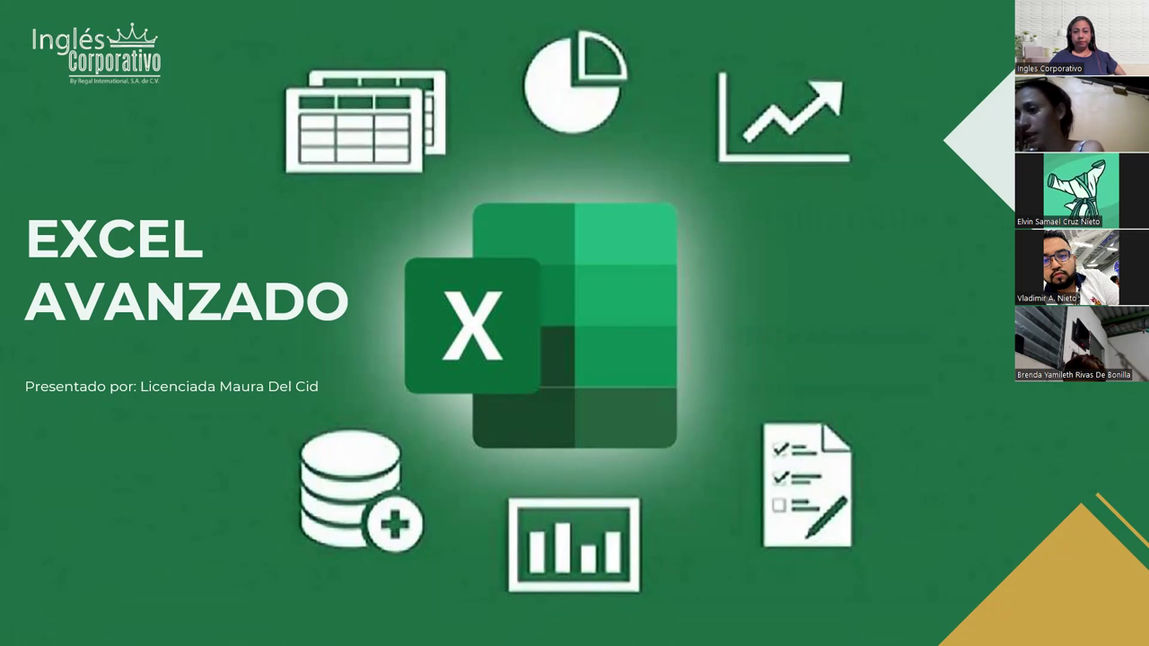
Step: Advance the slideshow through the SESIÓN 5 and AGENDA slides to the CONTENIDO SESIÓN 5 slide
key(Right)
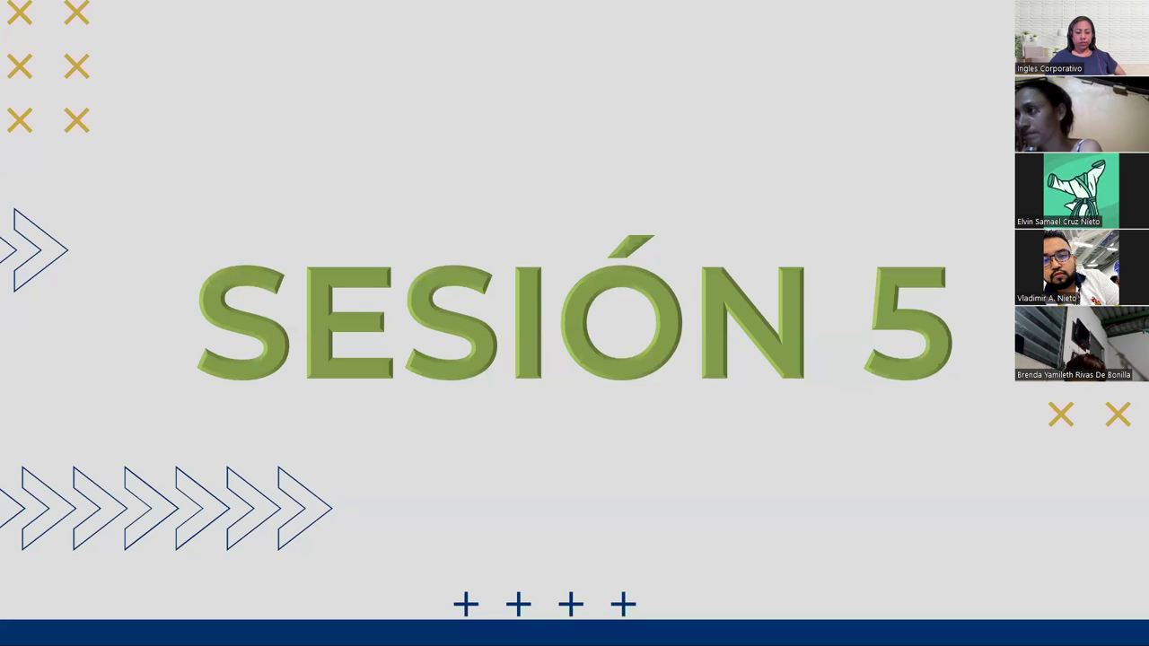
key(Right)
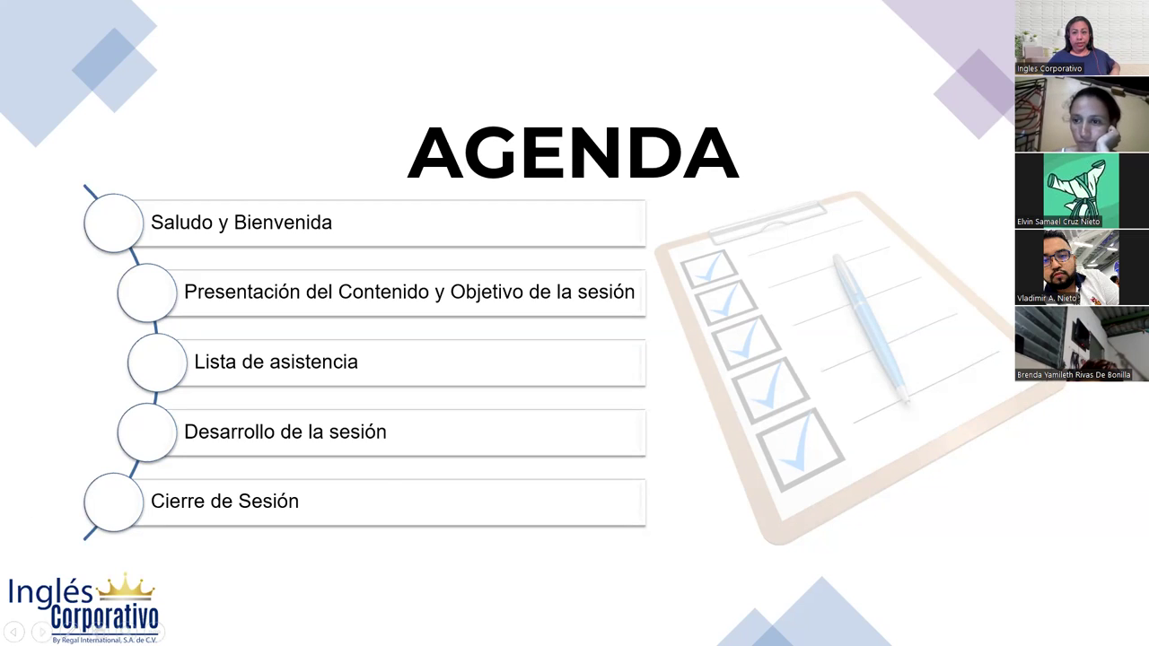
key(Right)
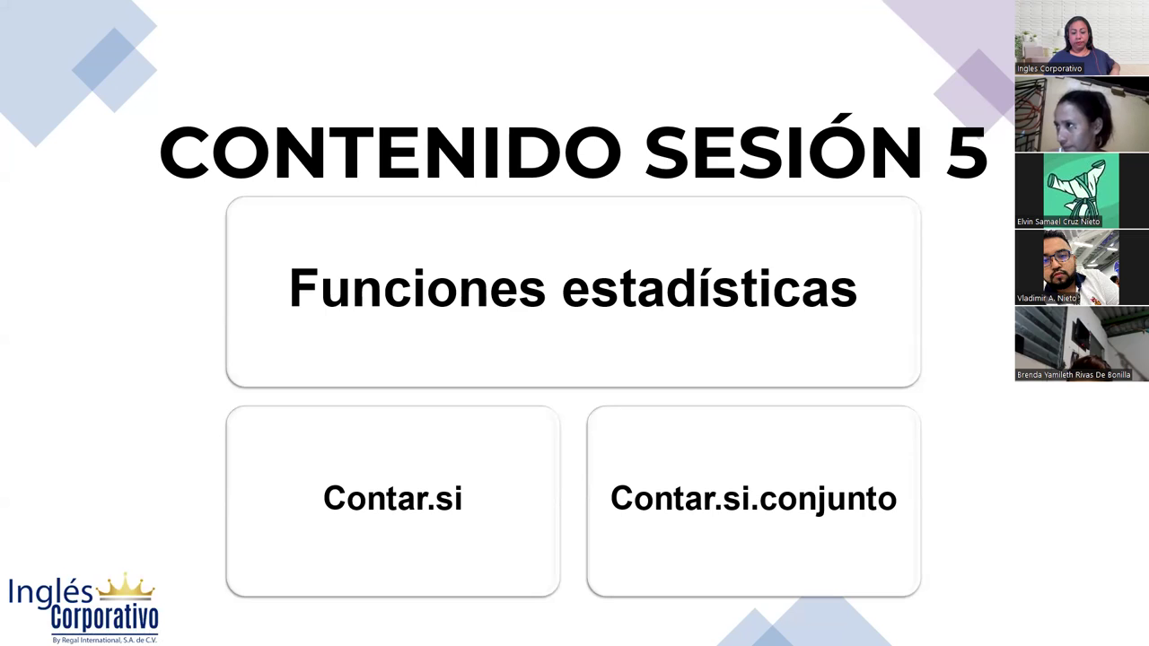
Step: Advance past the session objective slide to the FUNCIÓN CONTAR.SI slide
key(Right)
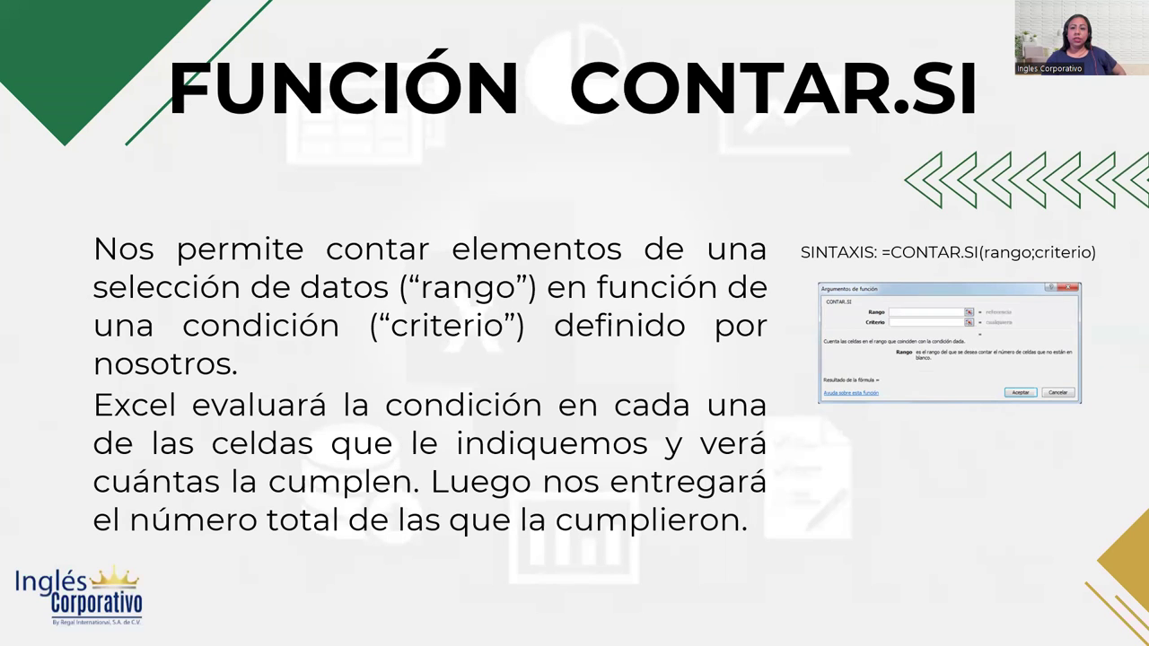
Step: Advance to the next slide, showing CONTAR.SI syntax and a sample arguments dialog
key(Right)
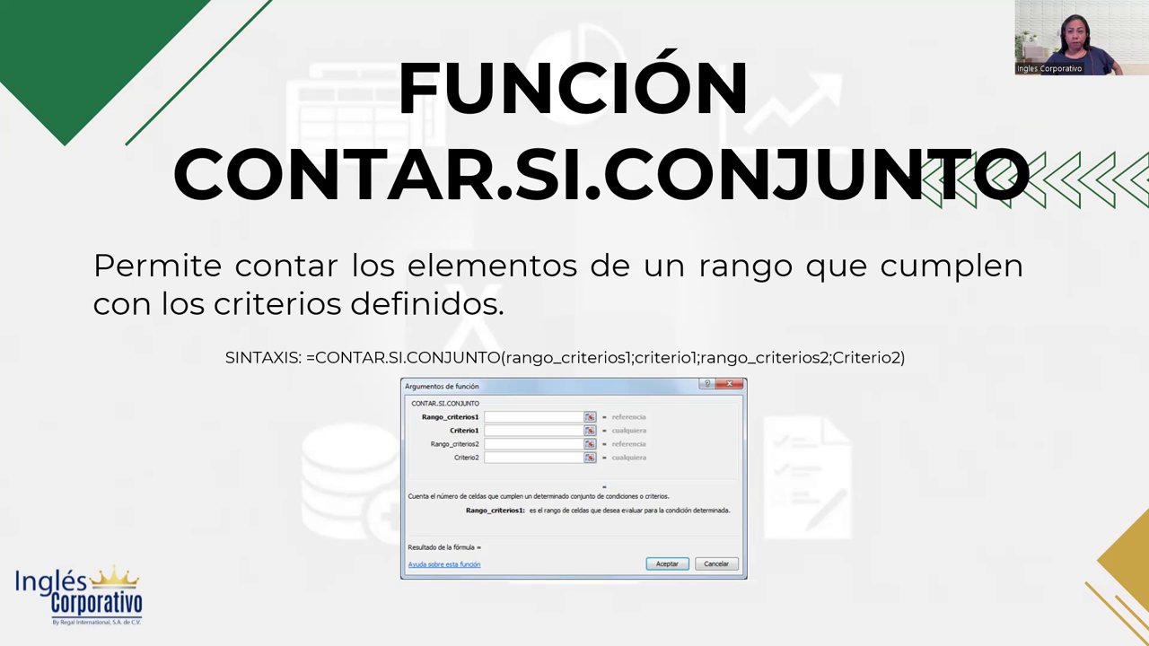
Step: Advance the slideshow to the DESARROLLO slide before switching to the Excel practice workbook
key(Right)
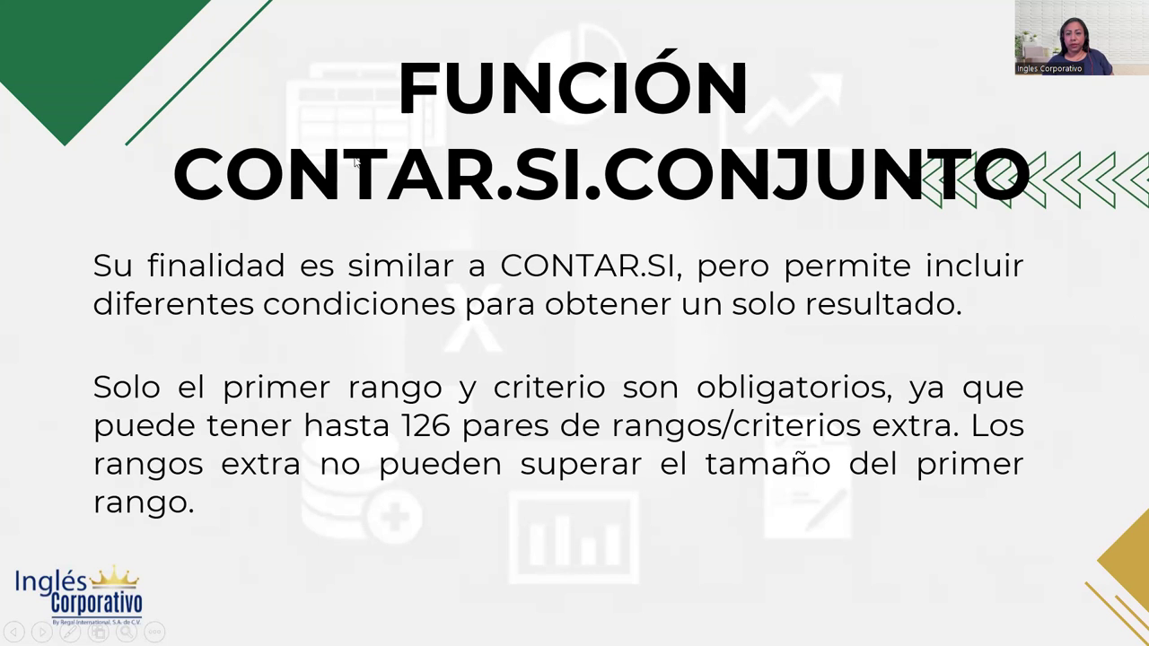
click(729, 220)
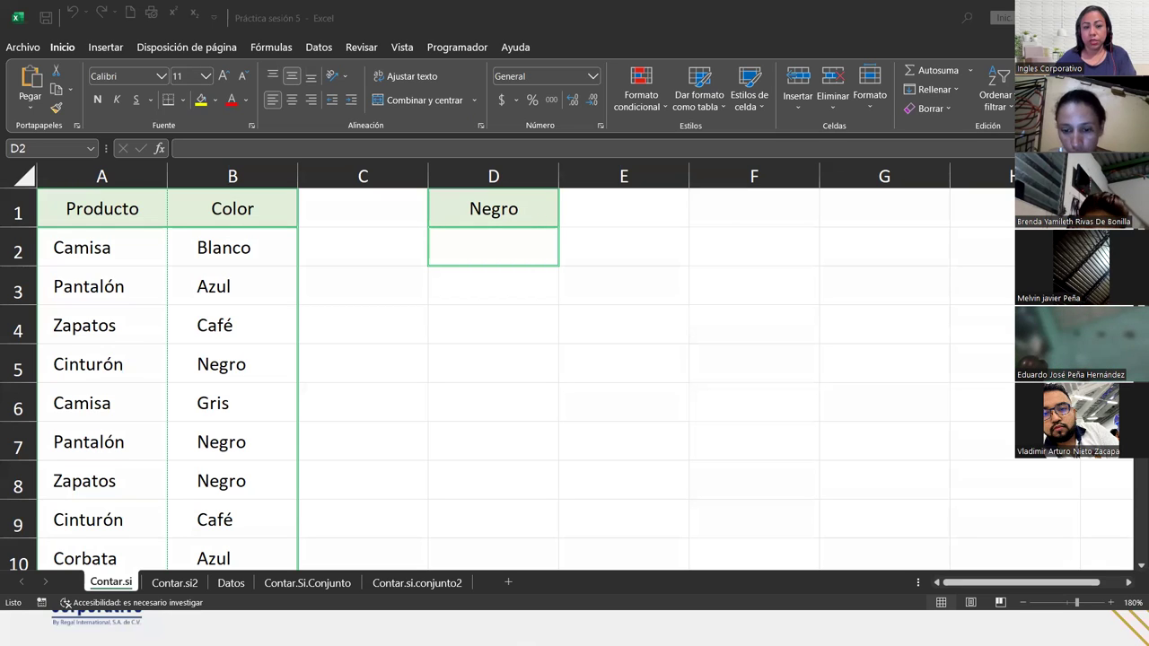
key(alt+Tab)
key(alt+Tab)
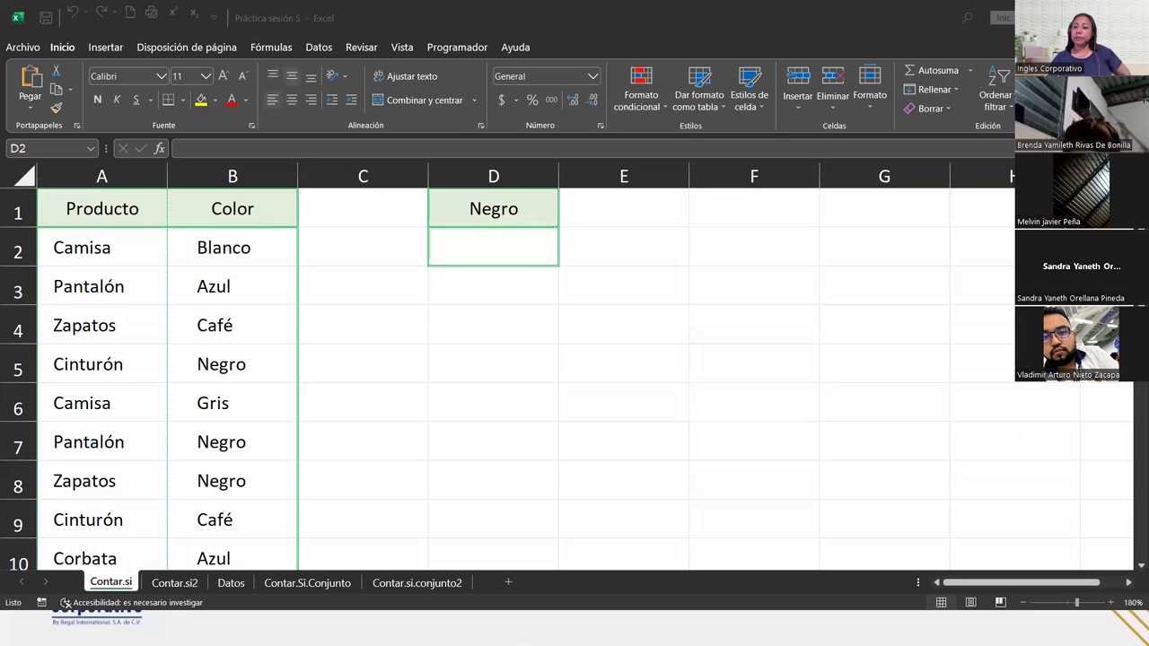
click(484, 250)
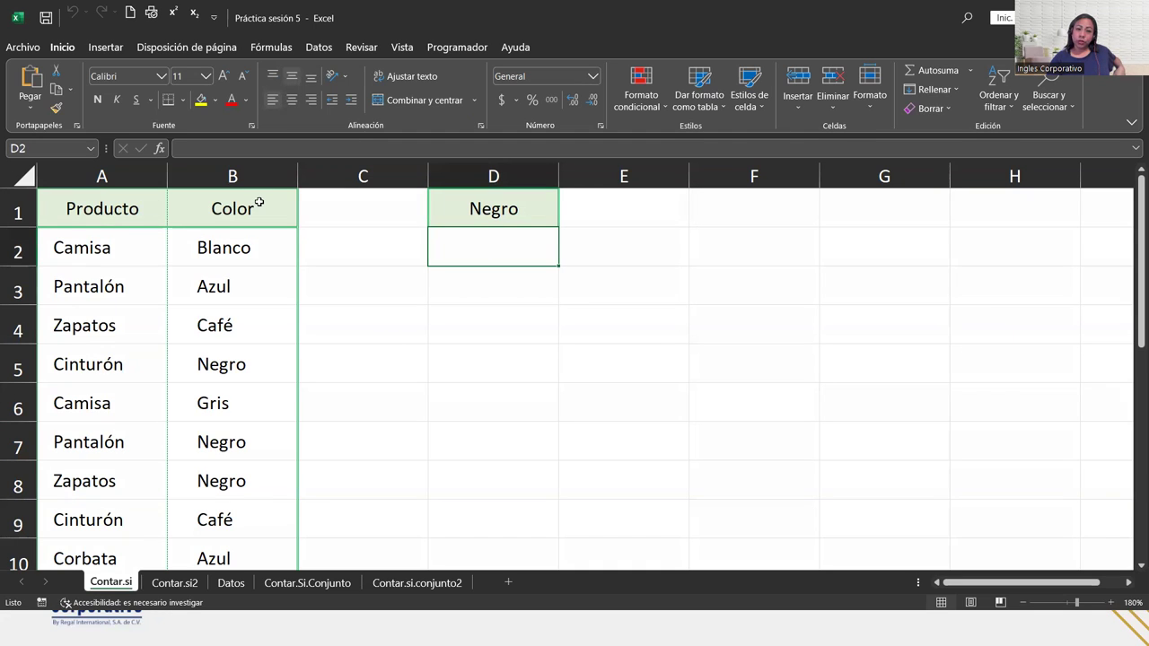
click(450, 199)
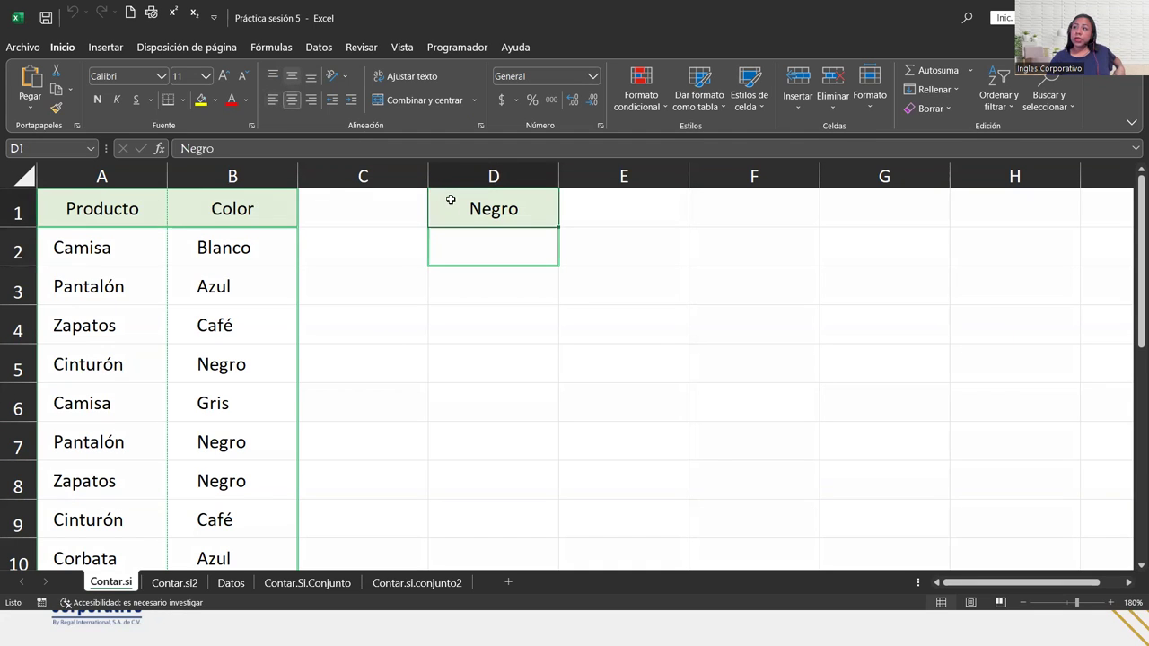
click(451, 246)
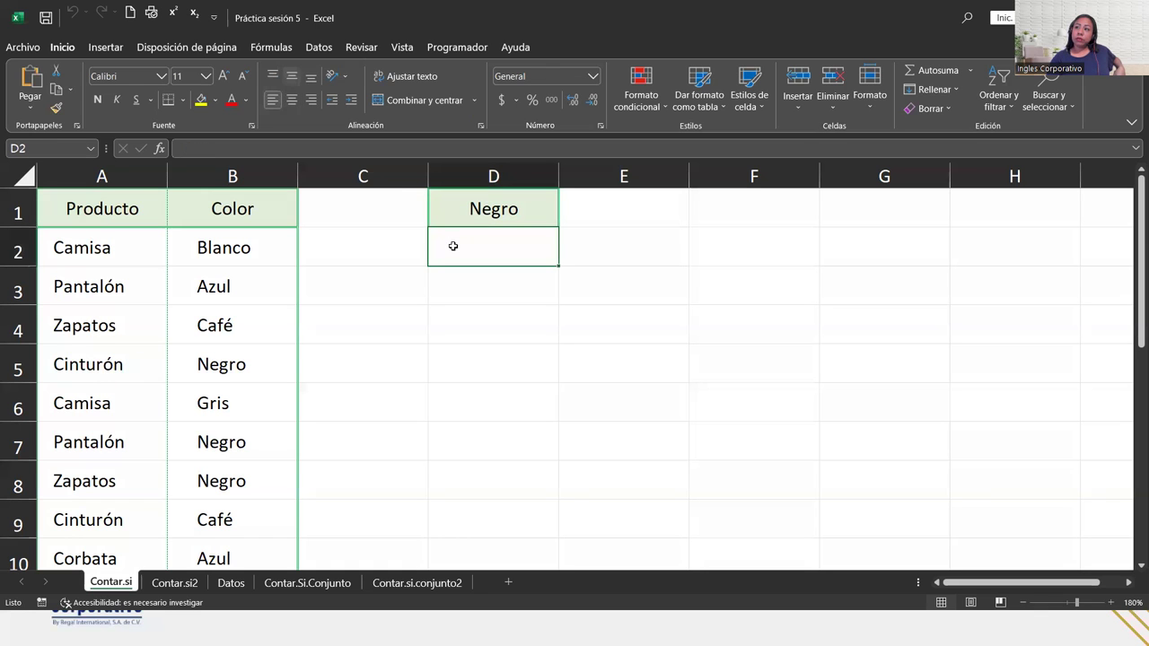
scroll(260, 258, down, 1)
scroll(261, 258, down, 2)
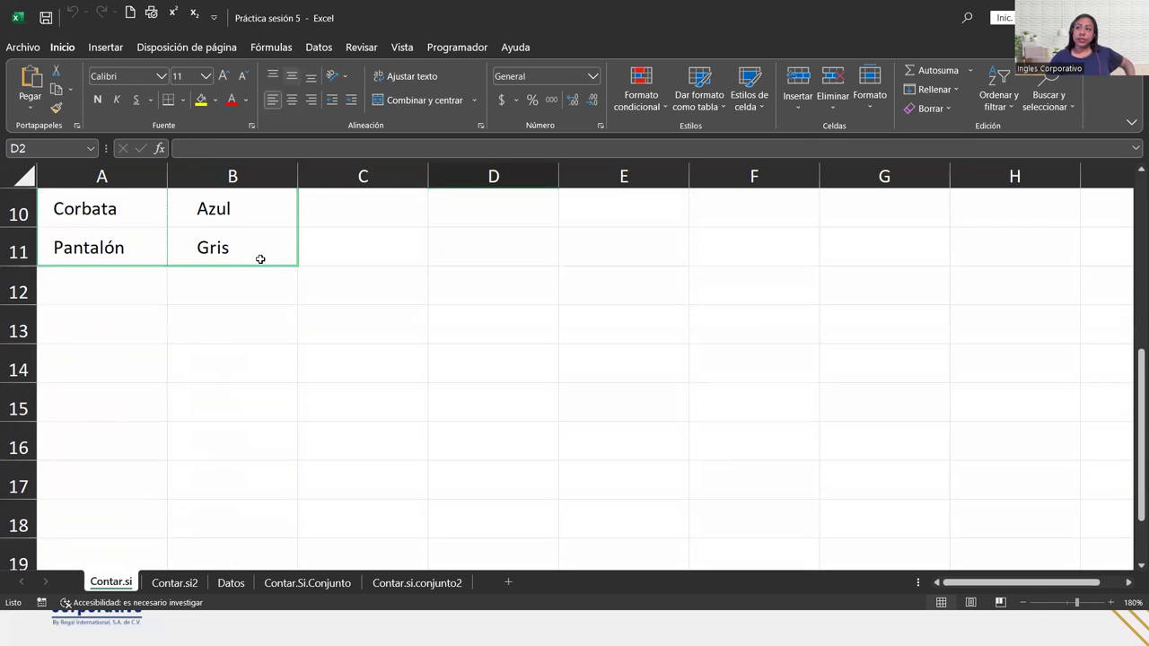
scroll(260, 259, up, 3)
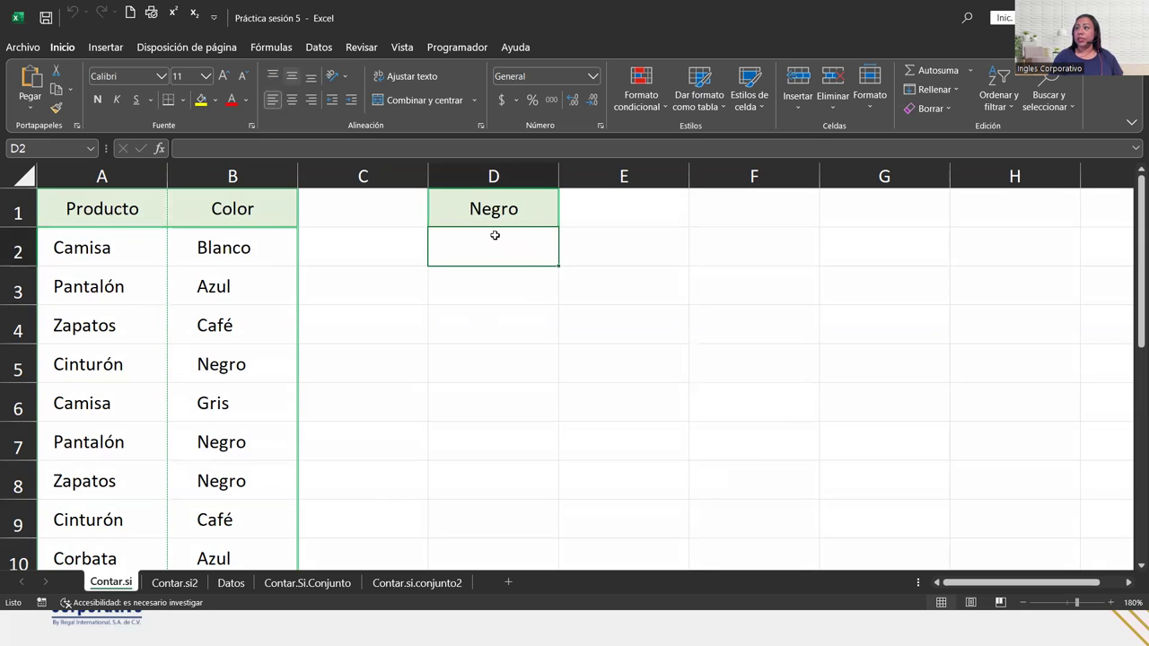
click(203, 238)
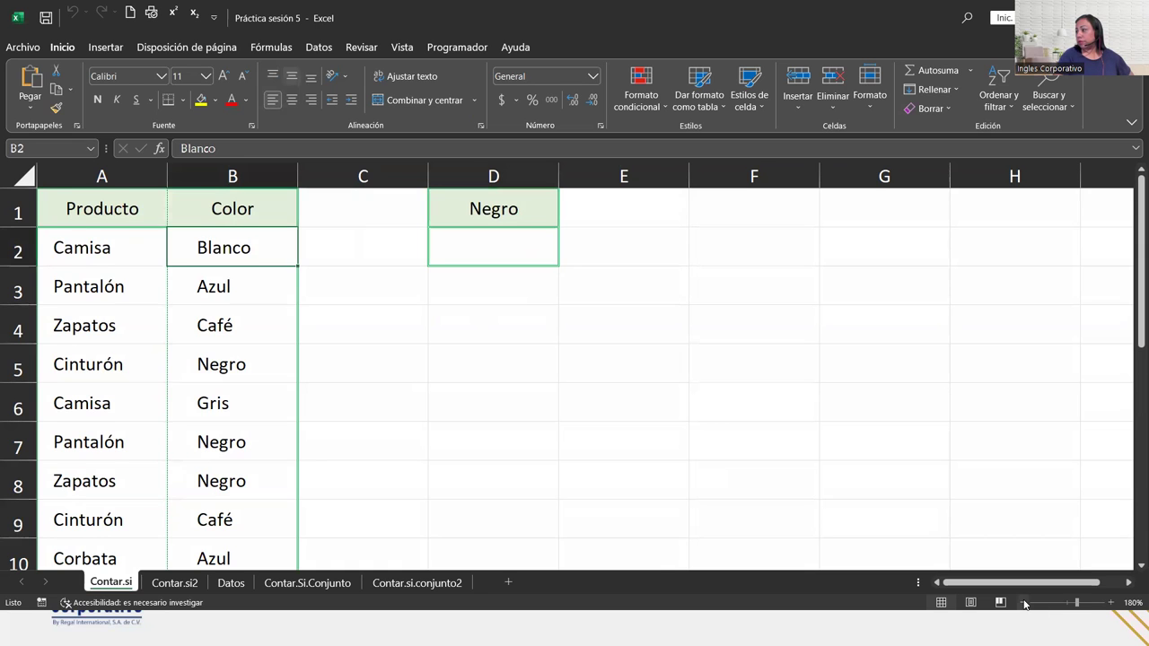
Step: Zoom the Contar.si sheet out to 150% so the whole table is visible
click(1024, 602)
click(1024, 602)
click(1024, 602)
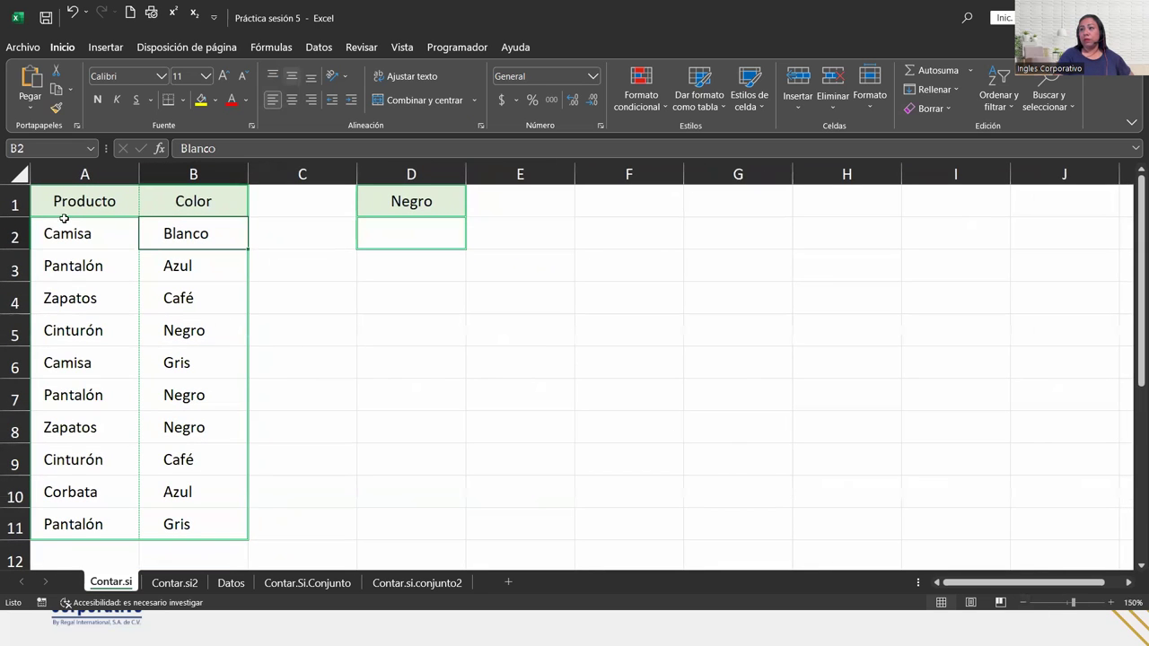
Step: Highlight the three Negro entries in B5, B7 and B8, then return to D2 under Fórmulas
click(201, 330)
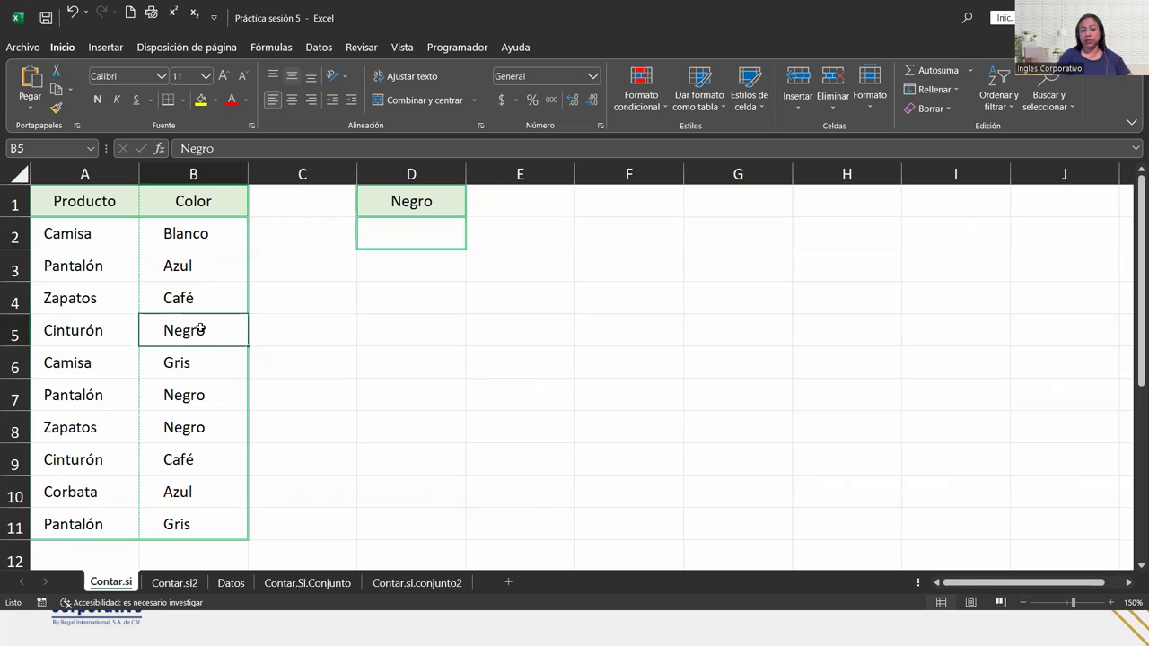
ctrl+click(229, 386)
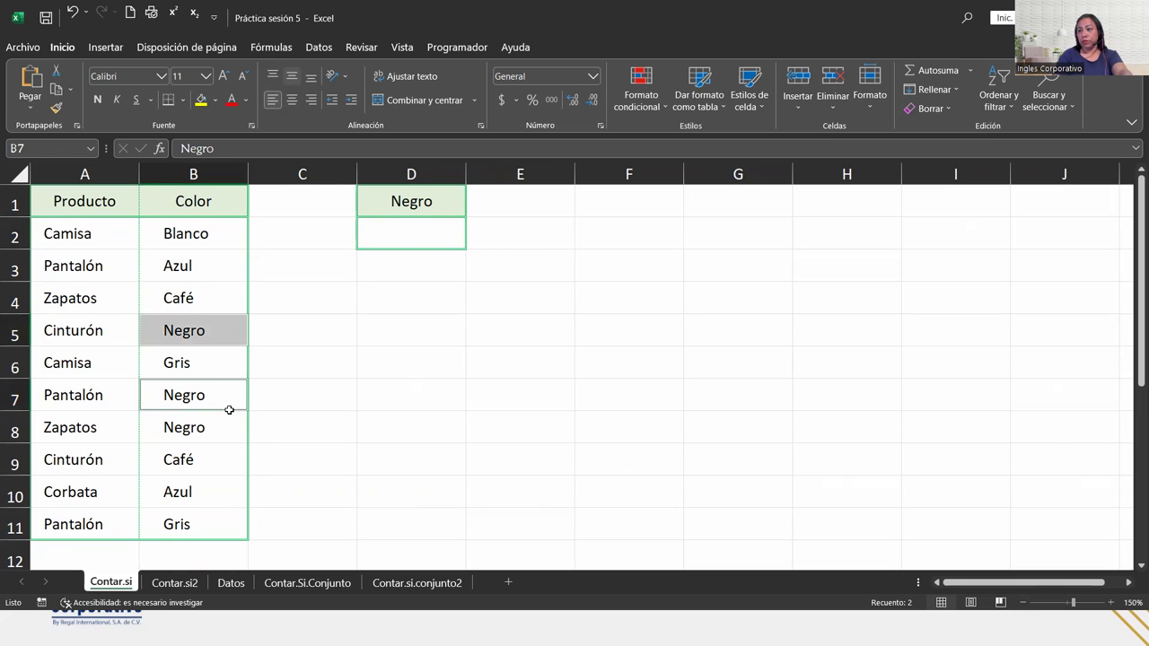
ctrl+click(226, 424)
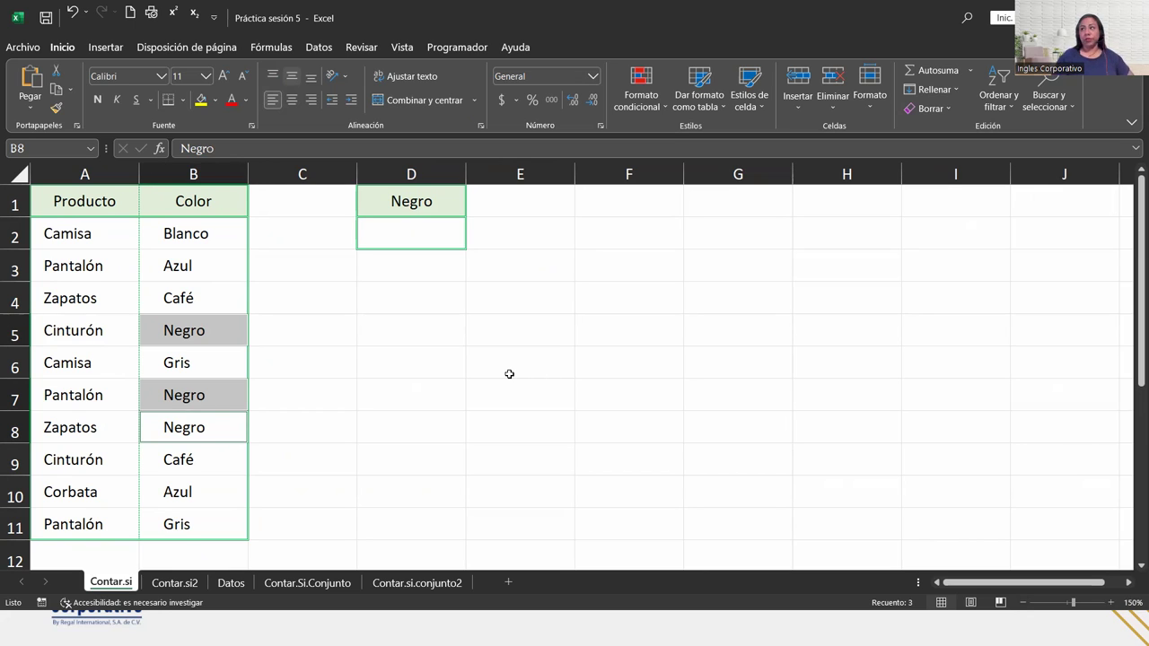
click(387, 234)
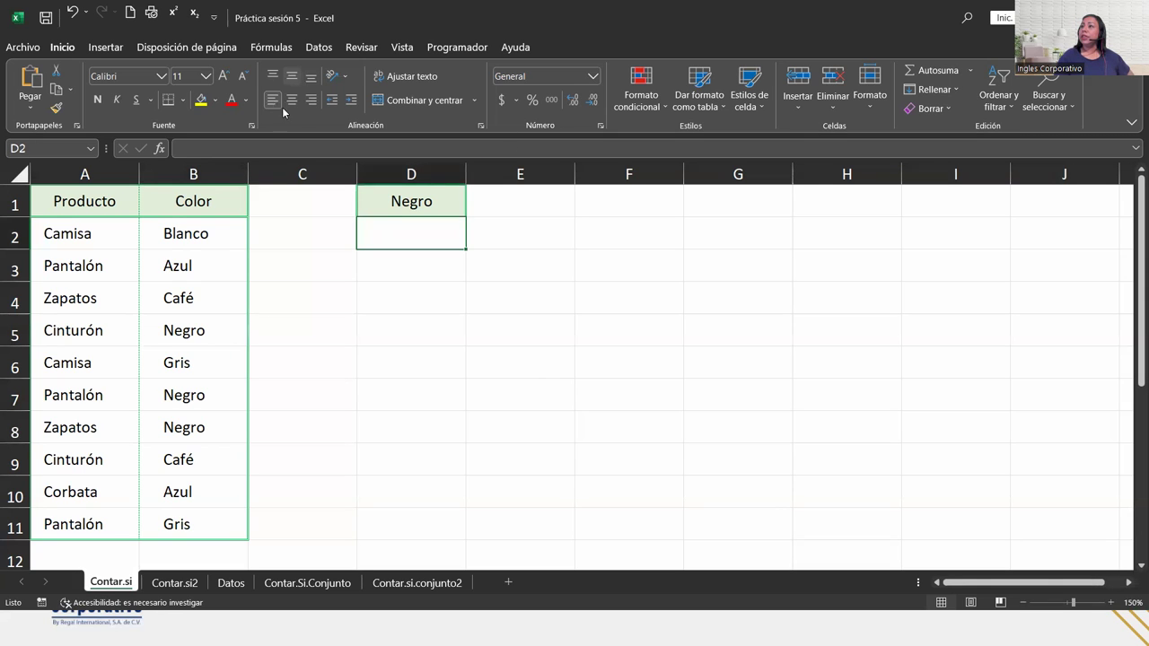
click(282, 48)
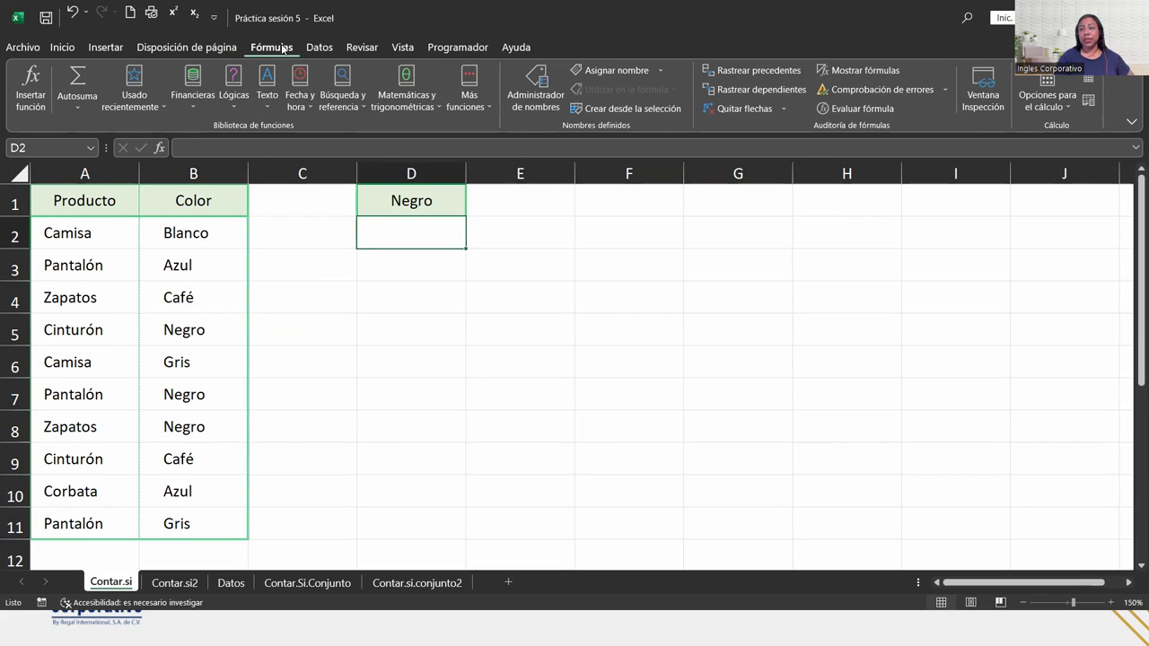
Step: Insert the statistical CONTAR.SI function into D2 from More Functions
click(473, 106)
mouse_move(492, 129)
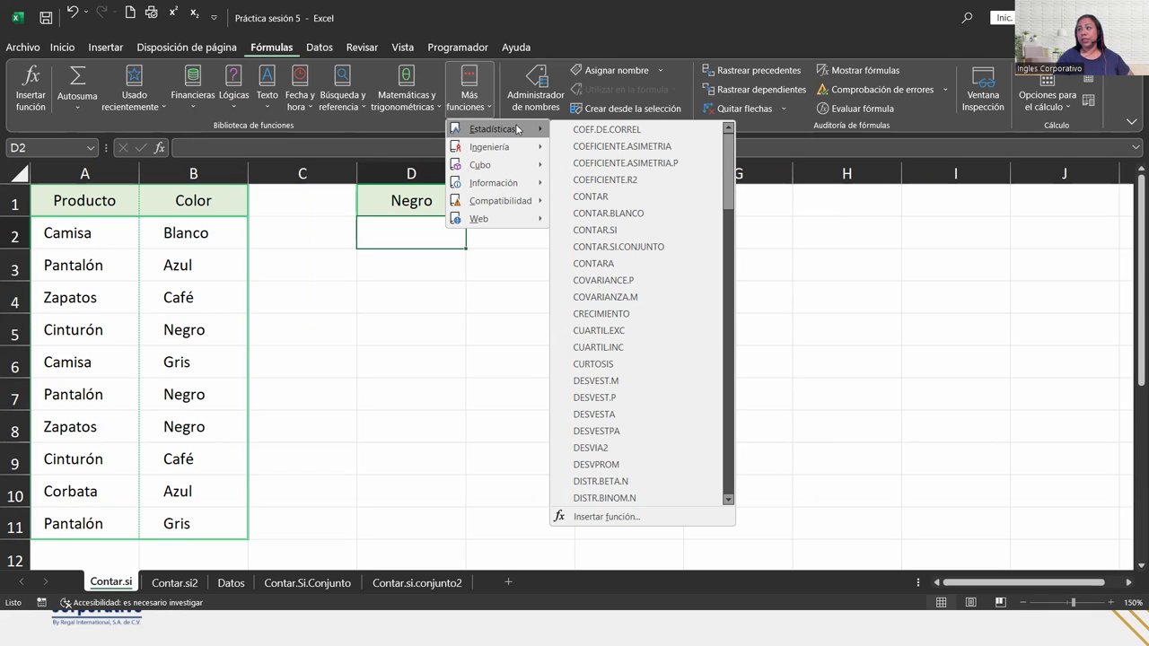
mouse_move(595, 230)
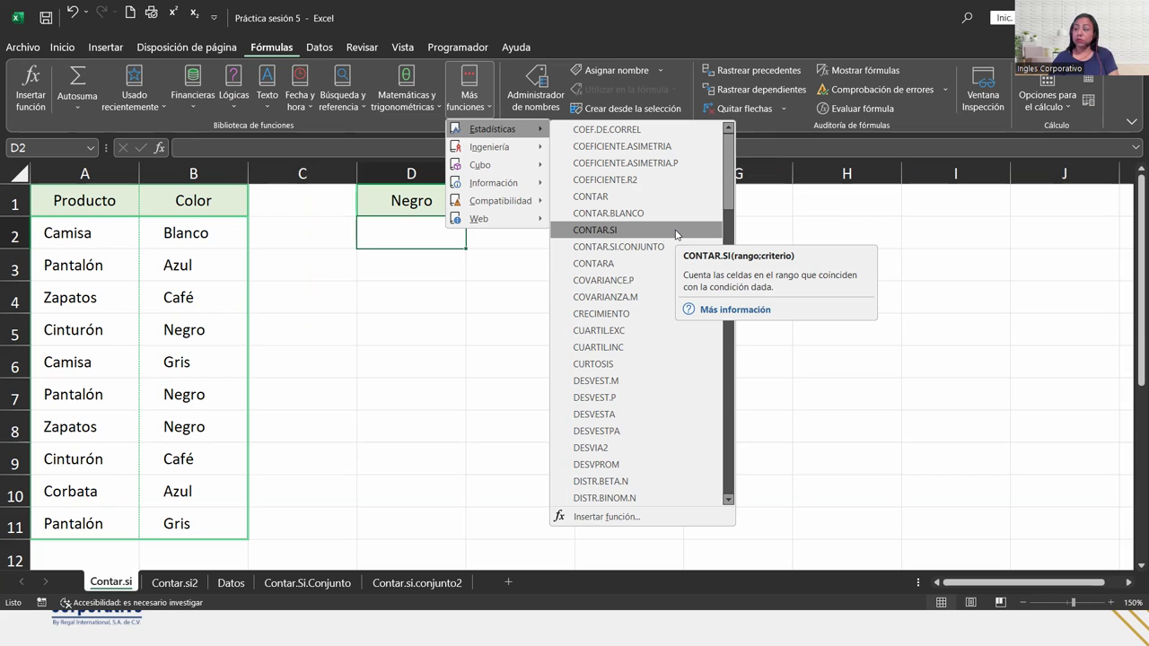
click(594, 230)
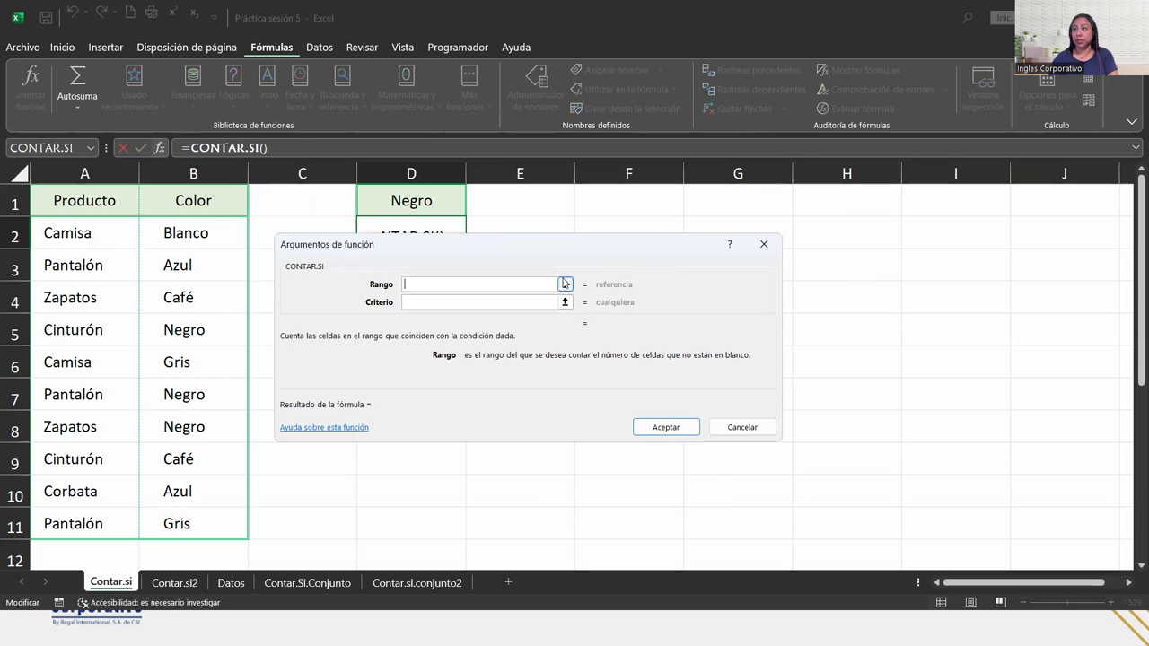
Step: Set the CONTAR.SI range to B2:B11 and the criterion to cell D1
drag(540, 262, 531, 301)
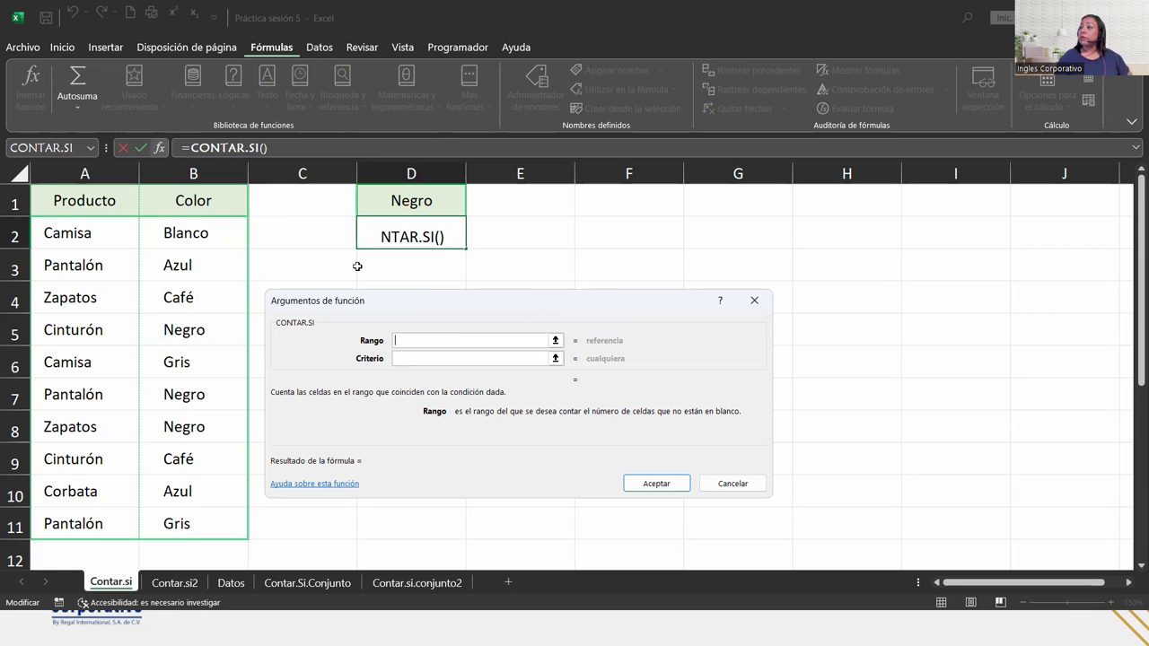
drag(190, 226, 196, 520)
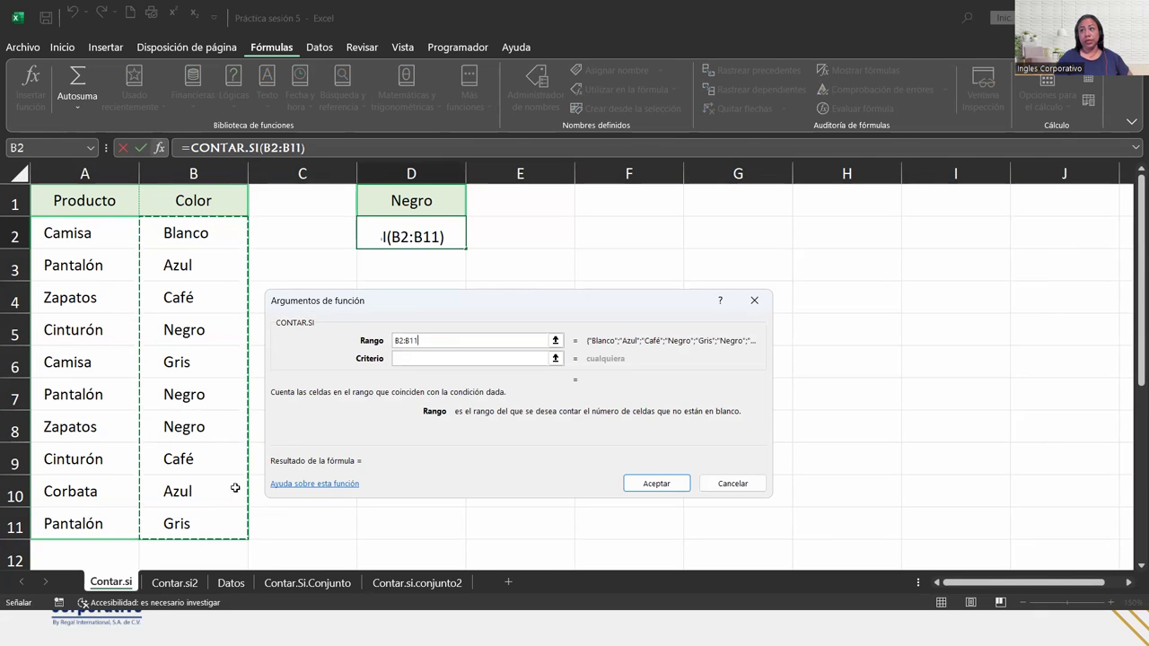
click(417, 363)
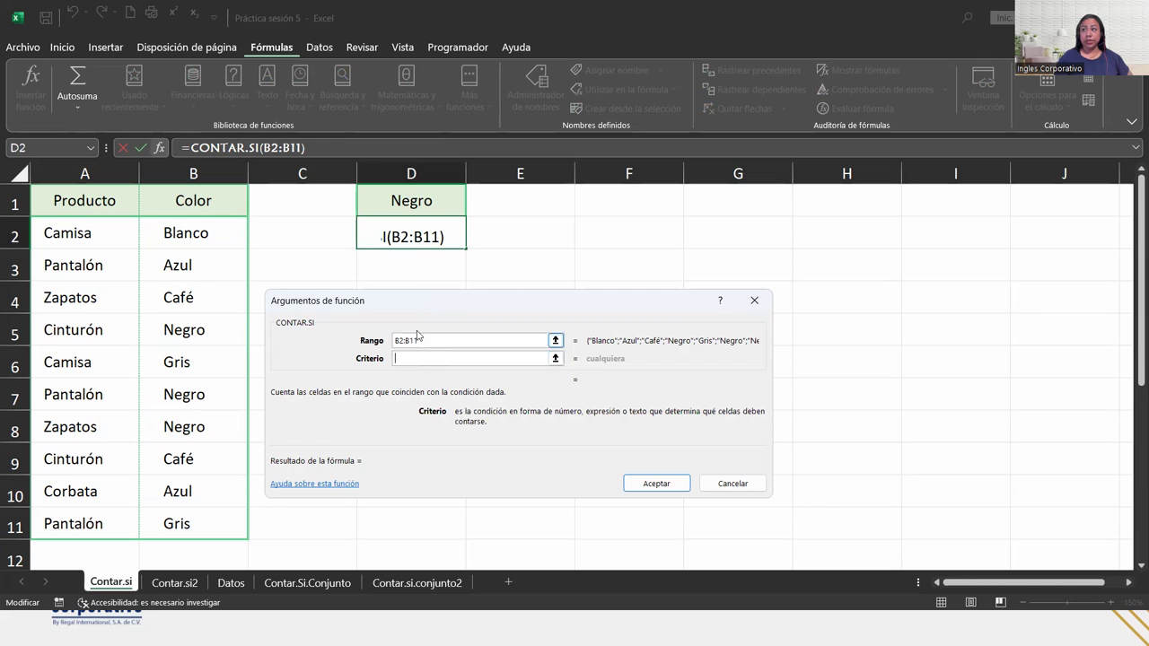
click(417, 199)
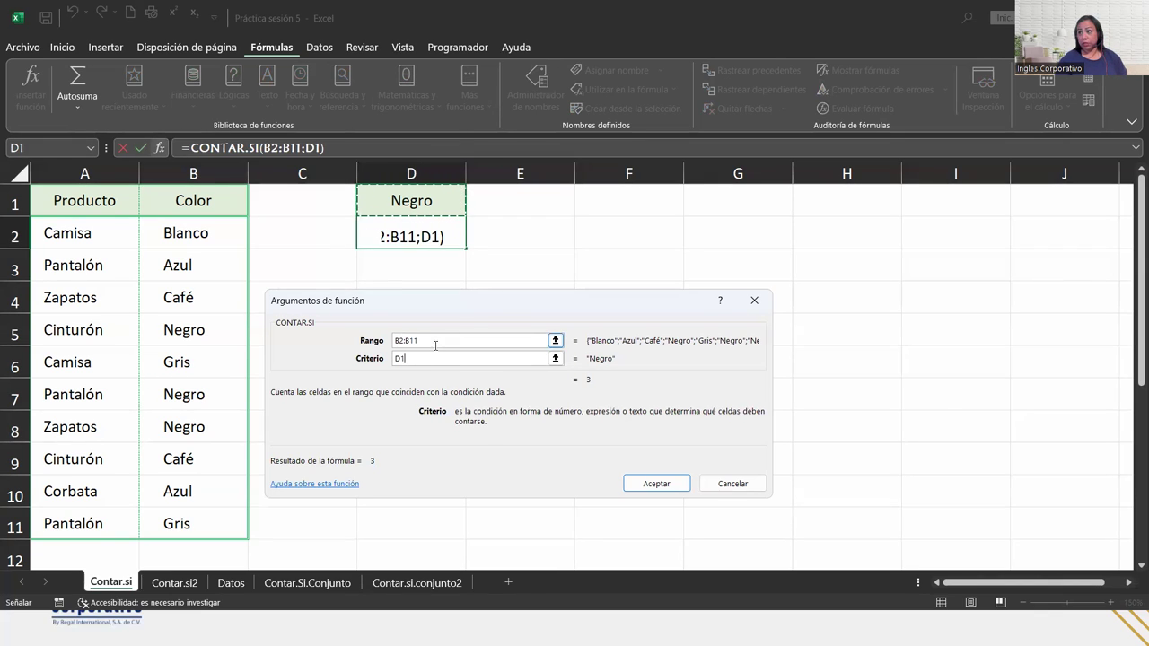
Step: Confirm =CONTAR.SI(B2:B11;D1) in D2, returning 3 for Negro, and review the cells
click(638, 478)
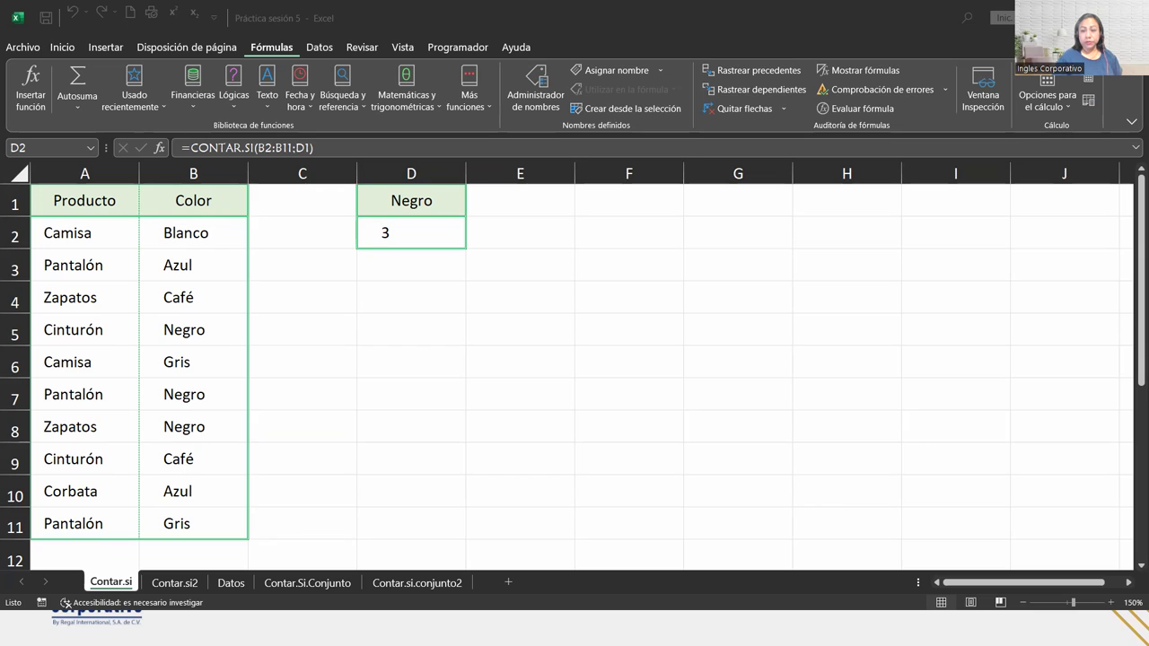
click(424, 233)
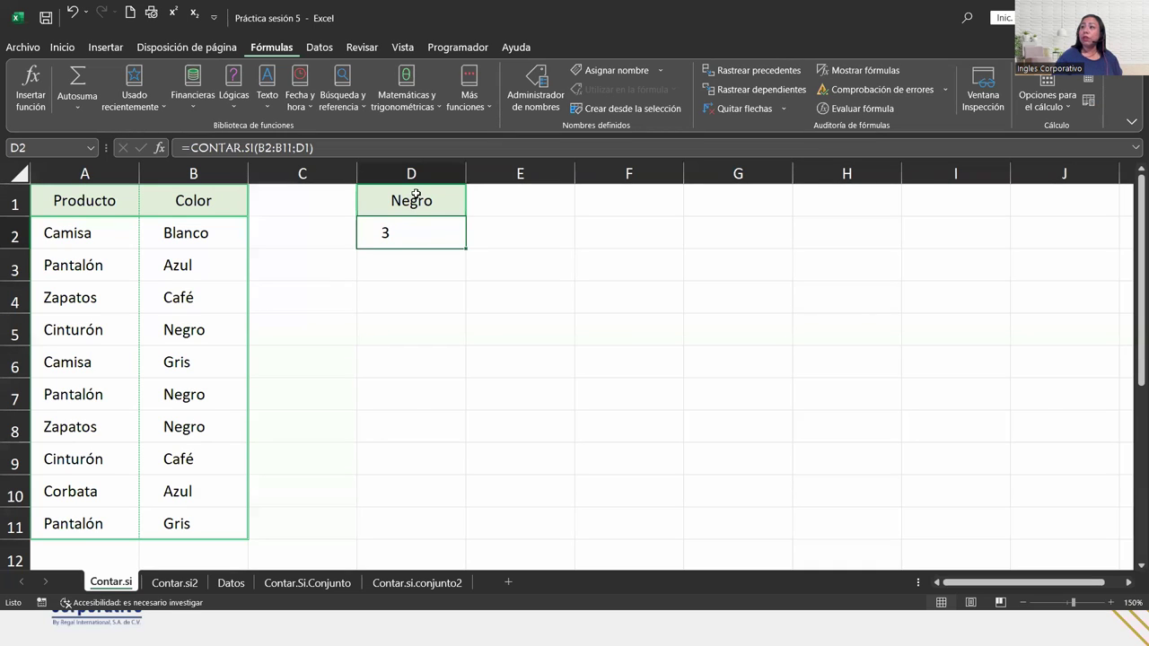
click(416, 195)
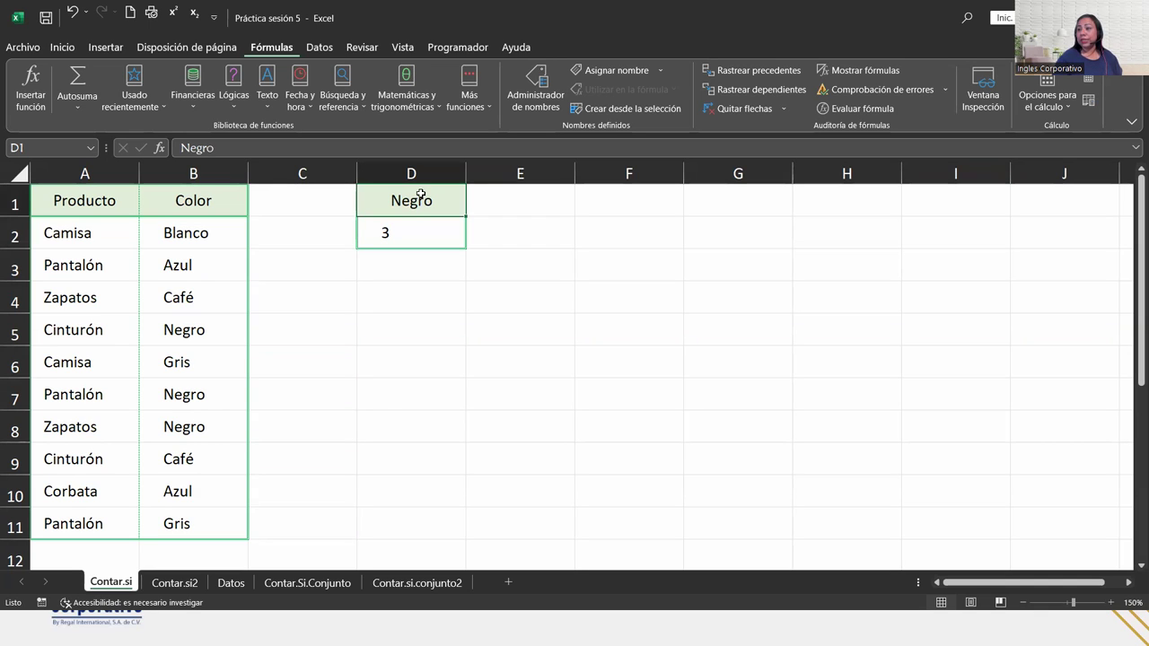
Step: Change the D1 criterion to Gris and check that D2 recalculates to 2
text(Gris)
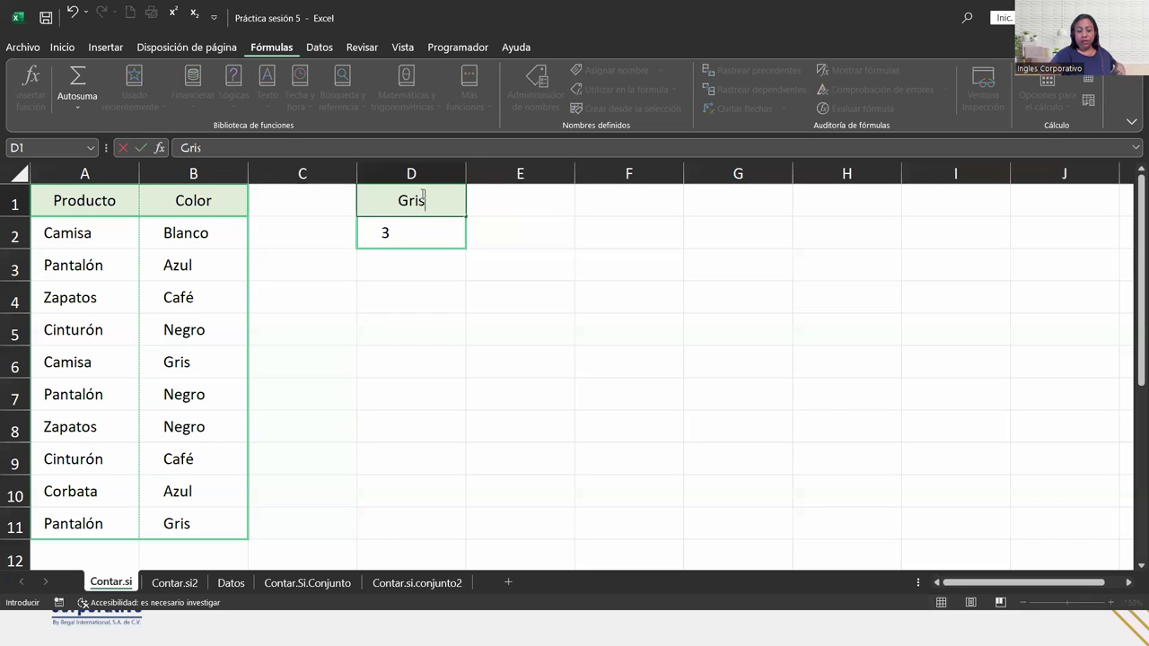
key(Return)
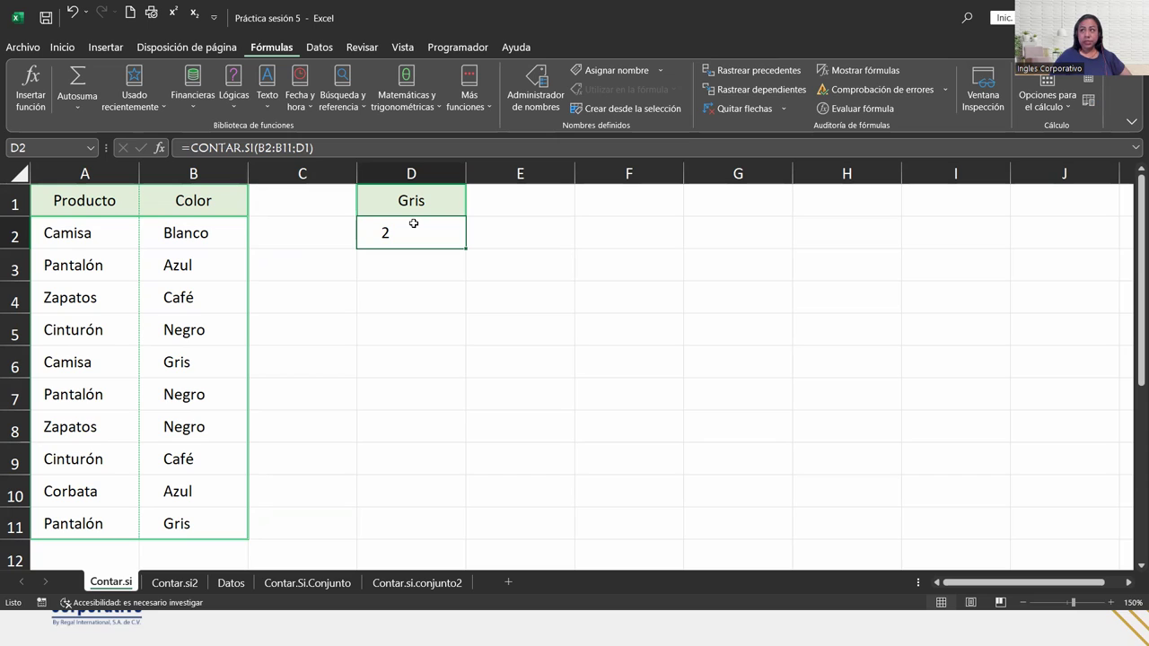
click(413, 201)
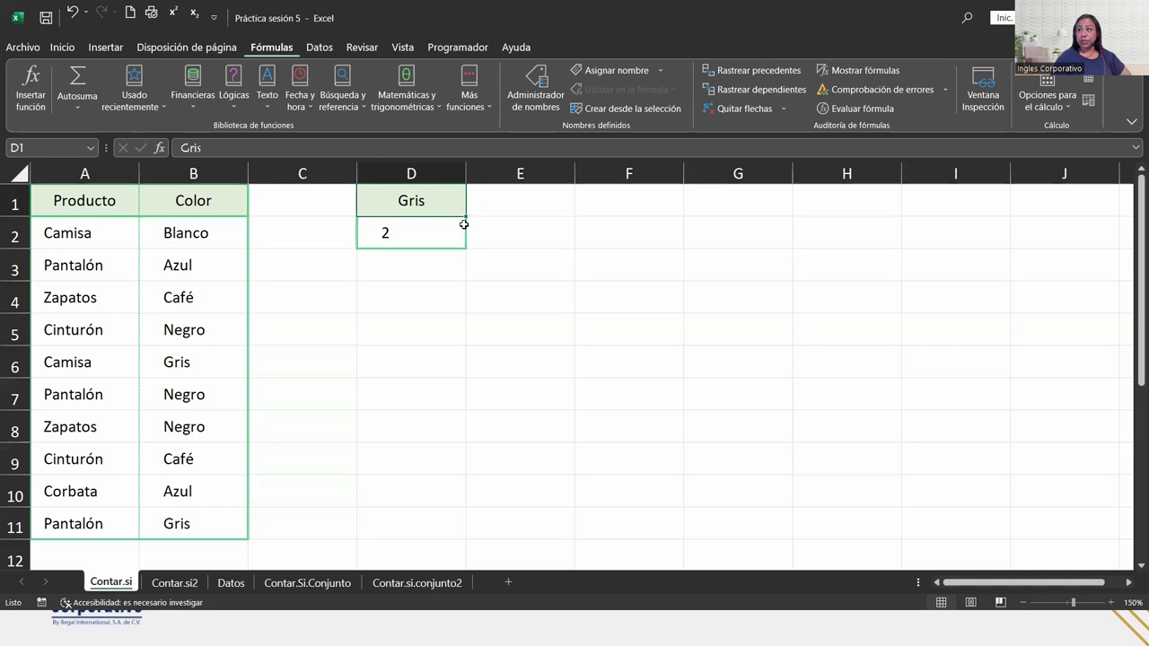
click(459, 227)
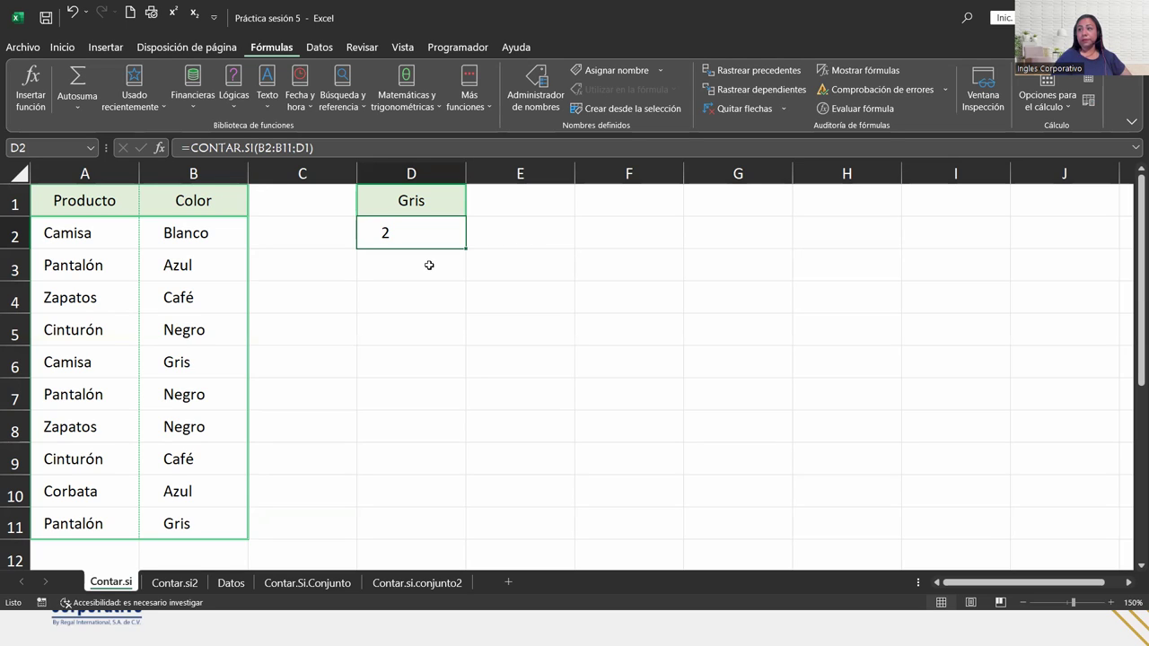
Step: Delete D2's formula and insert a fresh statistical CONTAR.SI function in its place
key(Delete)
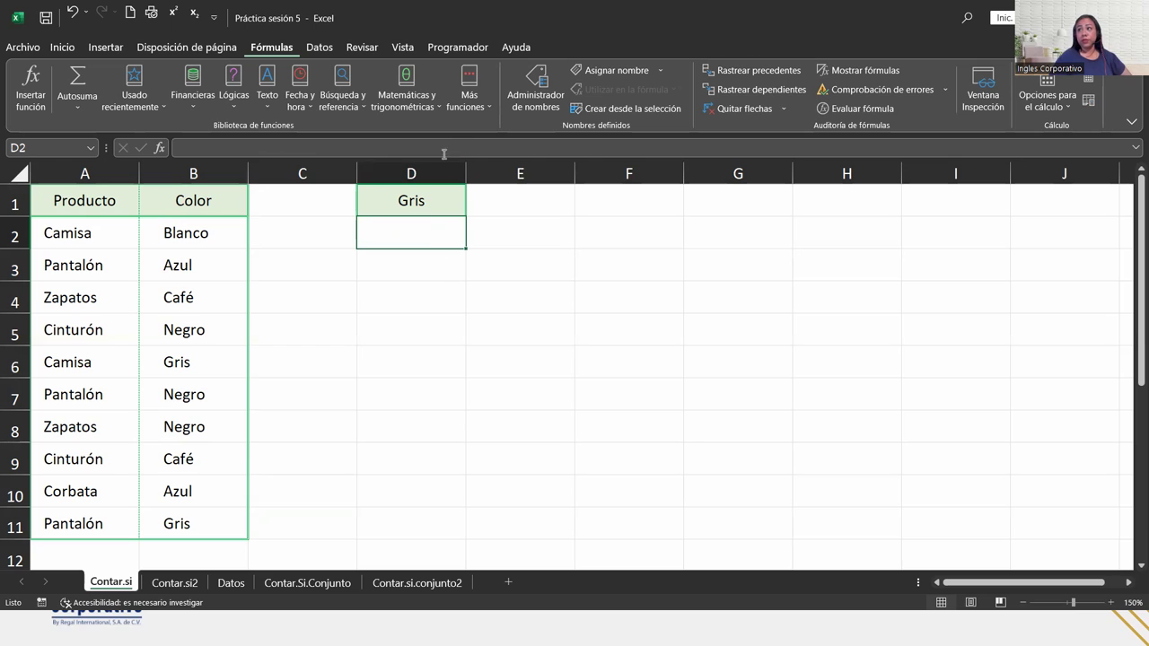
click(466, 95)
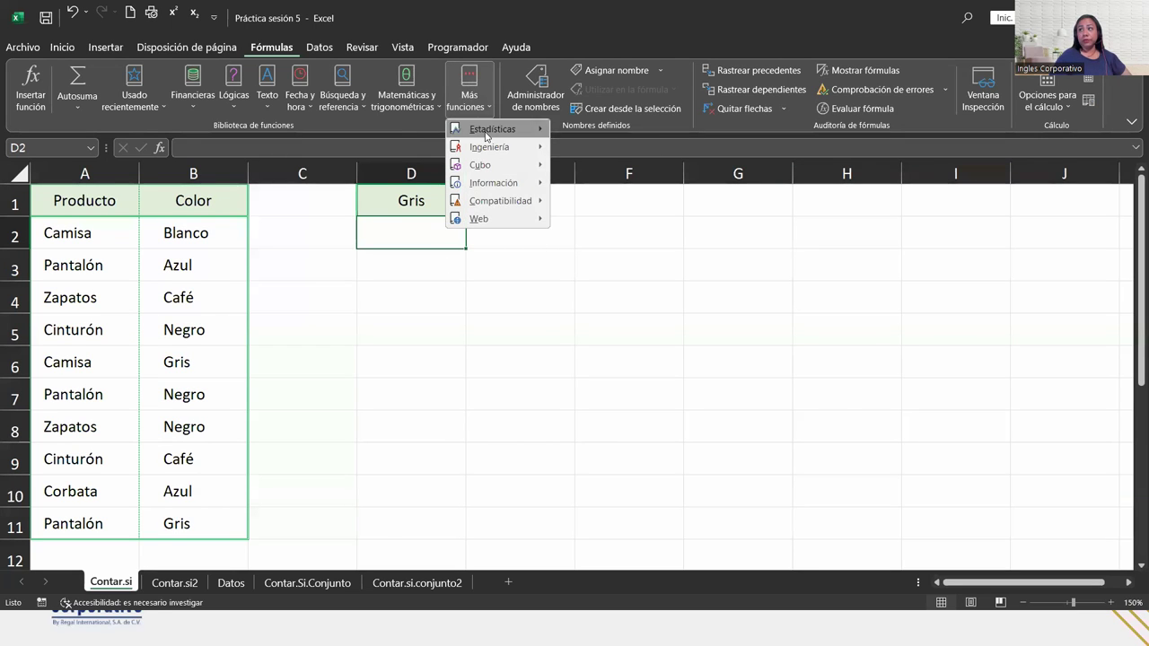
click(489, 131)
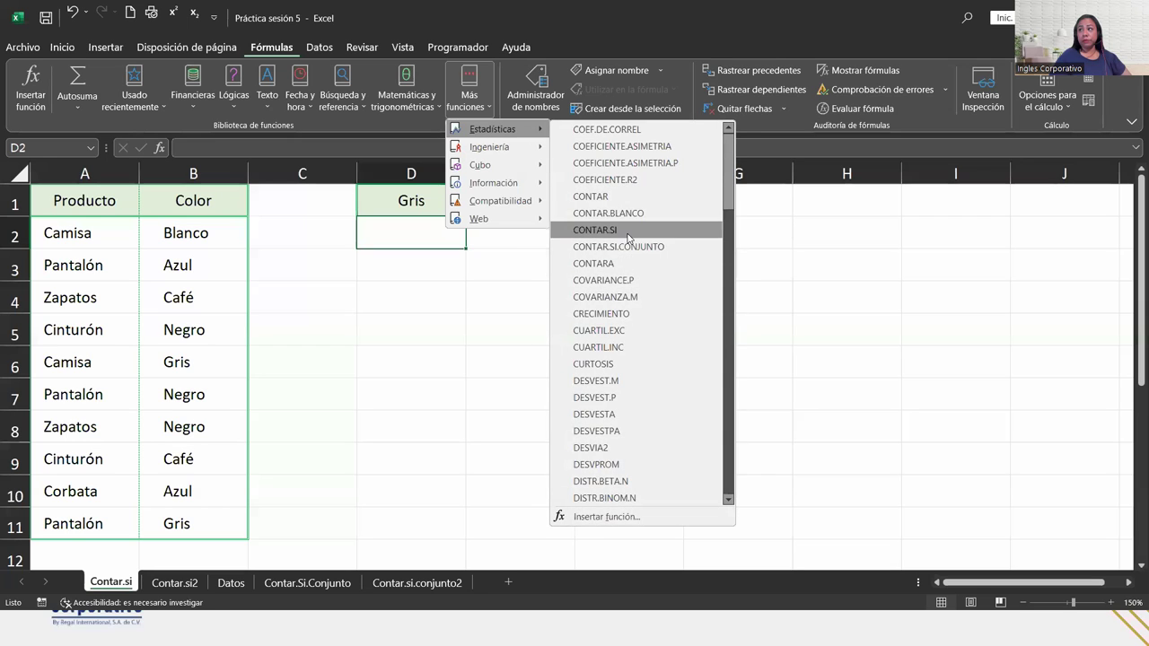
click(595, 230)
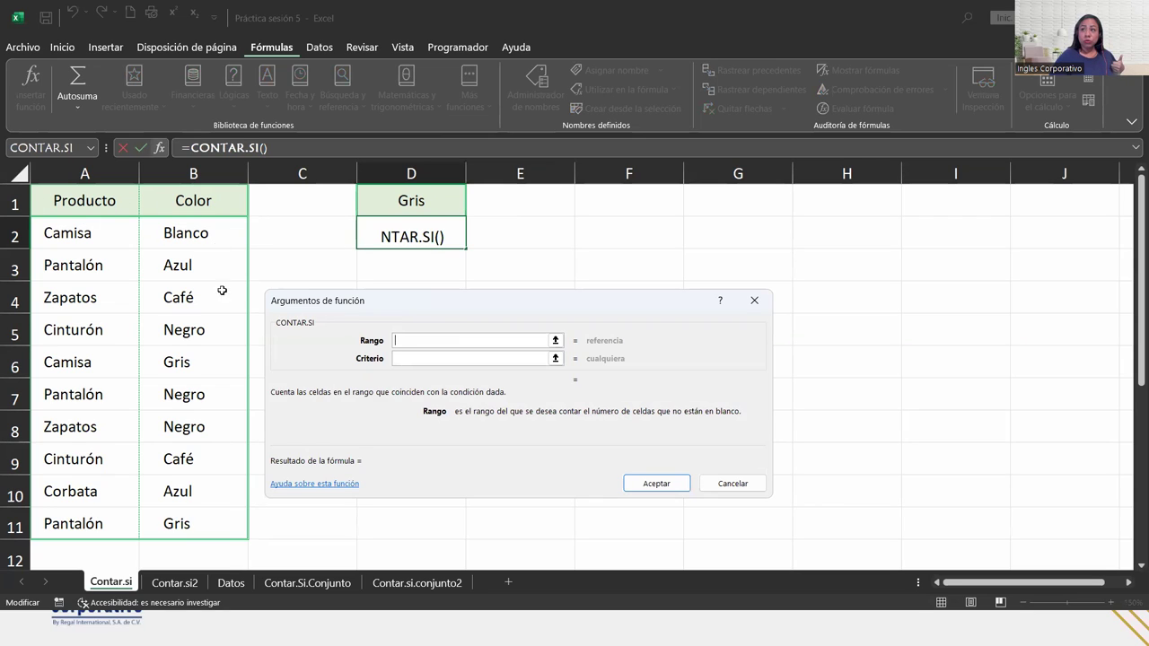
Step: Give CONTAR.SI the range B2:B11 and criterion D1 (Gris), replacing the typed gris text
drag(194, 229, 194, 525)
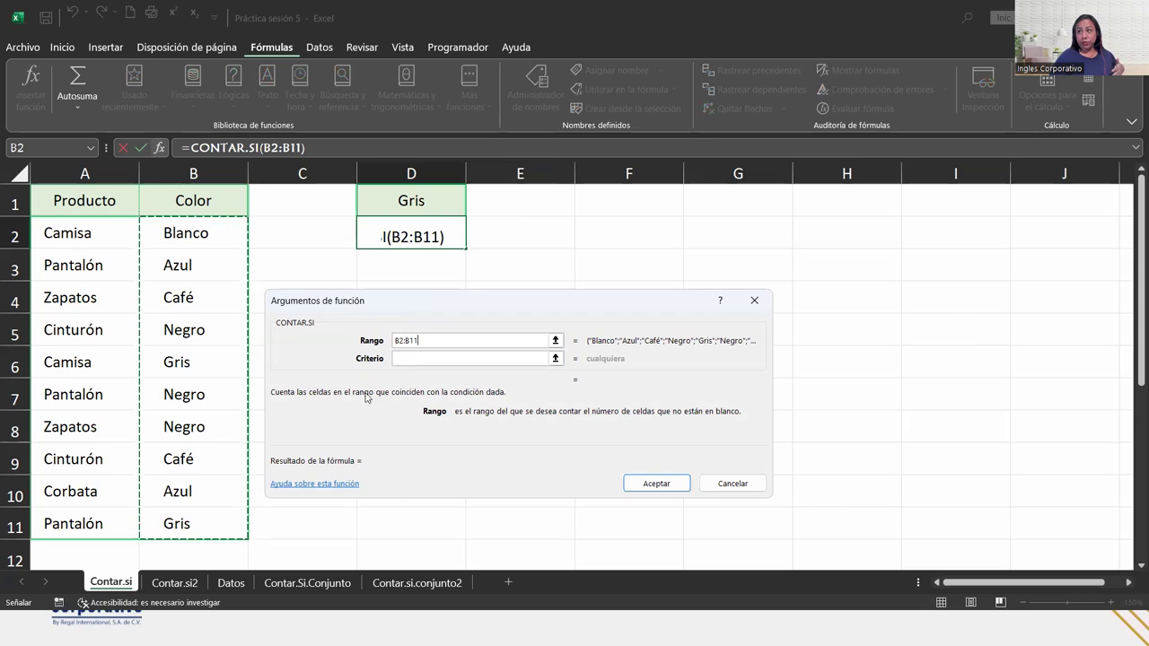
click(428, 359)
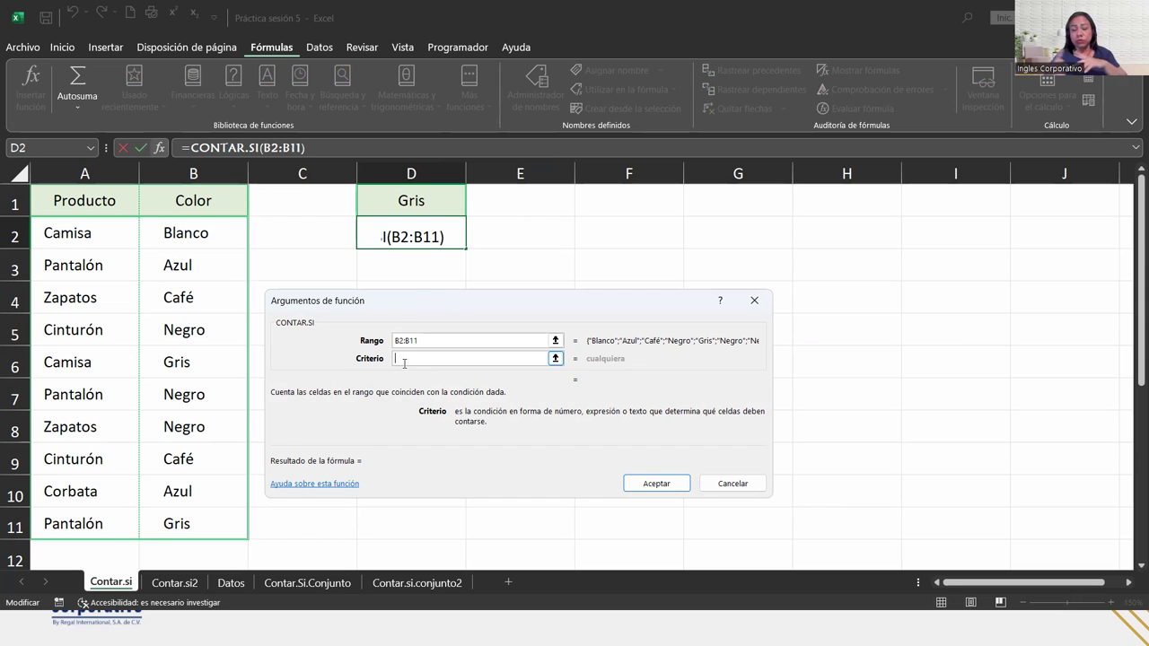
text(#)
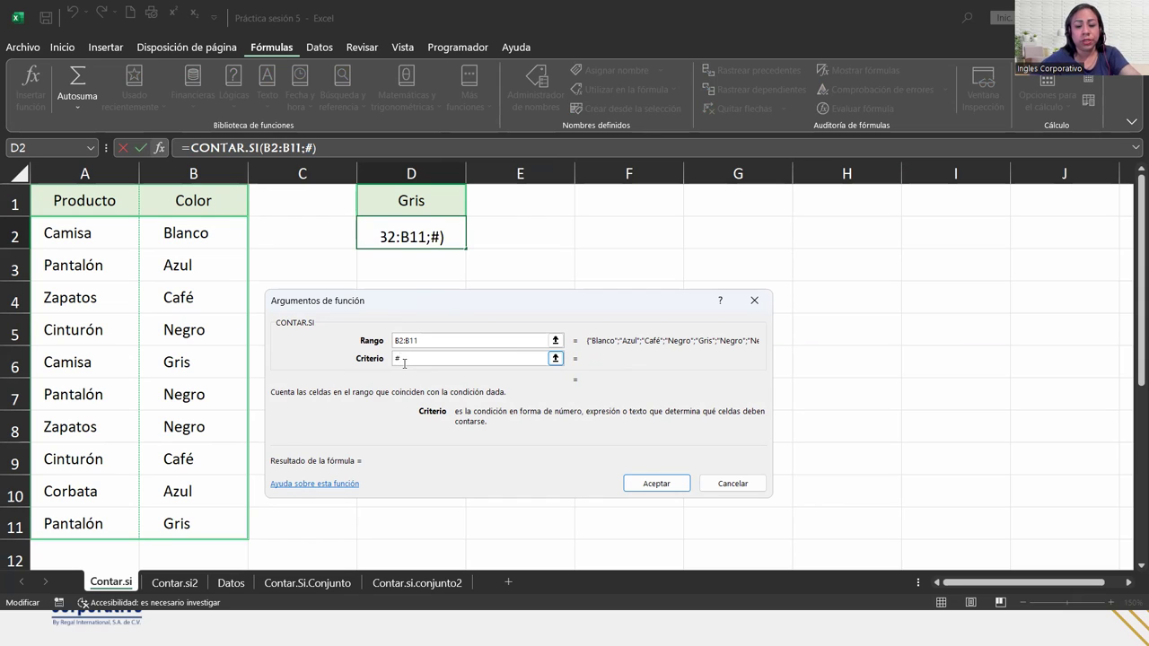
text(gris")
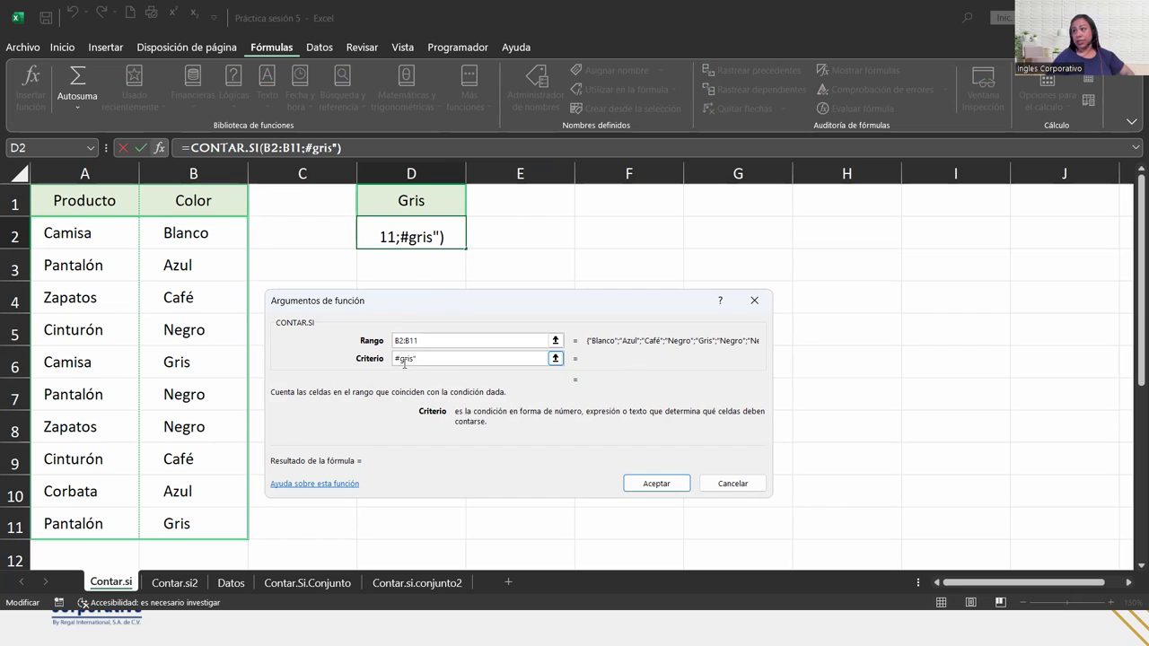
click(399, 358)
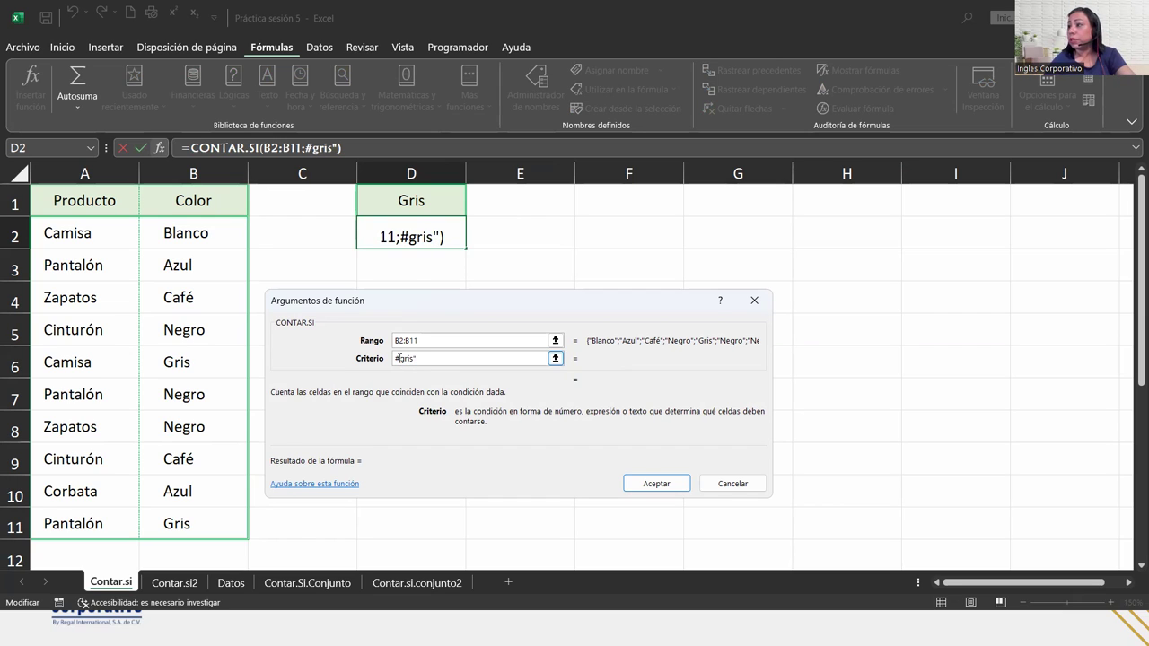
key(BackSpace)
text(")
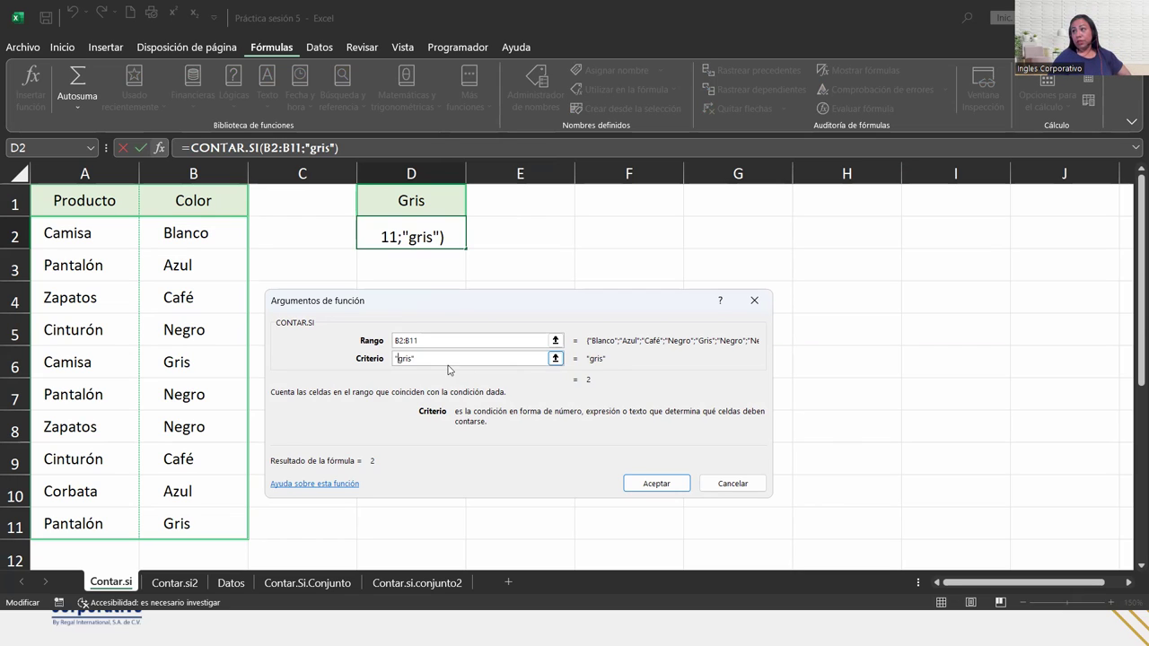
drag(446, 359, 330, 361)
key(Delete)
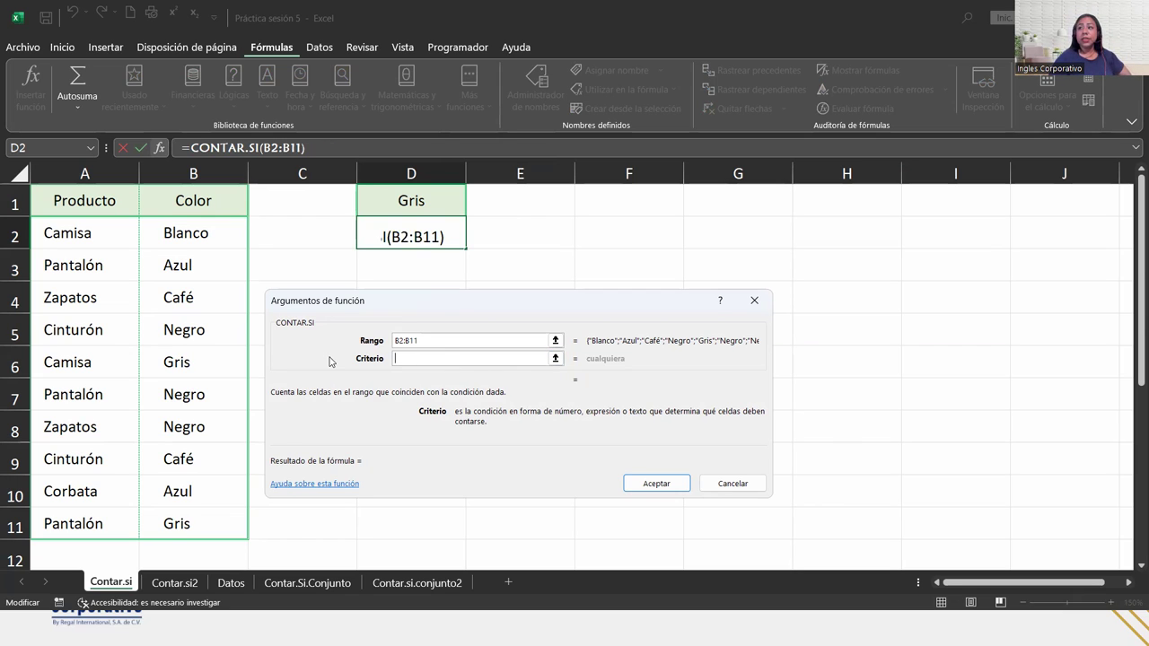
click(421, 208)
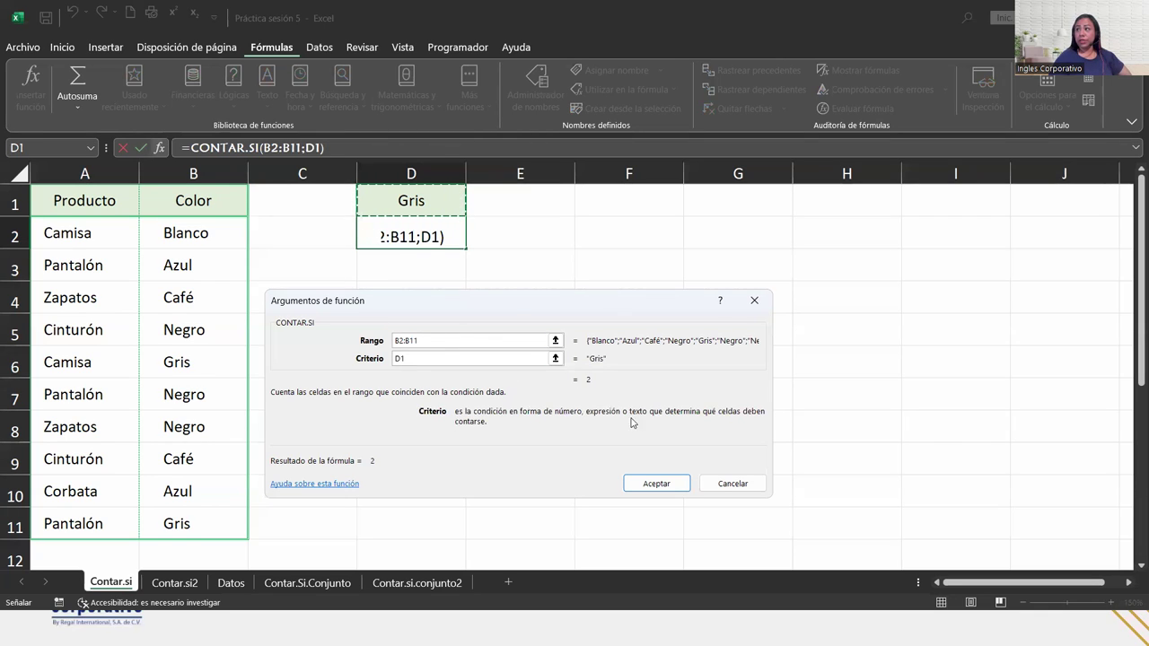
click(664, 481)
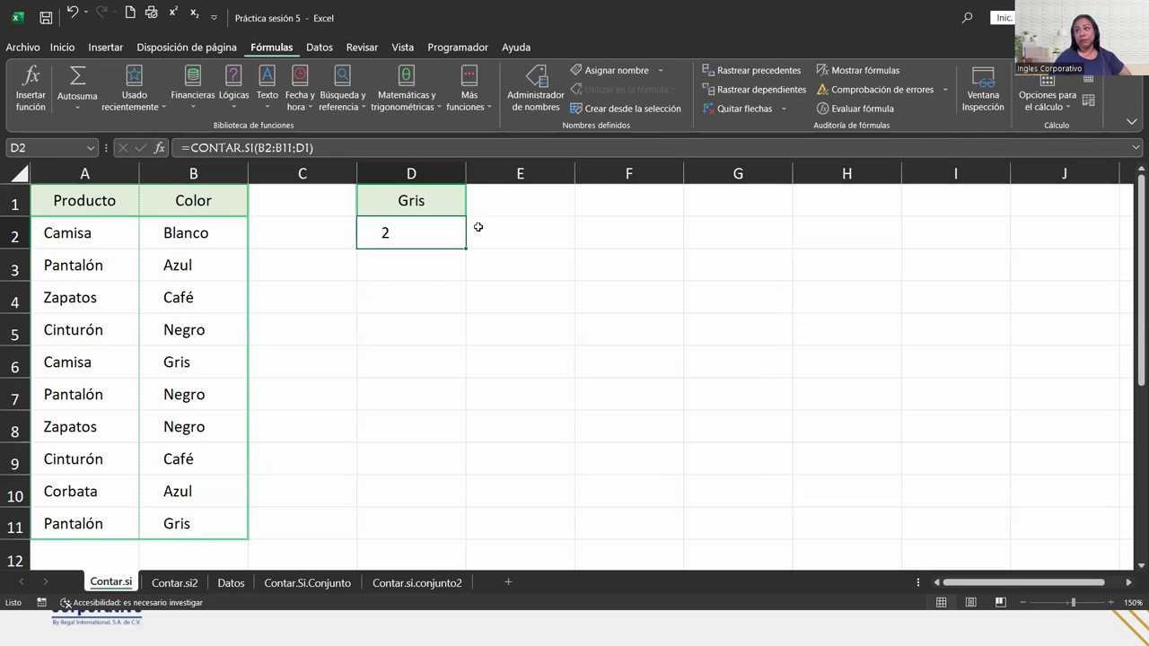
Step: Change the D1 header from Gris to Blanco
click(413, 202)
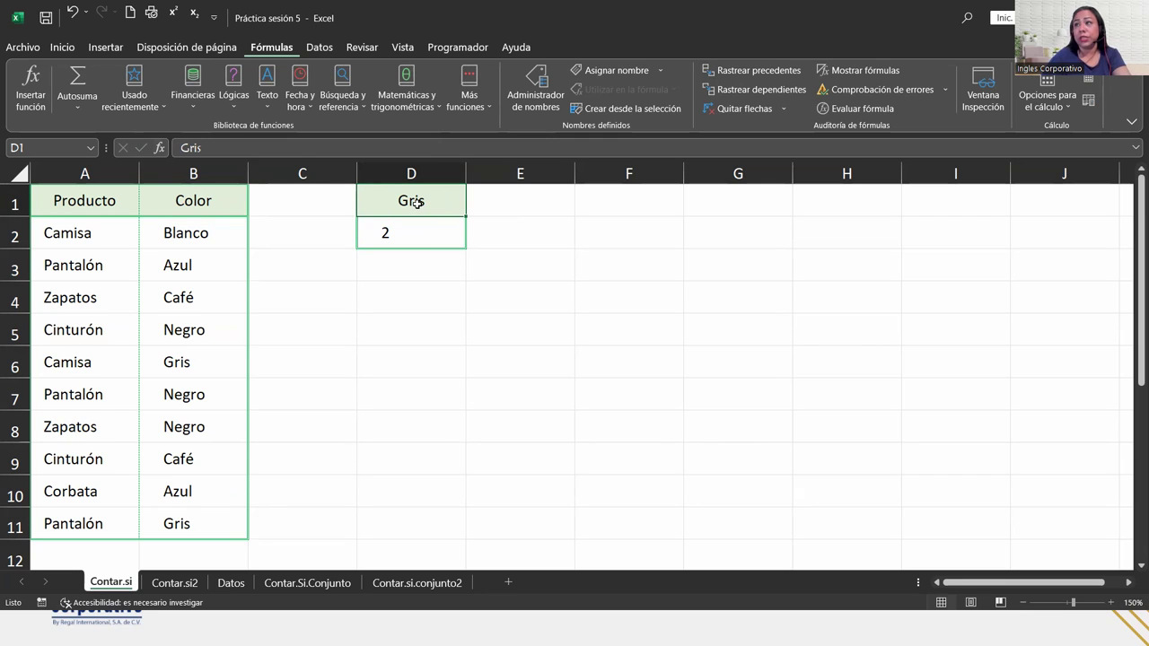
key(BackSpace)
text(Blanco)
key(Return)
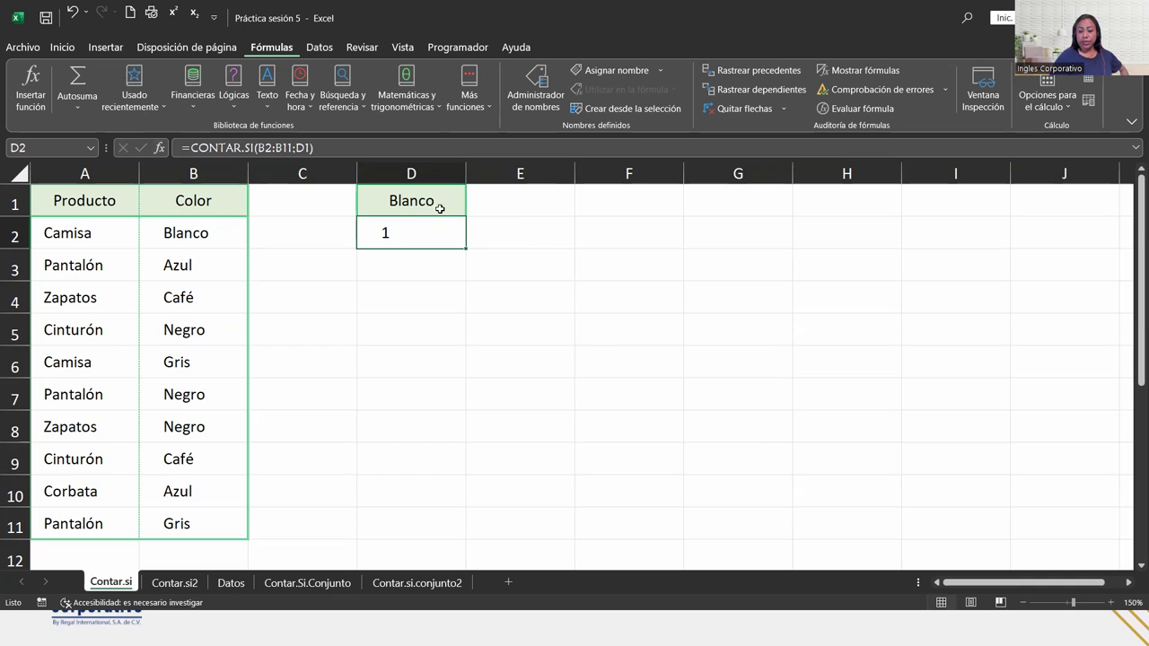
Step: Try Blancos in D1 to see the count drop to 0, then restore Blanco
click(406, 201)
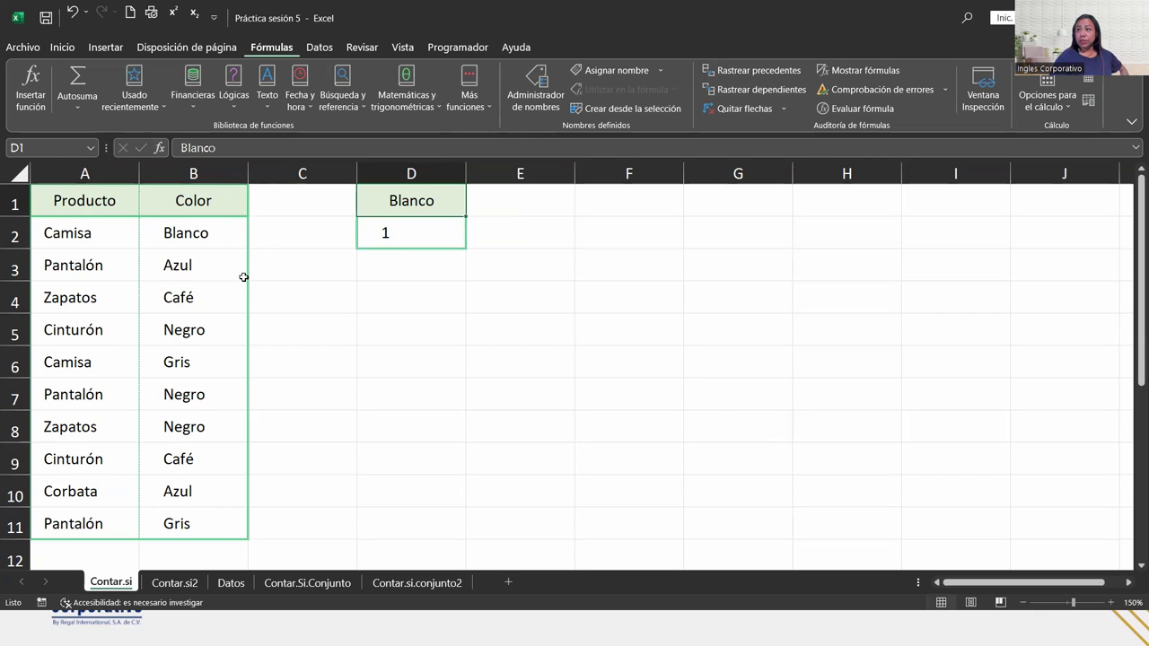
double_click(445, 200)
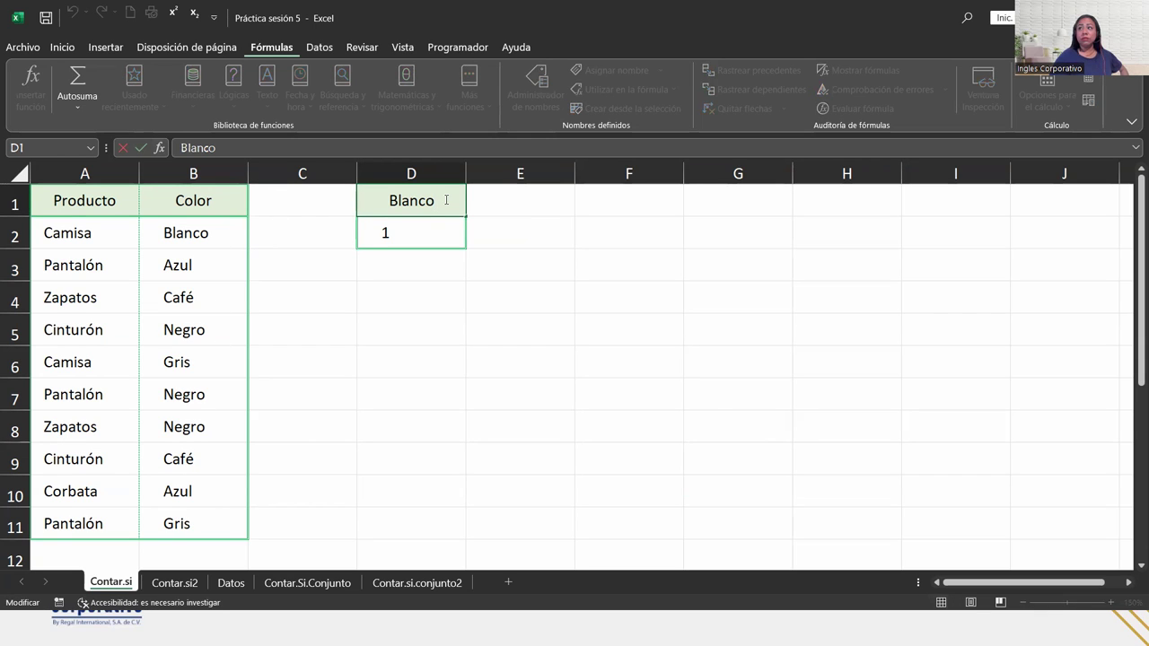
text(s)
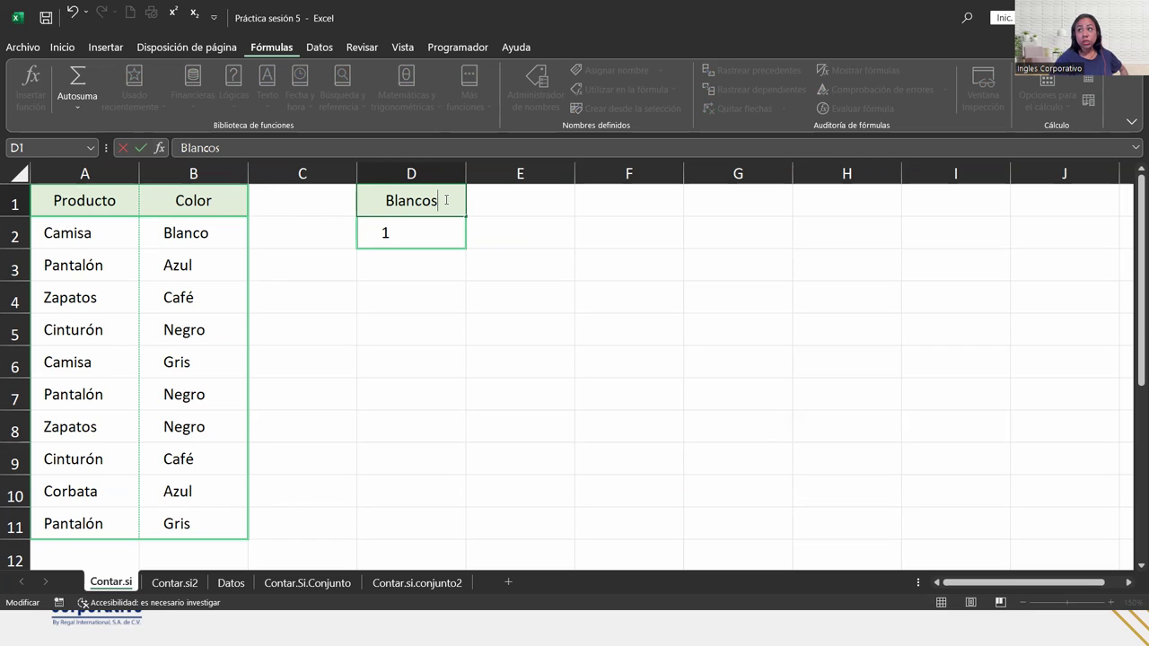
key(Return)
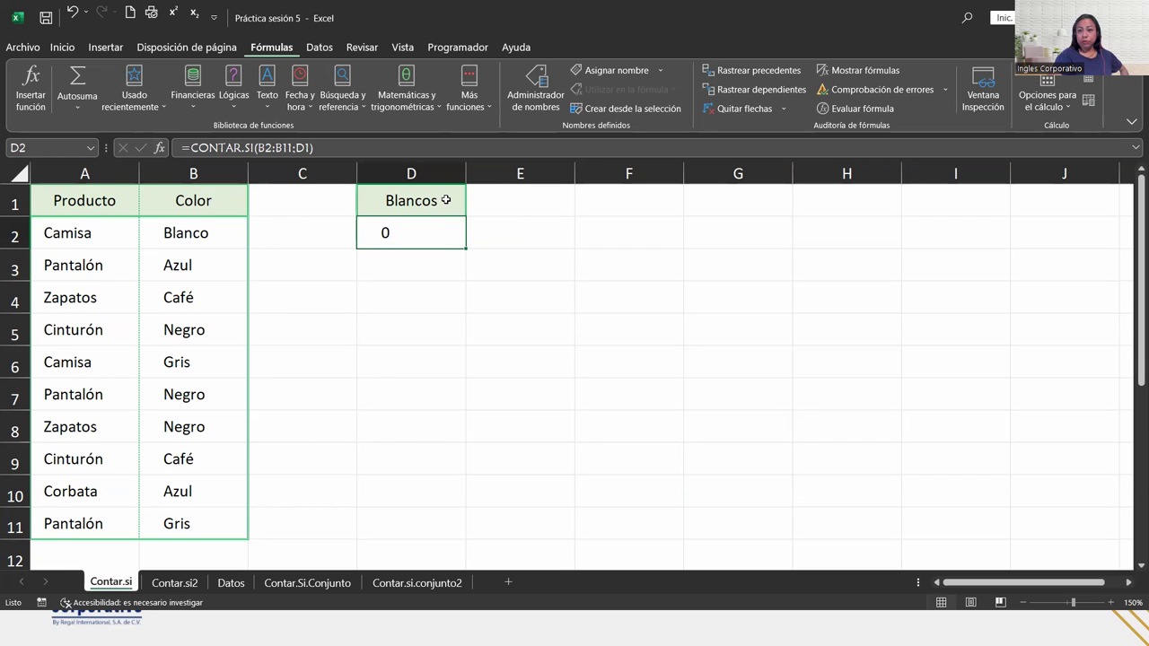
double_click(446, 200)
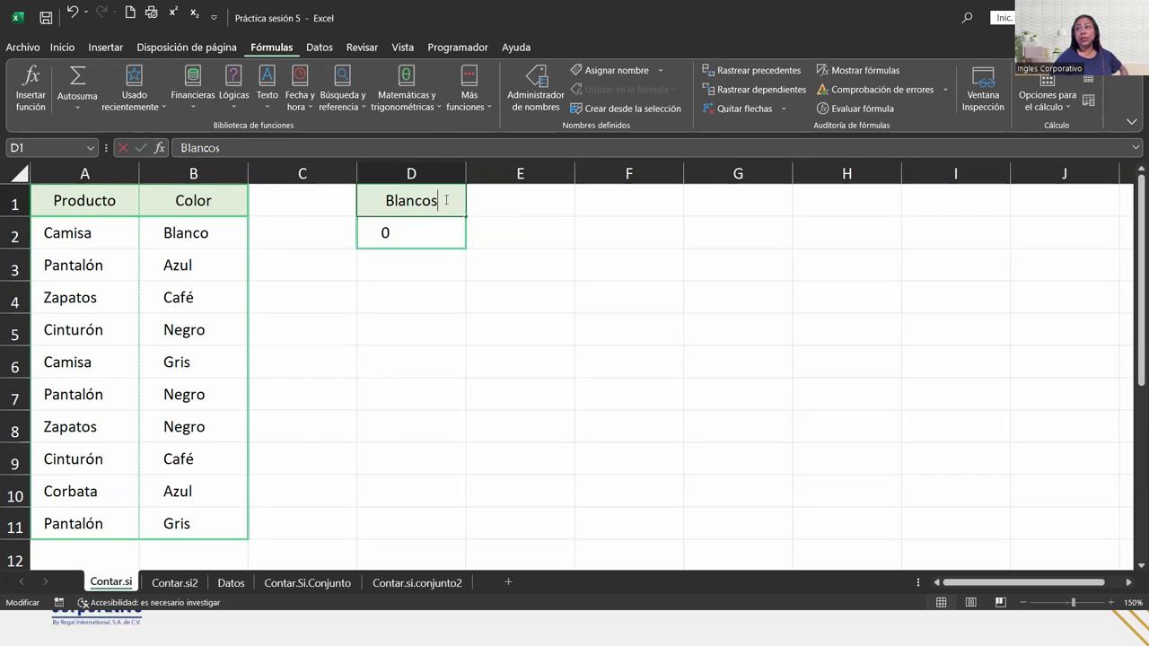
key(BackSpace)
key(Return)
click(446, 201)
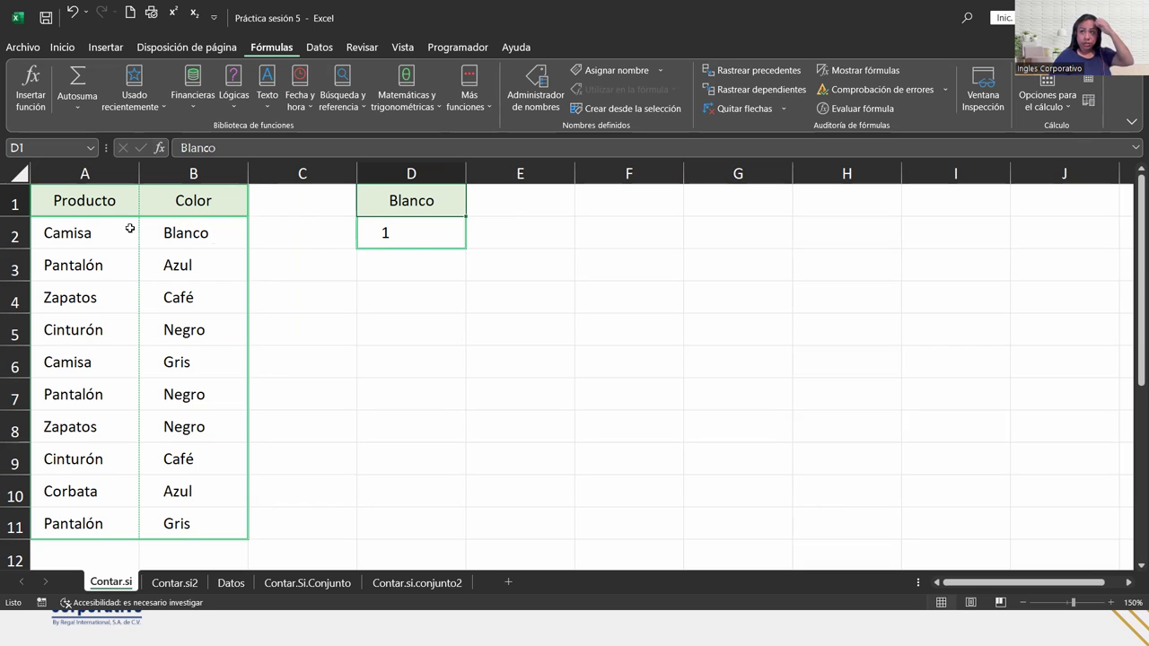
click(508, 206)
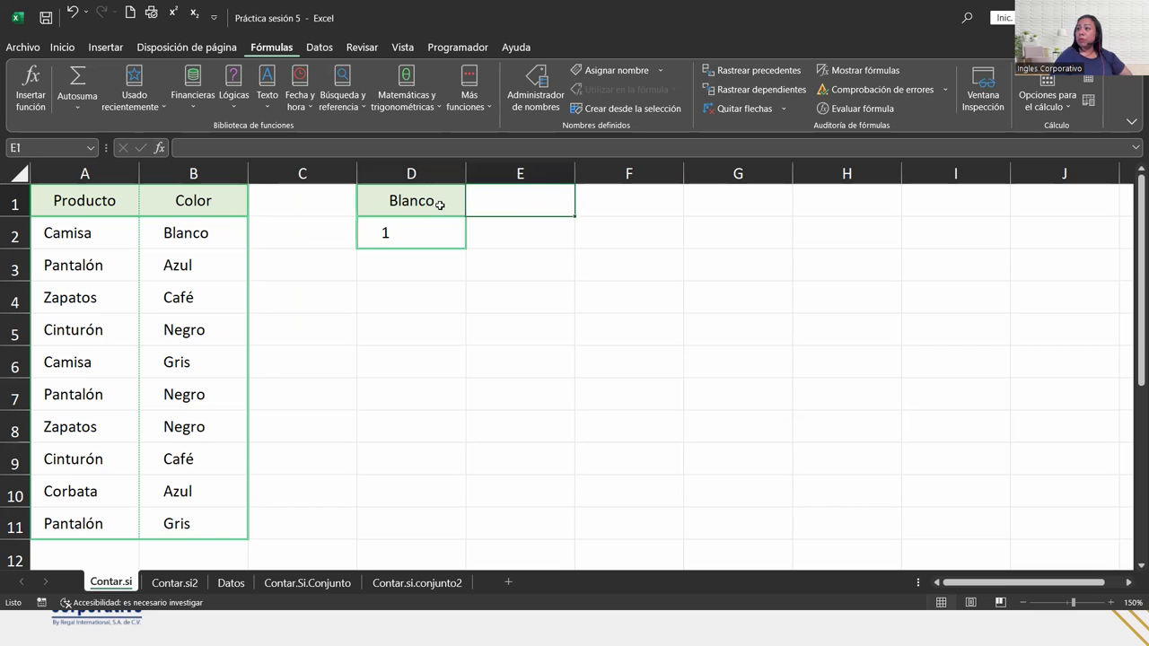
Step: Copy the D1:D2 formatting onto E1:E2 and enter the header Camisa in E1
drag(411, 200, 377, 227)
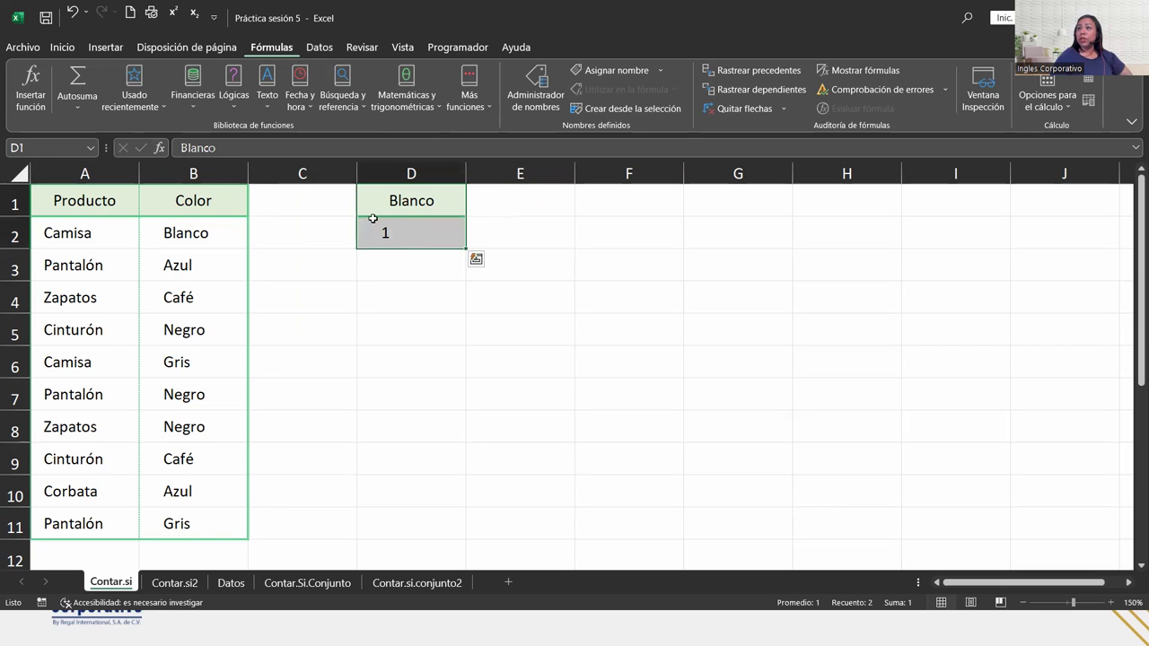
click(61, 46)
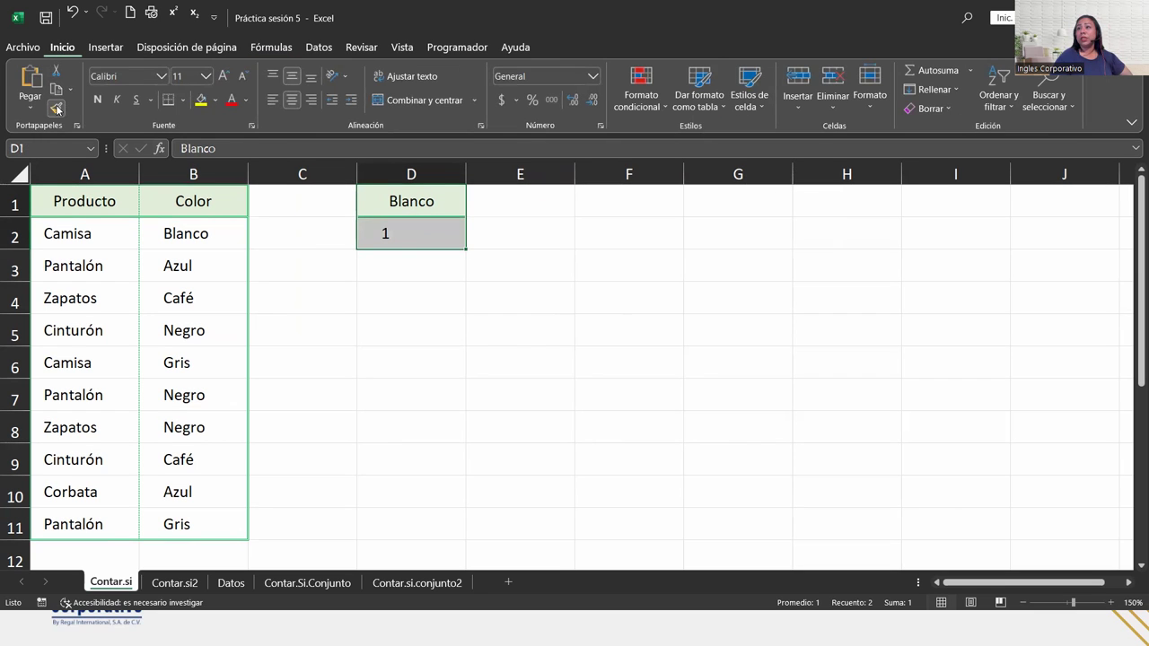
click(55, 107)
drag(526, 197, 526, 231)
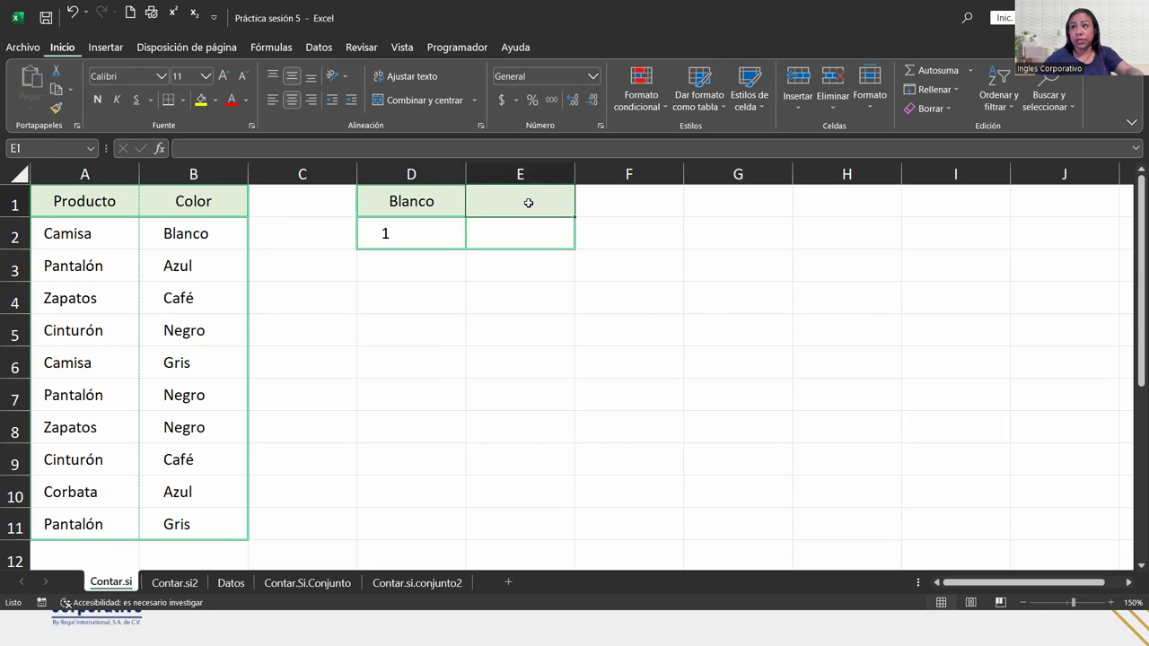
text(Camisa)
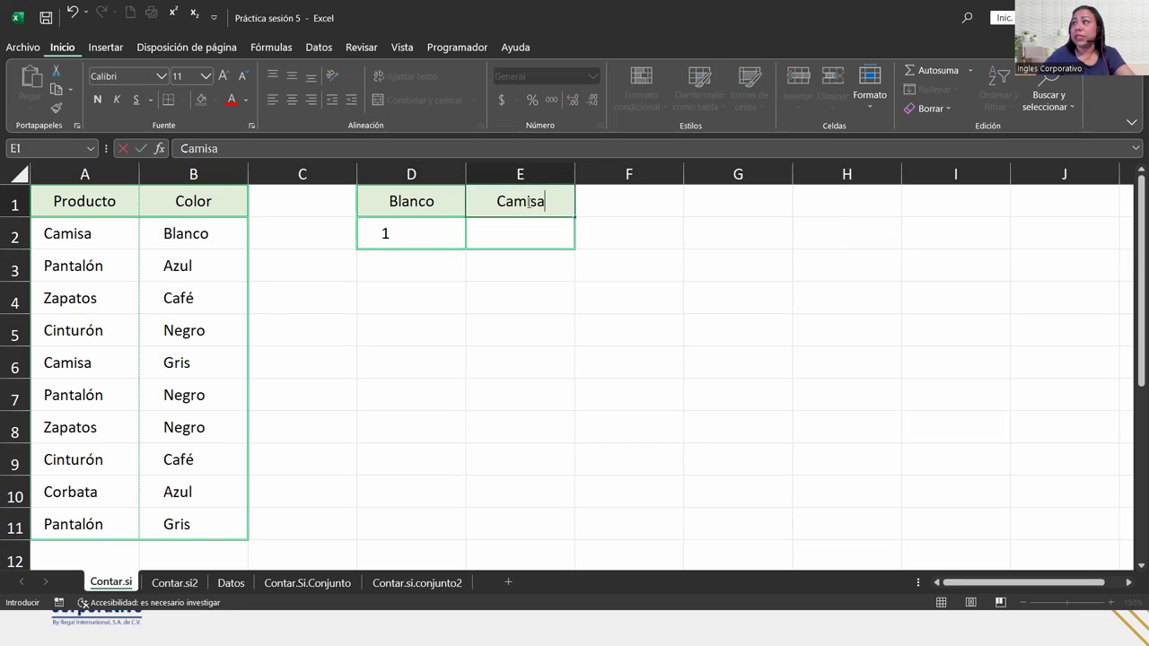
key(Return)
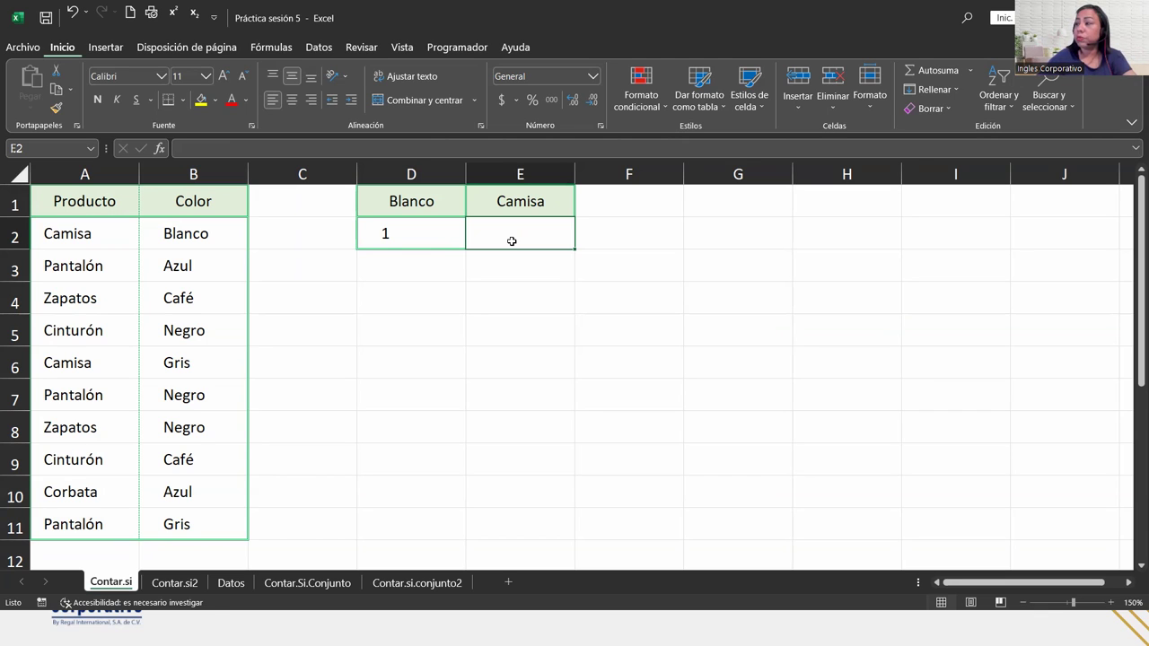
Step: Enter =CONTAR.SI(A2:A11;E1) in E2 to count the Camisa products, giving 2
text(=contae)
key(BackSpace)
text(r.s)
key(Tab)
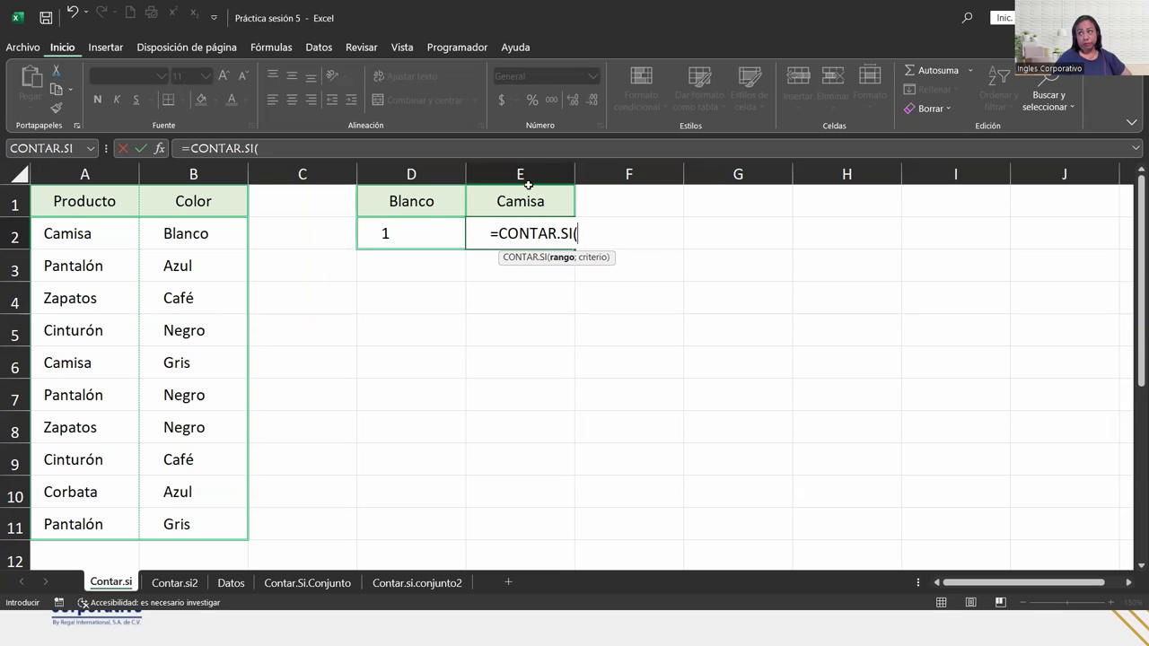
drag(85, 235, 106, 517)
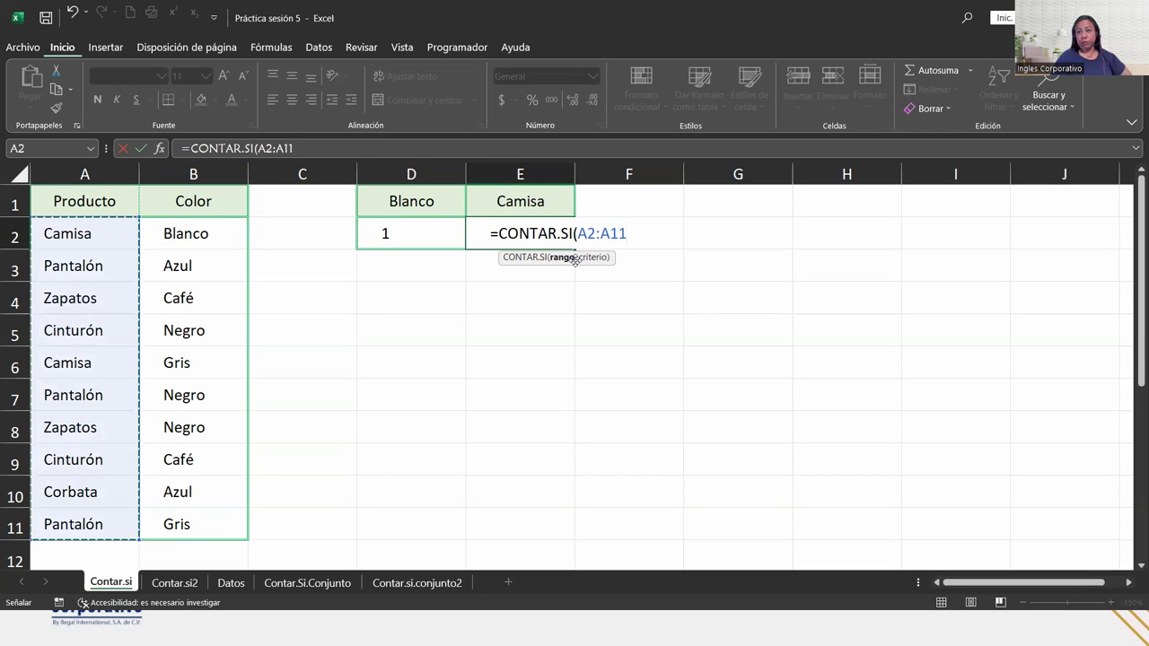
text(;)
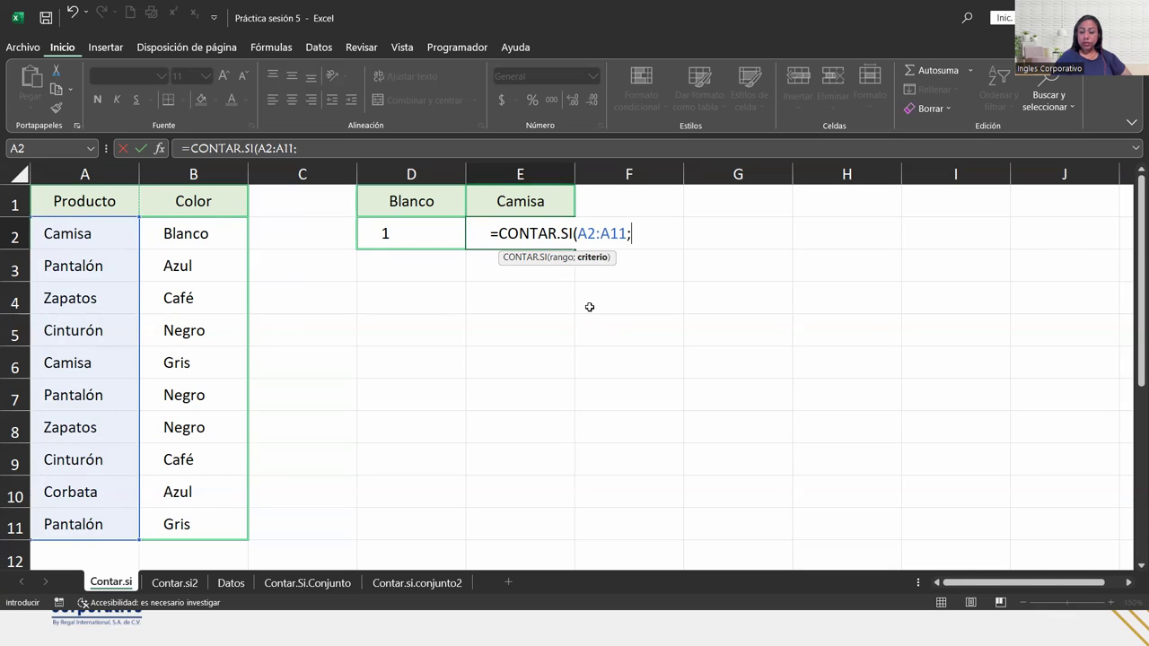
click(538, 195)
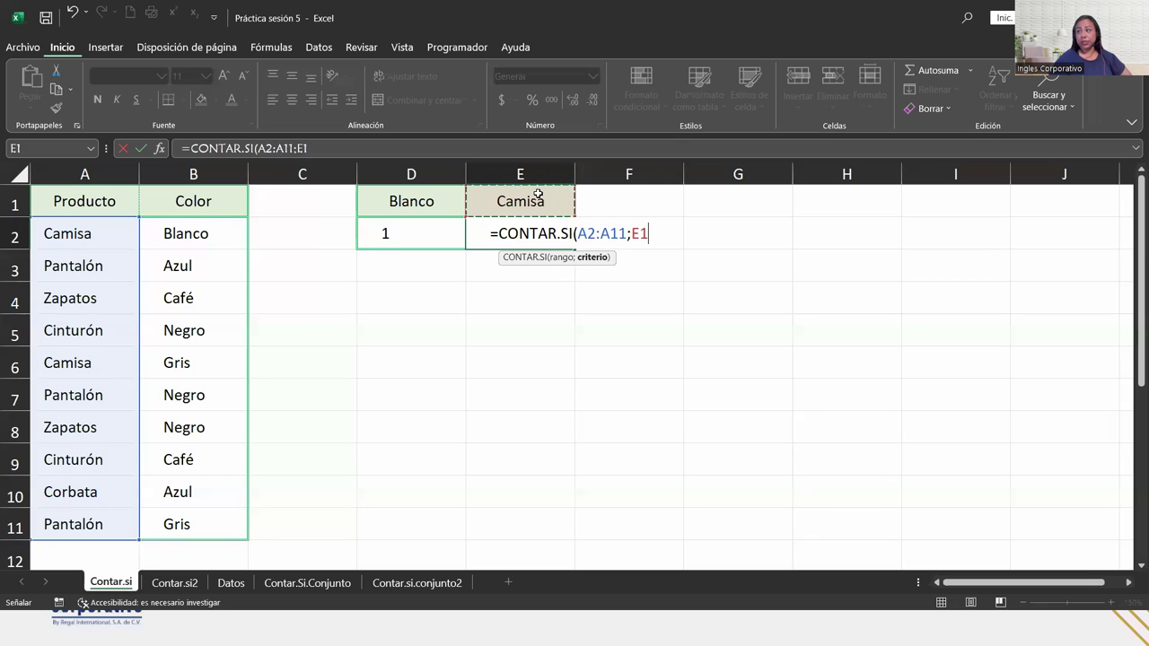
text())
key(Return)
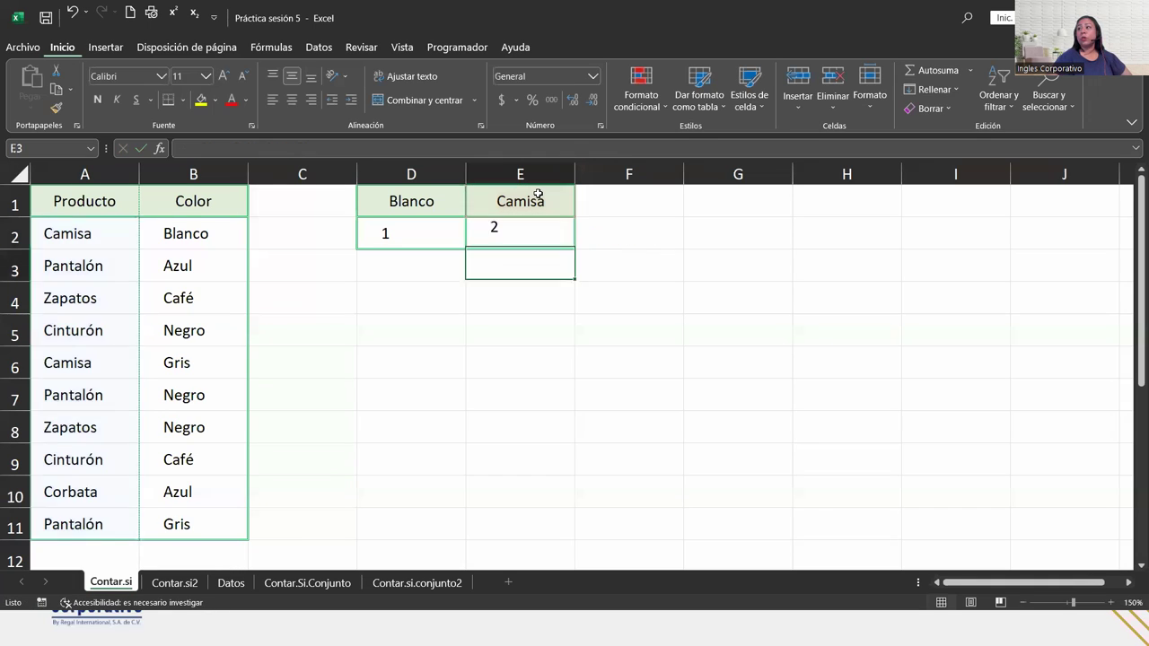
Step: Change the E1 header to Pantalón, so E2 counts 3
click(533, 226)
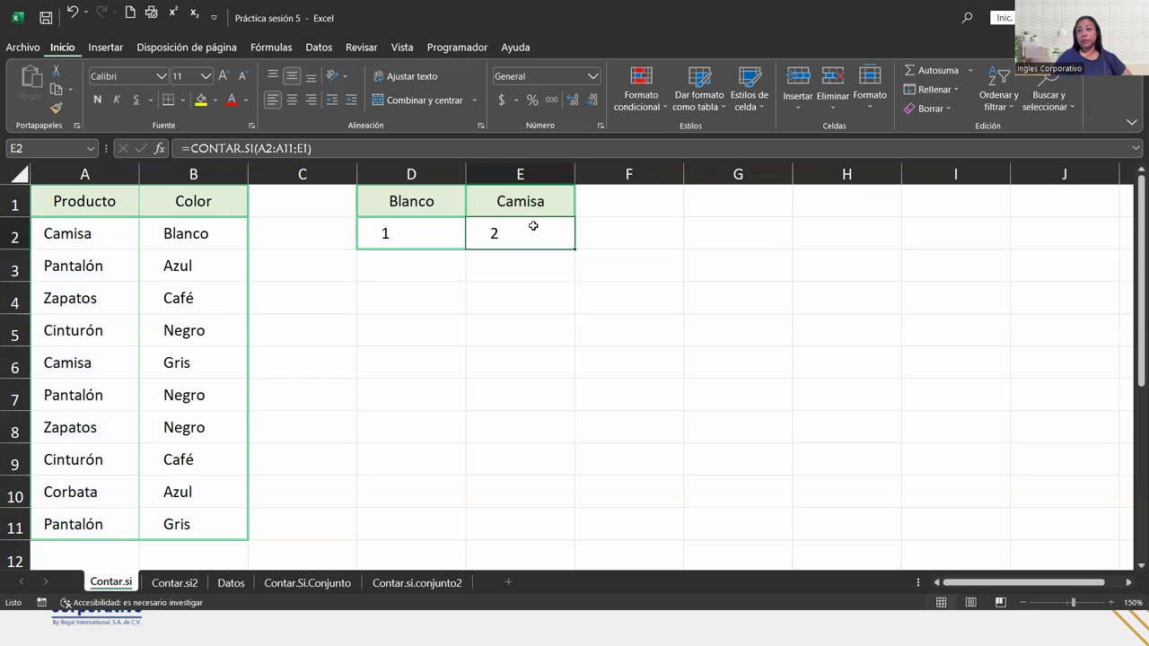
click(559, 202)
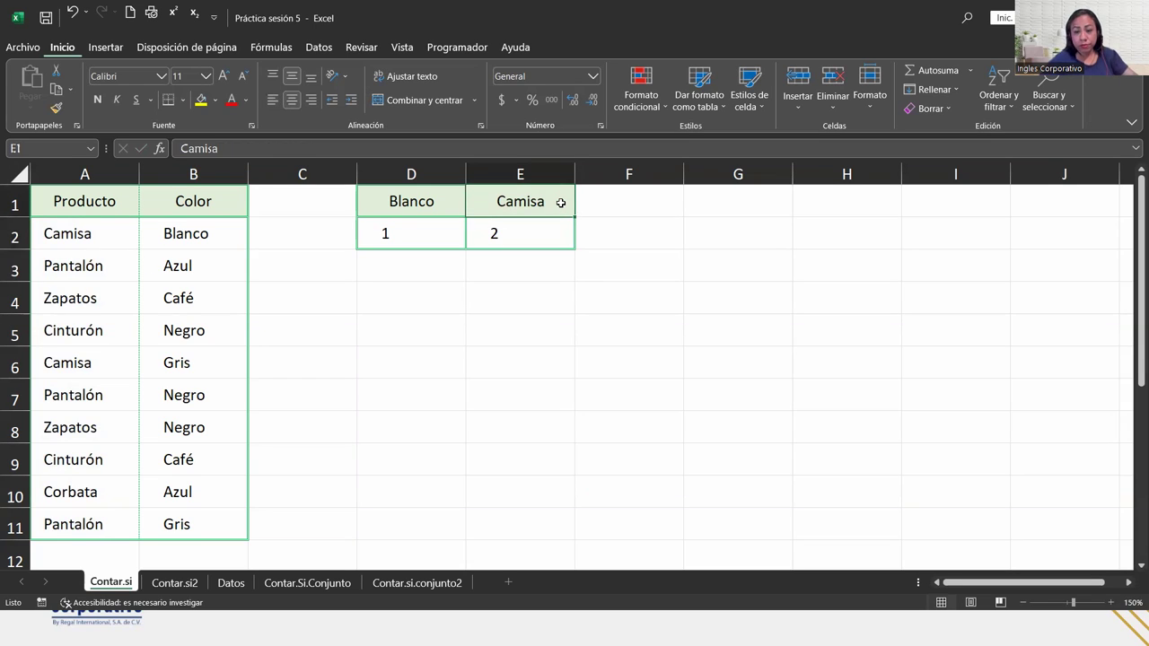
text(Pantalón)
key(Return)
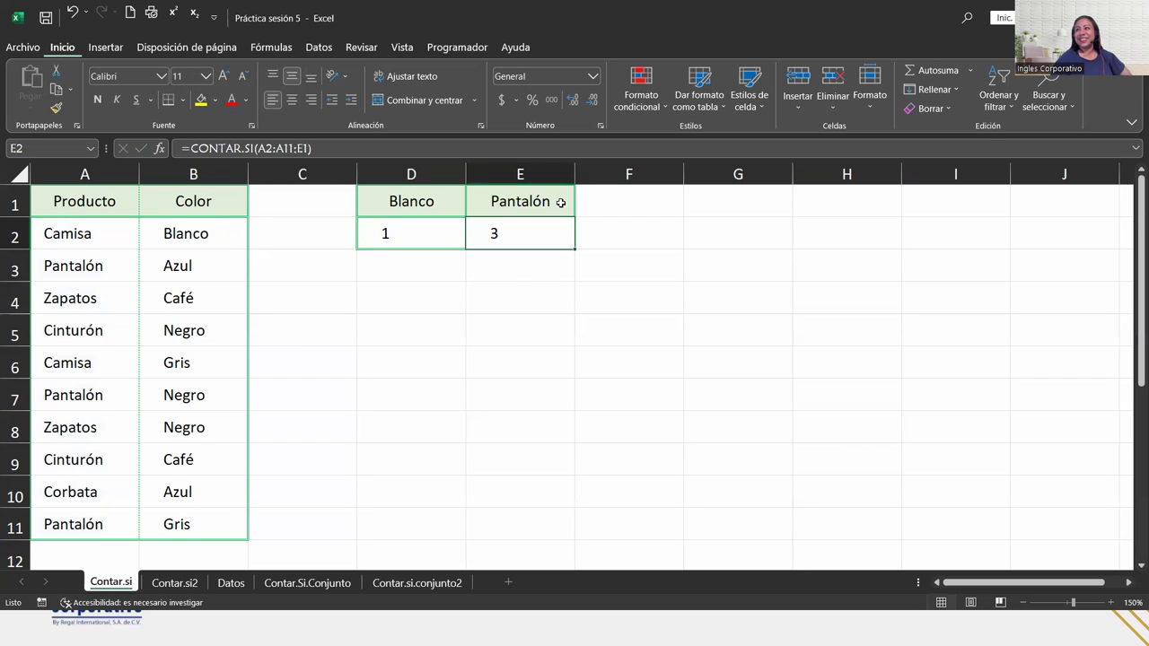
Step: Remove the accent so E1 reads Pantalon and the count drops to 0
click(560, 202)
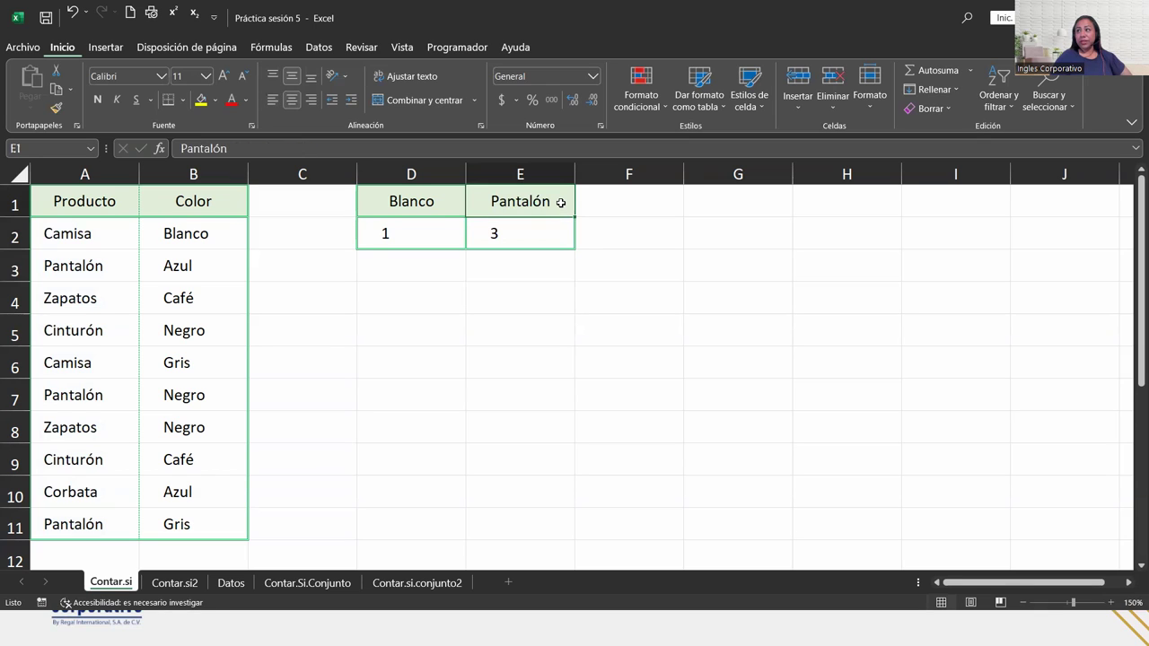
double_click(560, 203)
key(BackSpace)
text(o)
key(Return)
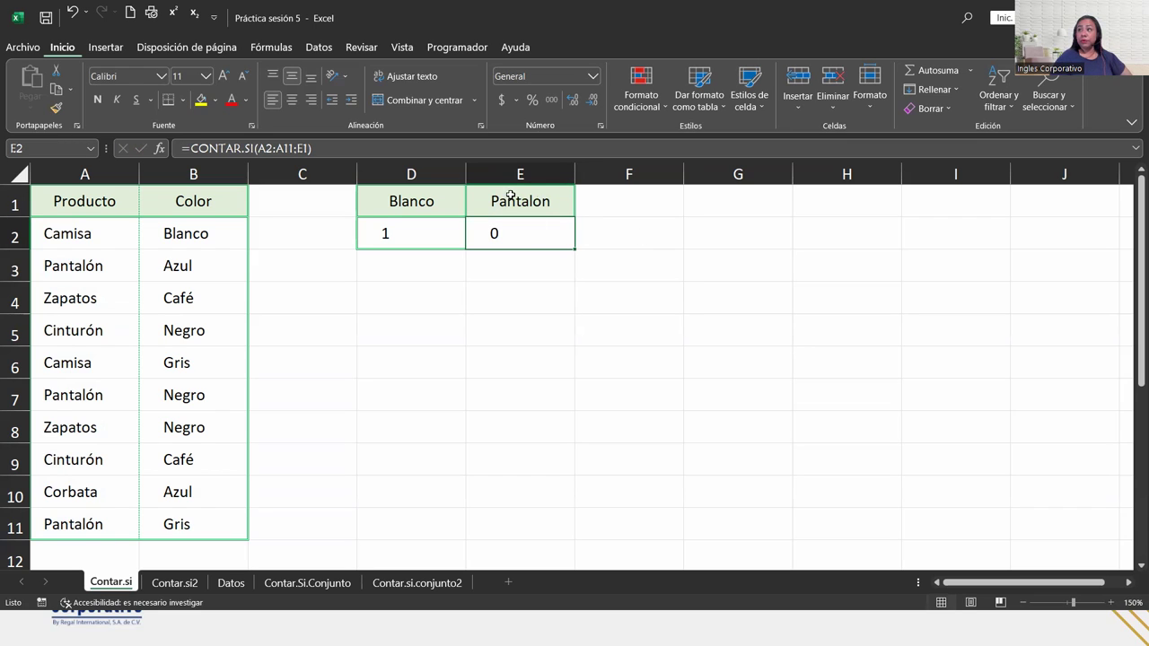
Step: Restore the accent so E1 reads Pantalón again, then go to the Contar.si2 sheet
click(541, 199)
double_click(542, 199)
key(BackSpace)
text(ó)
key(Return)
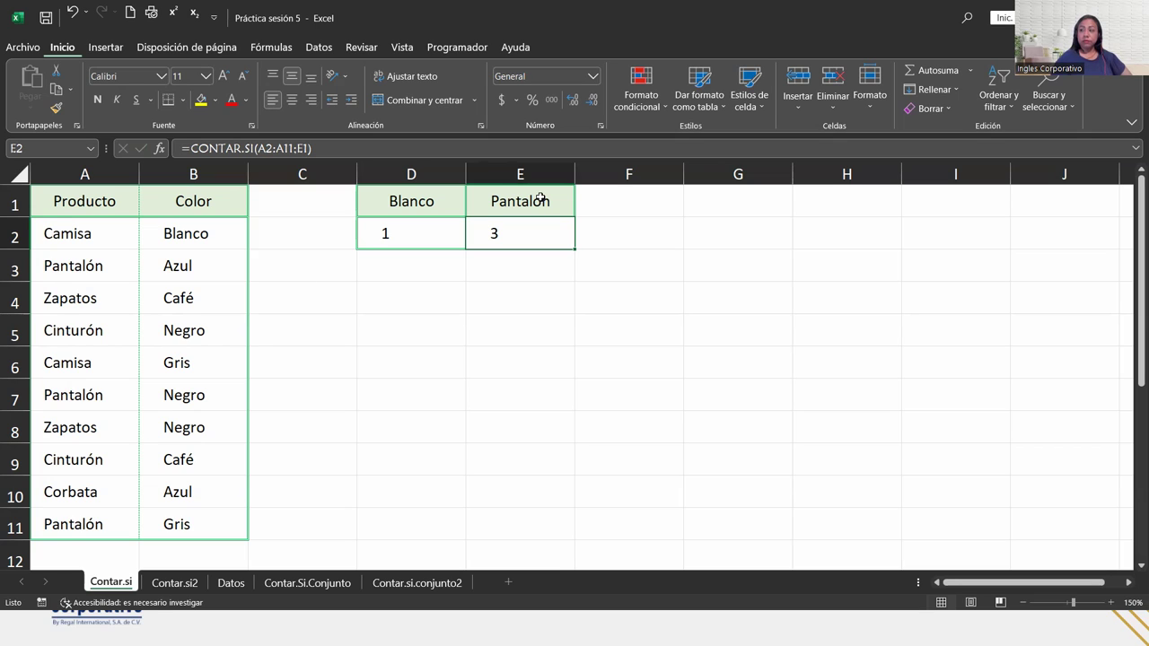
click(179, 585)
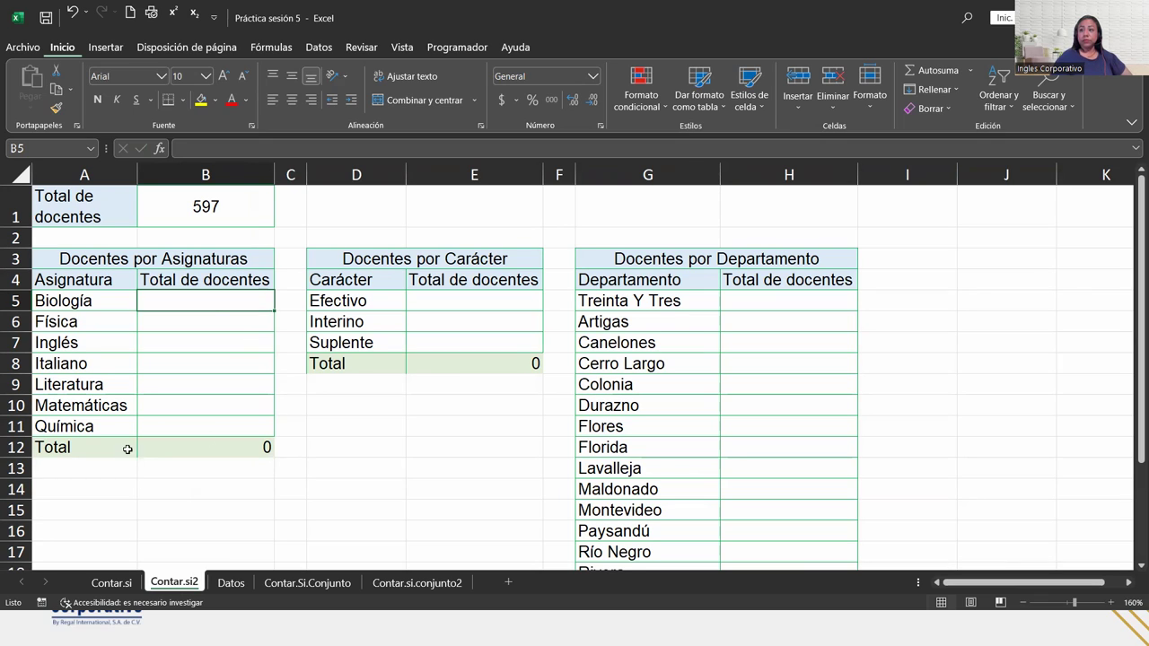
Step: Zoom out on the Datos sheet and browse through the teacher records
click(230, 584)
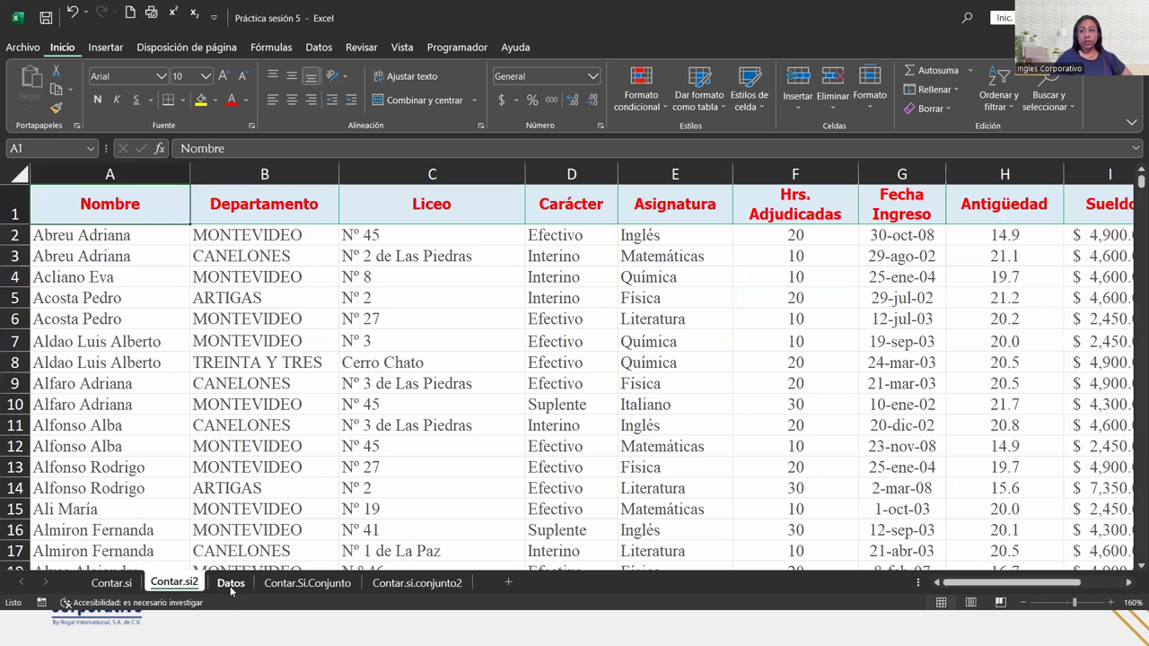
click(1026, 602)
click(1025, 603)
click(1026, 602)
click(1026, 602)
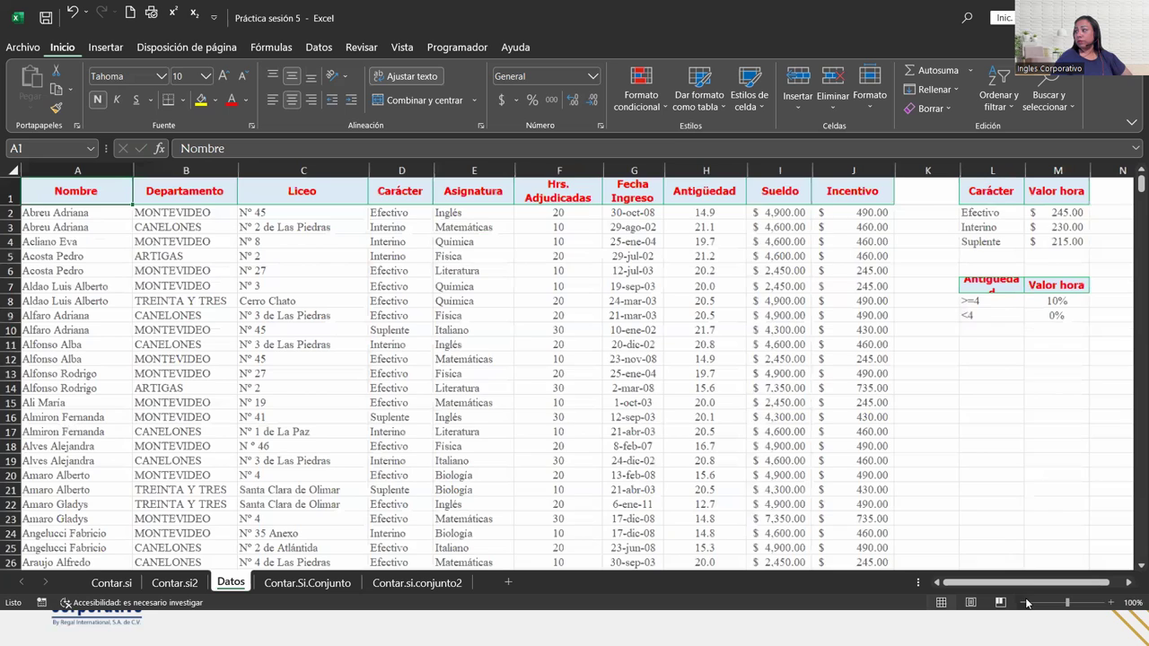
click(1025, 602)
click(77, 310)
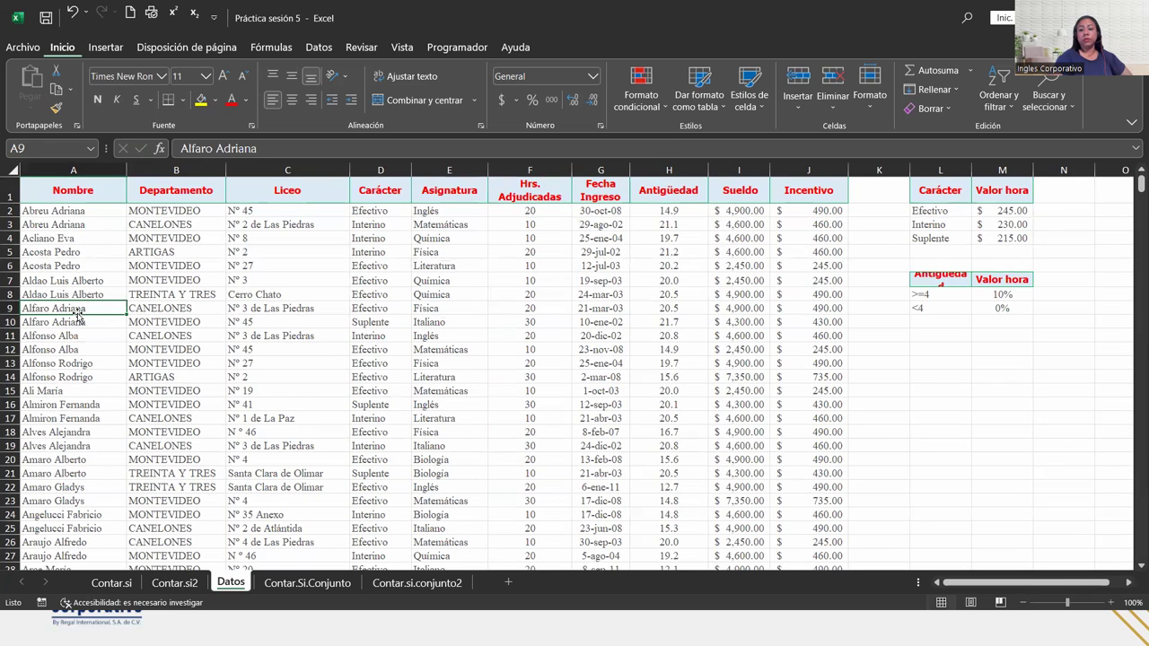
key(Down)
key(Down)
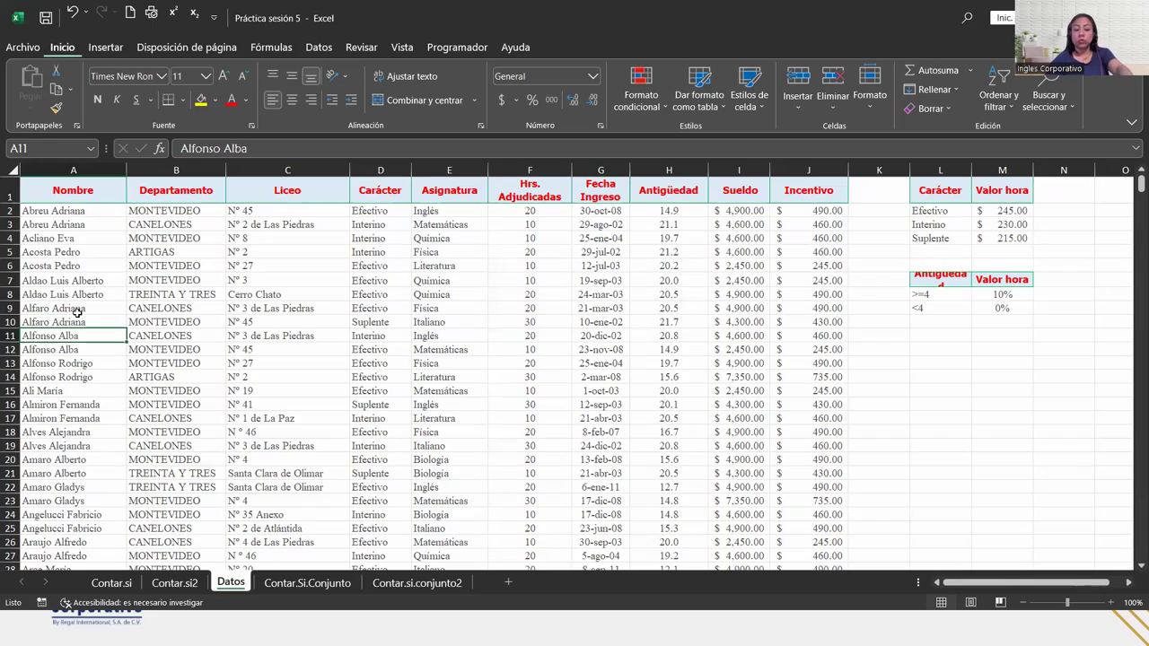
key(Page_Down)
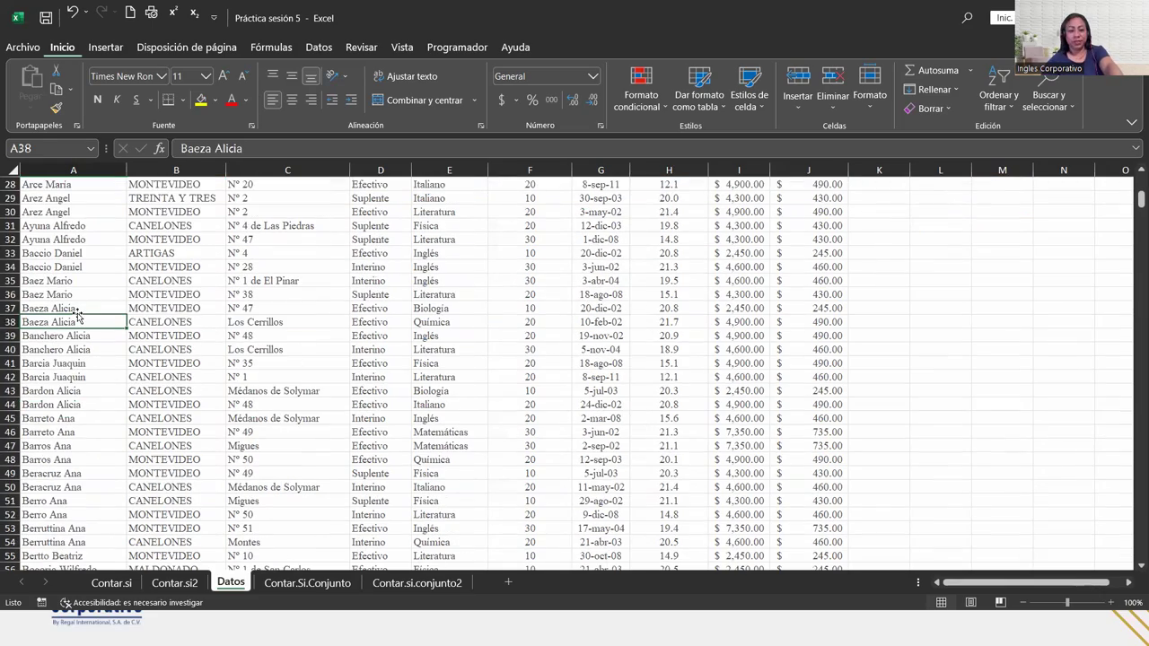
key(Page_Down)
key(Page_Down)
key(Page_Down)
key(Page_Down)
key(Page_Down)
key(Page_Down)
key(Page_Down)
key(Page_Down)
key(Page_Down)
key(Page_Down)
key(Page_Down)
key(Page_Down)
key(Page_Down)
key(Page_Down)
key(Page_Down)
key(Page_Down)
key(Page_Down)
key(Page_Down)
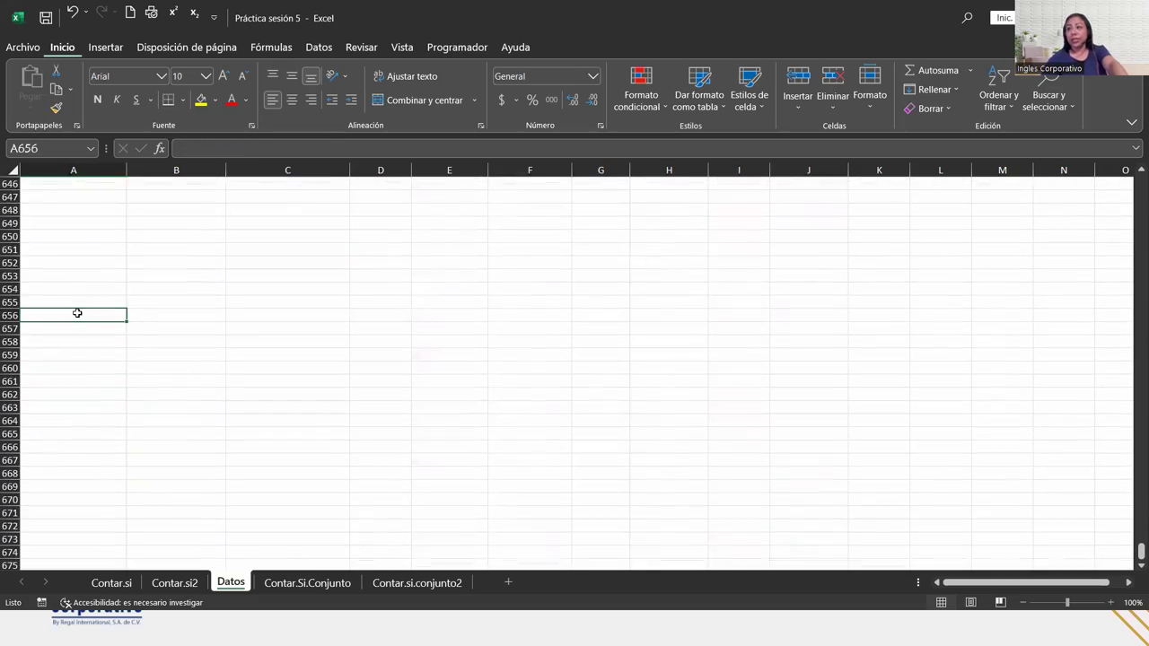
key(Page_Up)
key(Page_Up)
key(Page_Up)
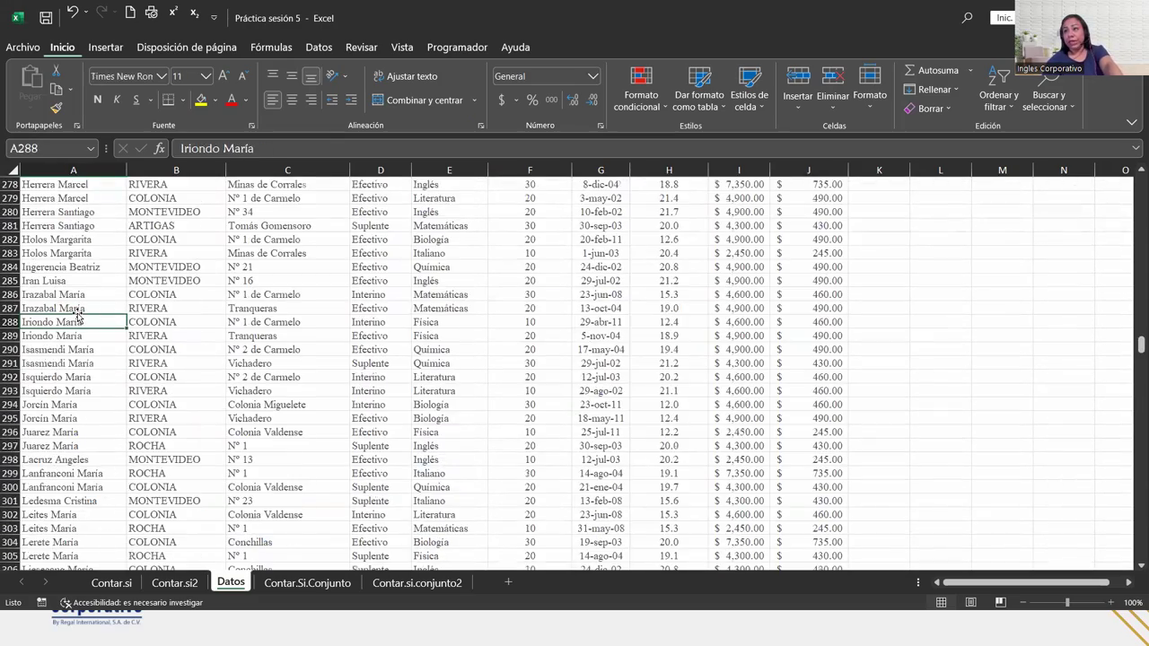
key(Page_Up)
key(Page_Up)
key(Page_Up)
key(Page_Up)
key(Page_Up)
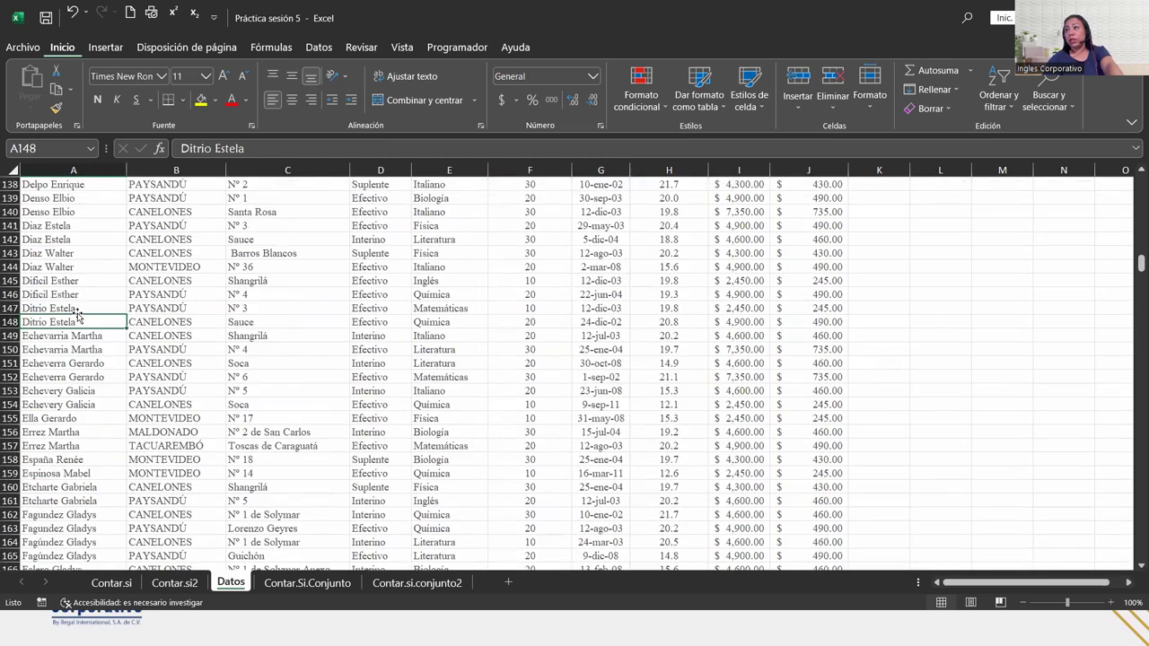
key(Page_Up)
key(Page_Up)
key(Page_Up)
key(Right)
key(Right)
key(Right)
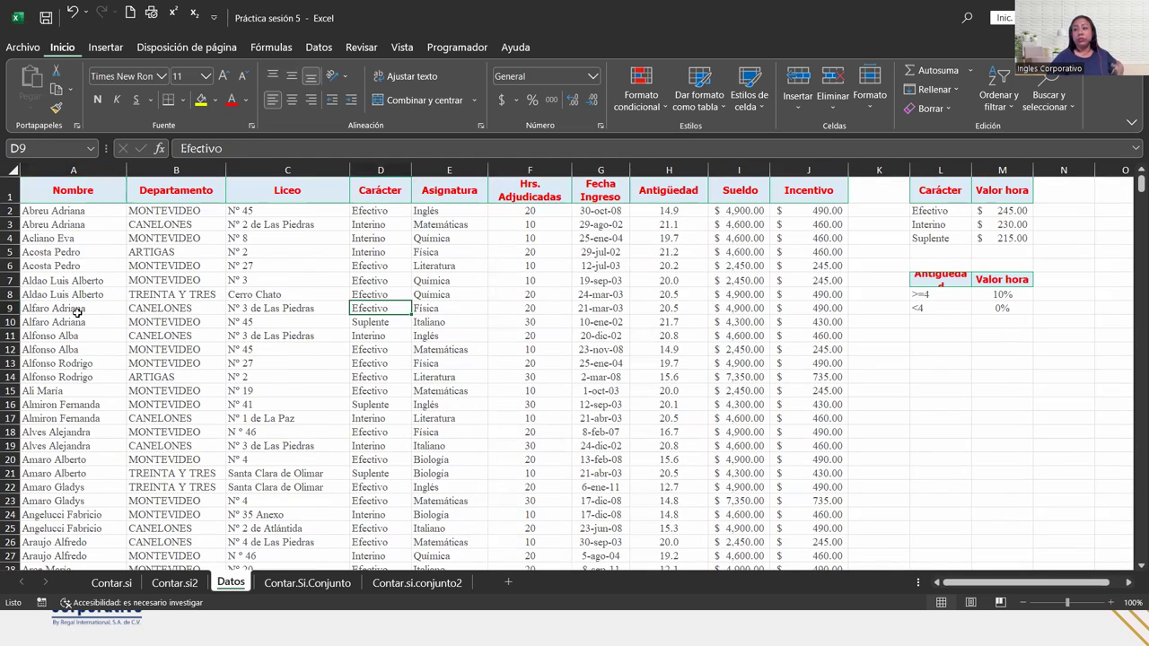
Step: Review B1's =CONTAR(Datos!F2:F598) total of 597 on Contar.si2, then select Biología cell B5
click(154, 584)
click(178, 199)
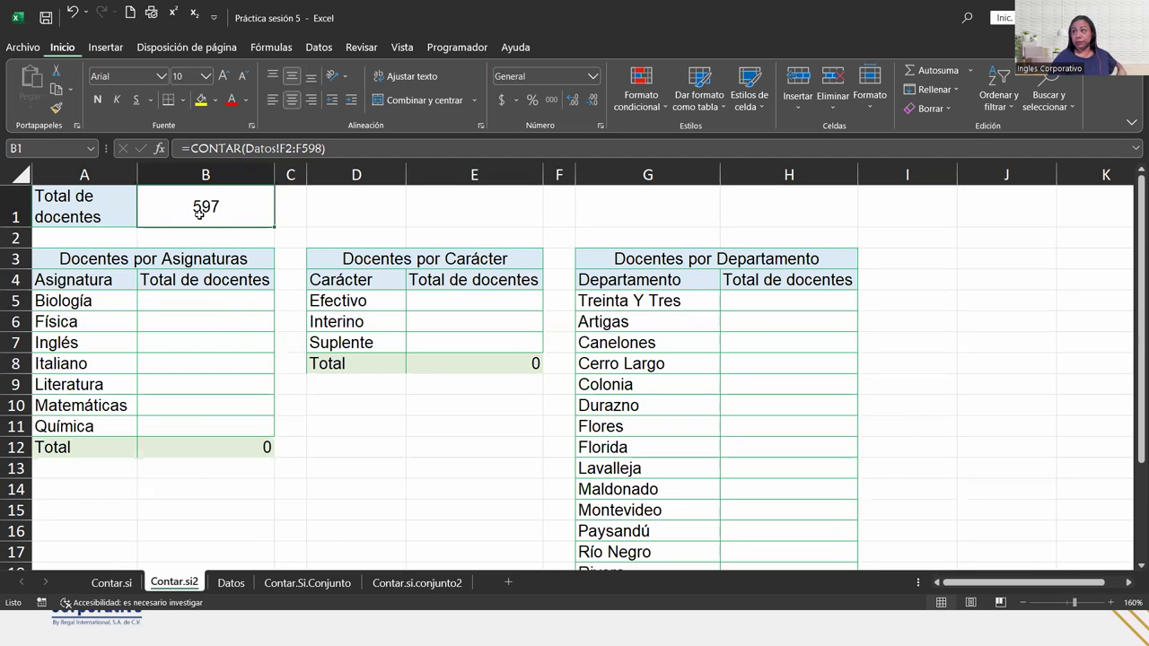
click(230, 583)
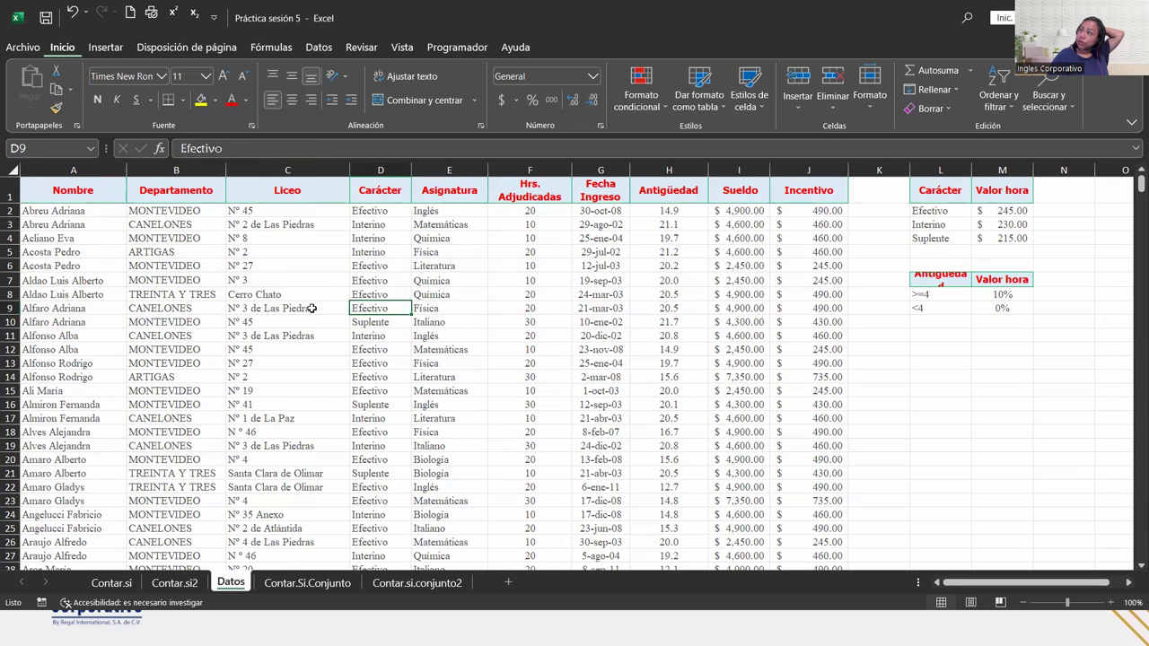
click(174, 583)
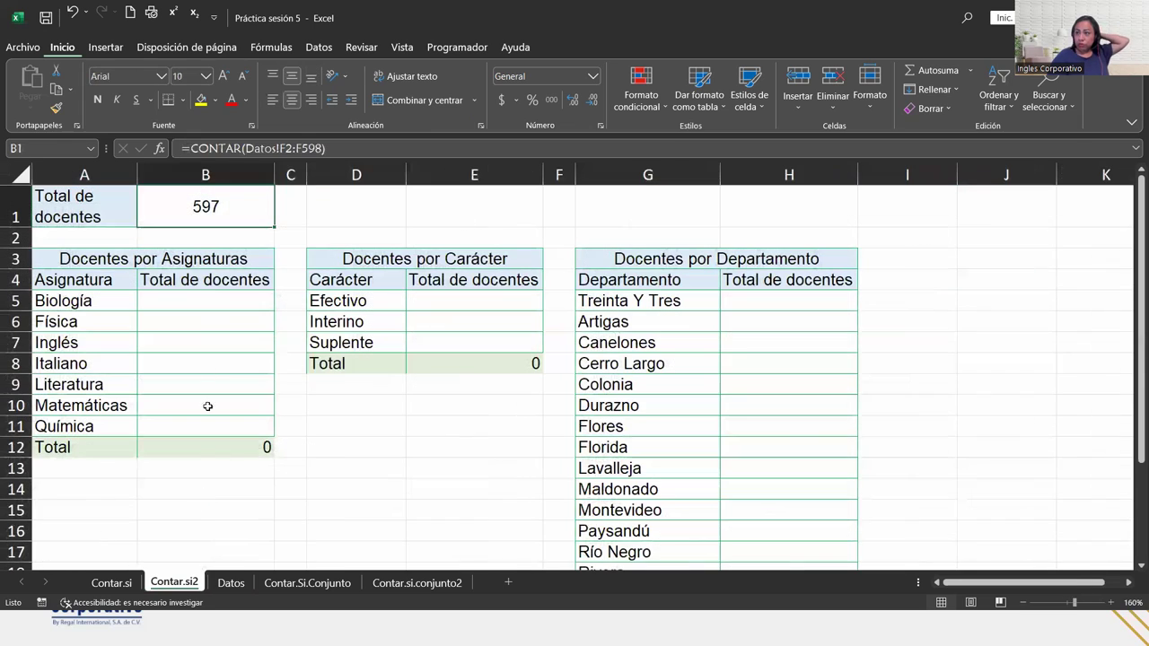
click(353, 150)
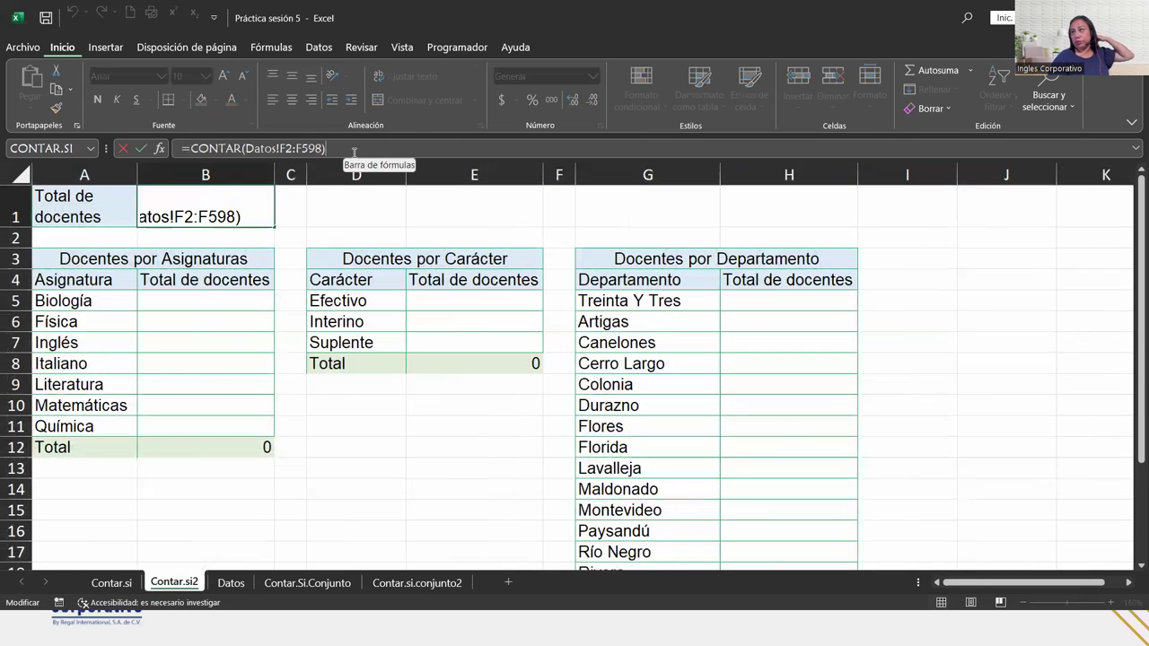
key(Return)
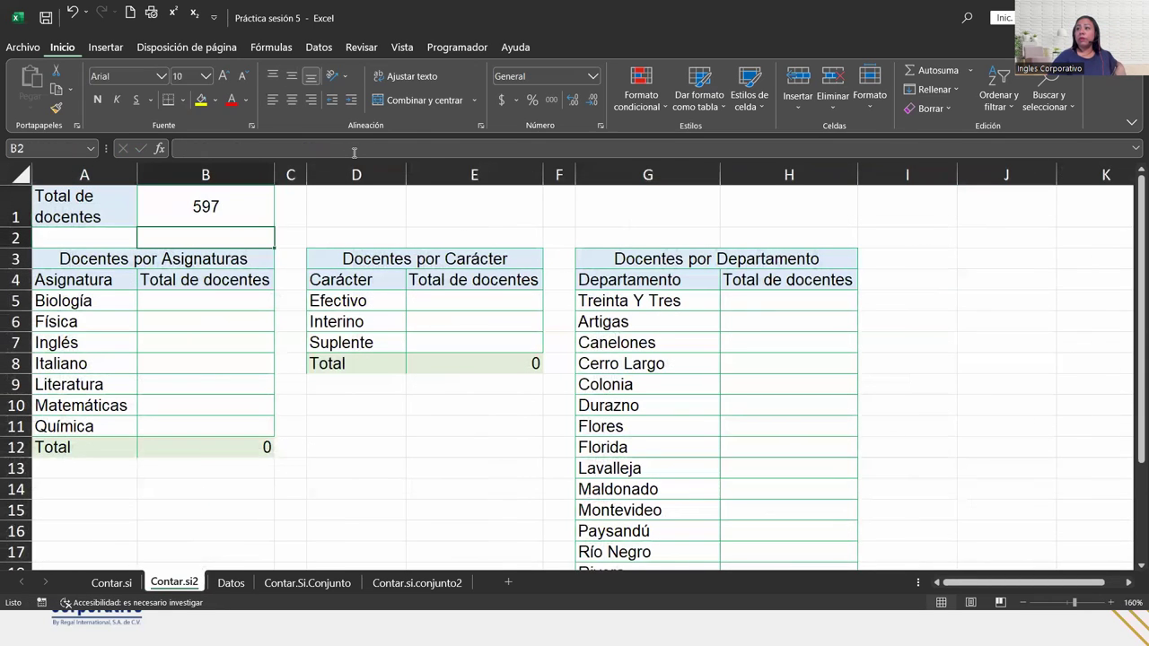
click(190, 295)
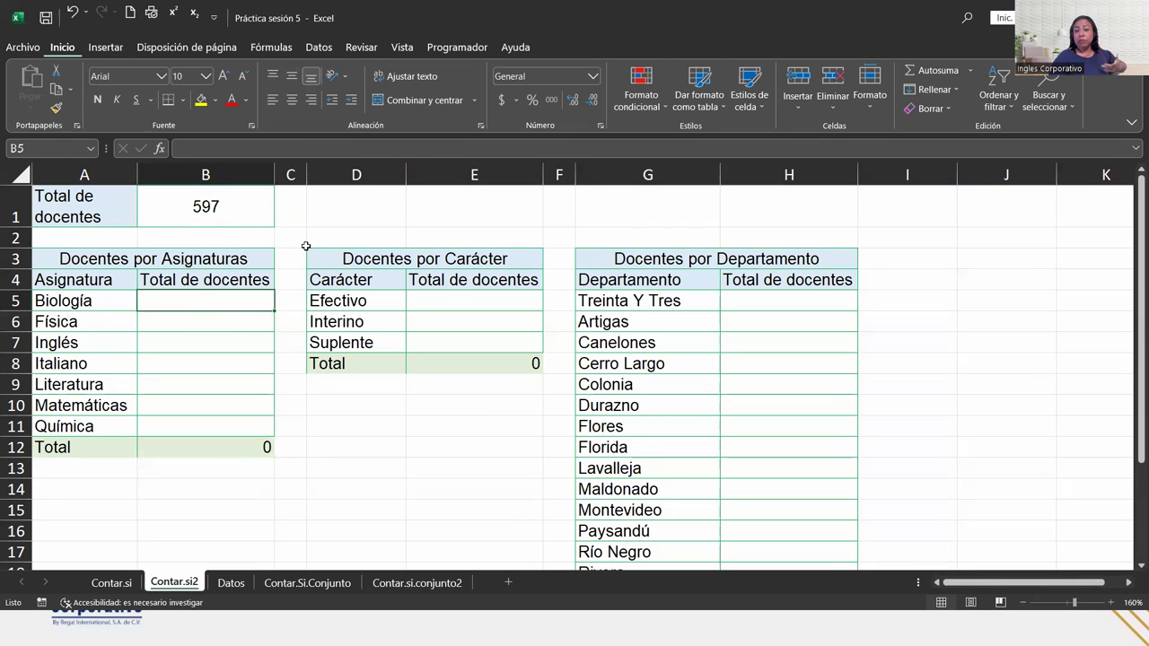
click(208, 208)
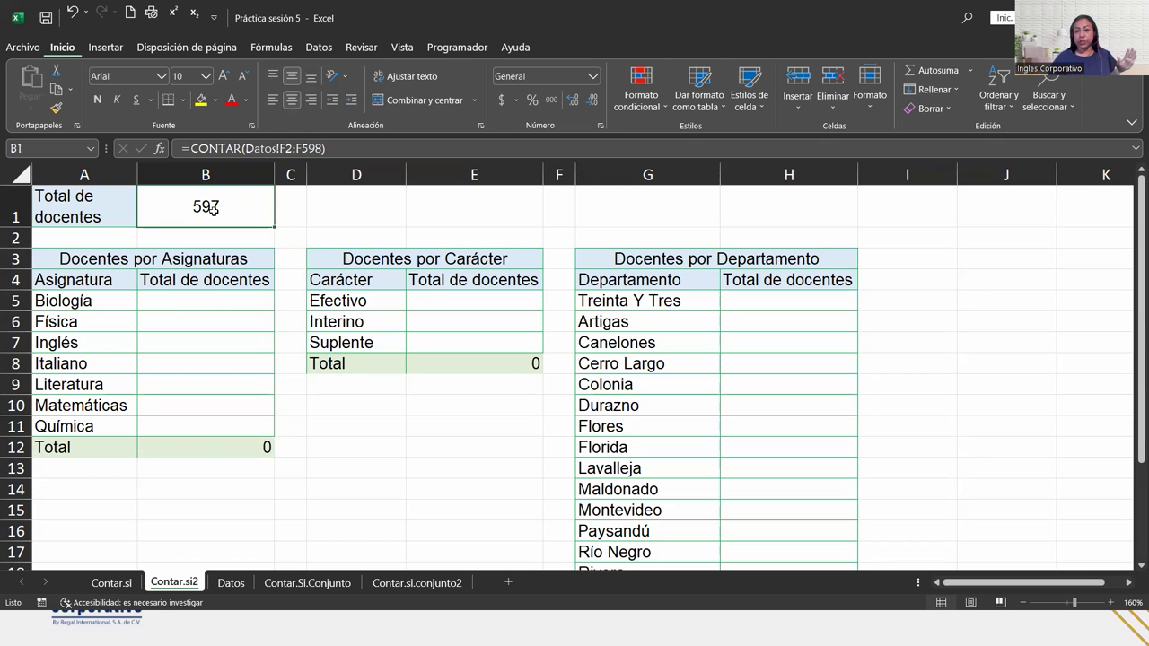
click(224, 297)
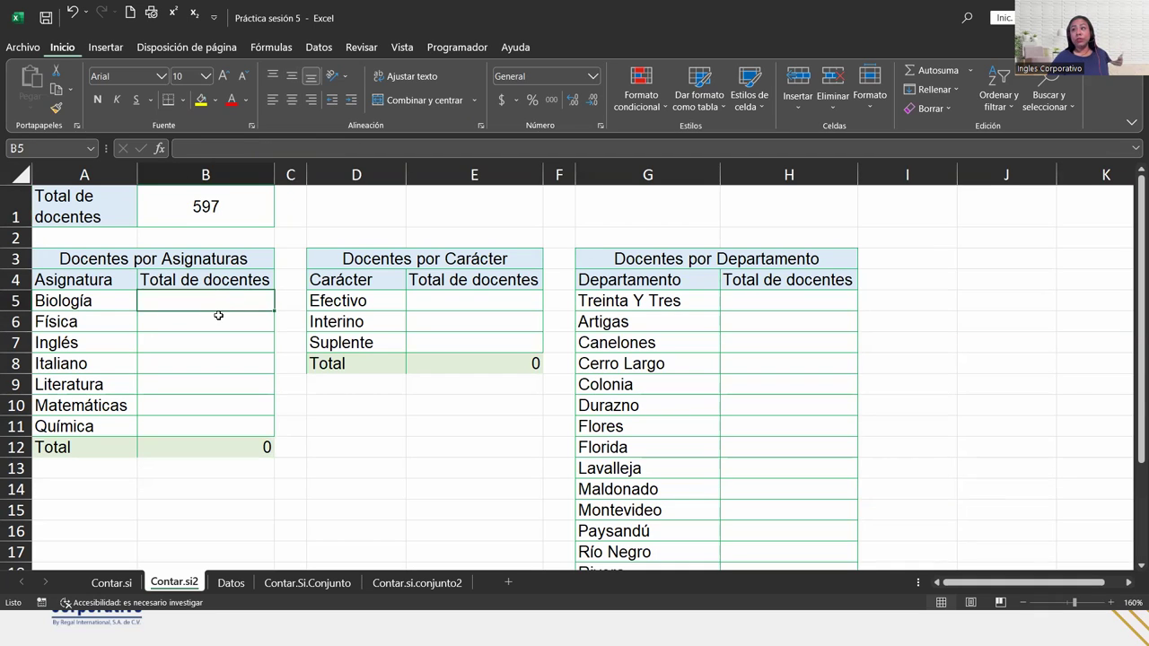
click(218, 317)
click(212, 341)
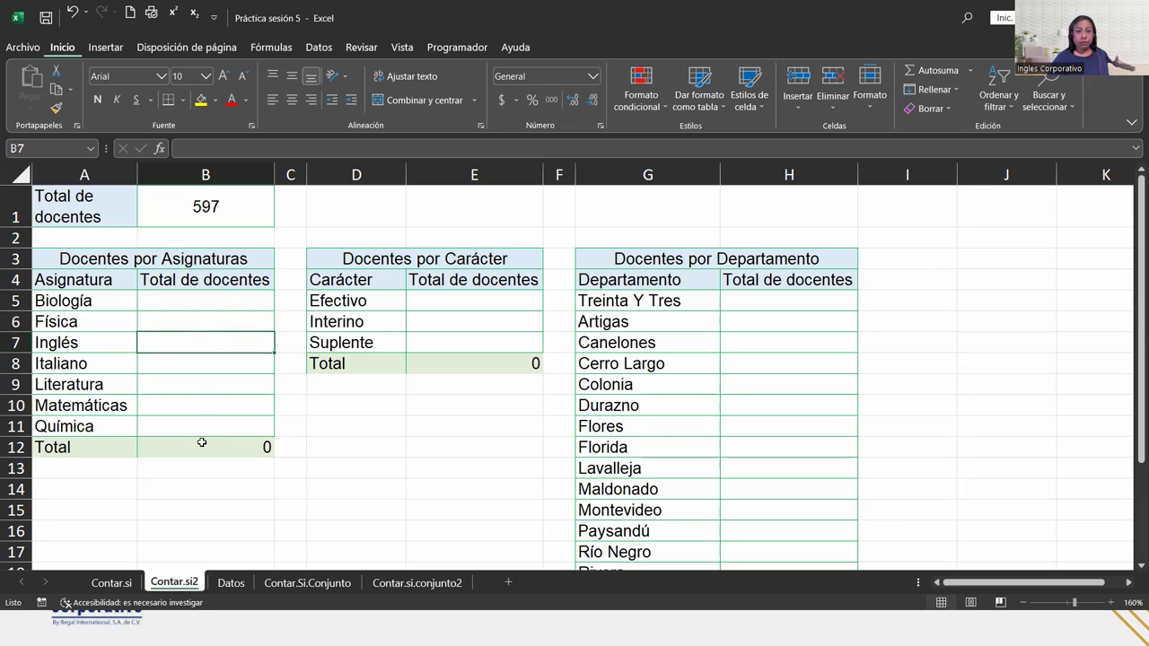
click(206, 302)
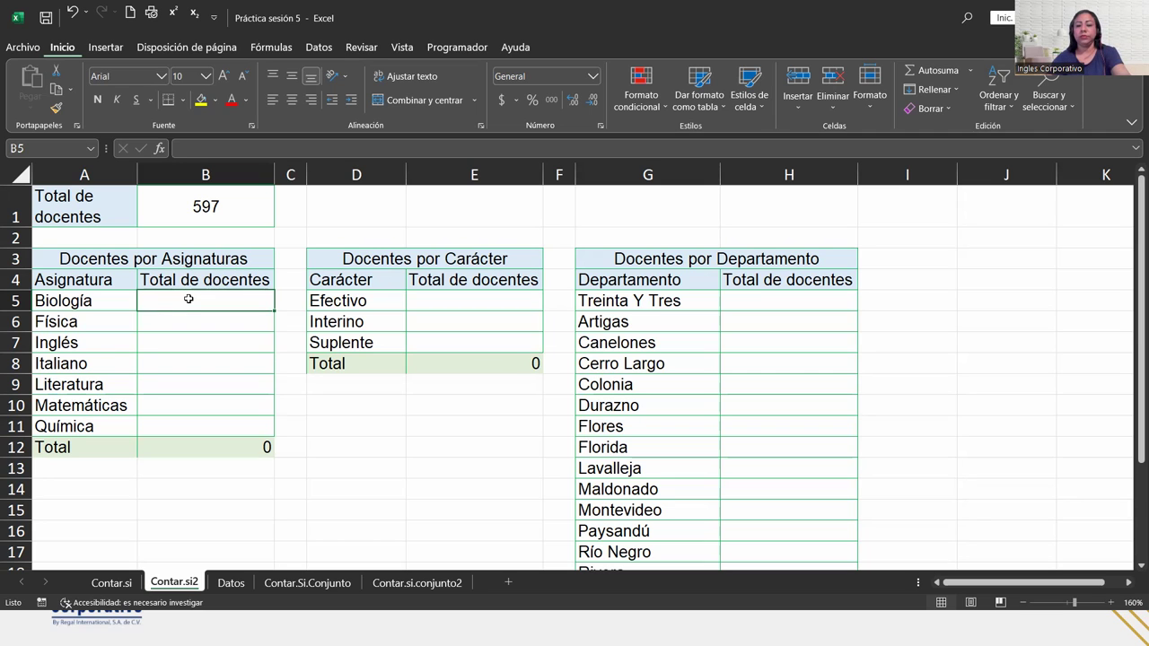
Step: Start a CONTAR.SI formula in B5 and move to the Datos sheet for its range
text(=)
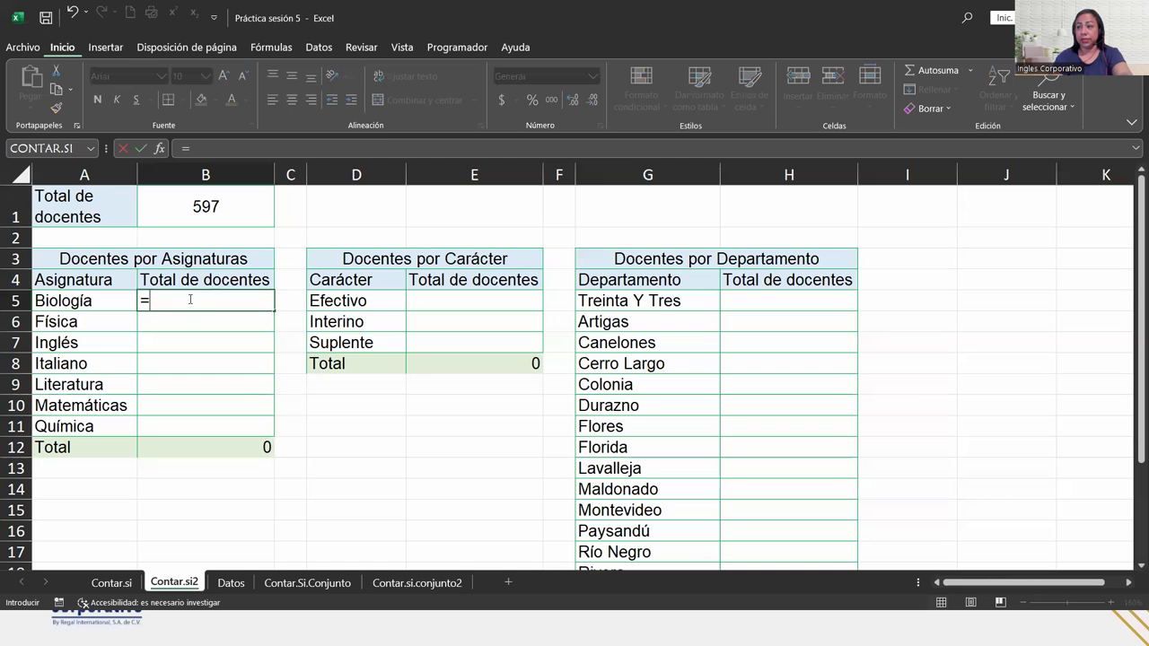
text(contar)
key(Down)
key(Down)
key(Tab)
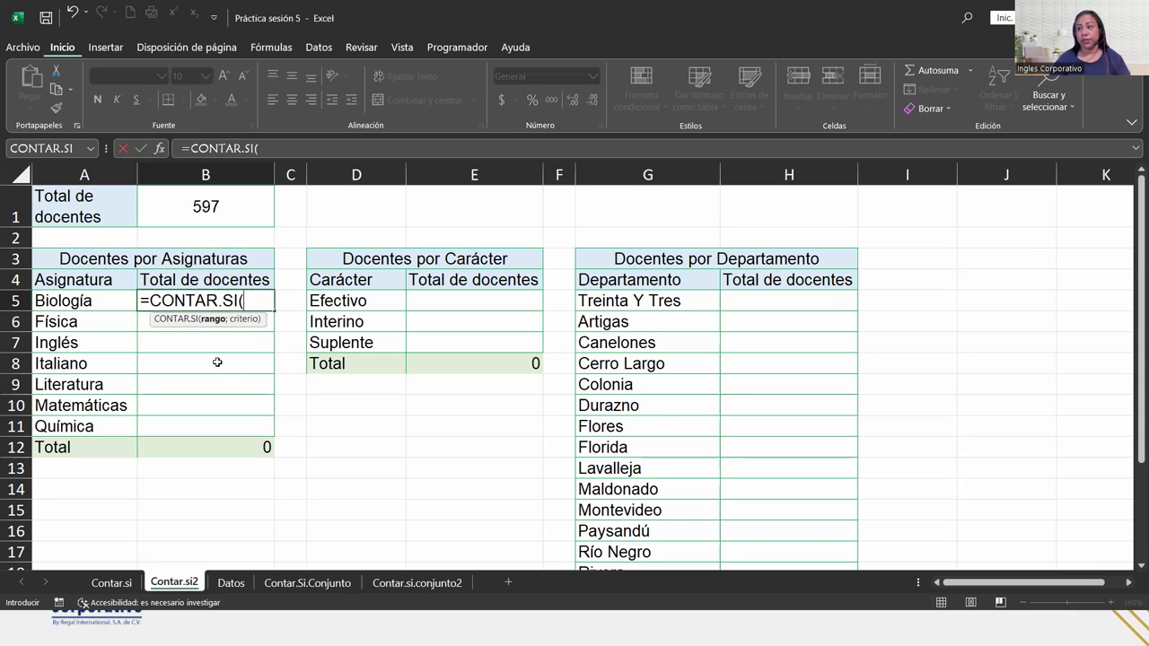
click(229, 583)
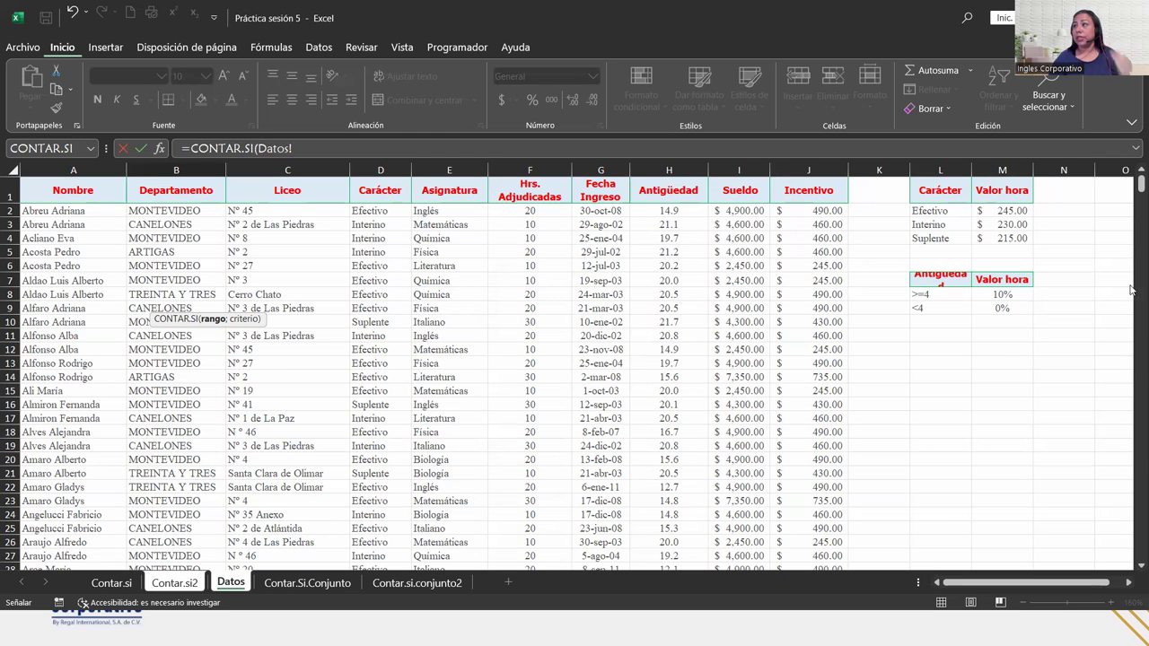
Step: Set the range to Datos!E2:E598 and the criterion to Biología in Contar.si2!A5
click(433, 210)
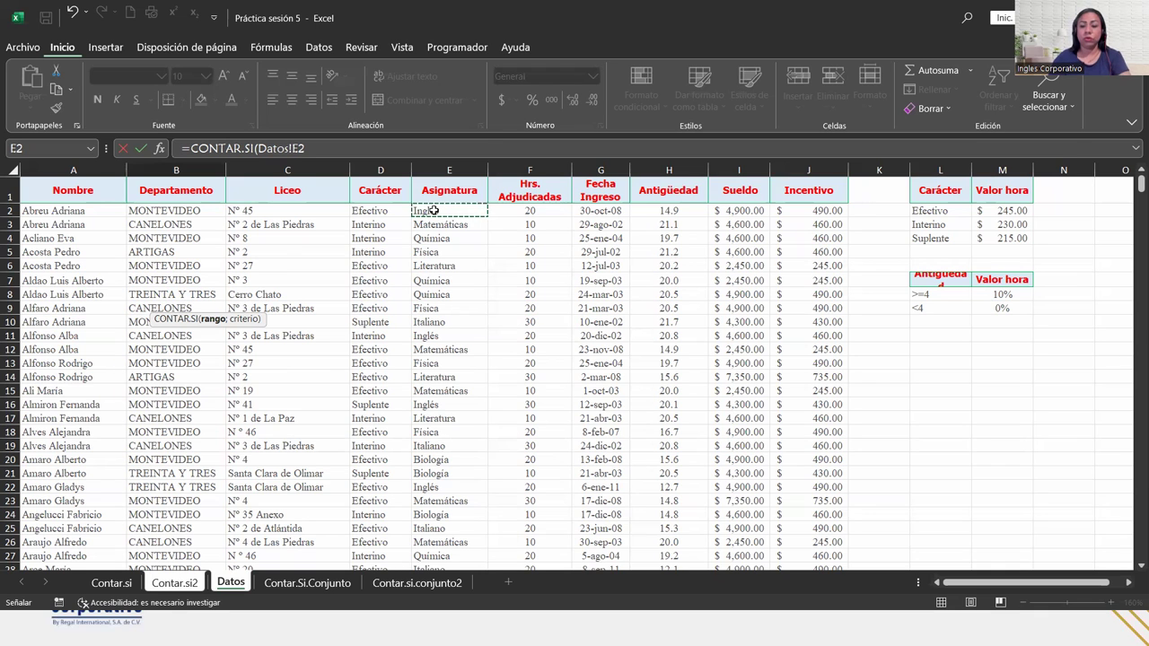
key(ctrl+shift+Down)
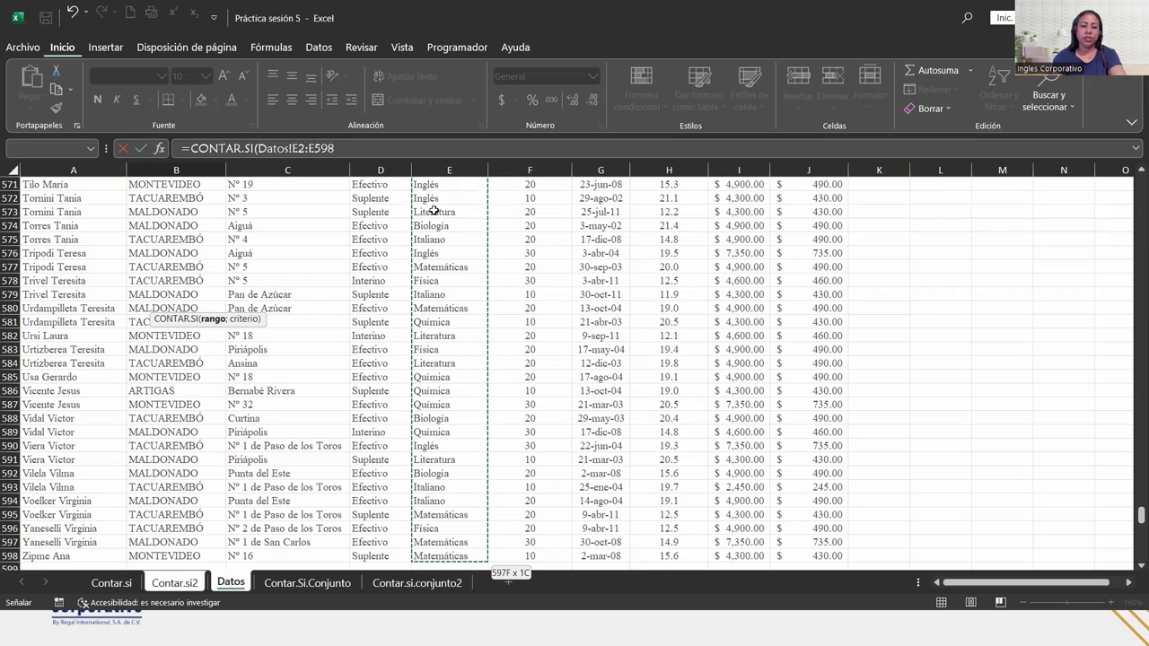
text(;)
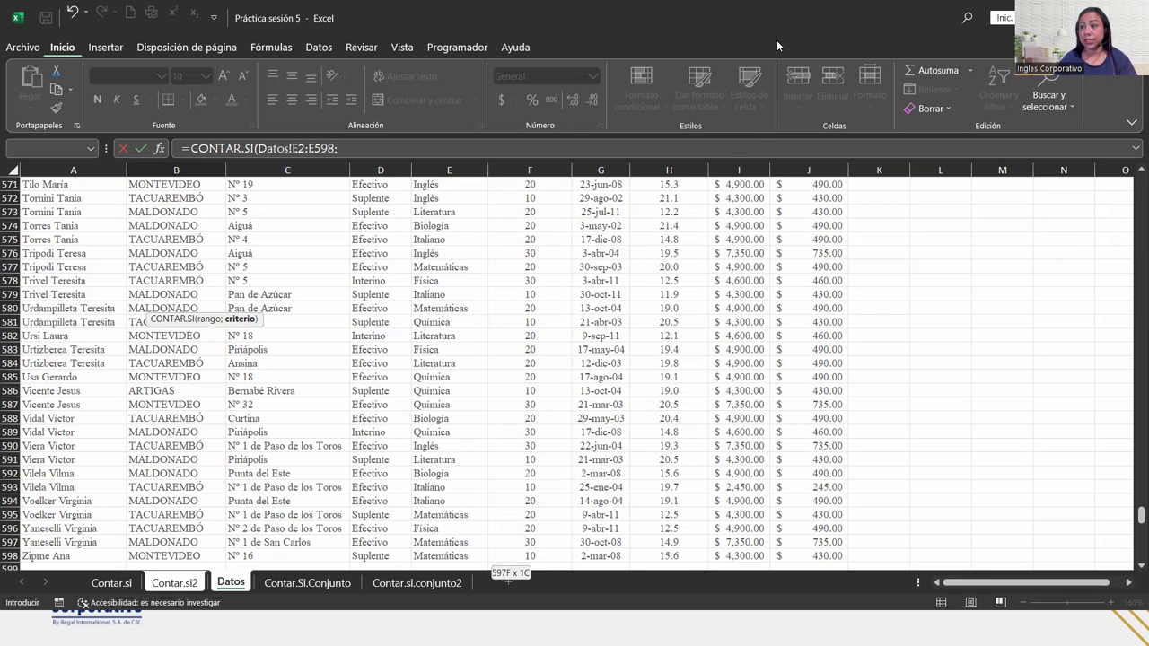
click(162, 590)
click(68, 302)
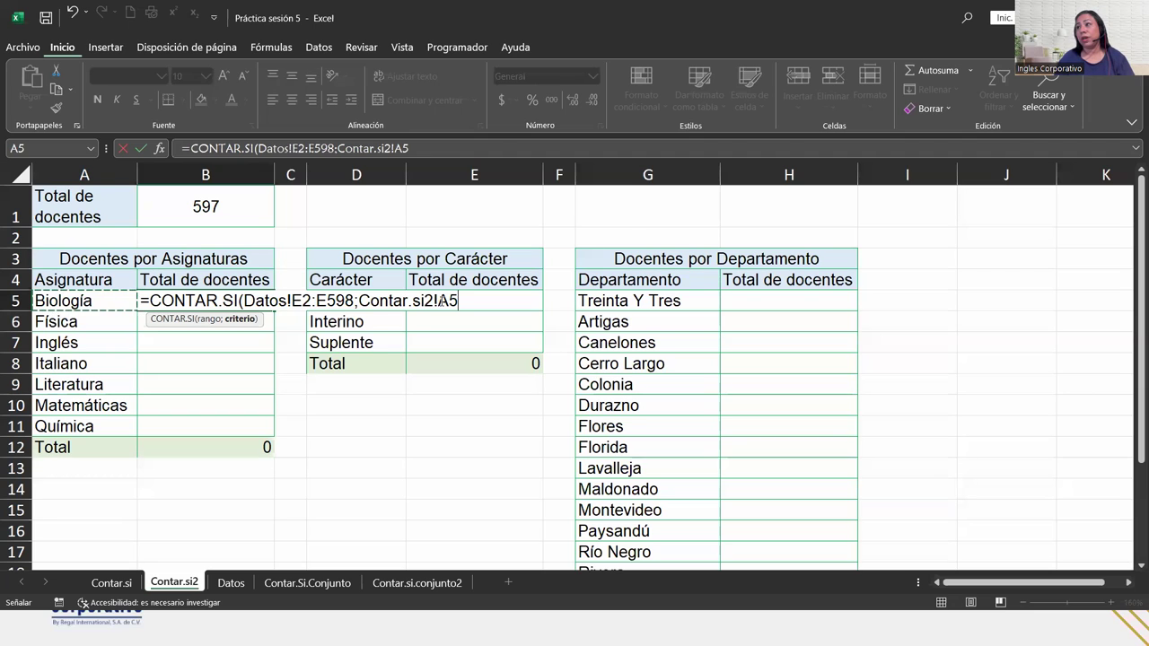
Step: Shorten the criterion to plain A5 and close the formula's parenthesis
drag(433, 302, 357, 302)
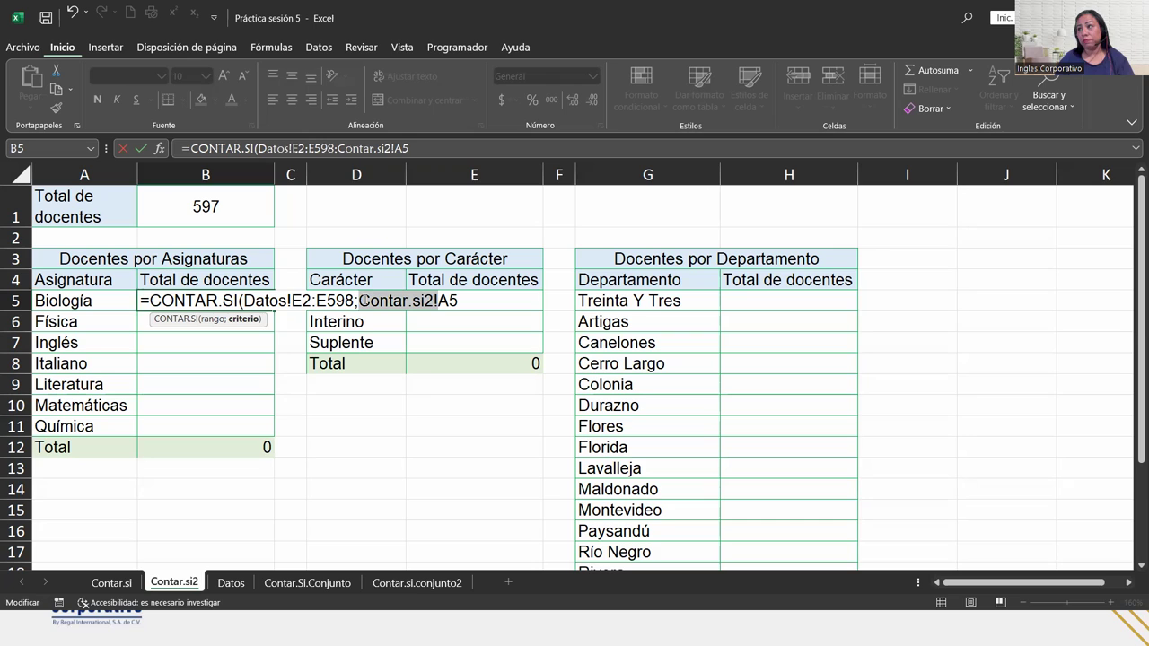
key(Delete)
key(Delete)
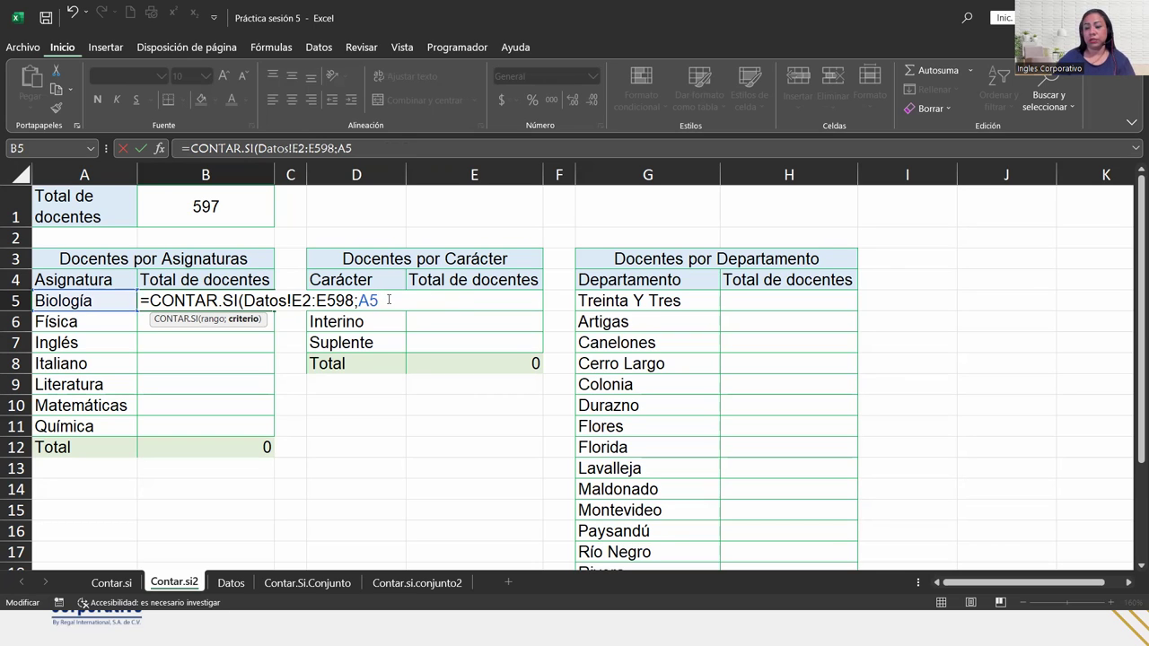
text())
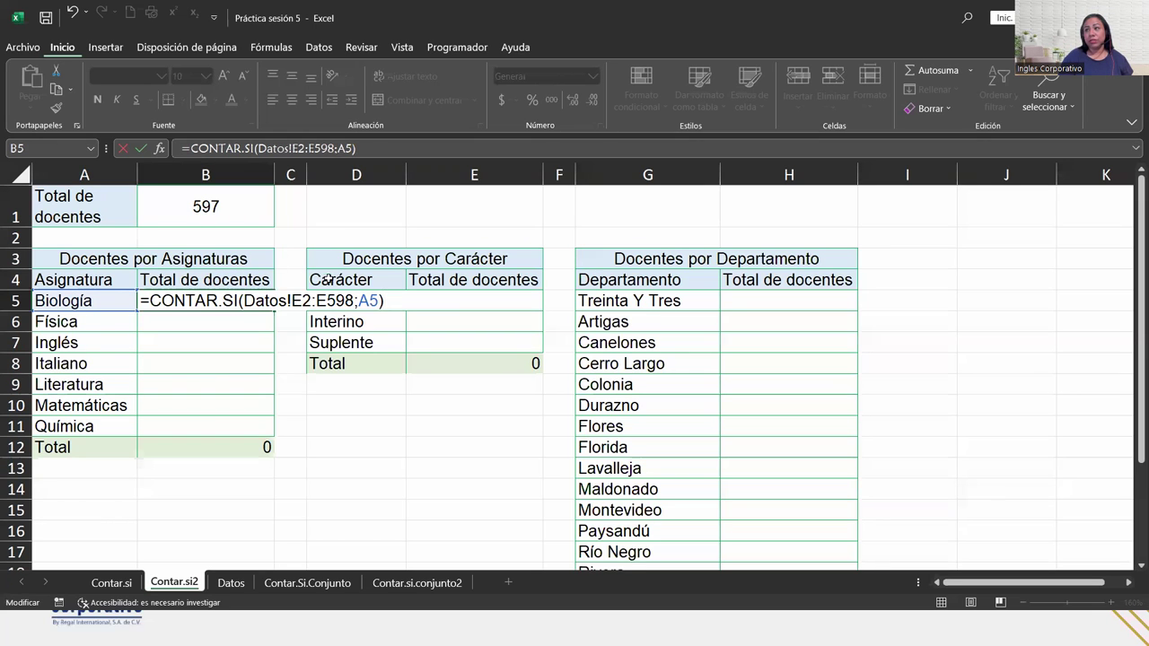
key(Left)
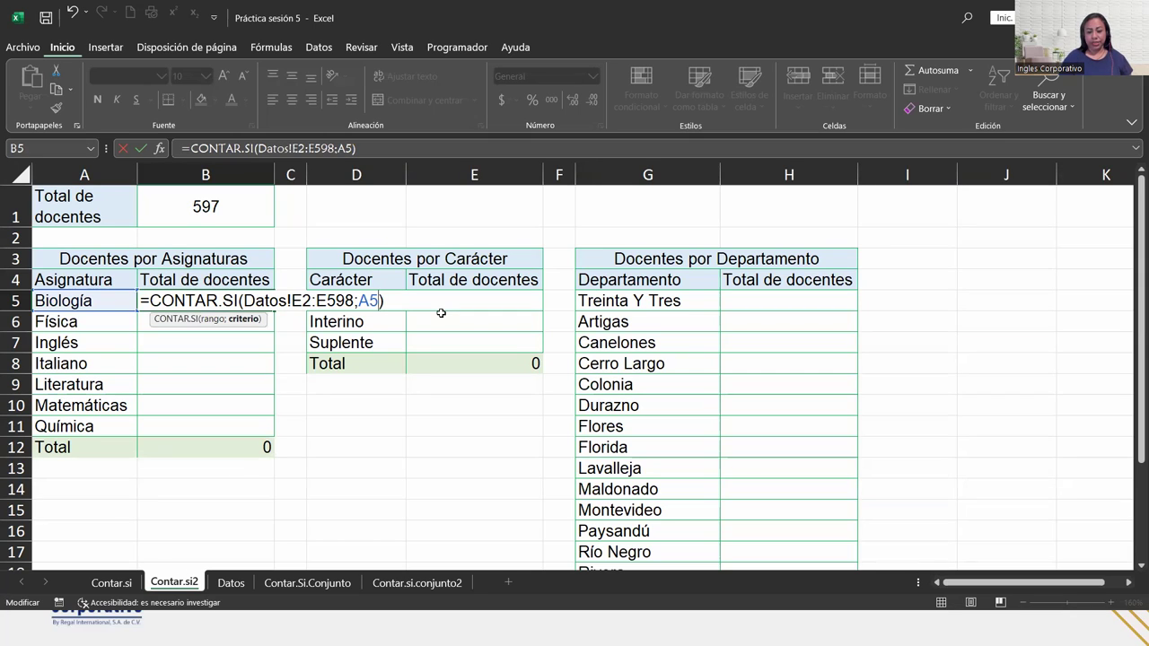
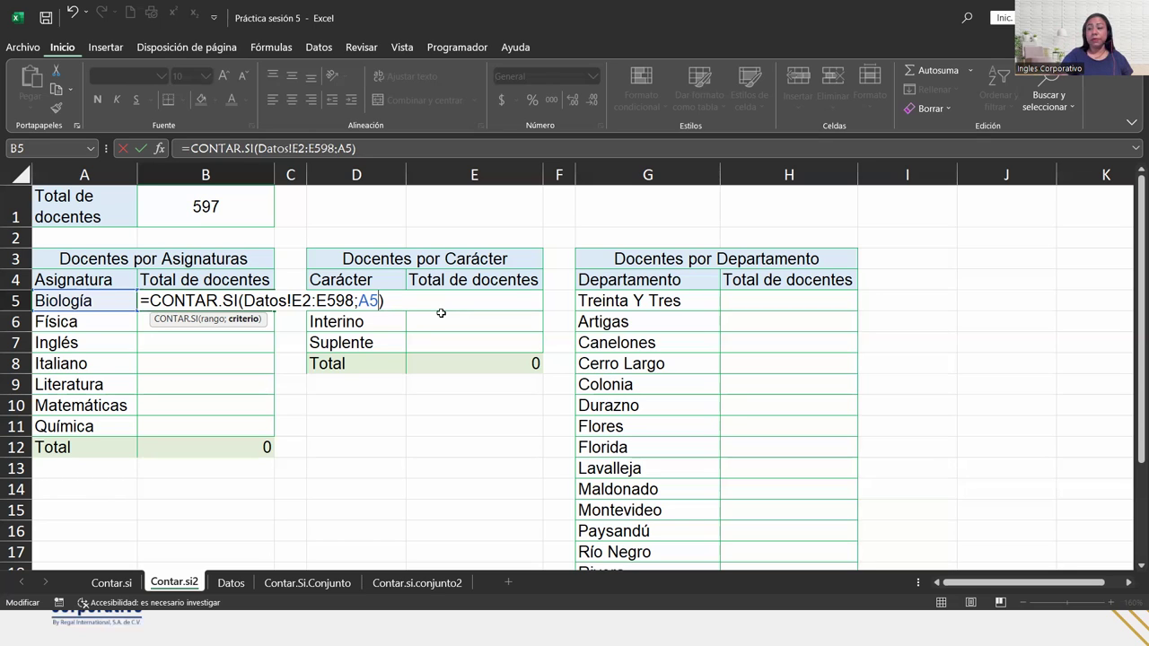
Step: Commit and recheck =CONTAR.SI(Datos!E2:E598;A5) in B5, counting 82 Biología teachers
key(Return)
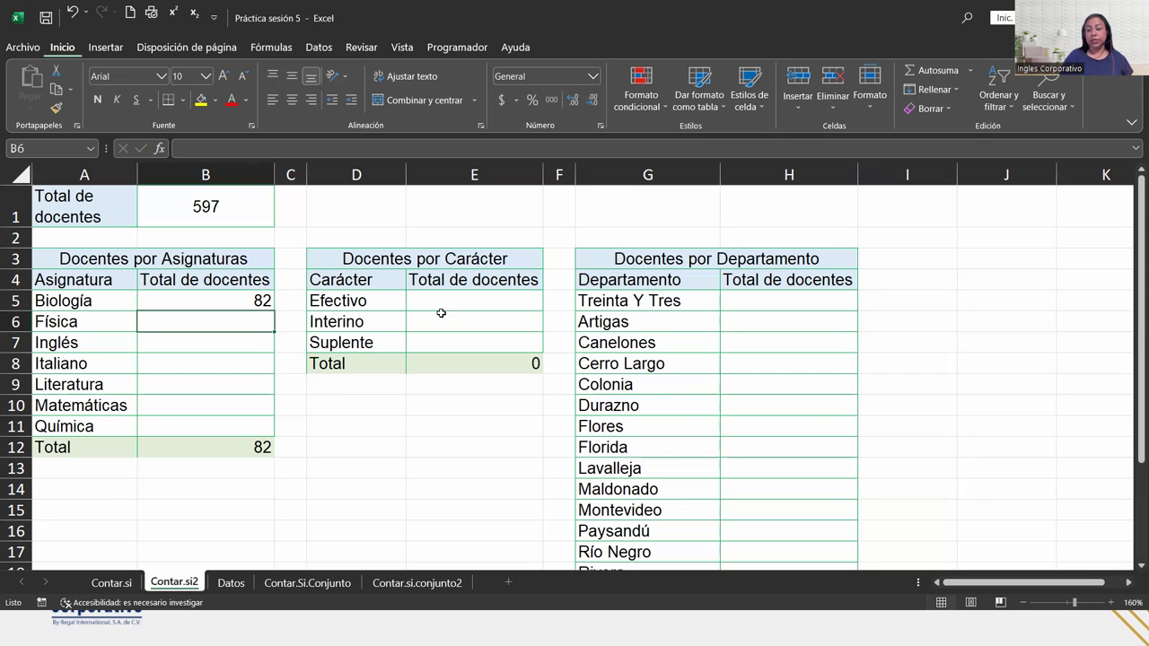
click(235, 299)
double_click(235, 300)
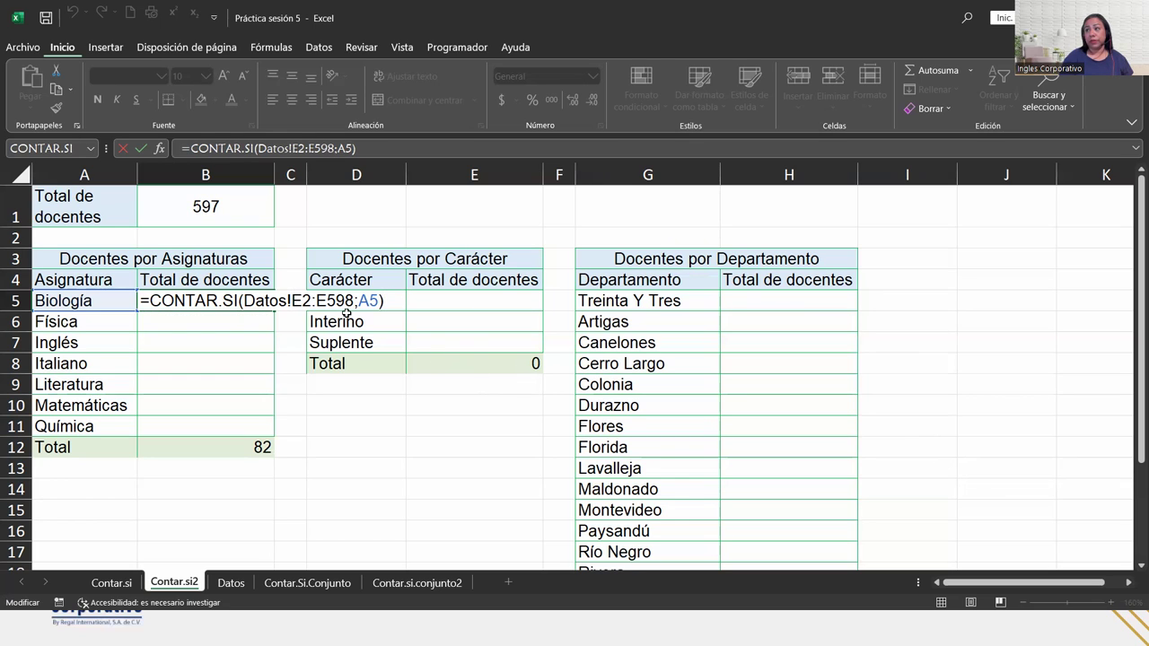
key(Return)
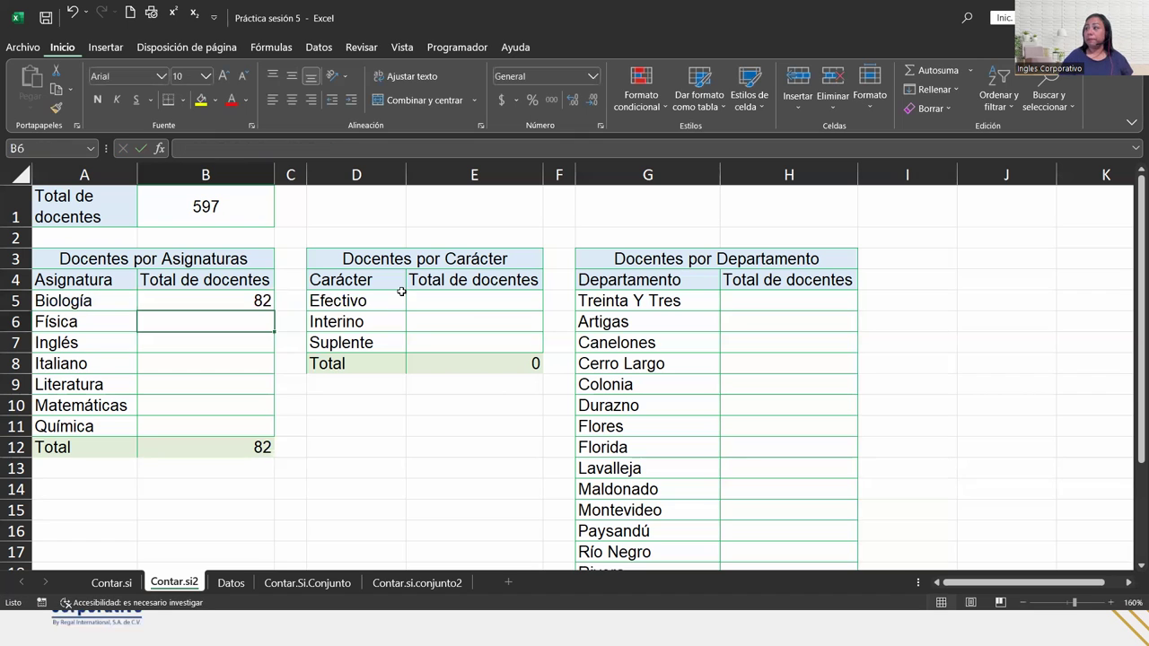
click(1111, 602)
click(1111, 602)
click(1111, 602)
click(1111, 602)
click(1111, 602)
click(1111, 603)
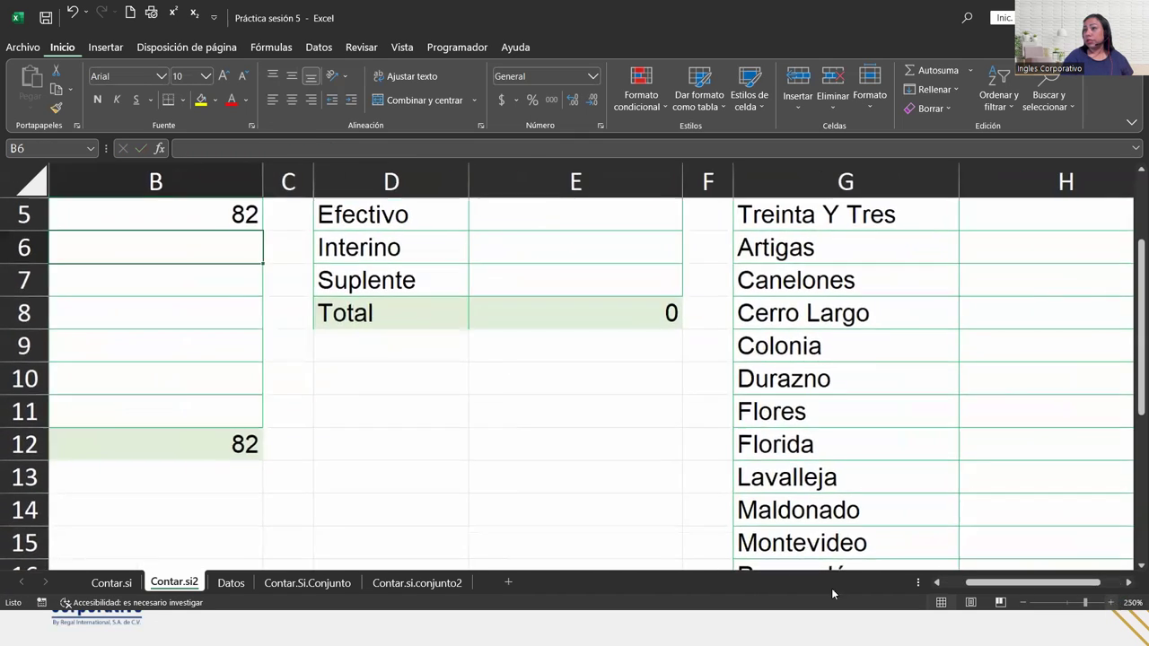
drag(989, 582, 967, 582)
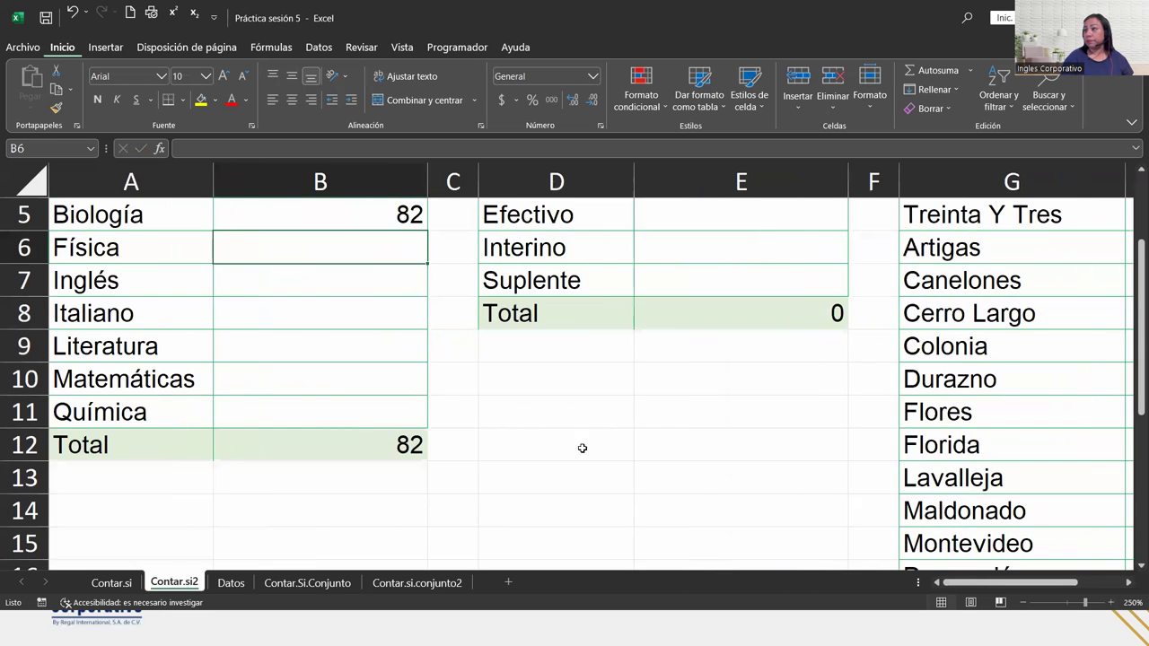
scroll(582, 448, up, 2)
double_click(379, 386)
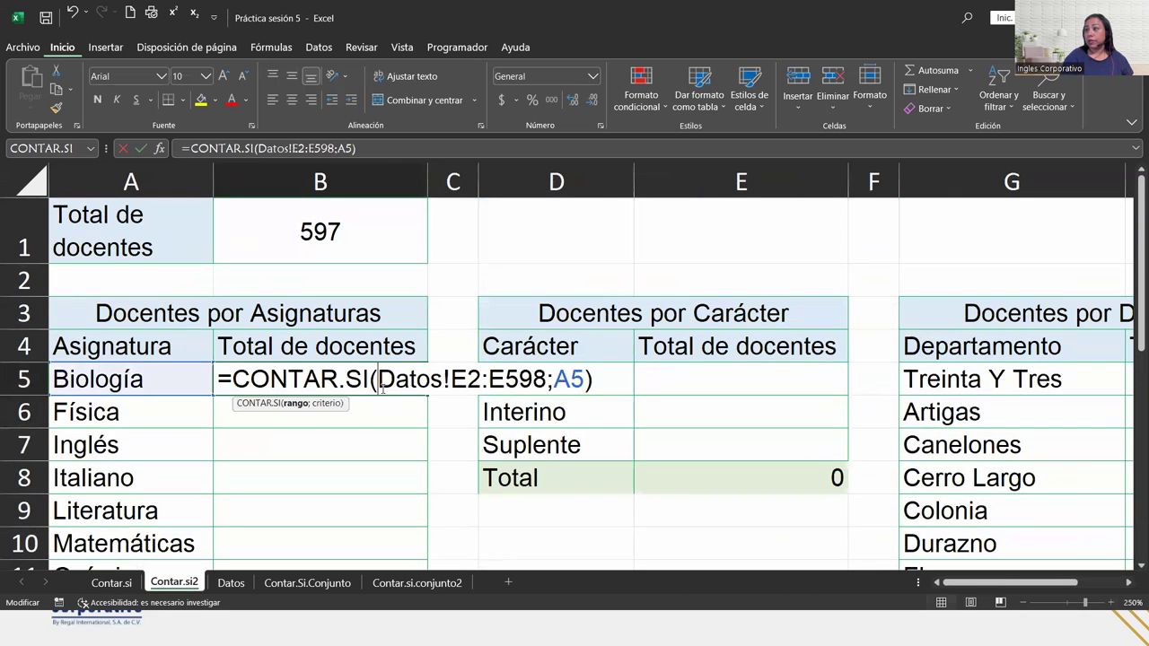
click(231, 377)
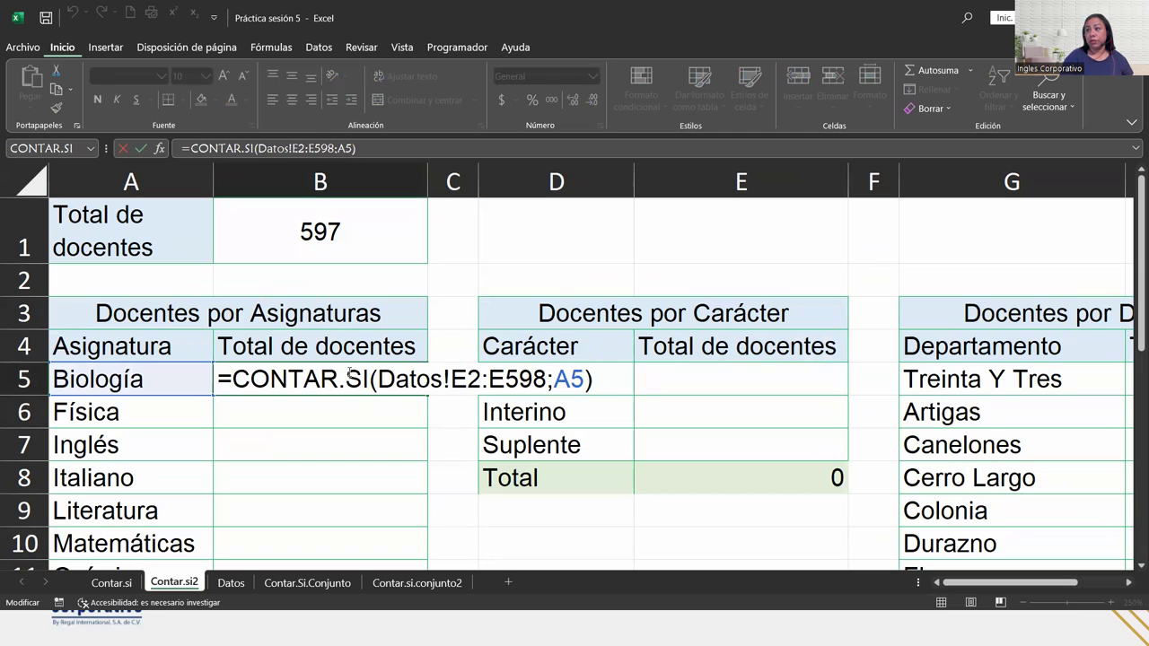
click(375, 378)
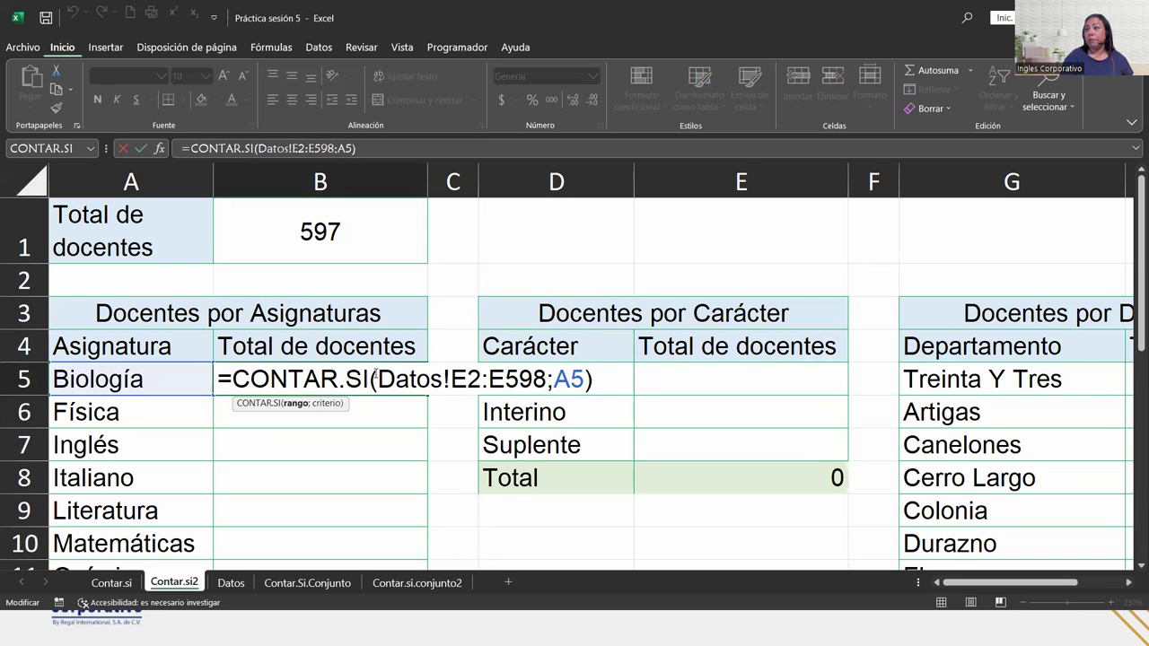
drag(375, 378, 544, 378)
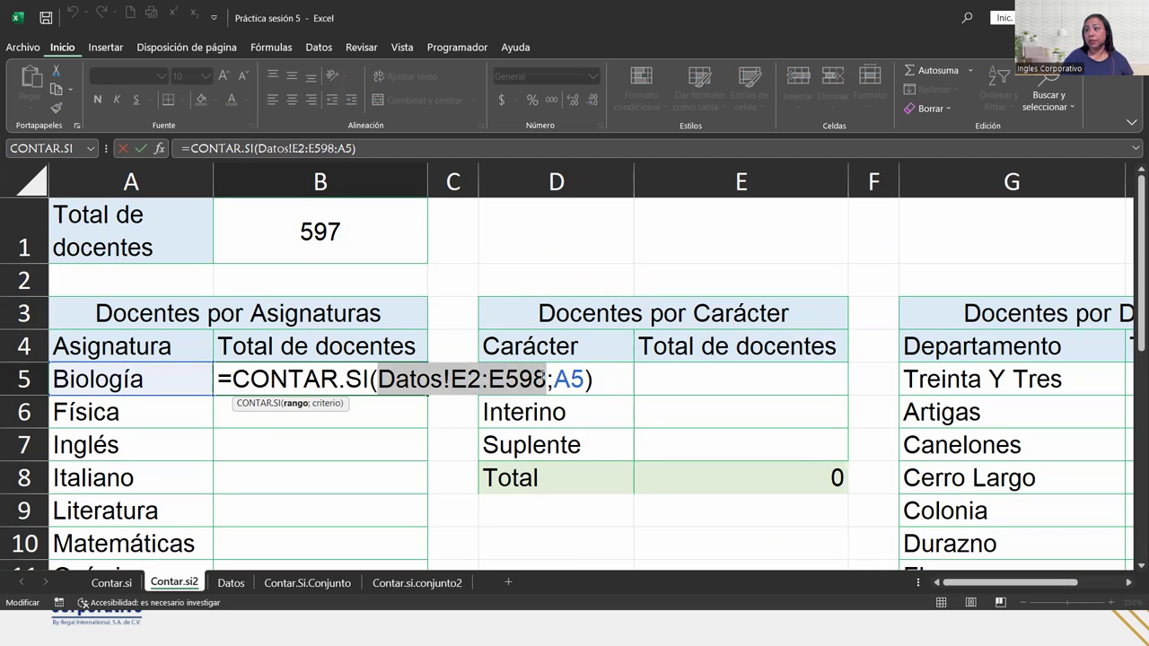
key(BackSpace)
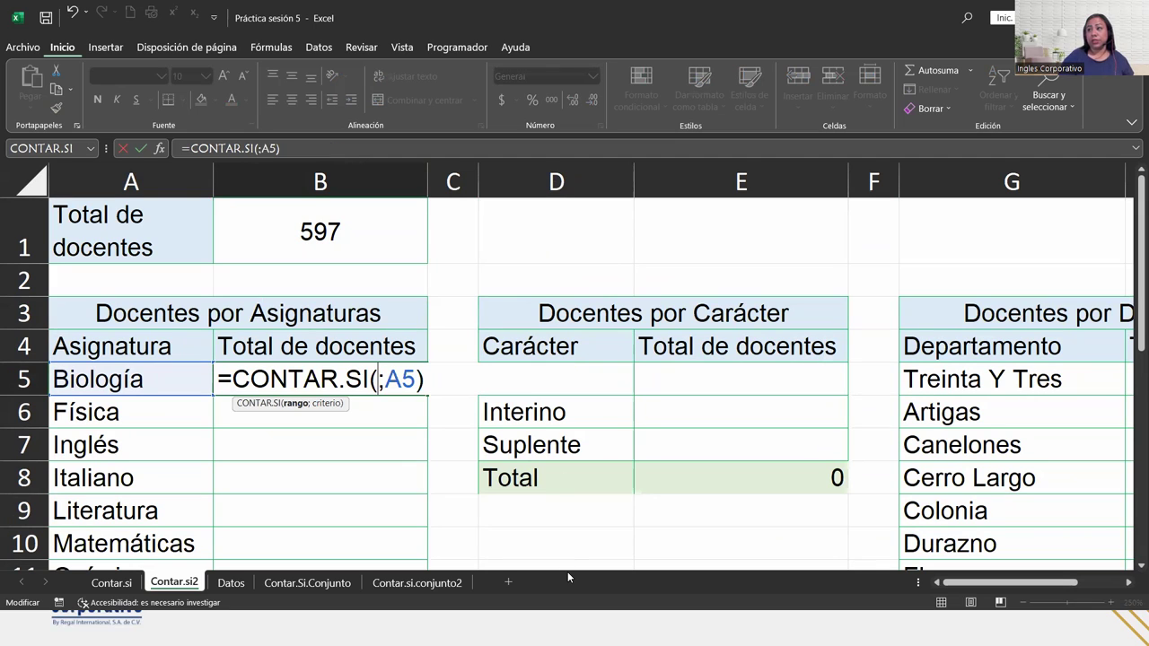
click(232, 585)
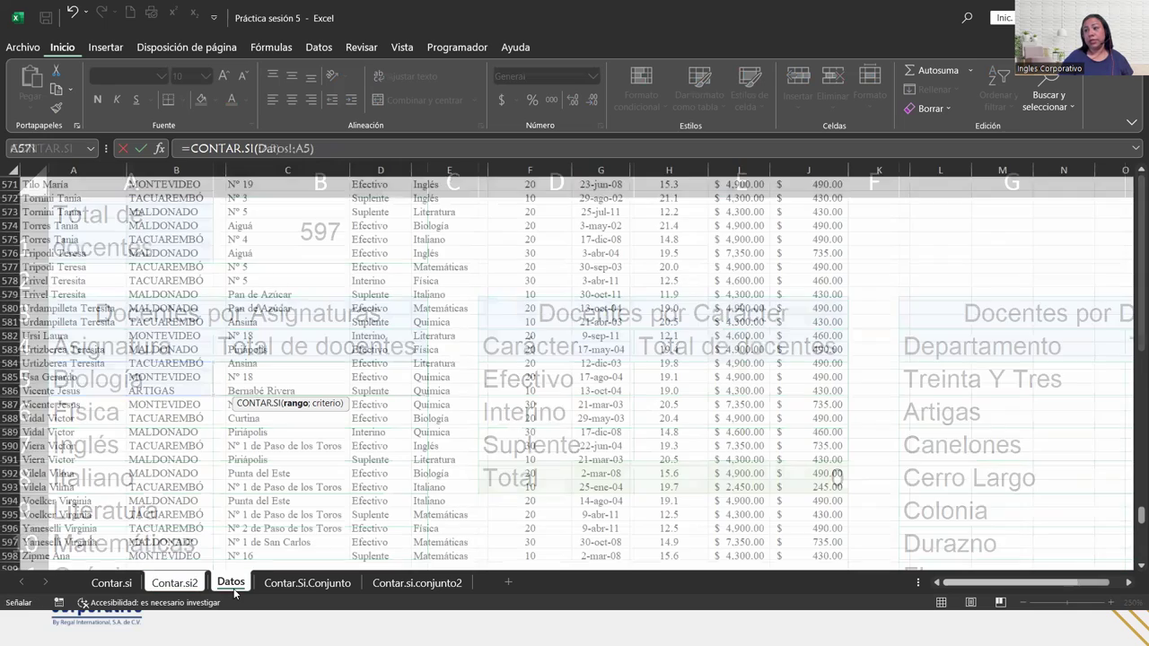
scroll(406, 210, up, 1)
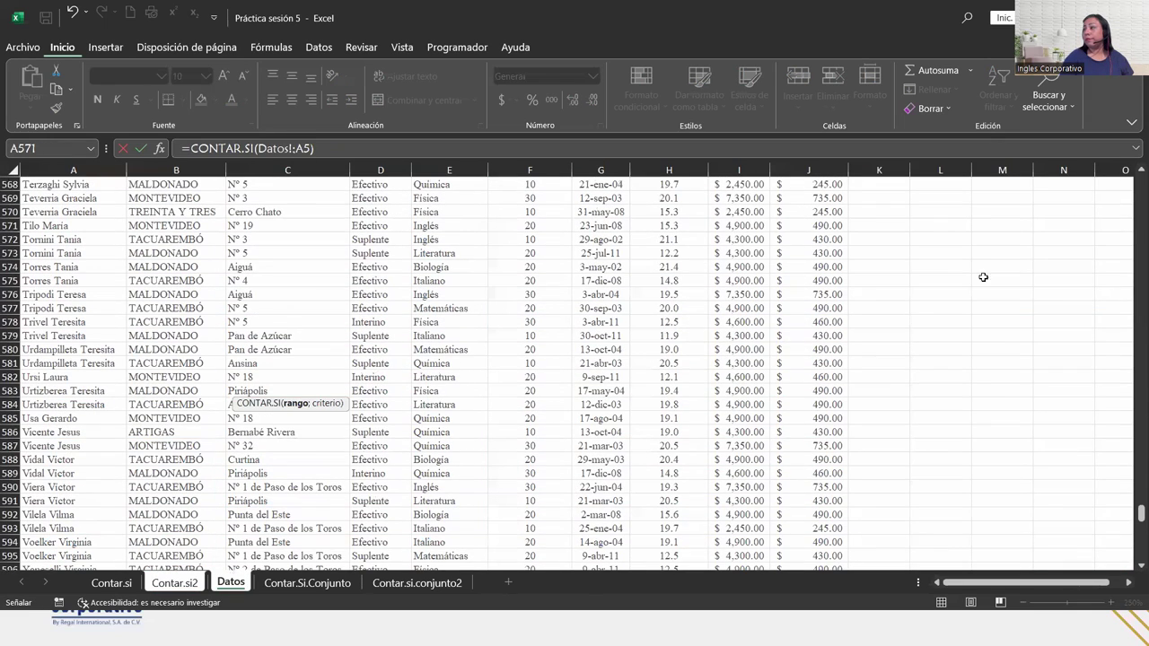
drag(1134, 516, 1132, 180)
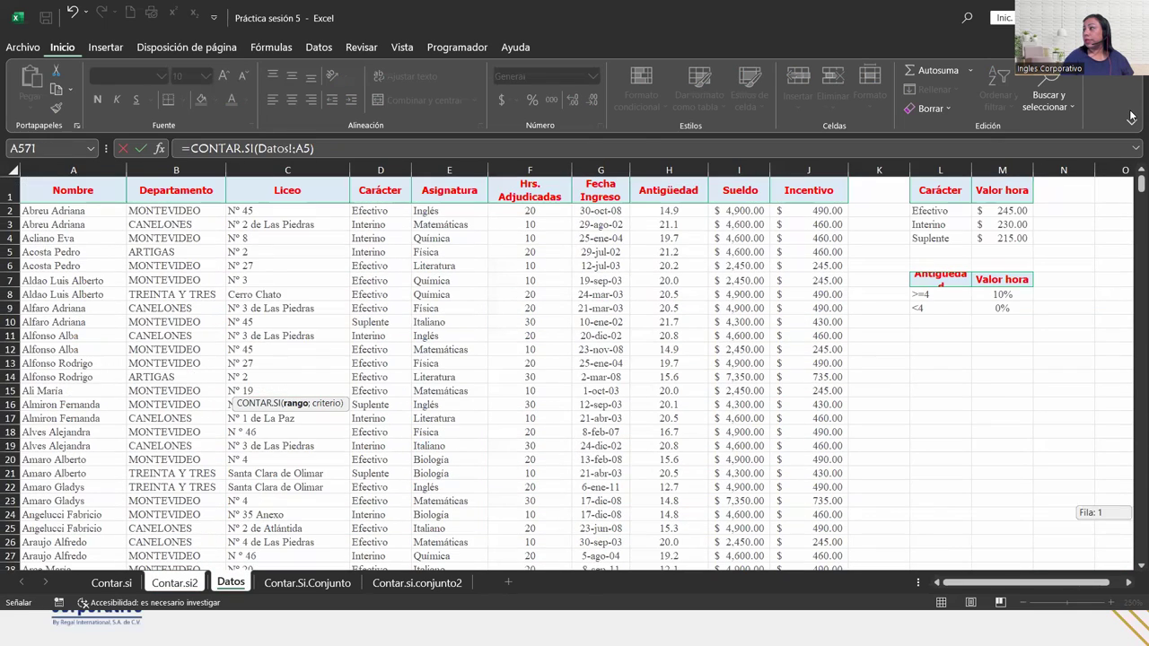
click(470, 207)
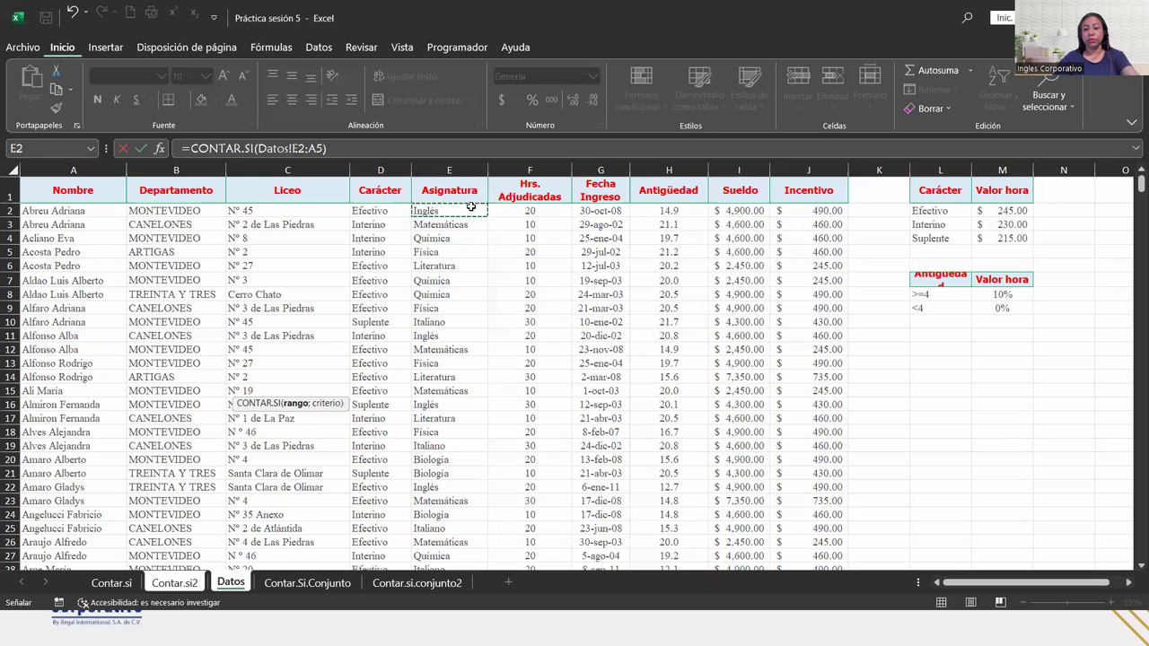
key(shift+Up)
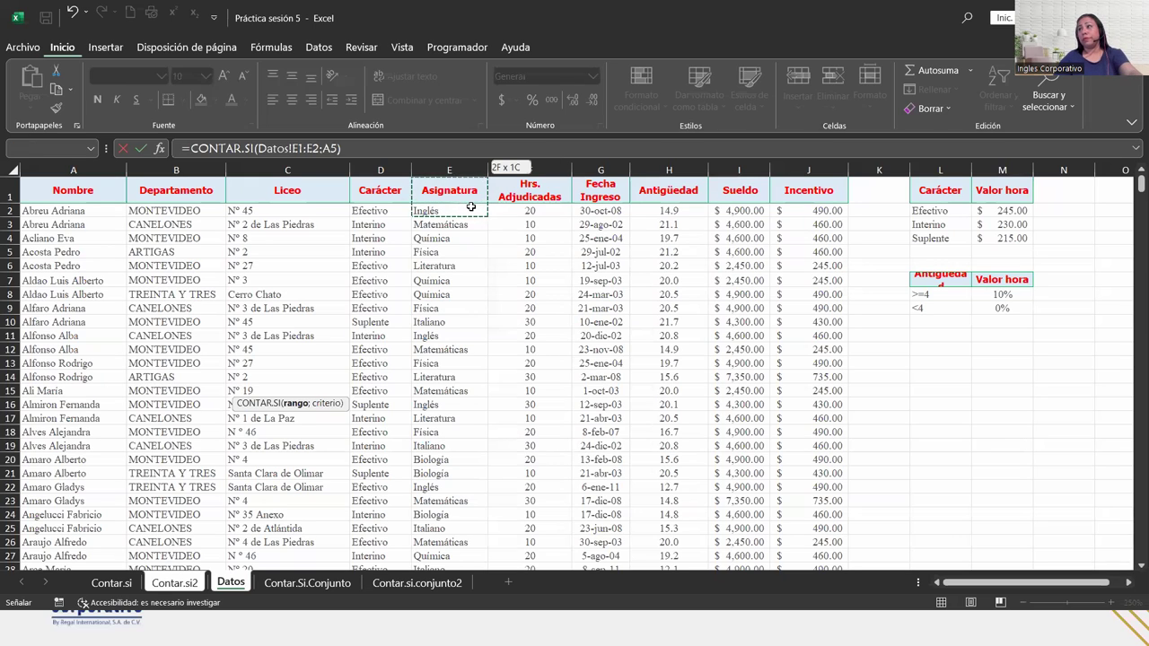
key(Down)
key(Up)
key(ctrl+shift+Down)
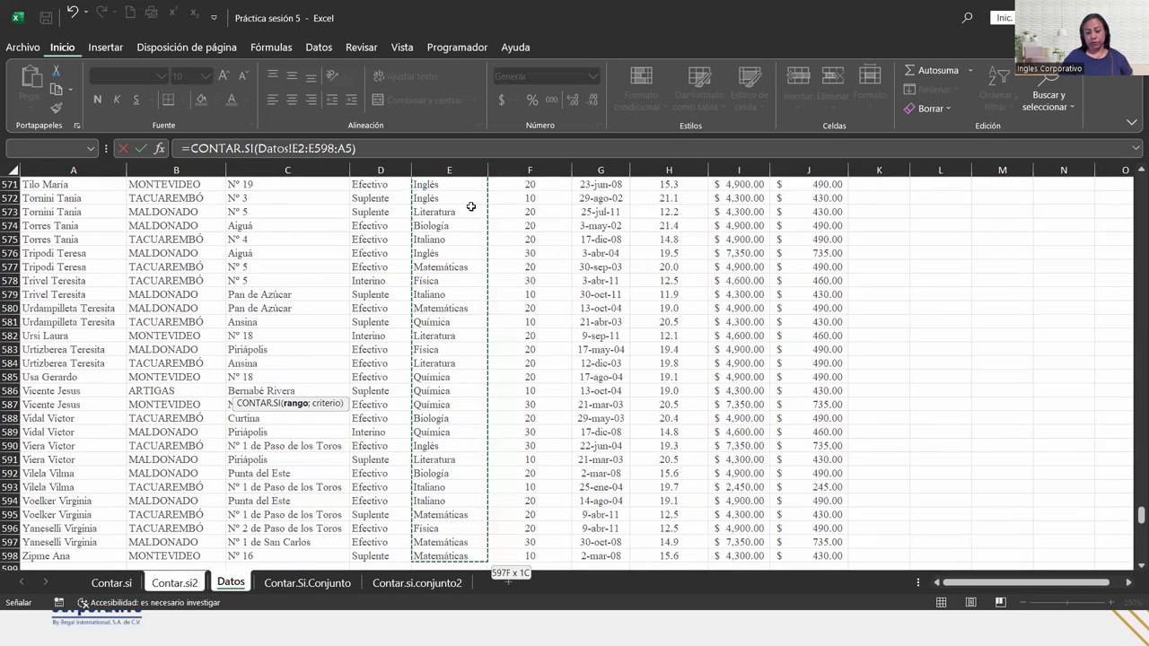
key(Return)
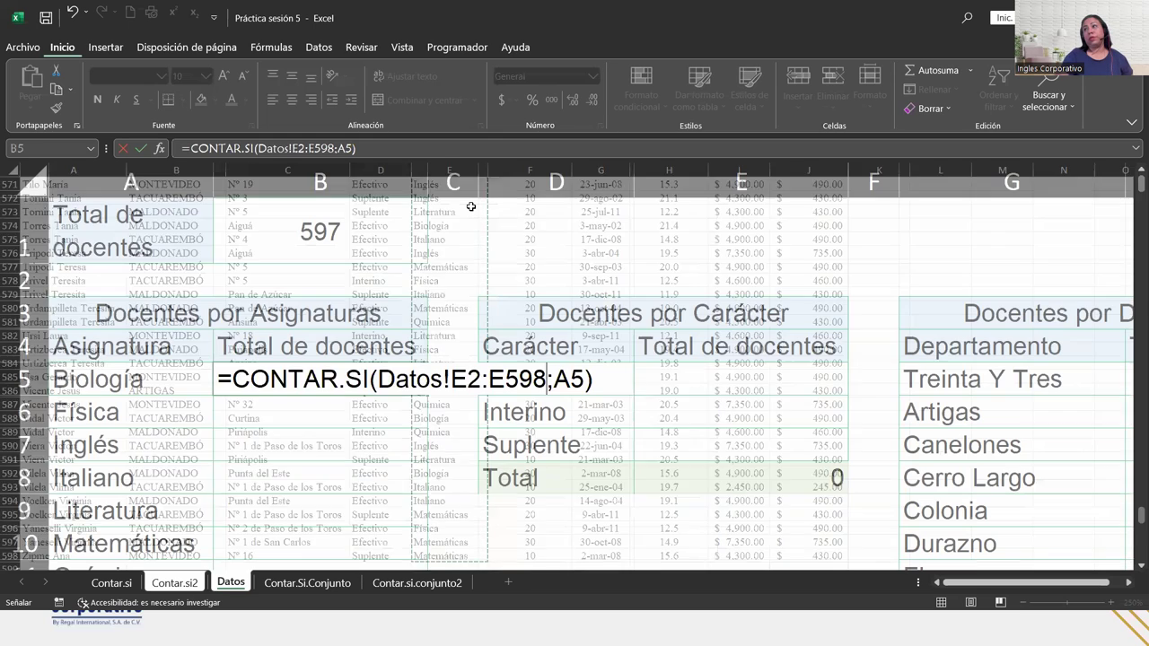
double_click(402, 377)
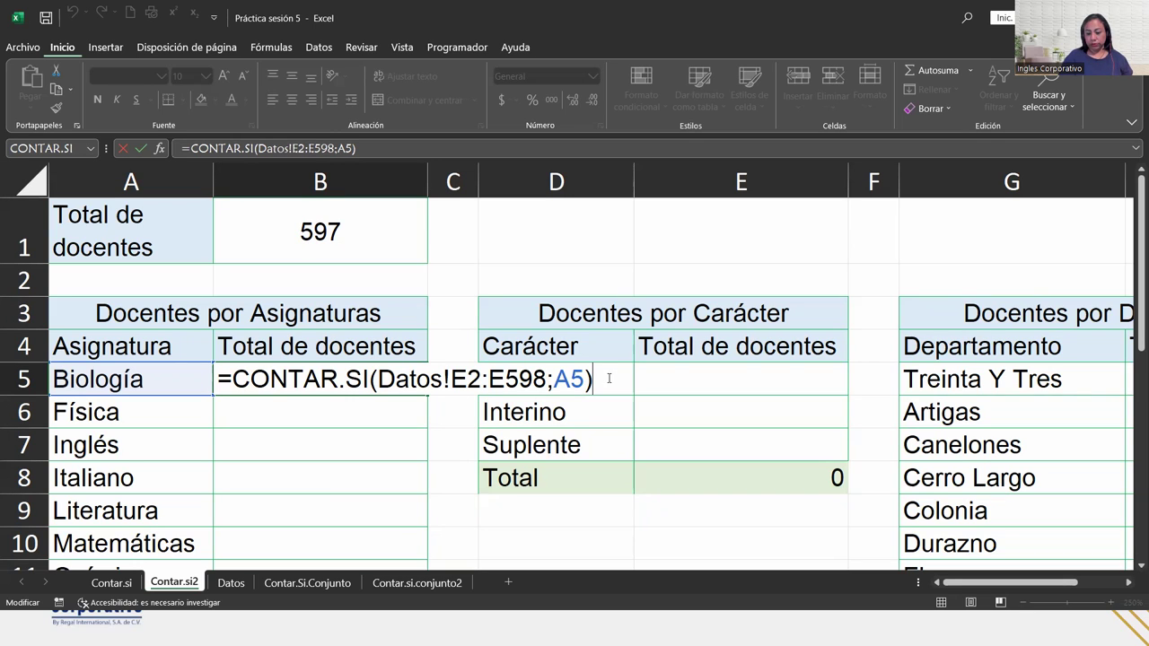
key(Return)
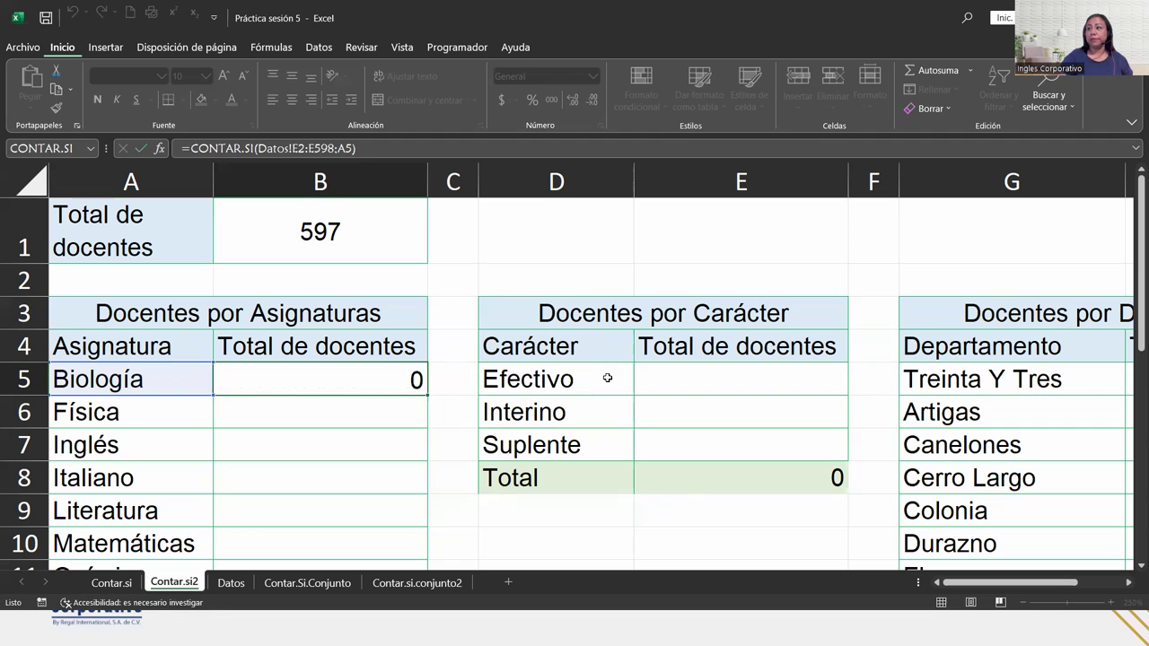
click(1022, 603)
click(1020, 607)
click(1020, 608)
click(1020, 607)
click(1021, 608)
click(1020, 607)
click(1020, 607)
click(1020, 608)
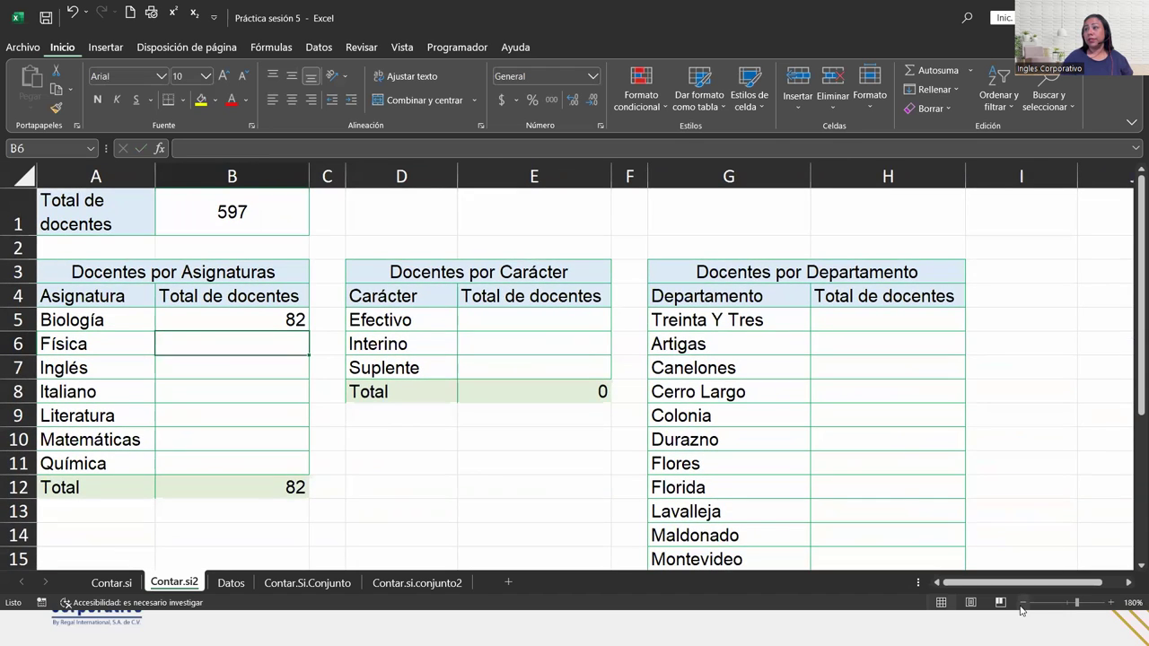
click(1020, 607)
click(1021, 607)
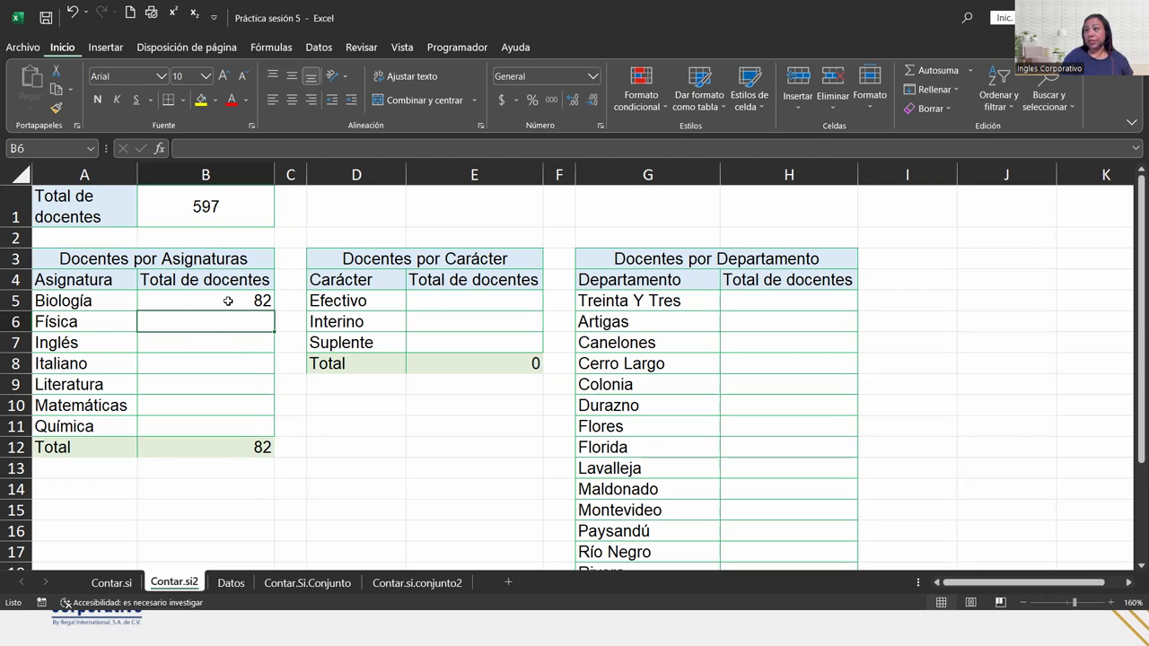
Step: Insert an empty CONTAR.SI function into B6 from Fórmulas > Más funciones > Estadísticas
click(284, 53)
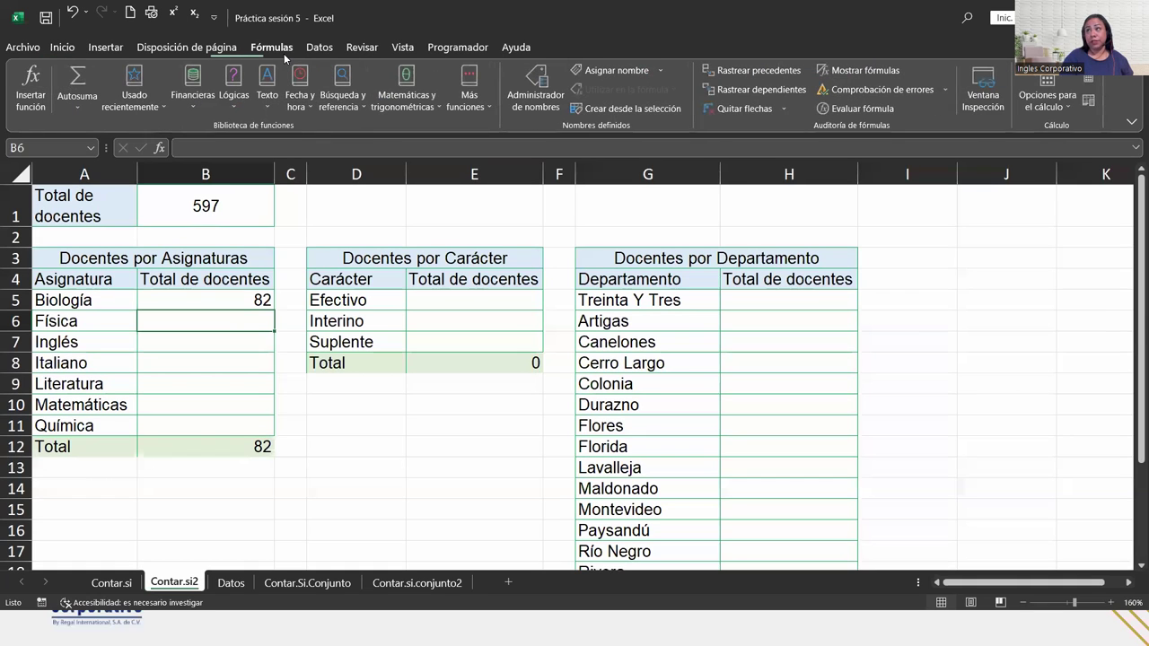
click(470, 93)
mouse_move(492, 130)
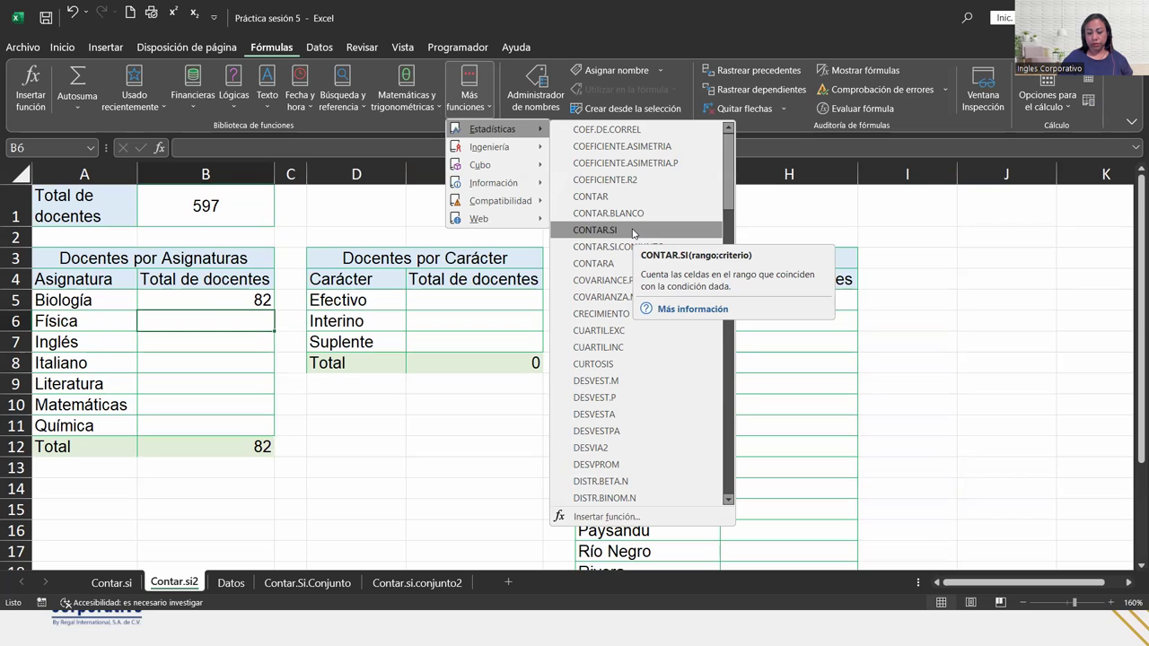
click(632, 231)
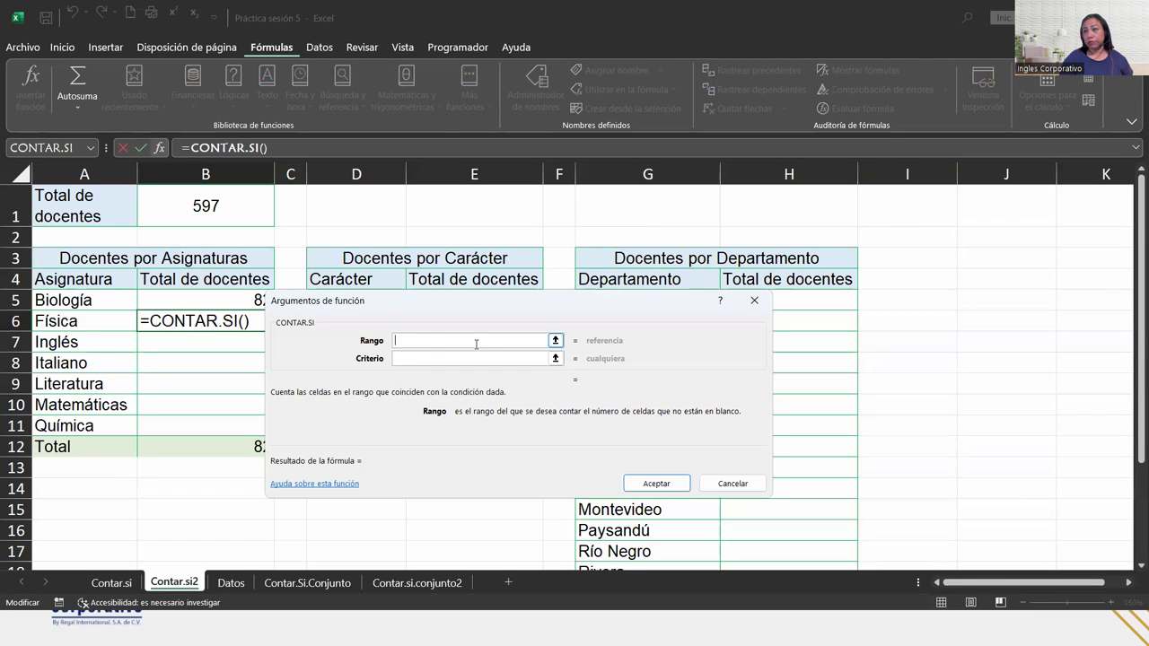
Step: Give B6's CONTAR.SI the range Datos!E2:E598 and criterion A6, counting 90 Física teachers
click(242, 583)
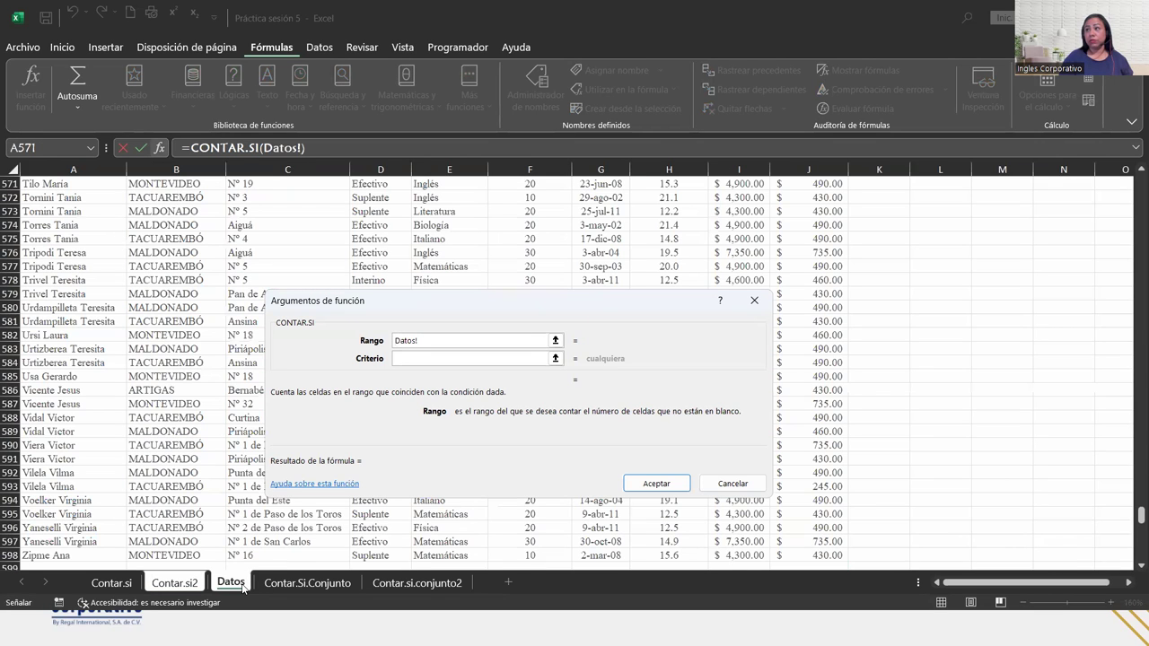
click(452, 556)
key(ctrl+shift+Up)
key(shift+Down)
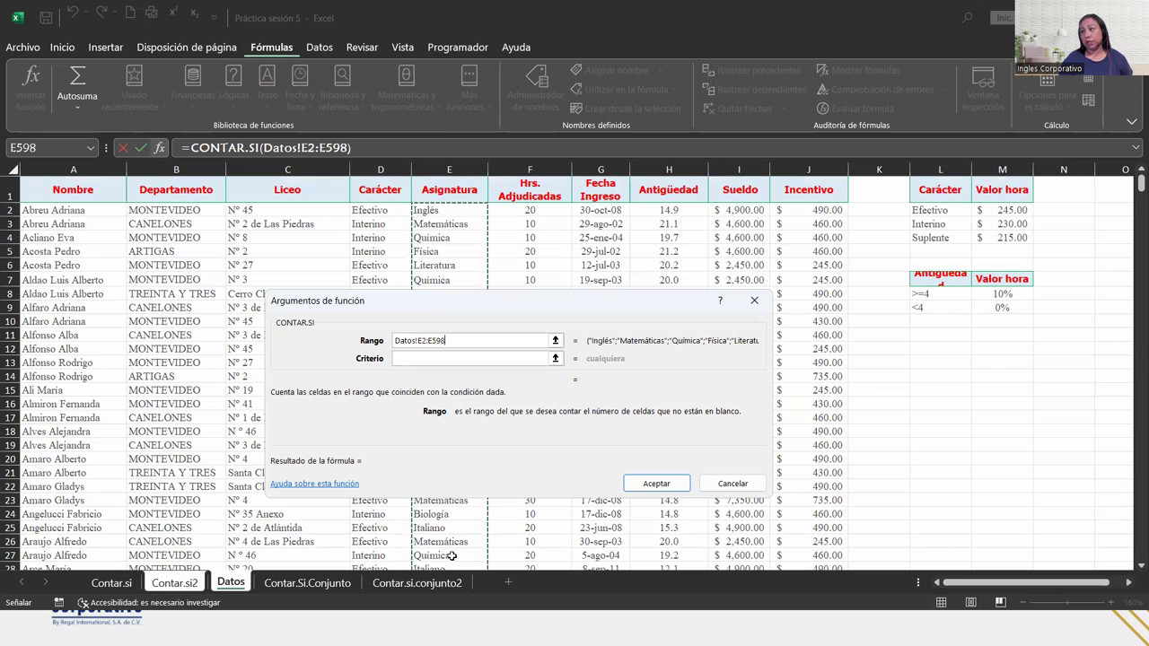
click(451, 357)
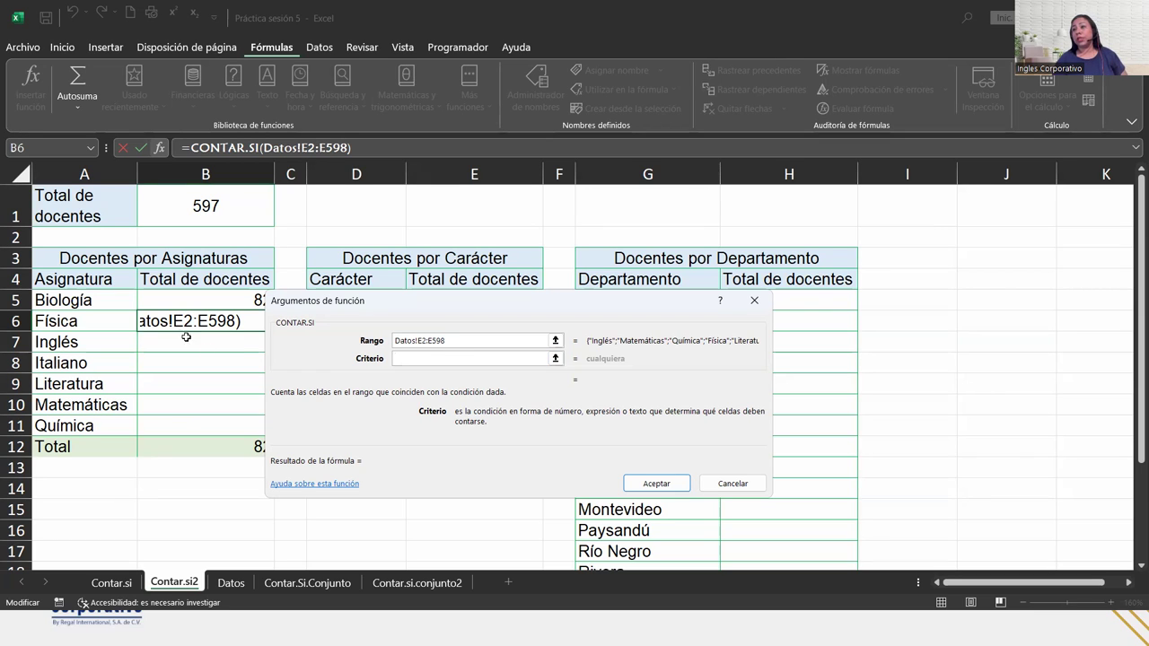
click(93, 321)
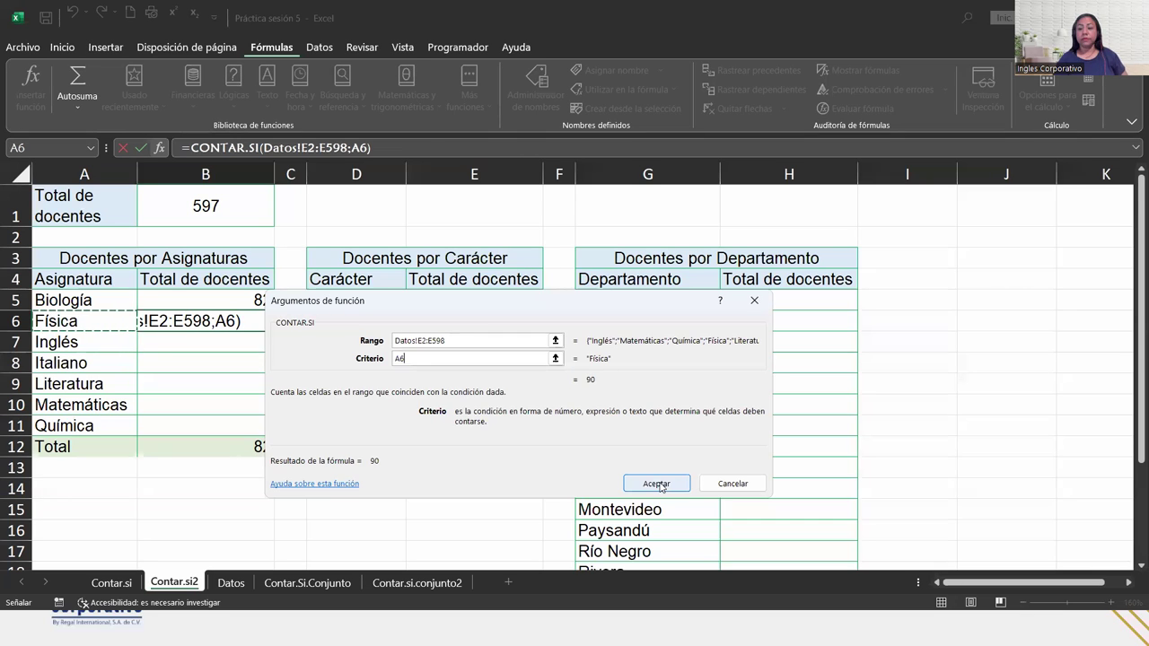
click(658, 485)
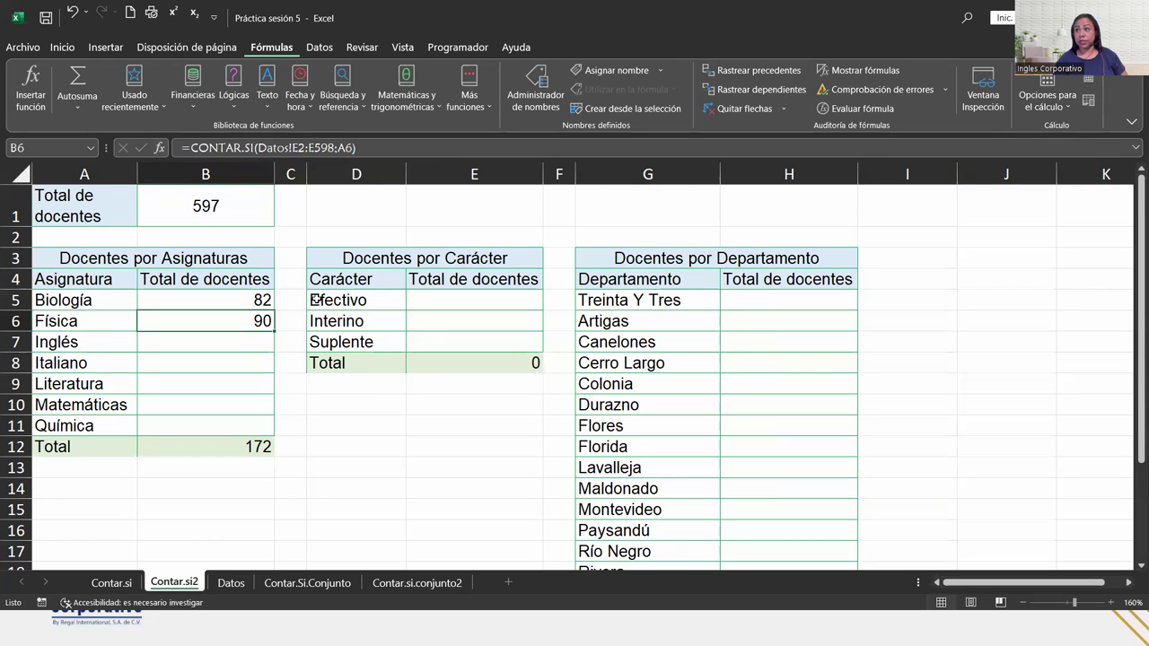
Step: Insert a CONTAR.SI function into B7 for the Inglés count
click(248, 346)
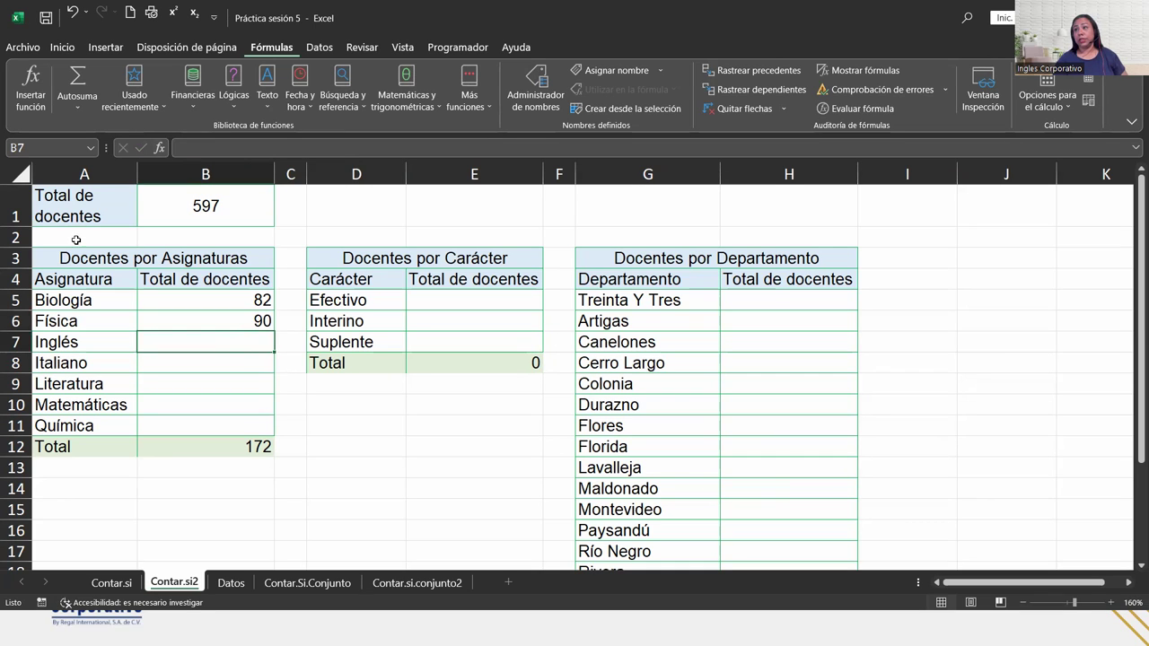
click(476, 81)
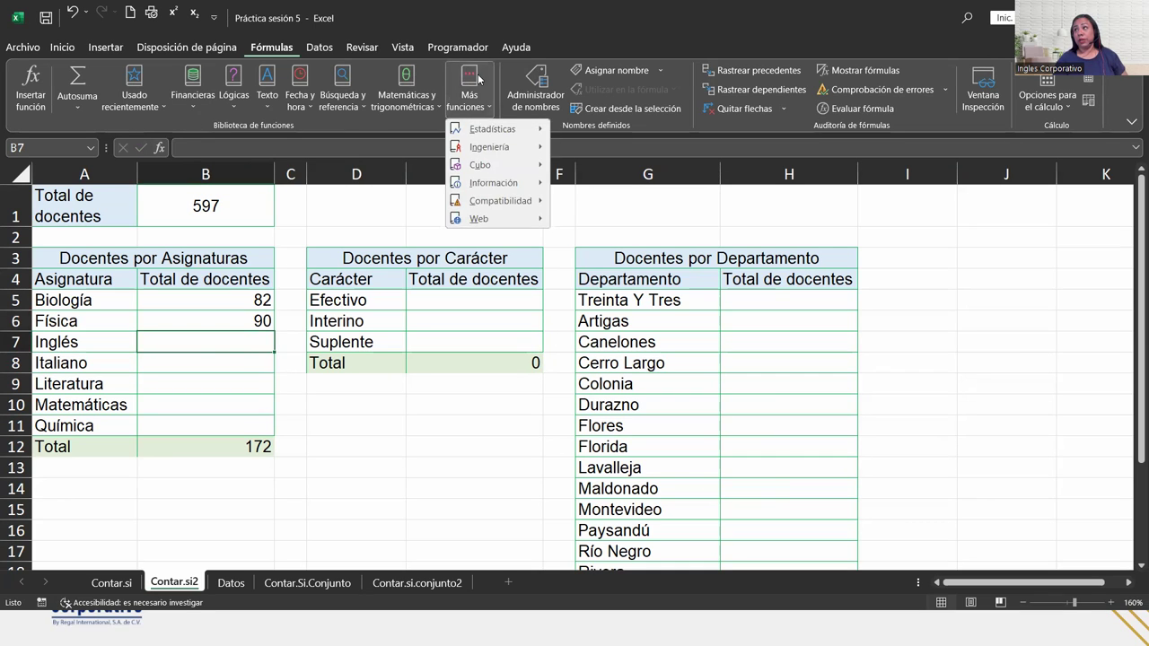
mouse_move(494, 128)
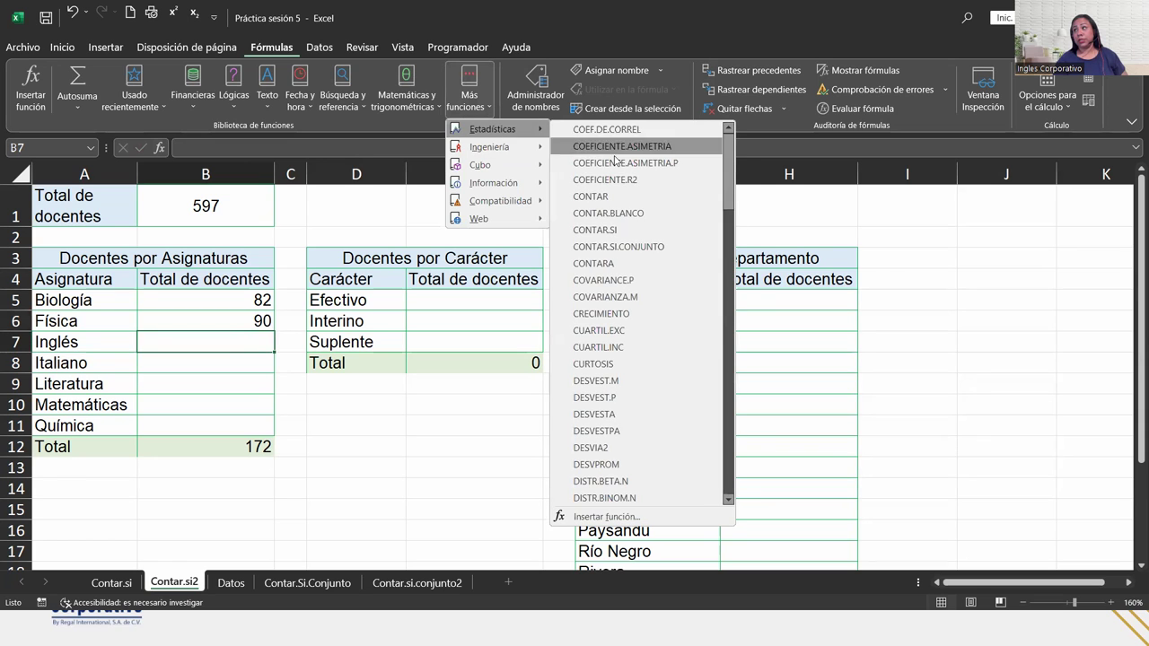
click(594, 229)
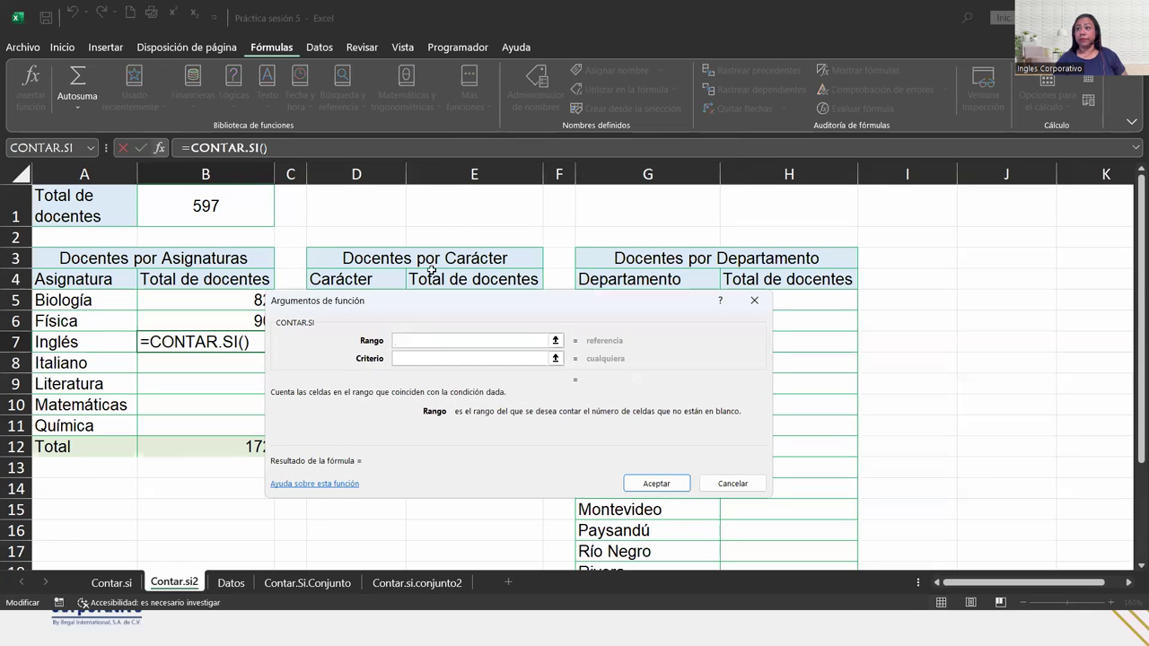
Step: Set the range to absolute Datos!$E$2:$E$598 and the criterion to A7, previewing 78
click(236, 581)
click(434, 208)
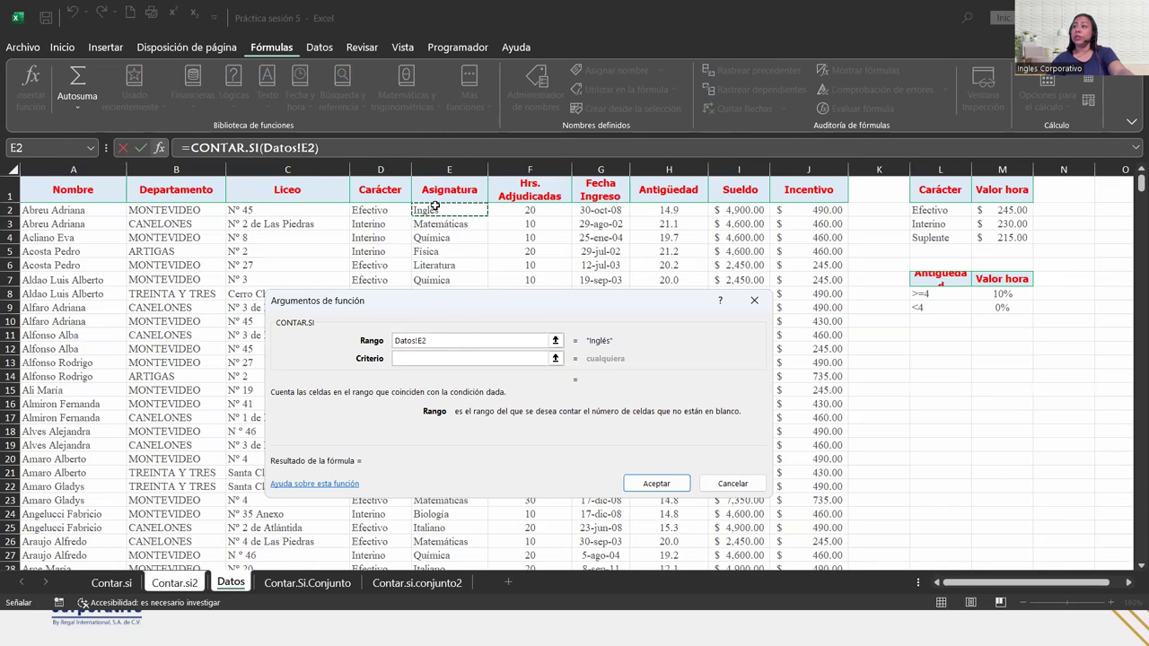
key(ctrl+shift+Down)
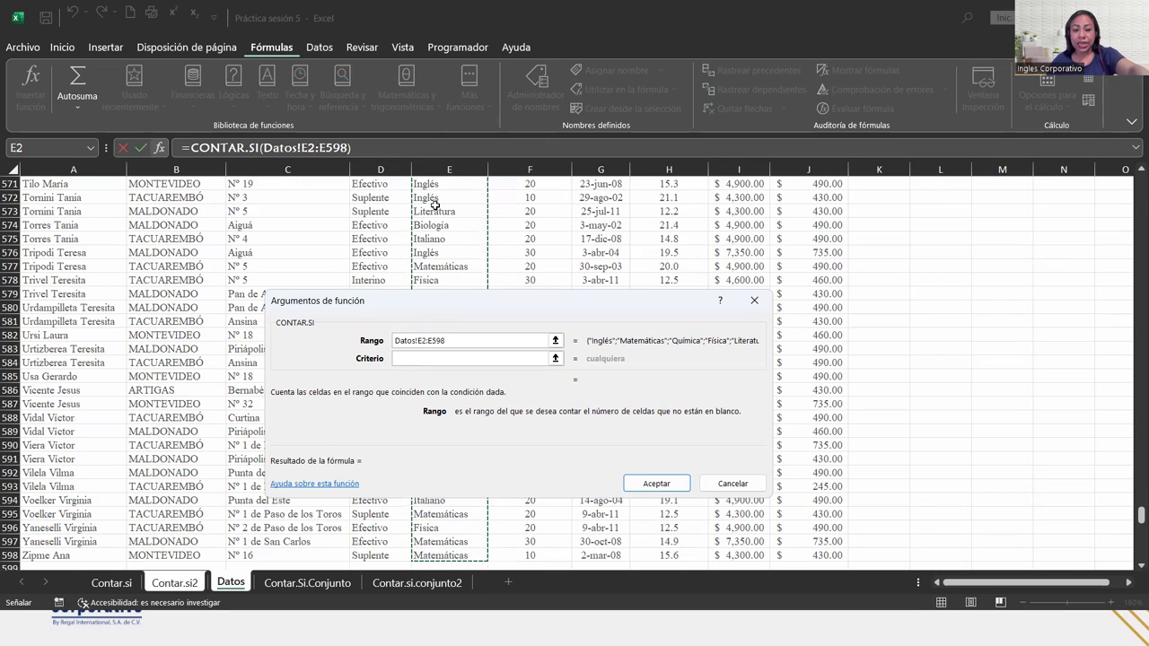
key(F4)
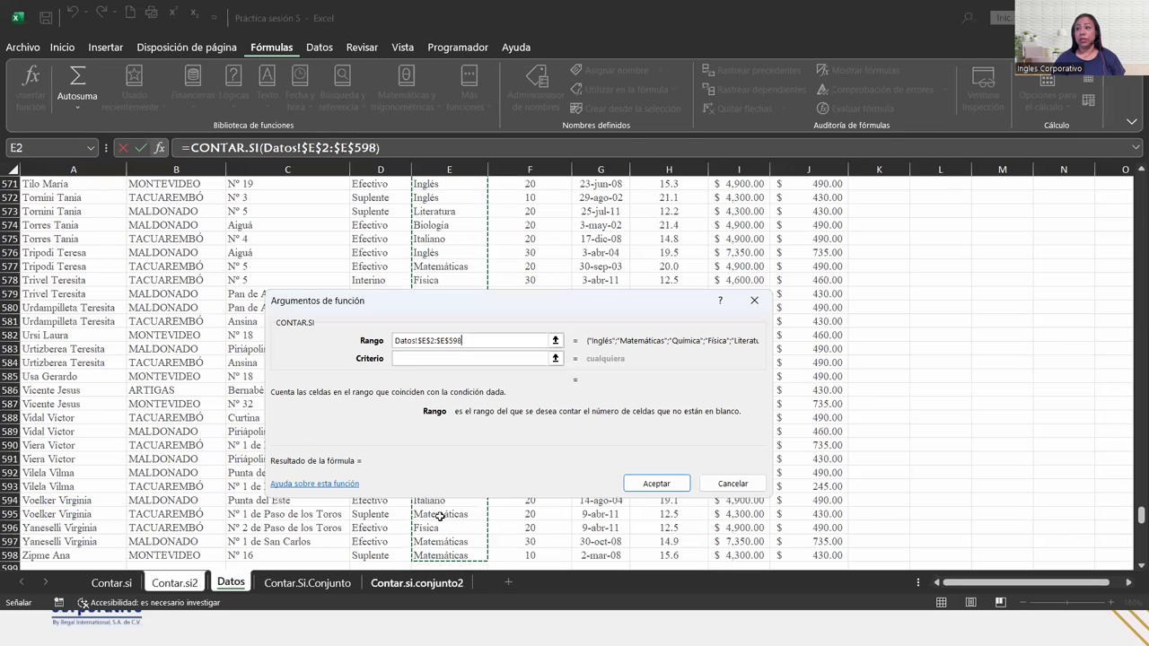
click(419, 363)
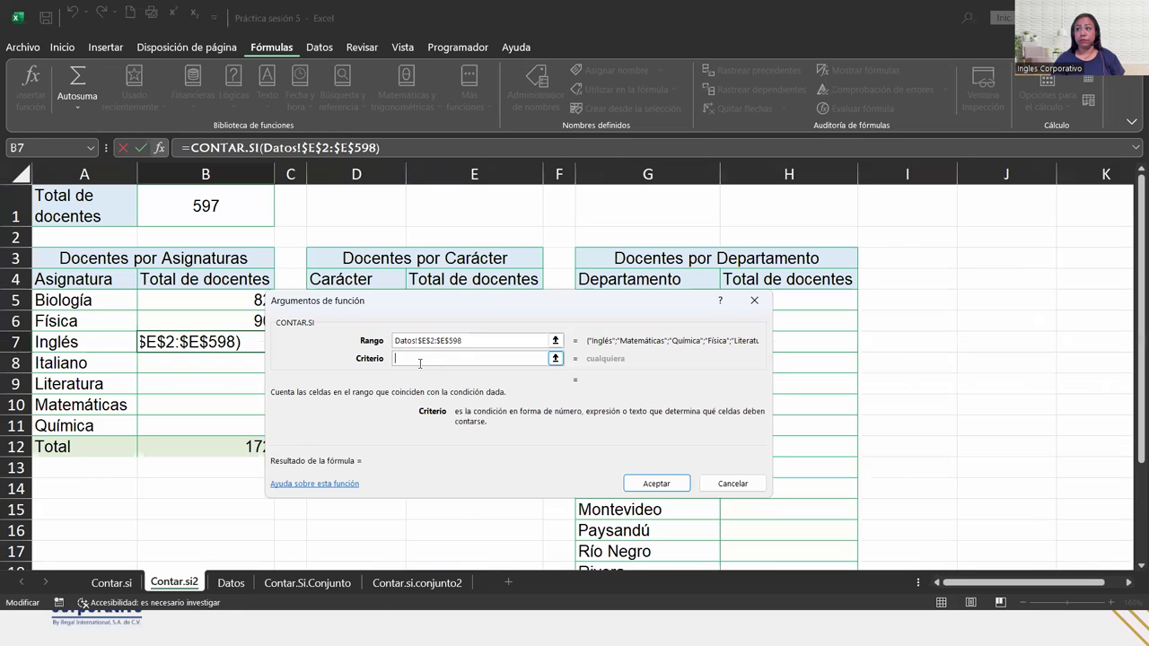
click(39, 342)
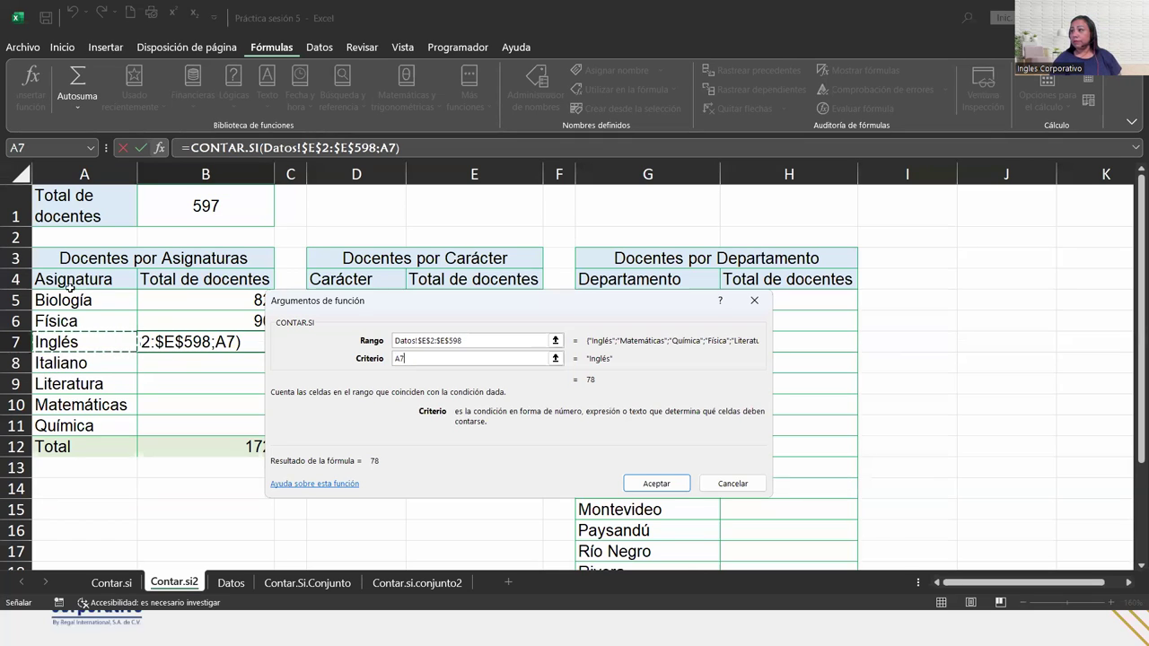
Step: Confirm the Inglés count and fill it down to B11, bringing the subject total to 597
click(653, 483)
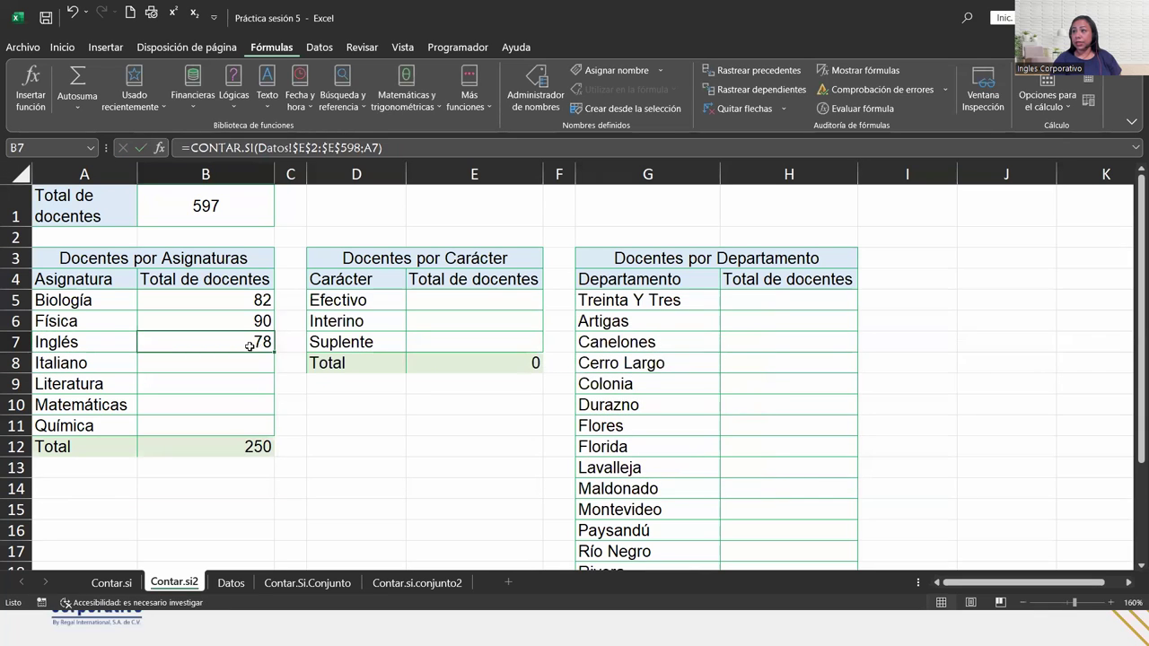
drag(273, 352, 273, 431)
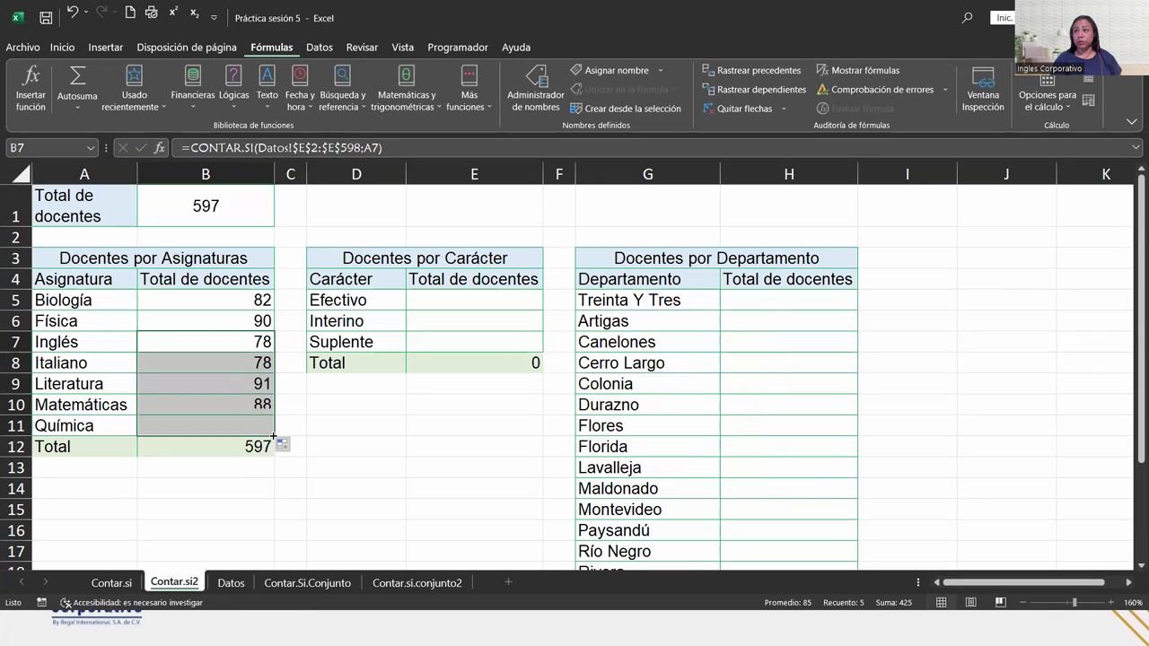
click(229, 448)
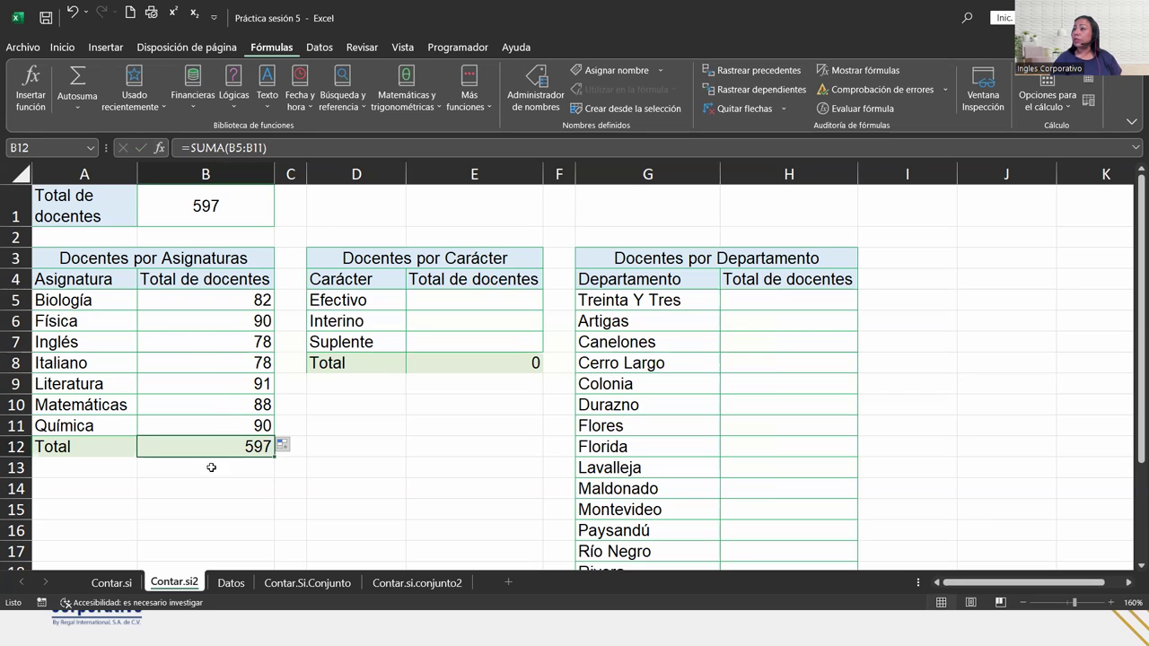
Step: Review the CONTAR.SI formulas in cells B6 through B11
click(203, 355)
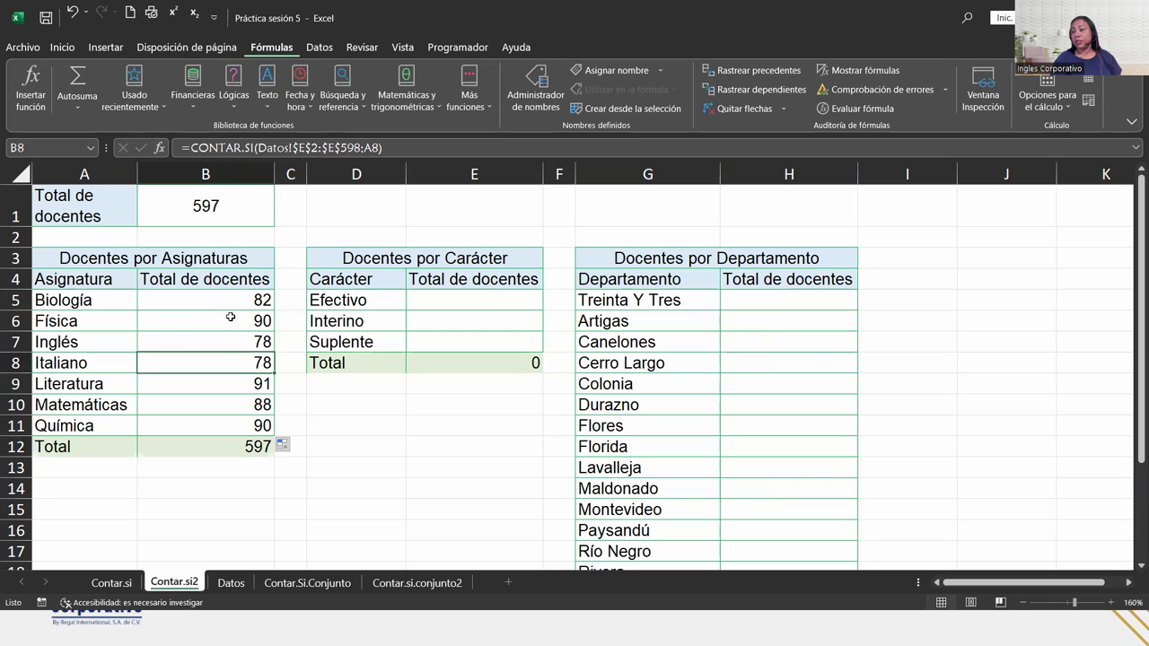
click(231, 317)
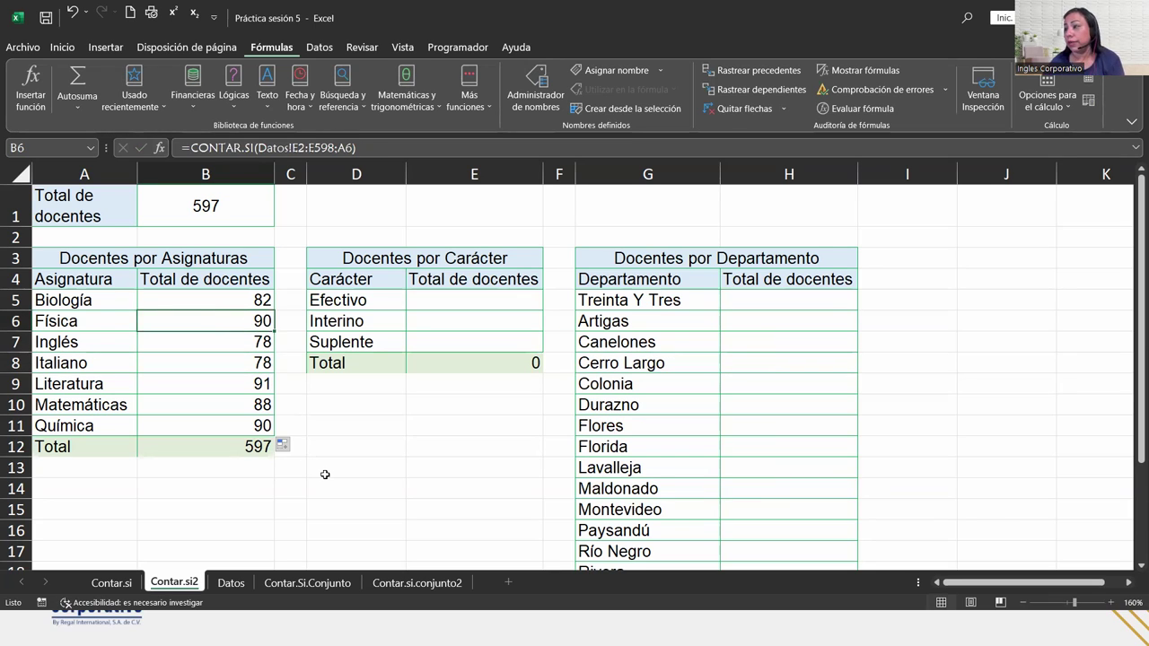
click(254, 336)
click(229, 364)
click(228, 384)
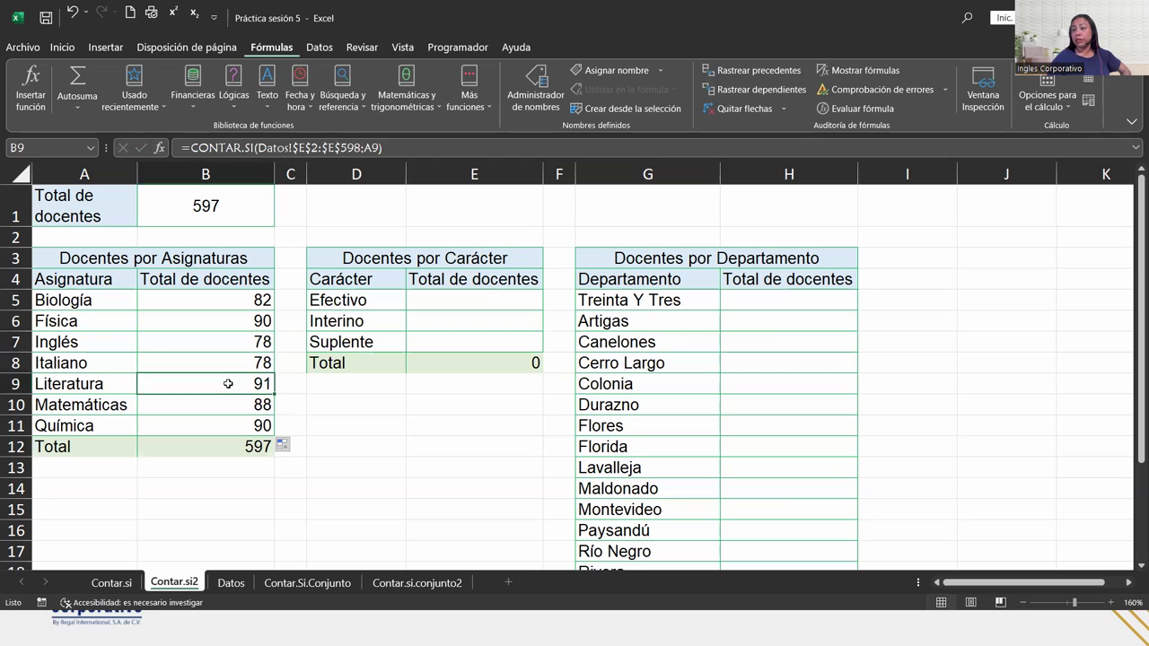
click(222, 404)
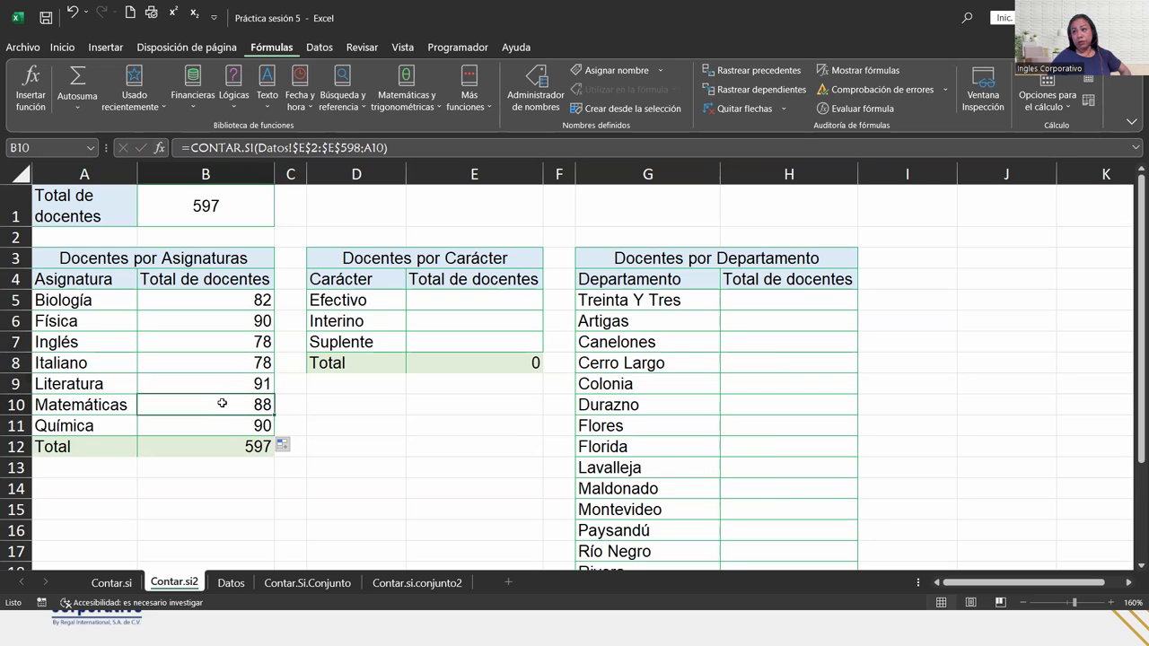
click(216, 420)
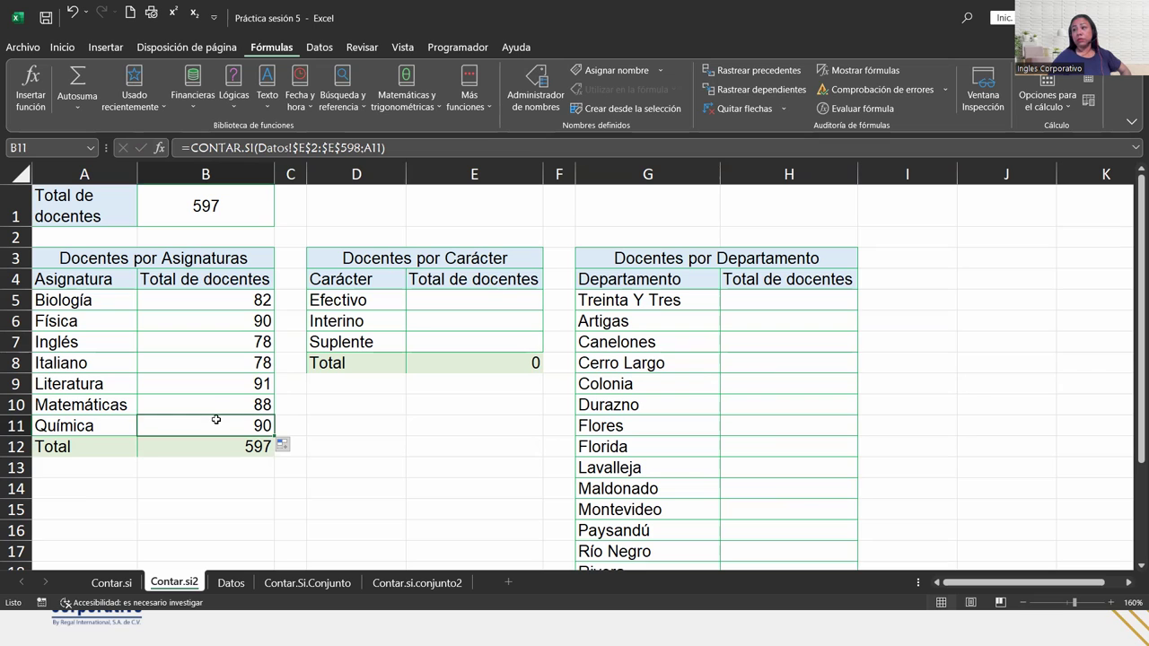
double_click(225, 346)
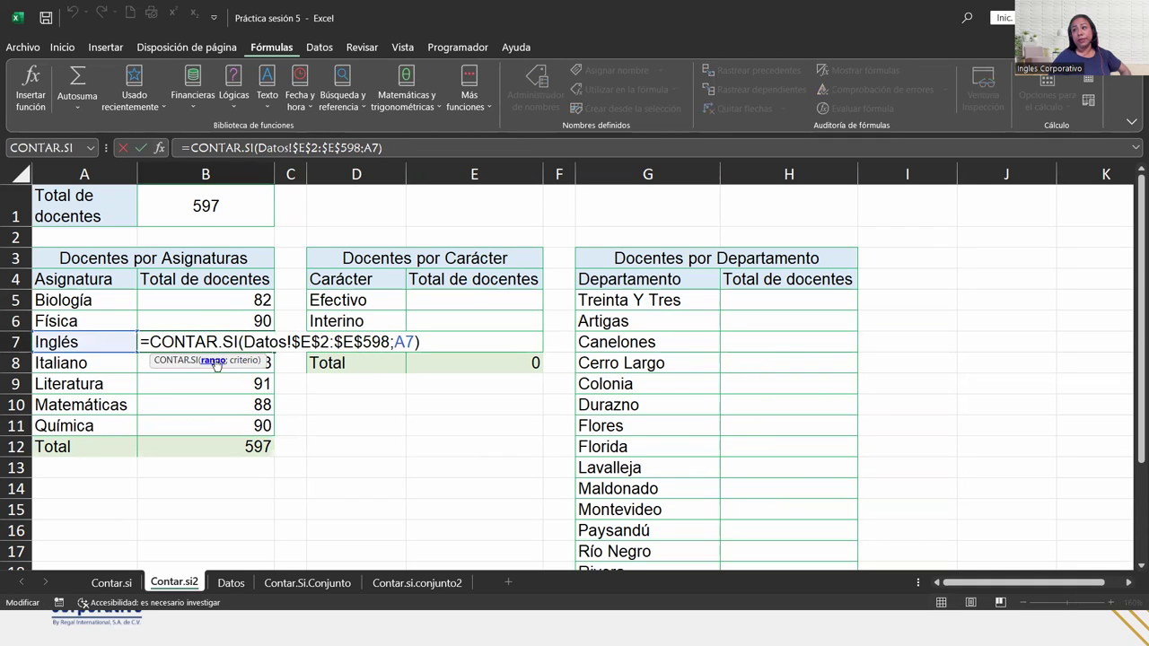
click(216, 361)
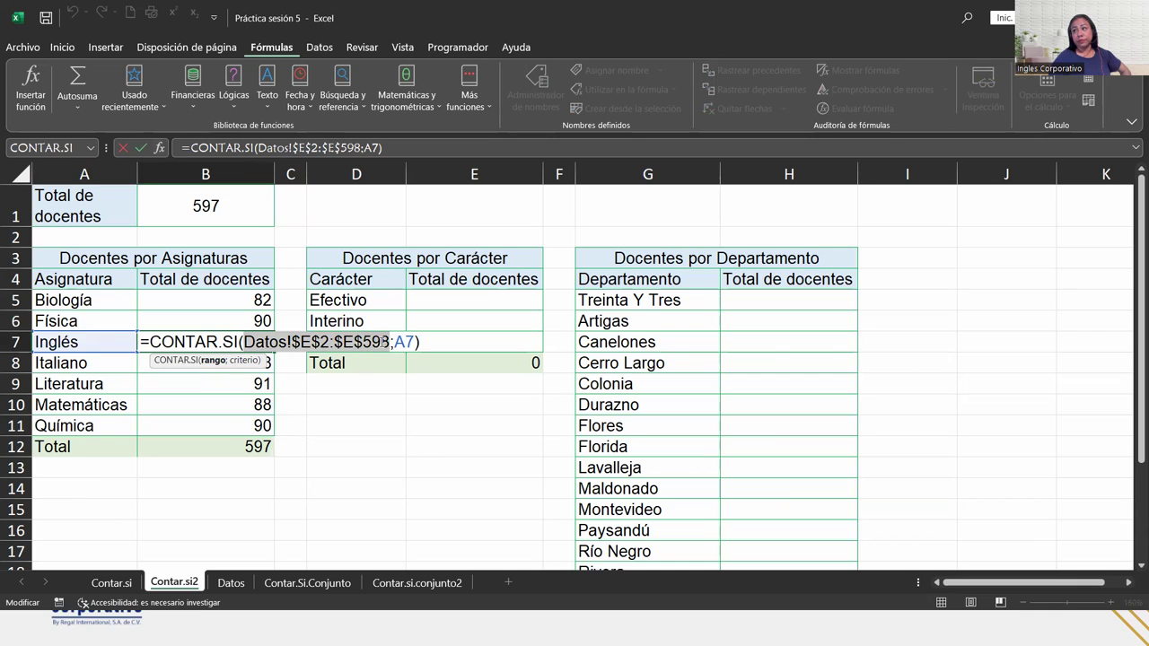
click(386, 341)
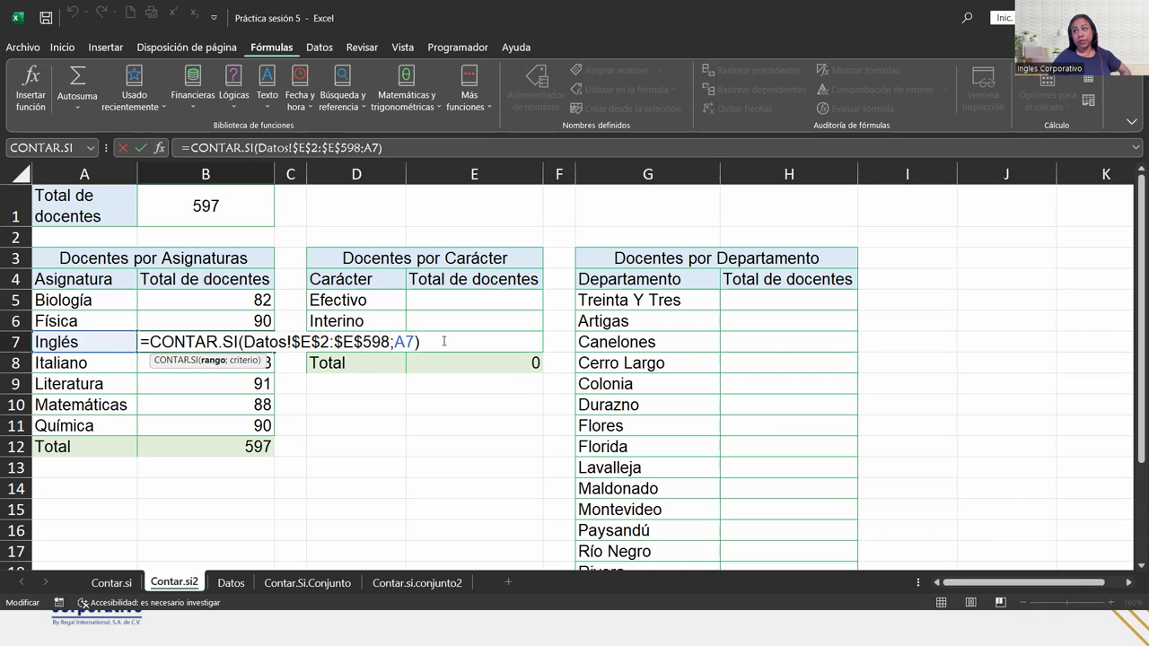
click(453, 341)
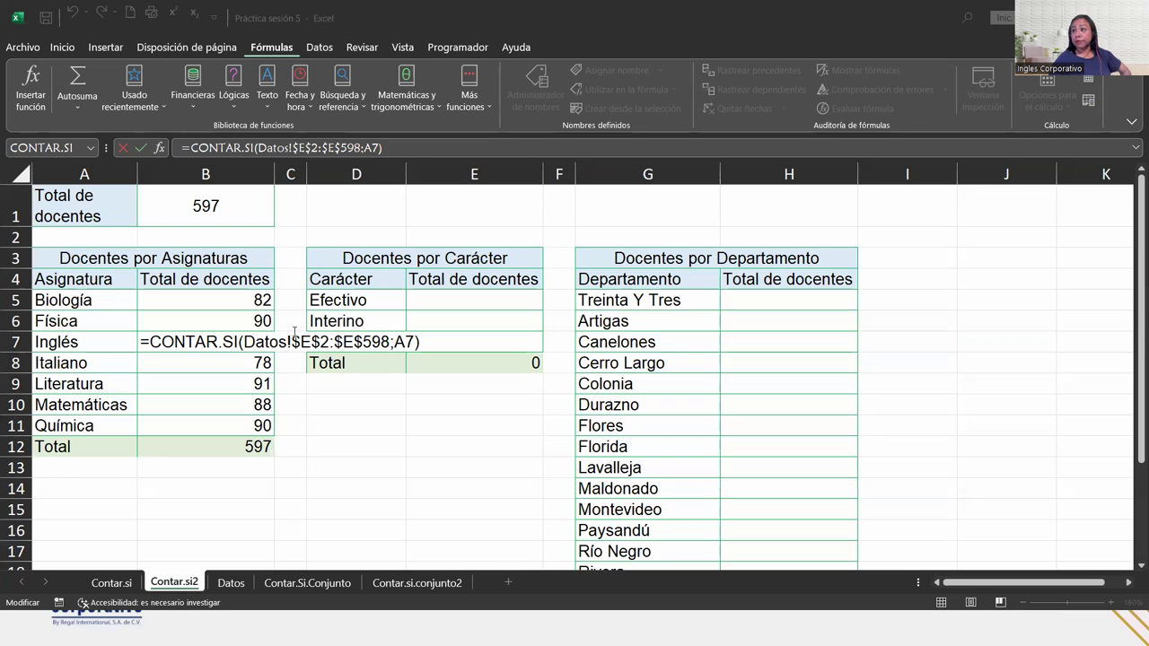
click(312, 342)
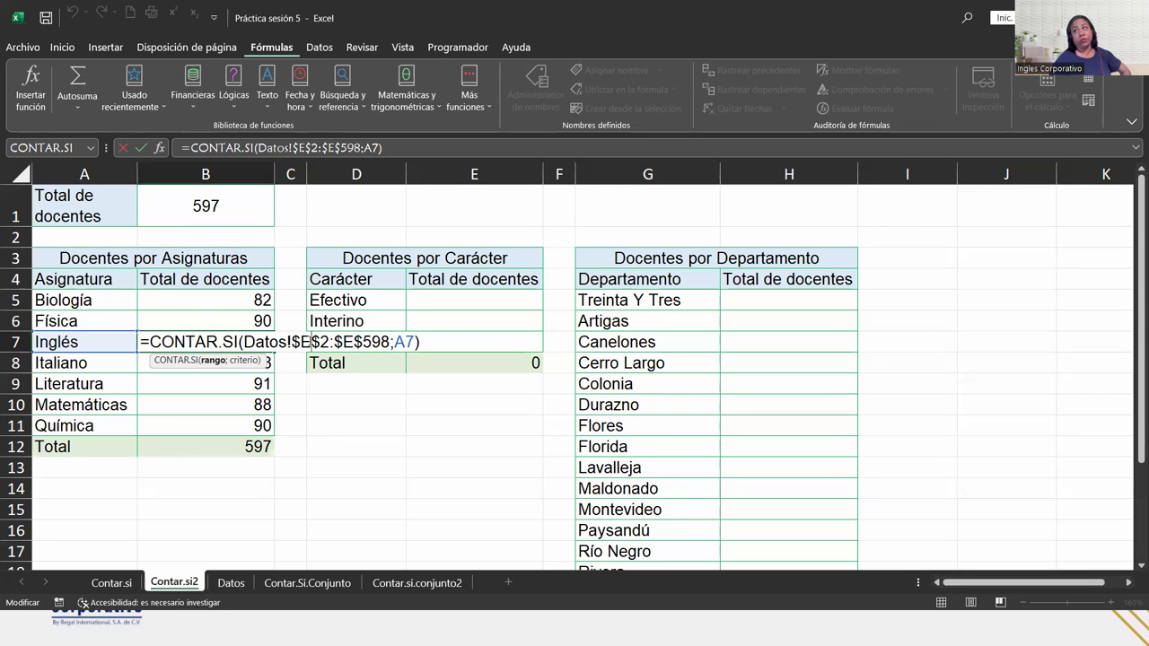
key(Return)
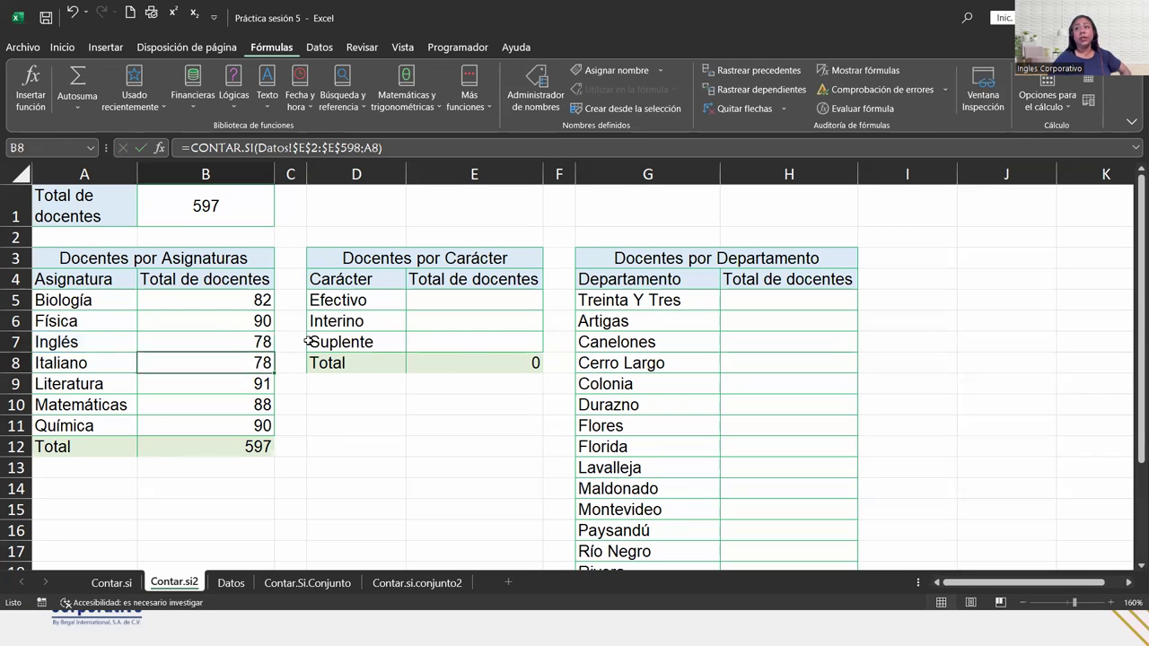
click(252, 342)
drag(274, 353, 280, 438)
click(229, 340)
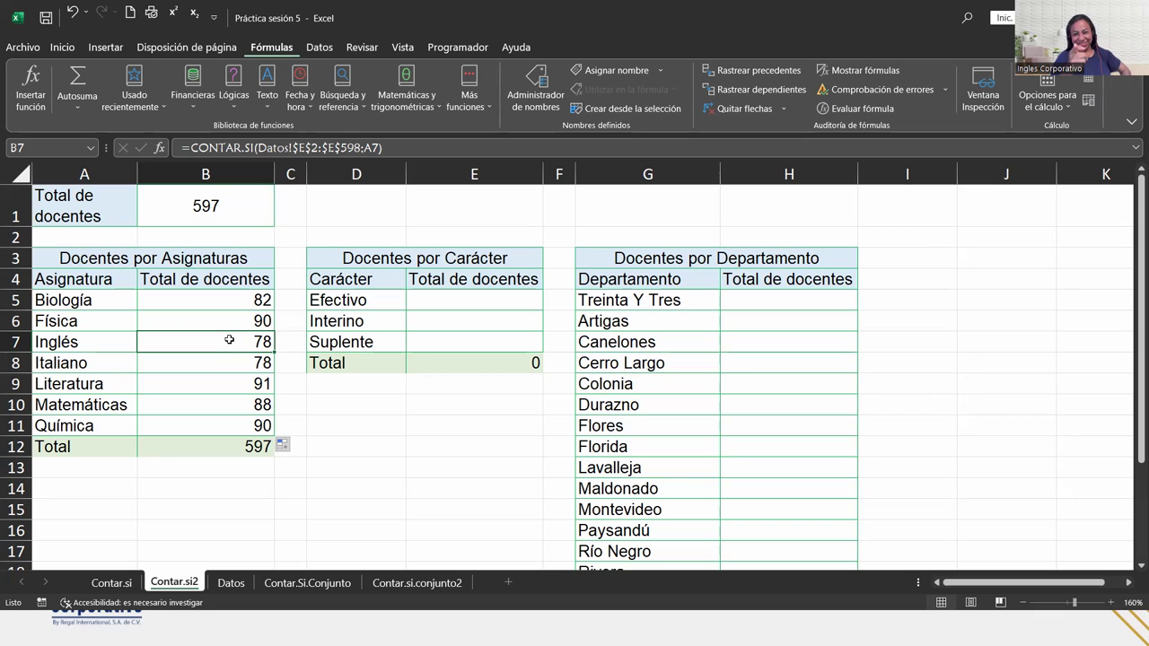
click(448, 292)
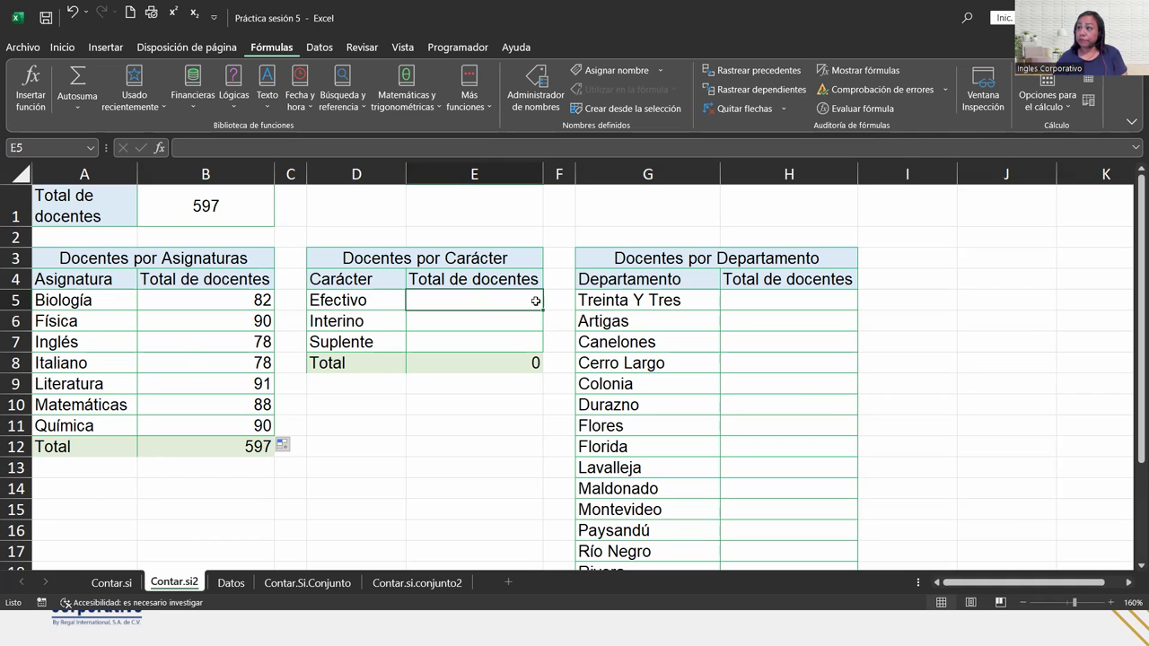
Step: Insert CONTAR.SI into E5 with the whole Datos!D:D Carácter column as its range
click(482, 98)
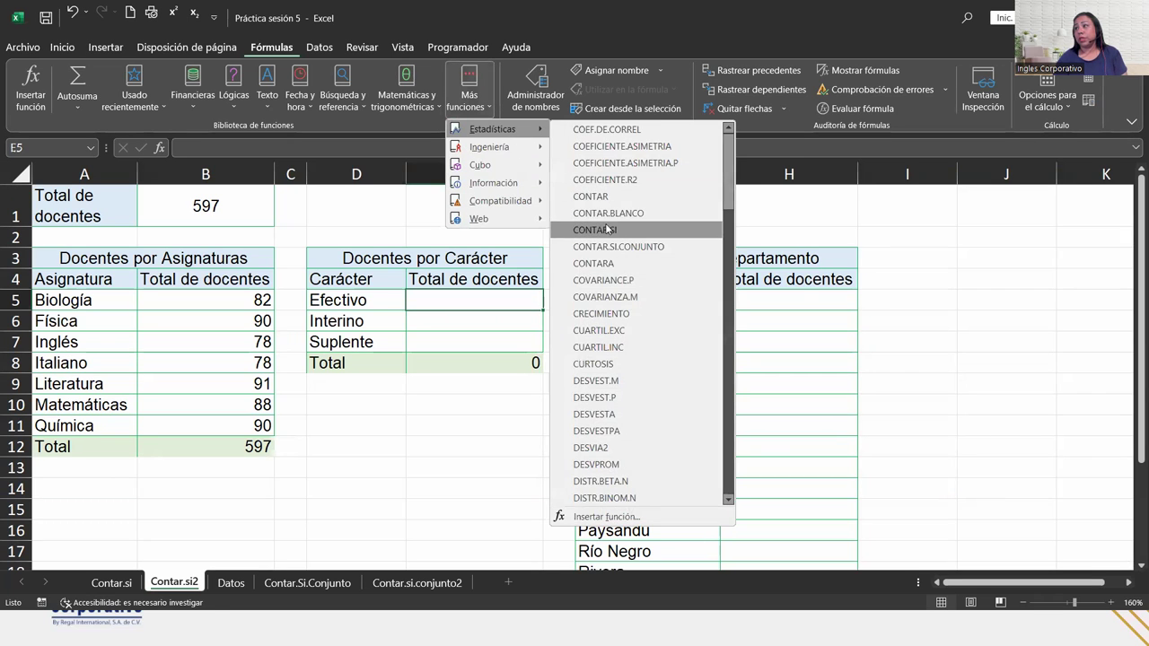
click(607, 229)
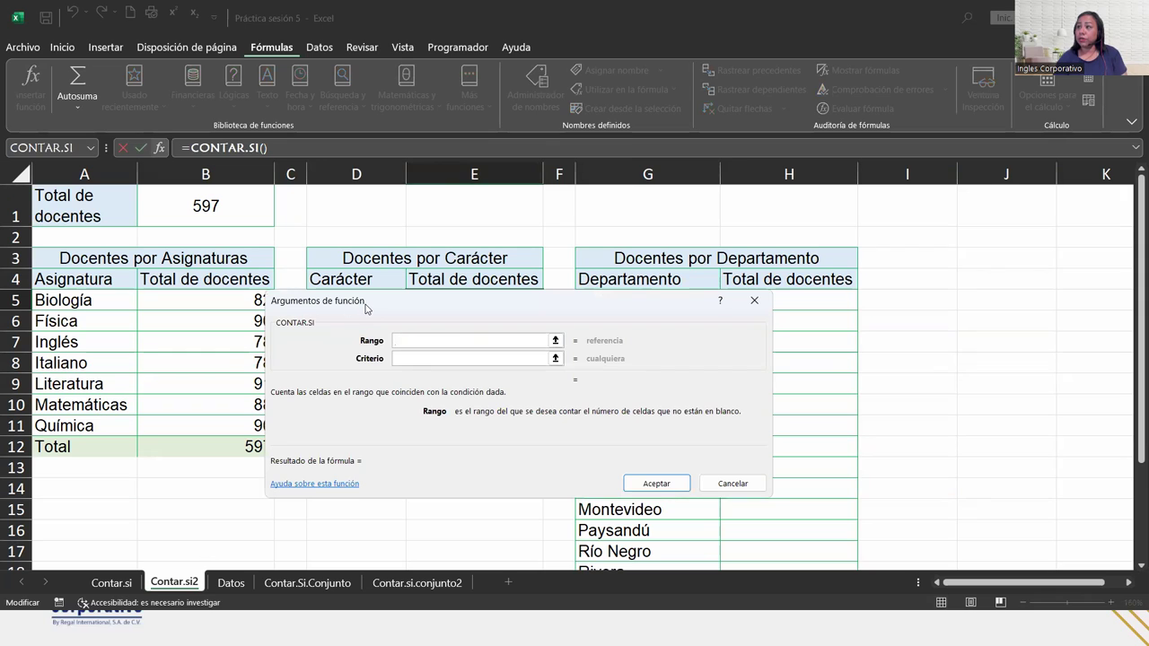
drag(367, 309, 392, 391)
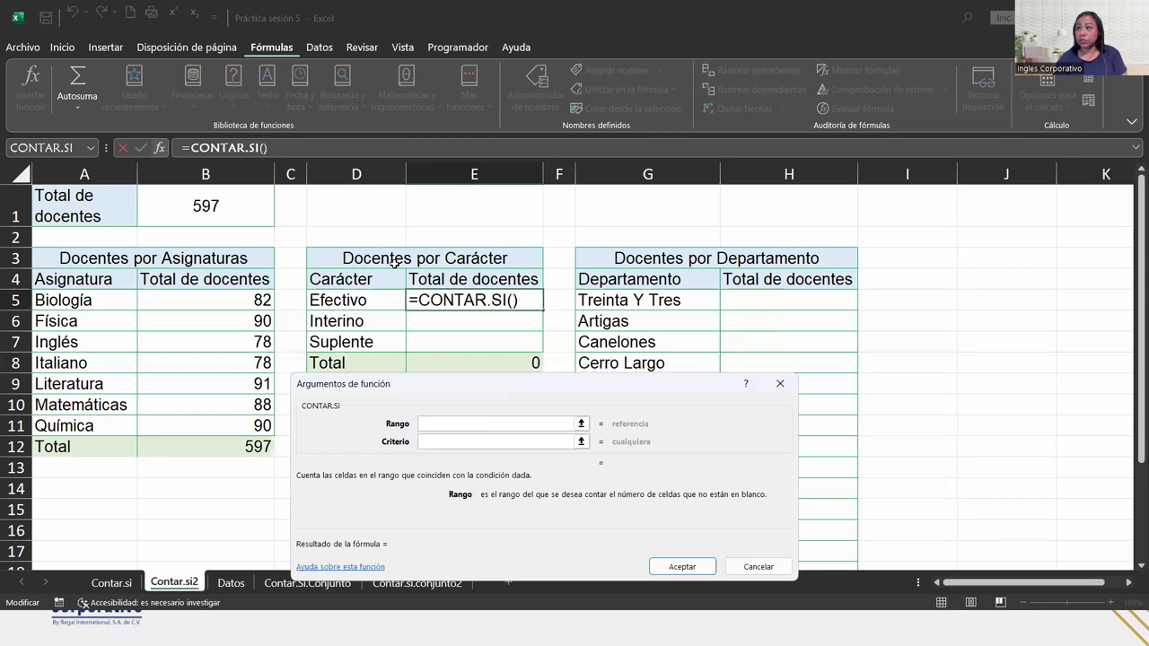
click(229, 583)
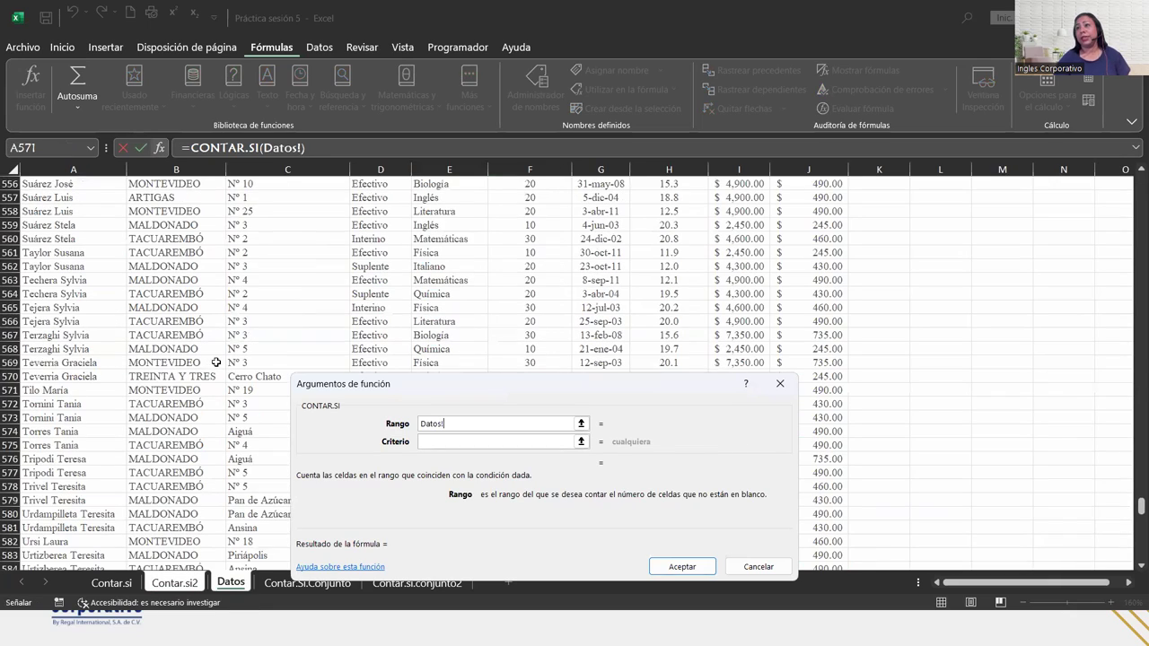
drag(1135, 508, 1135, 147)
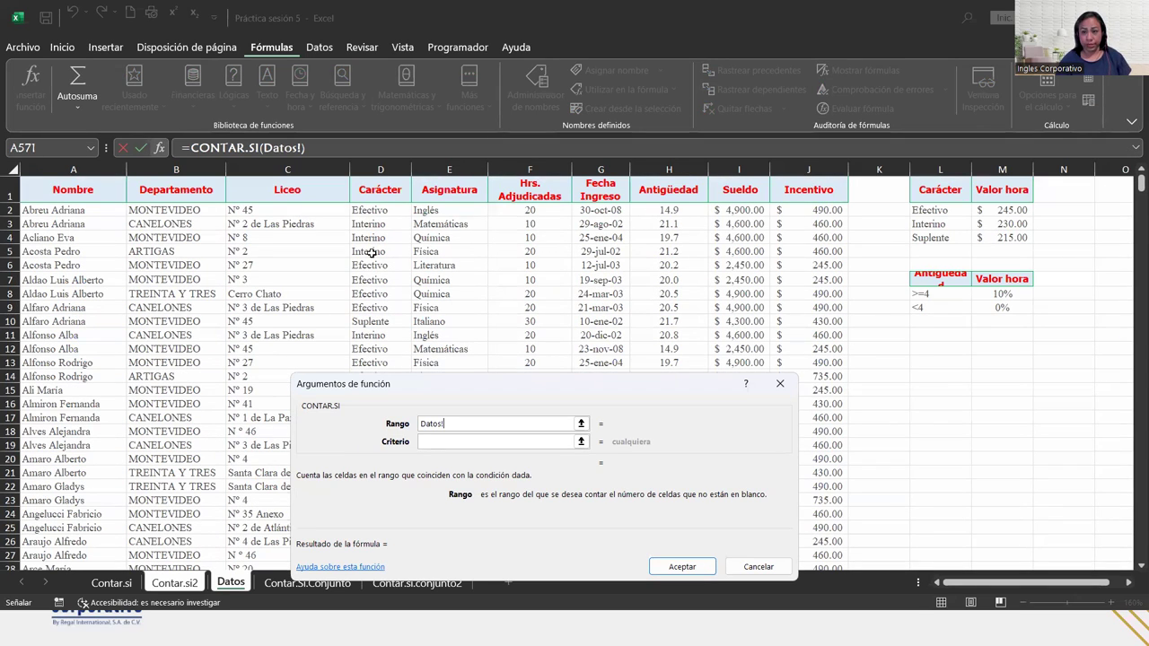
click(378, 168)
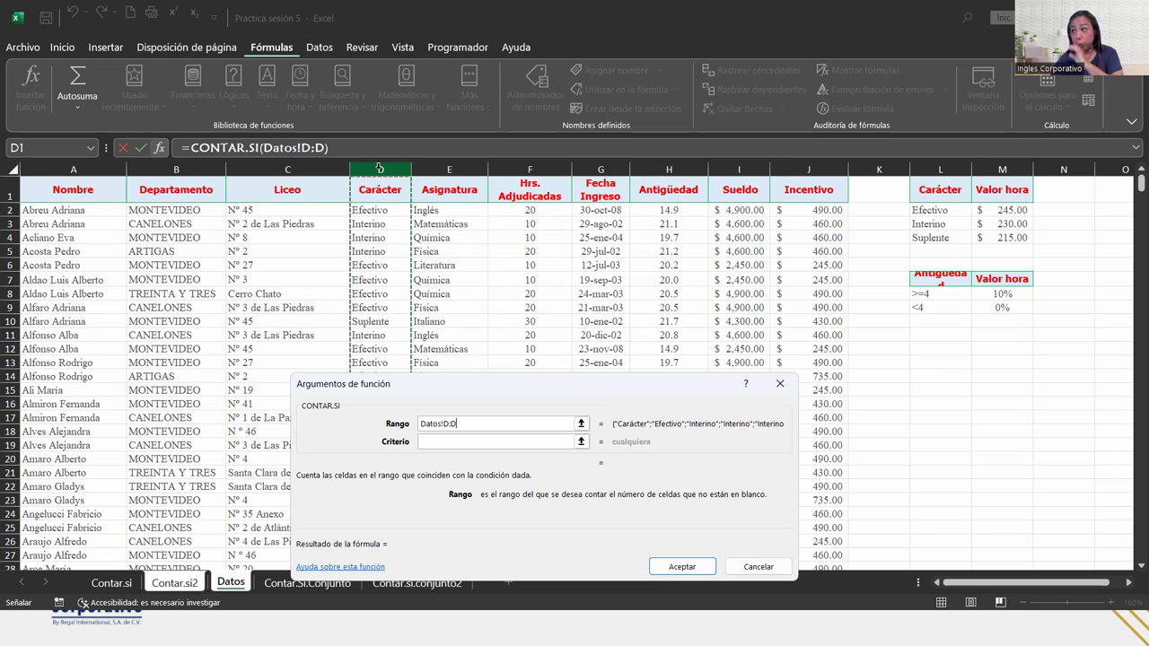
click(466, 441)
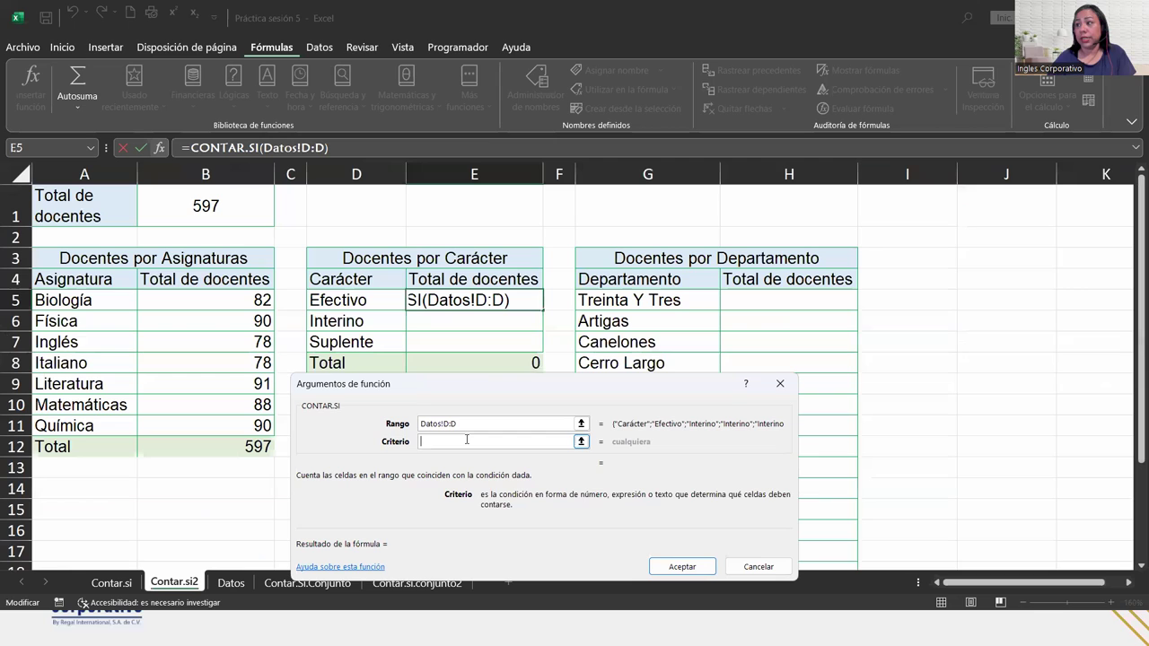
Step: Use D5 as criterion and fill E5:E7: Efectivo 335, Interino 149, Suplente 113
click(340, 298)
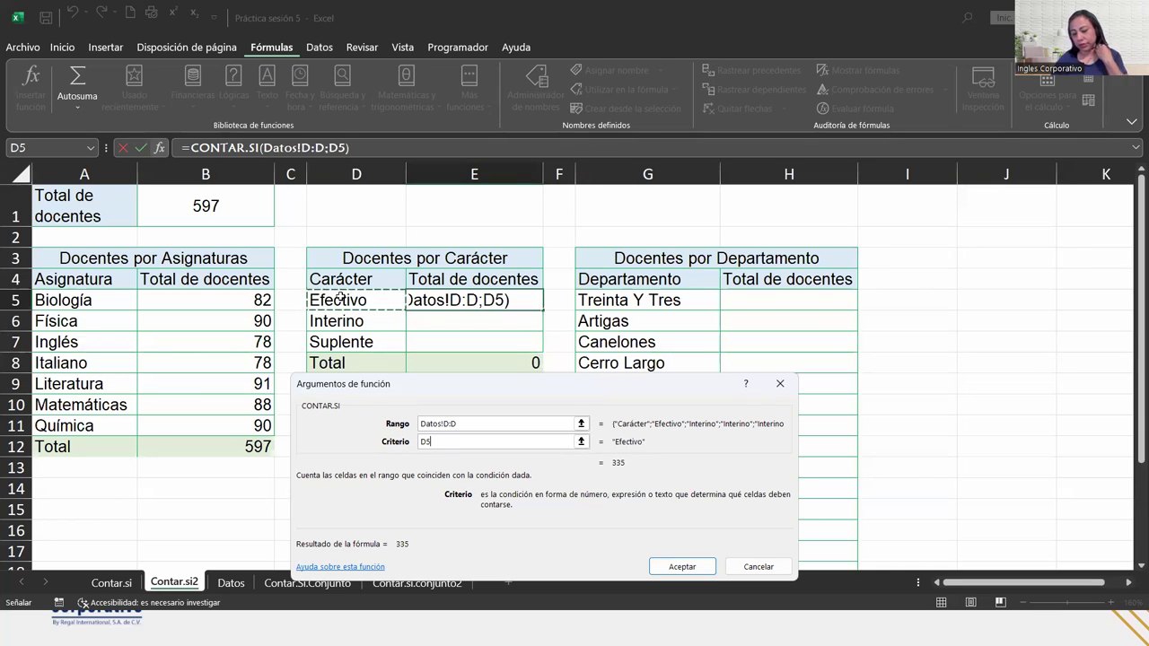
click(692, 567)
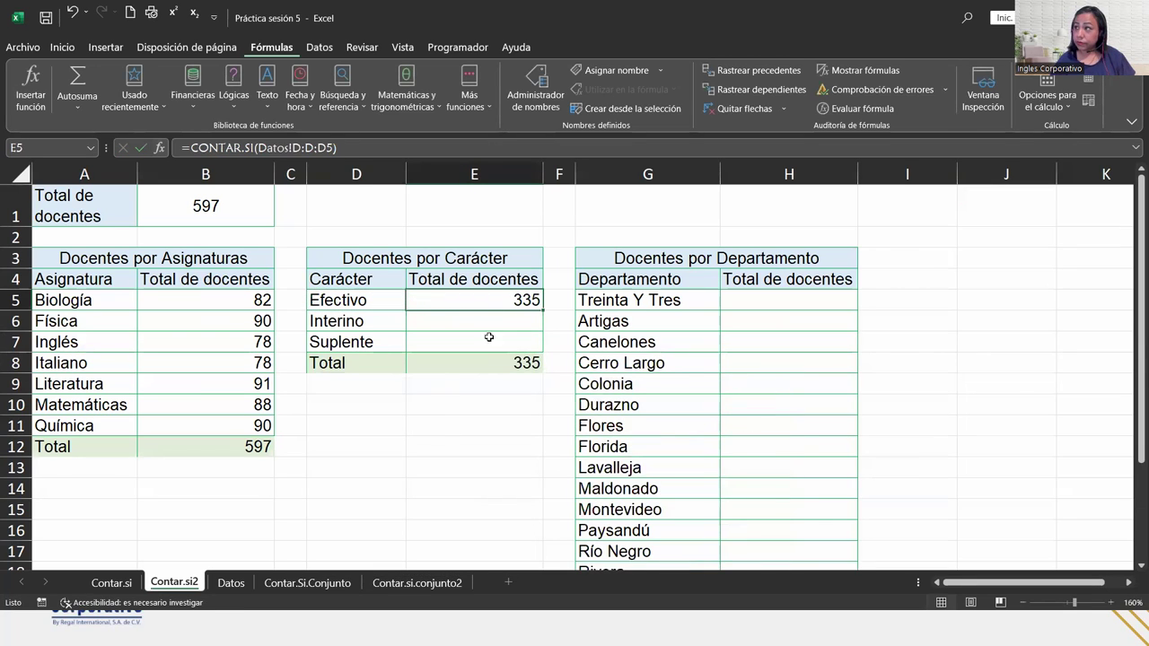
drag(541, 310, 541, 347)
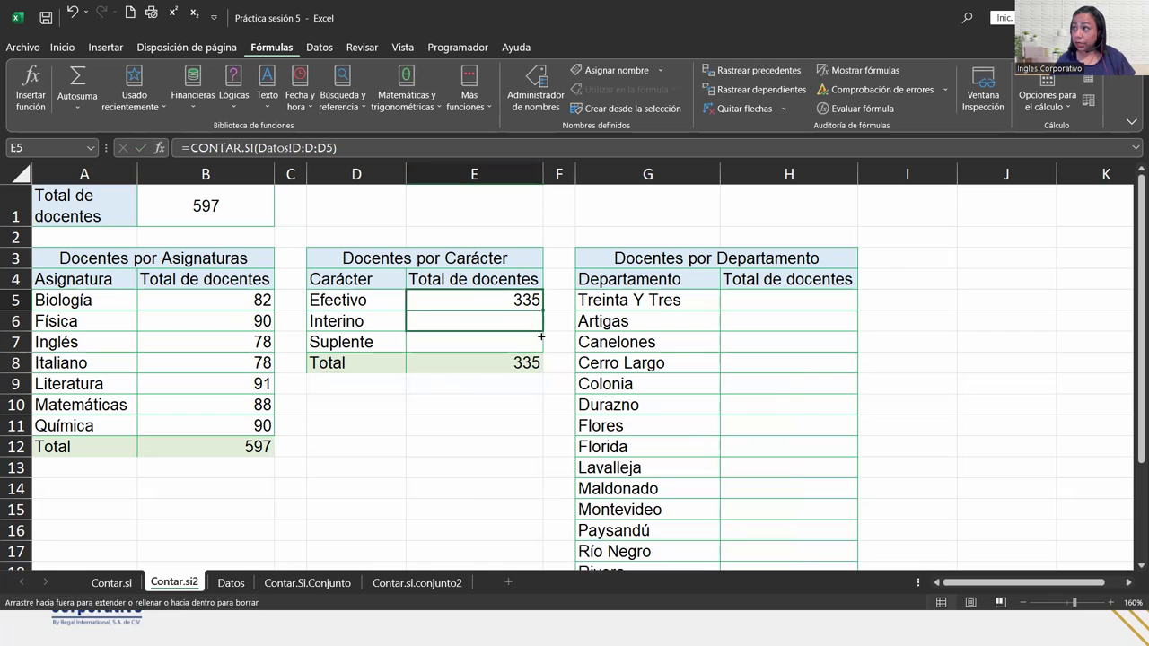
click(482, 300)
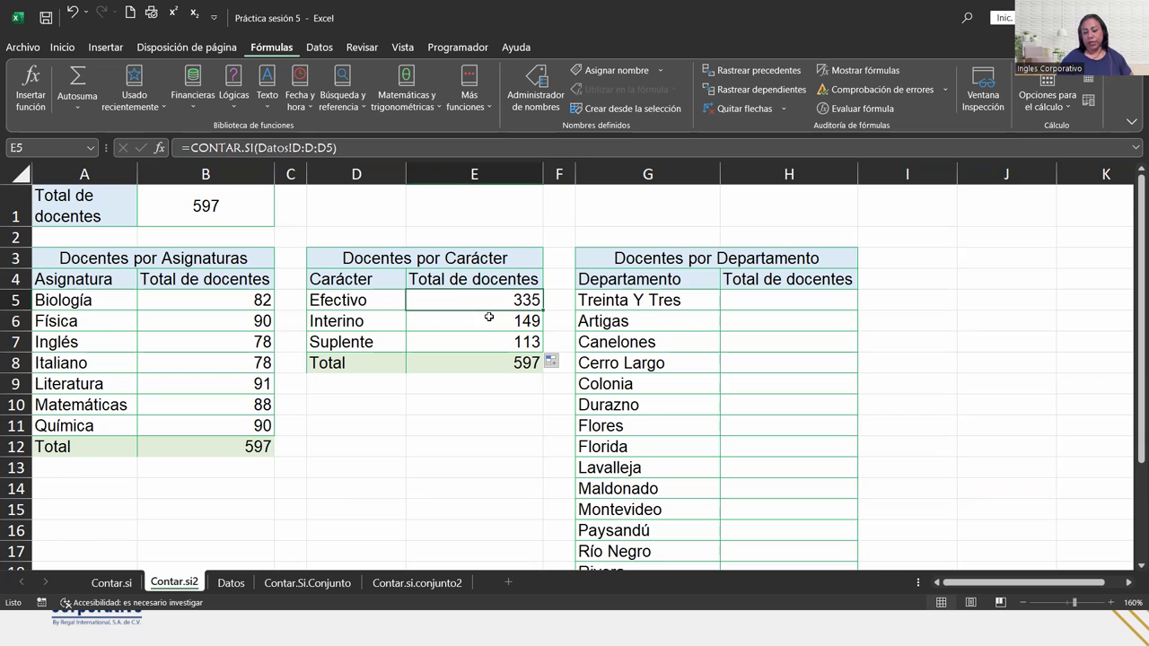
double_click(525, 302)
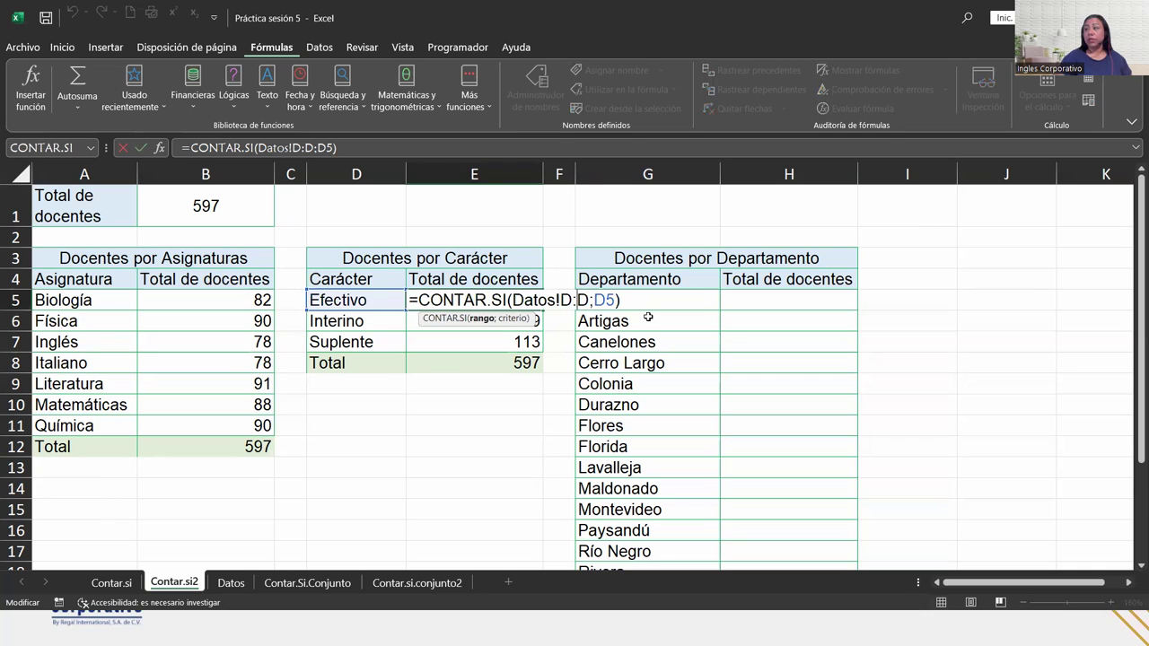
key(Return)
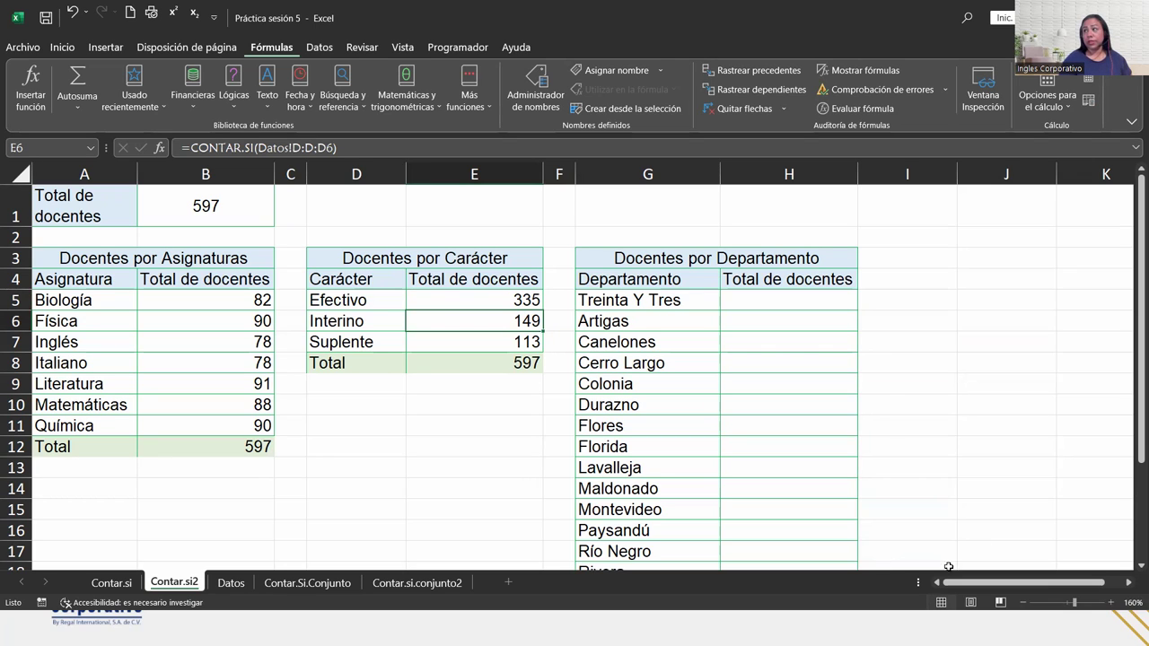
Step: Select H5 and zoom out to view the whole Docentes por Departamento table
click(795, 296)
scroll(795, 292, down, 1)
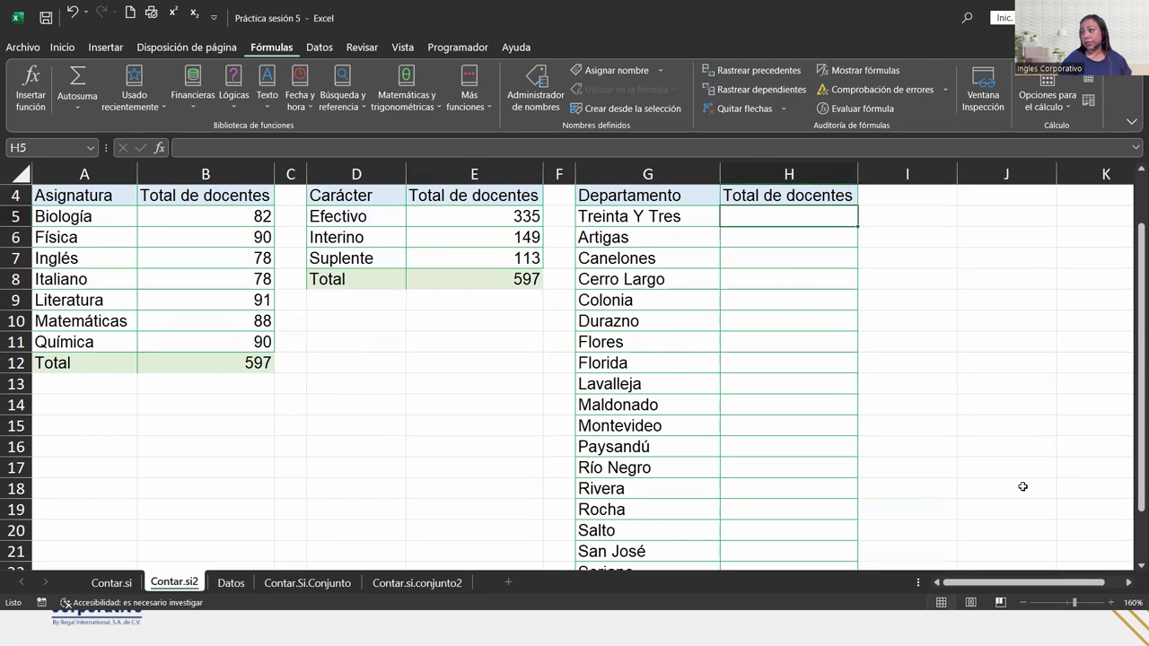
click(1023, 602)
ctrl+scroll(942, 538, down, 1)
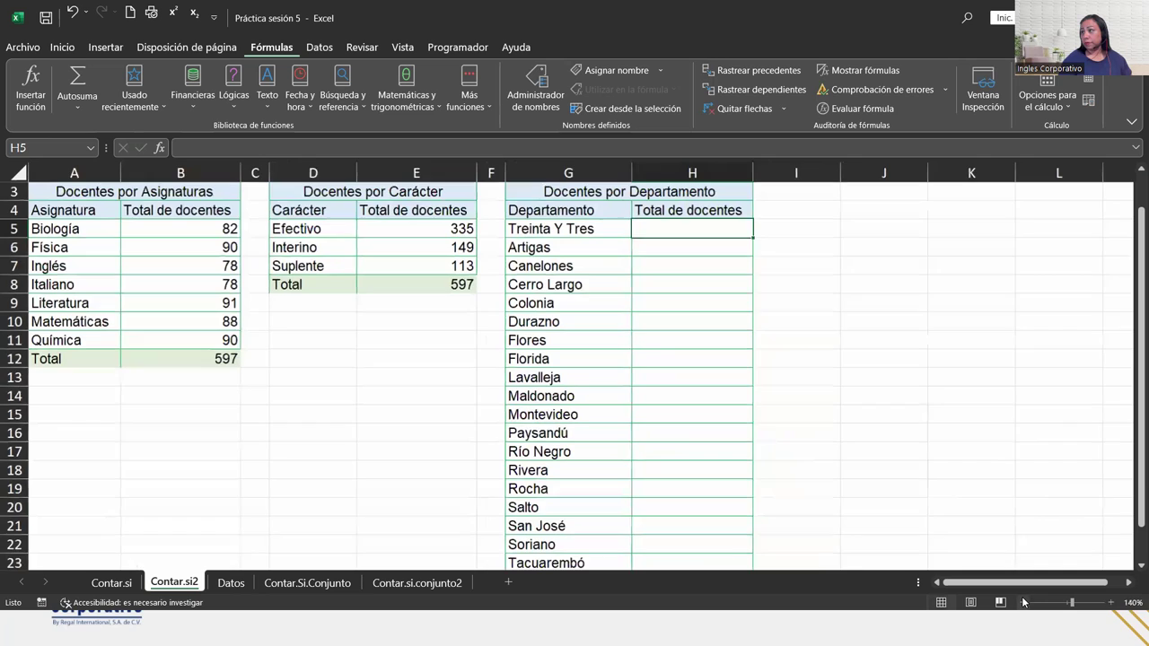
ctrl+scroll(881, 562, down, 1)
scroll(799, 551, down, 1)
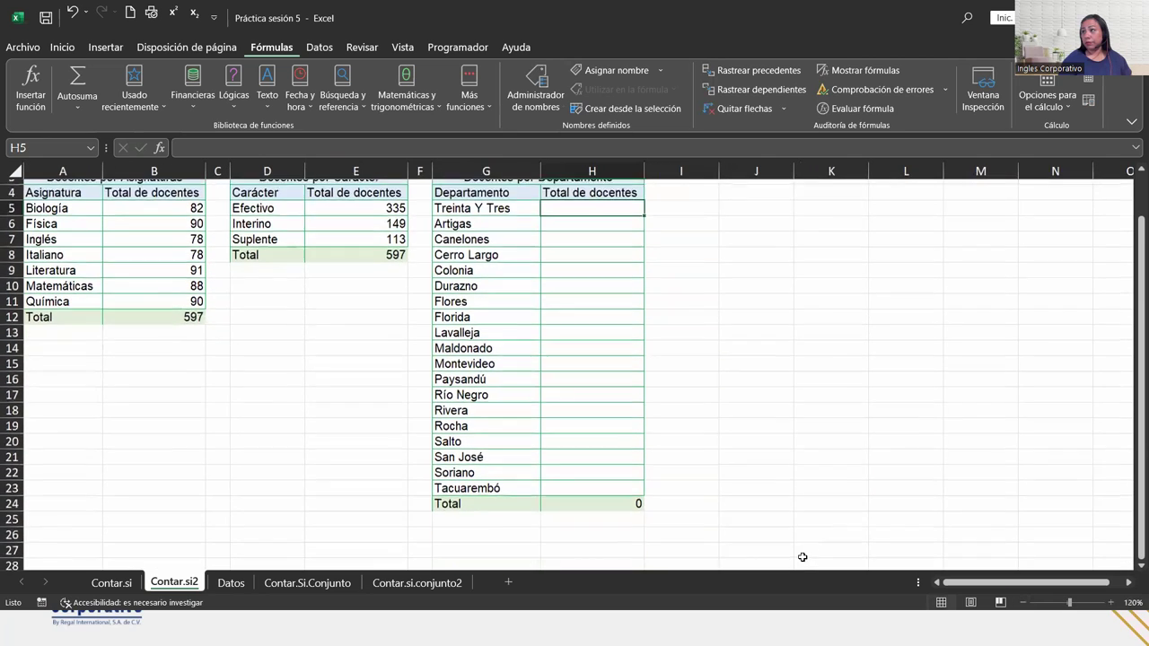
scroll(800, 547, up, 1)
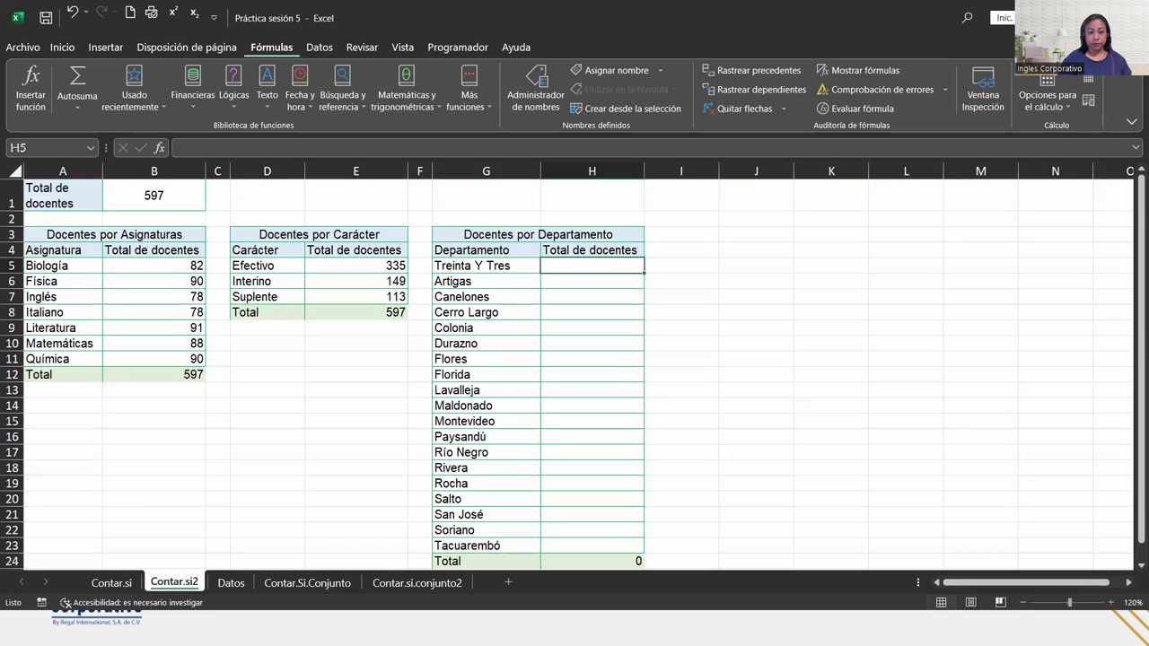
key(alt+Tab)
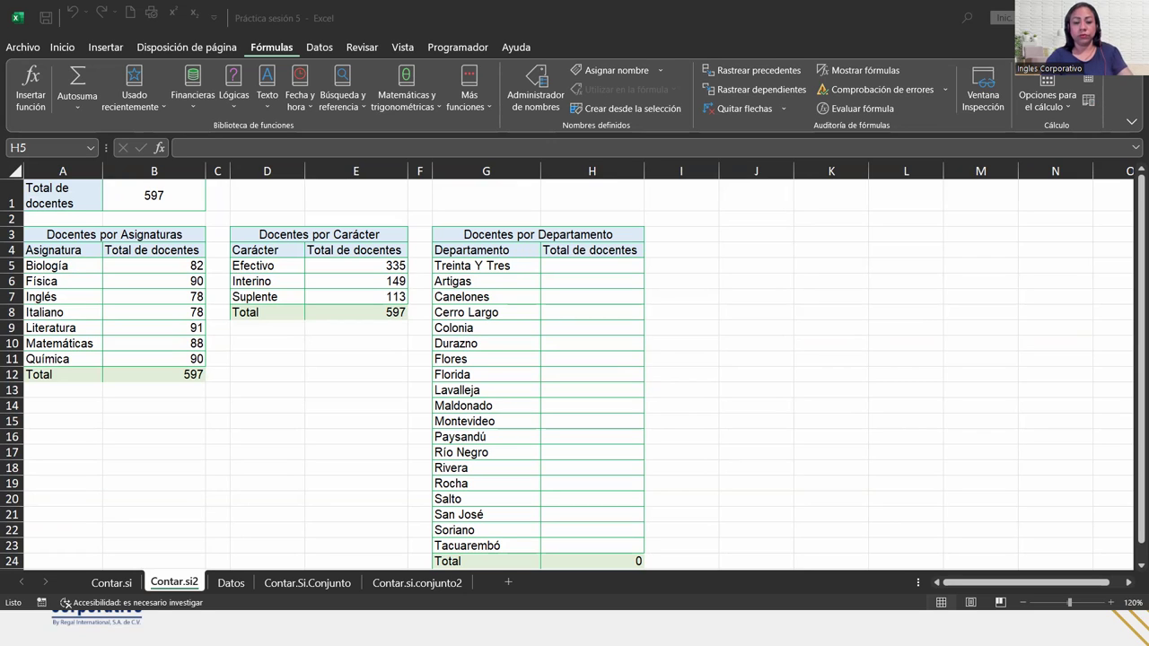
Step: Enter a CONTAR.SI in H5 with range Datos!B:B and criterion G5, giving Treinta Y Tres 13
click(572, 268)
click(468, 94)
mouse_move(492, 128)
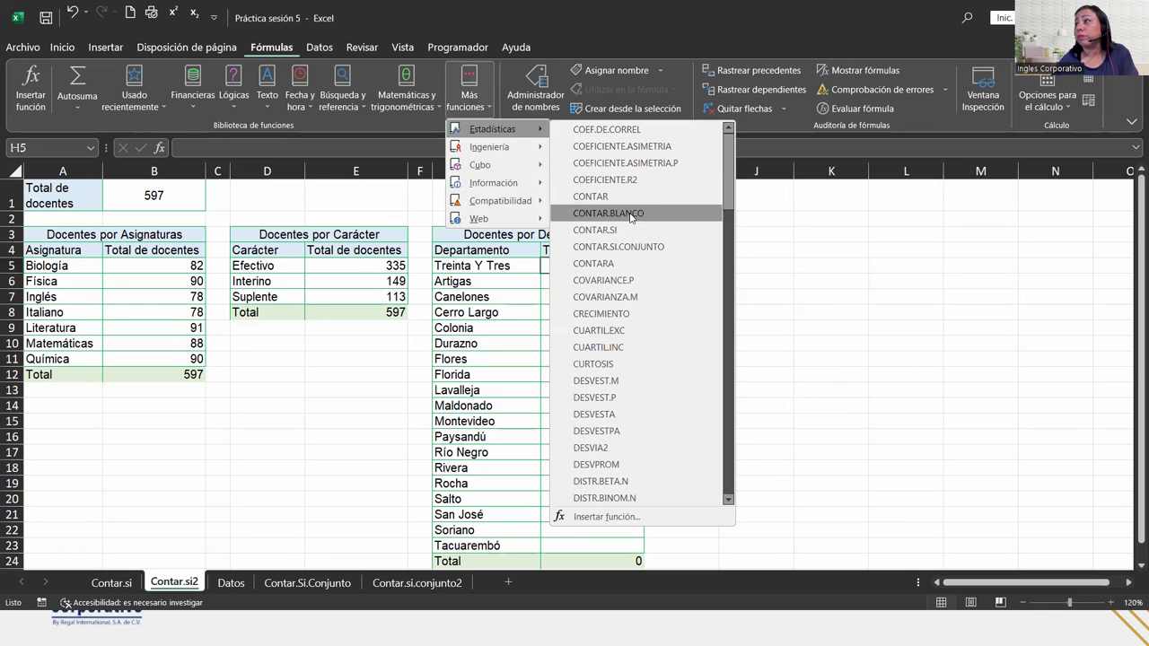
click(631, 230)
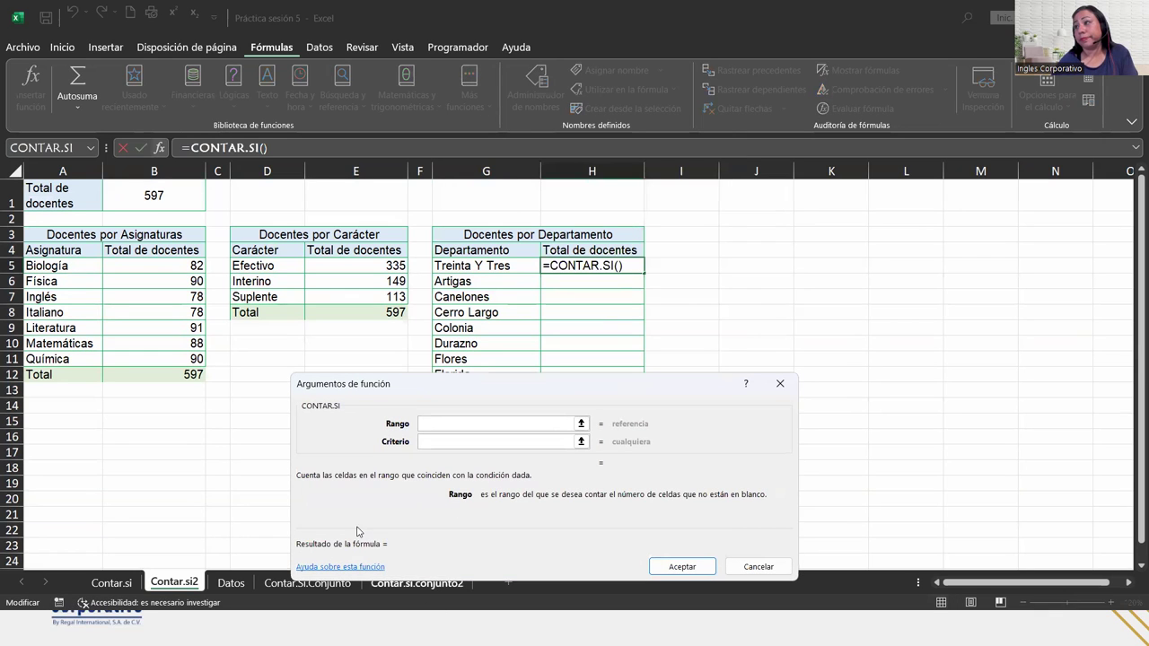
click(231, 583)
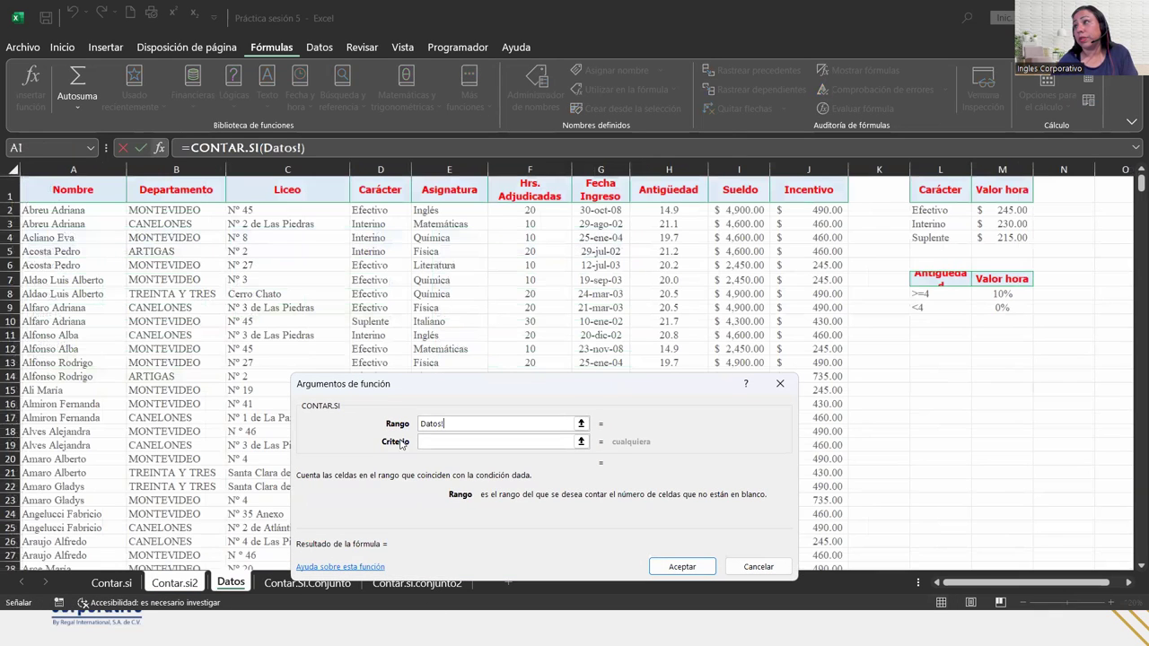
click(175, 168)
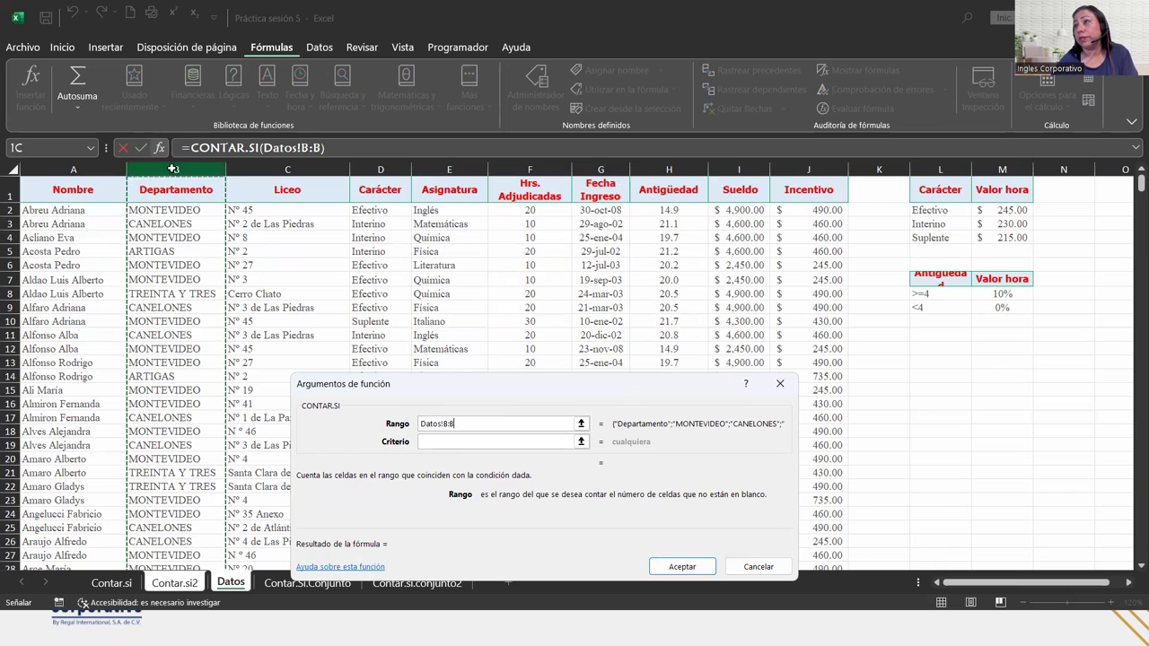
click(492, 441)
click(526, 268)
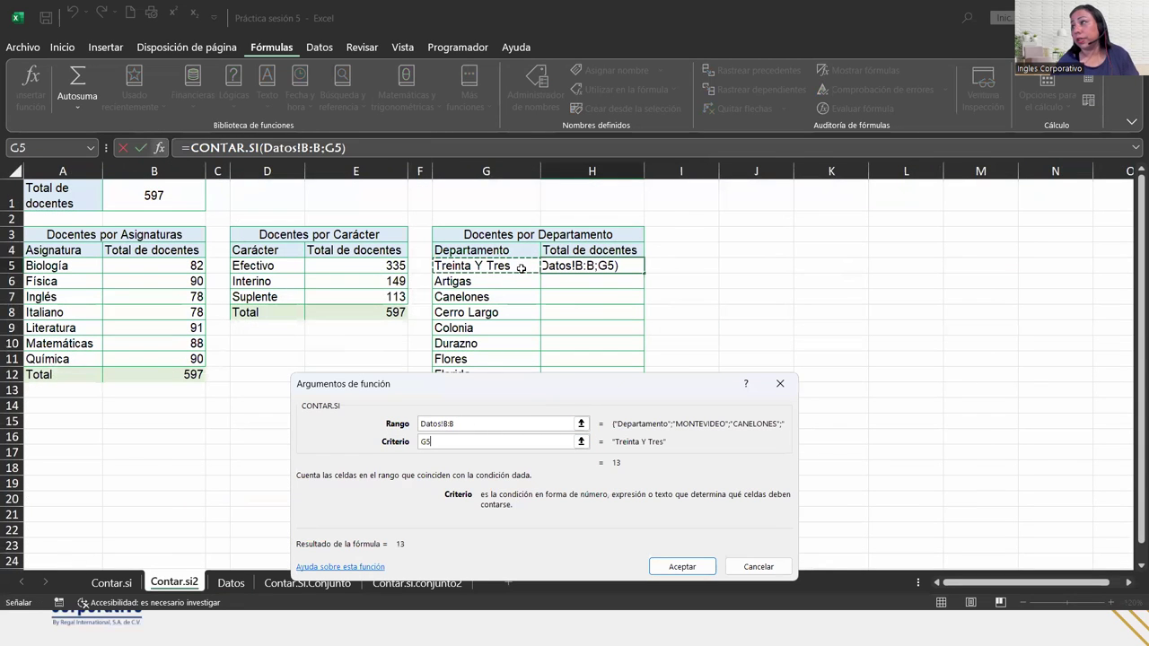
click(682, 566)
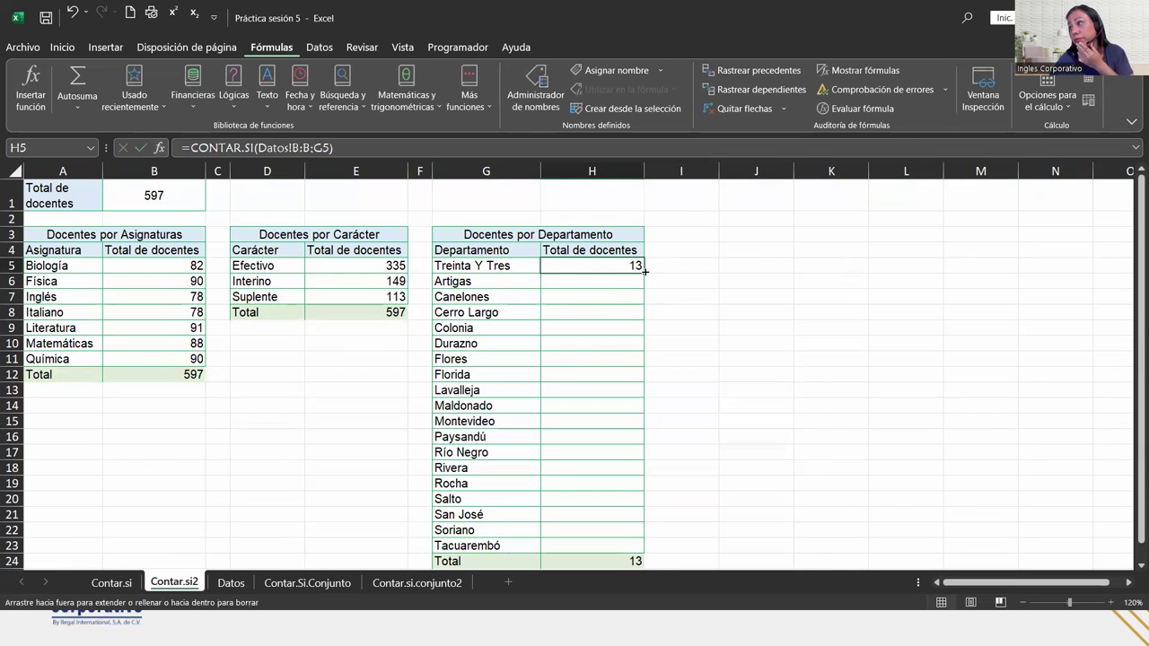
Step: Fill the count down to Tacuarembó (24), totalling 597, and enlarge the view slightly
double_click(643, 273)
click(681, 390)
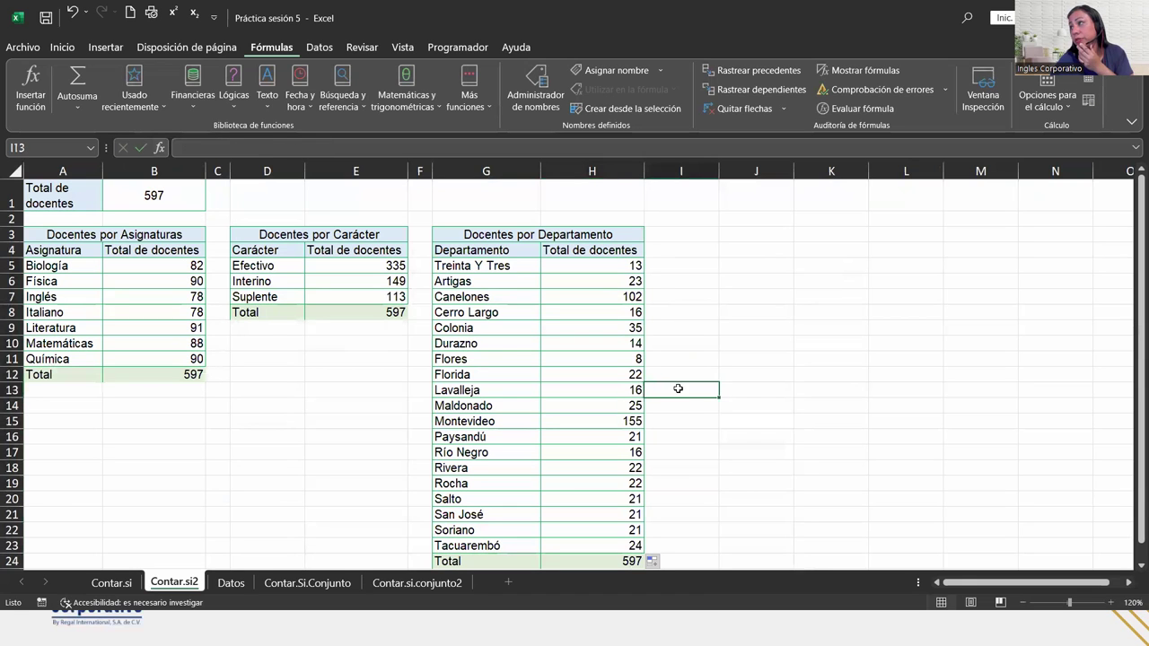
click(1110, 602)
scroll(271, 529, up, 1)
scroll(271, 530, down, 1)
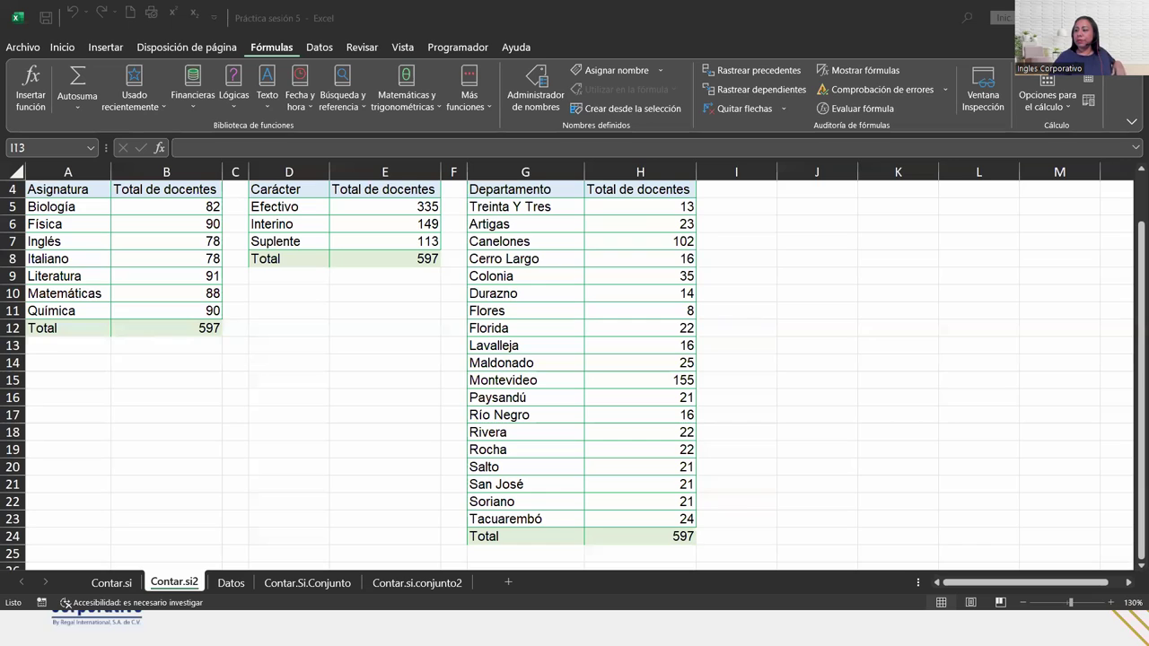
Step: Recheck the Canelones and Biología count formulas, then switch to the Contar.Si.Conjunto sheet
click(321, 585)
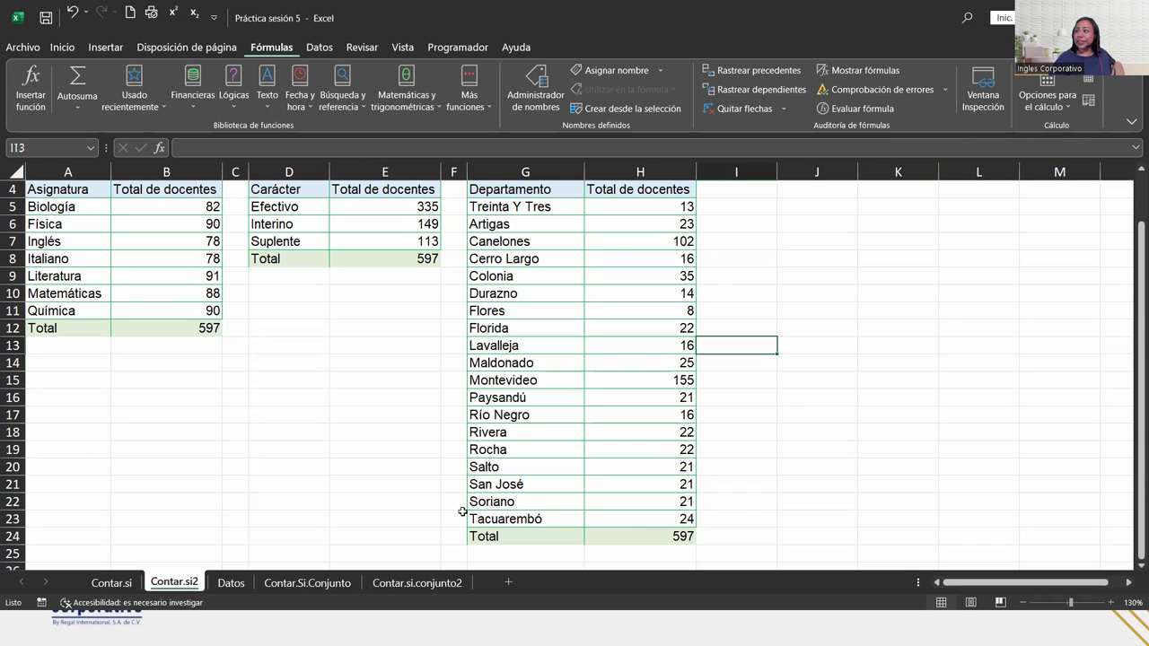
click(588, 293)
click(611, 236)
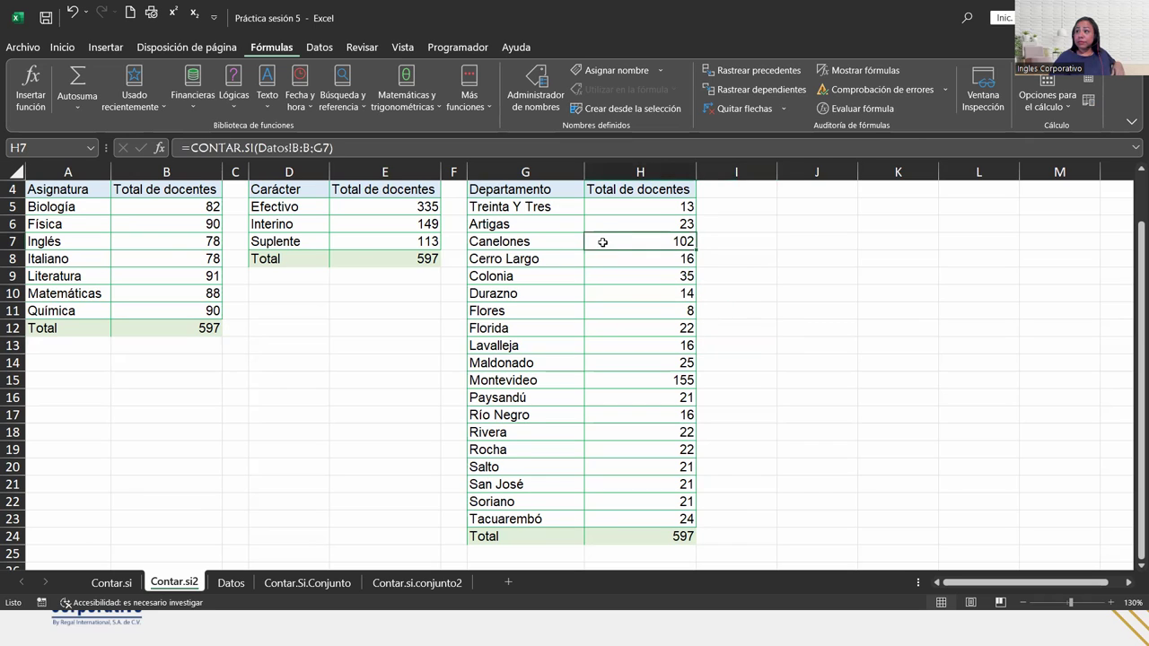
click(167, 203)
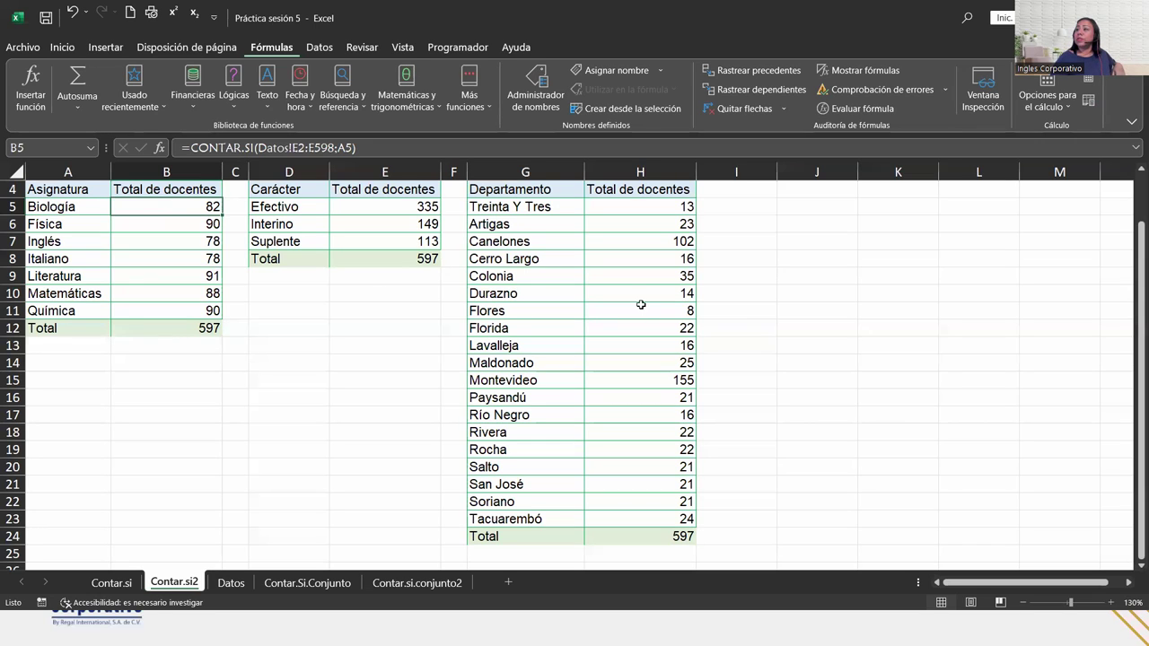
click(328, 583)
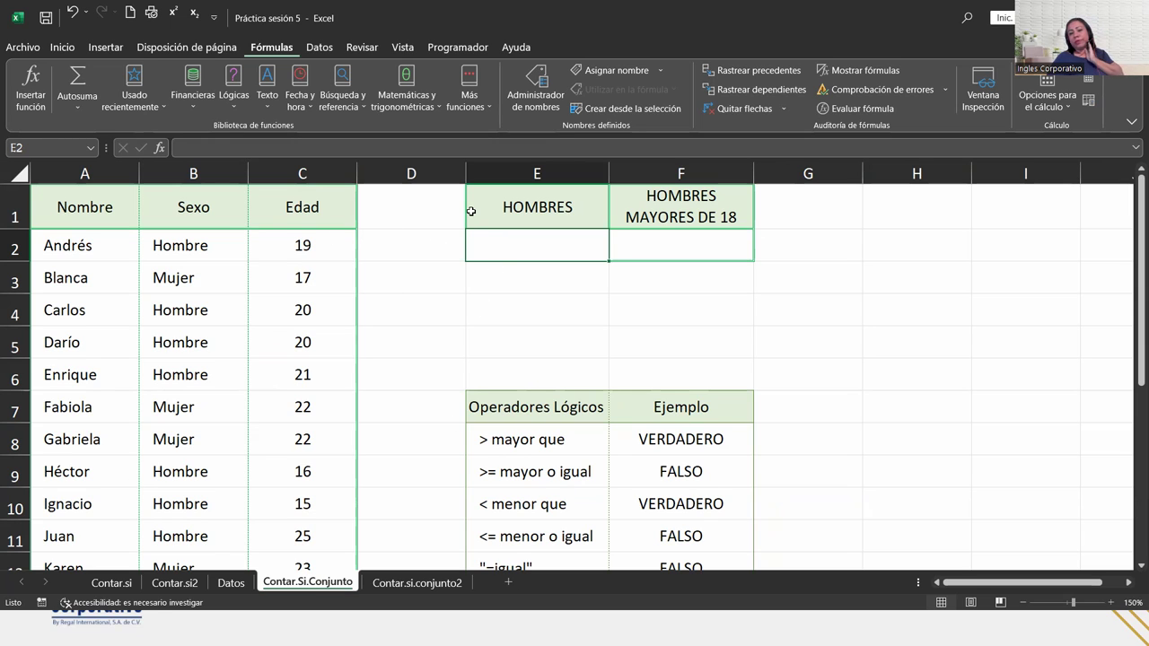
Step: Enter =CONTAR.SI(B2:B16;E1) in E2 to count the Sexo column against the HOMBRES header
click(567, 212)
click(585, 238)
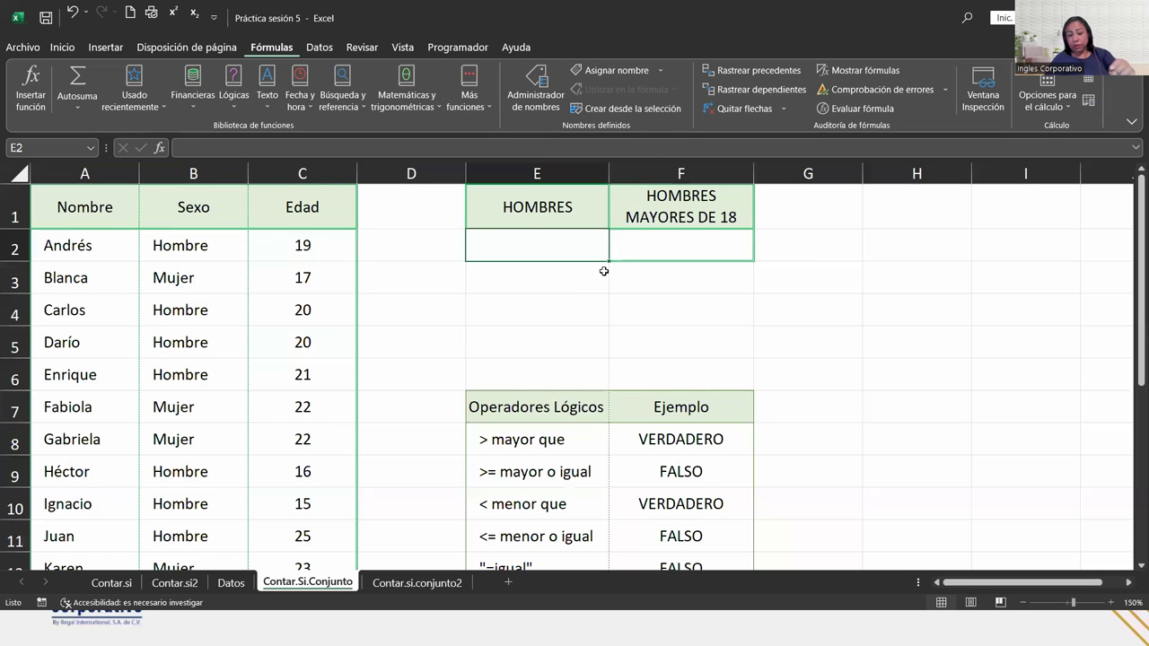
text(=co)
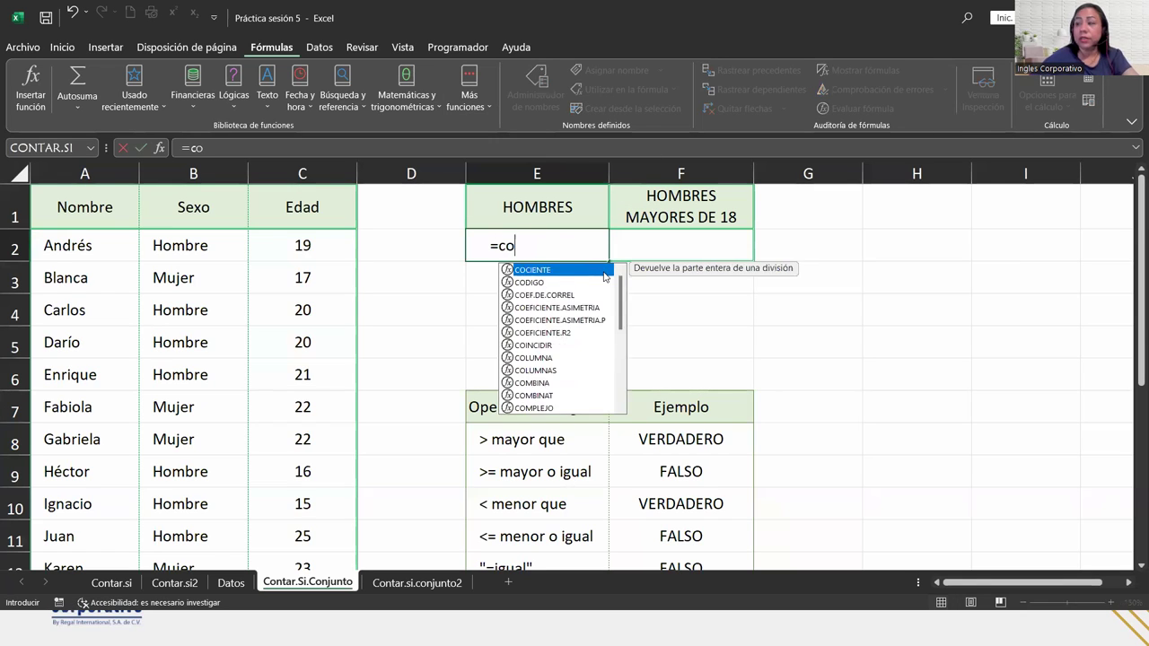
text(ntar.si)
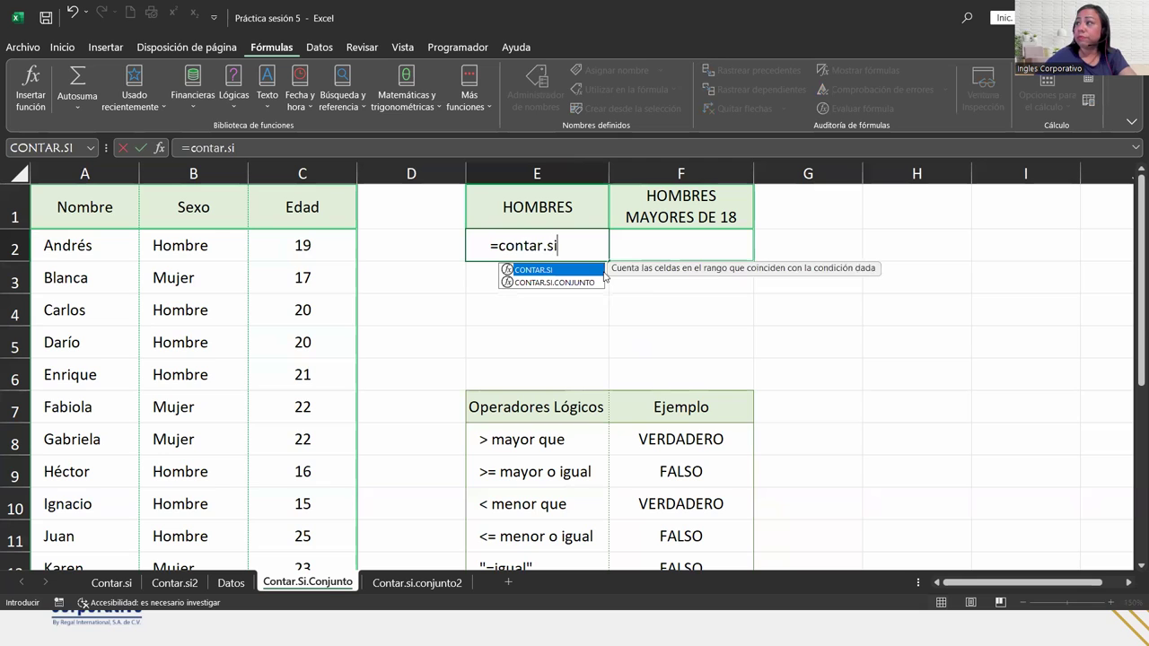
key(Tab)
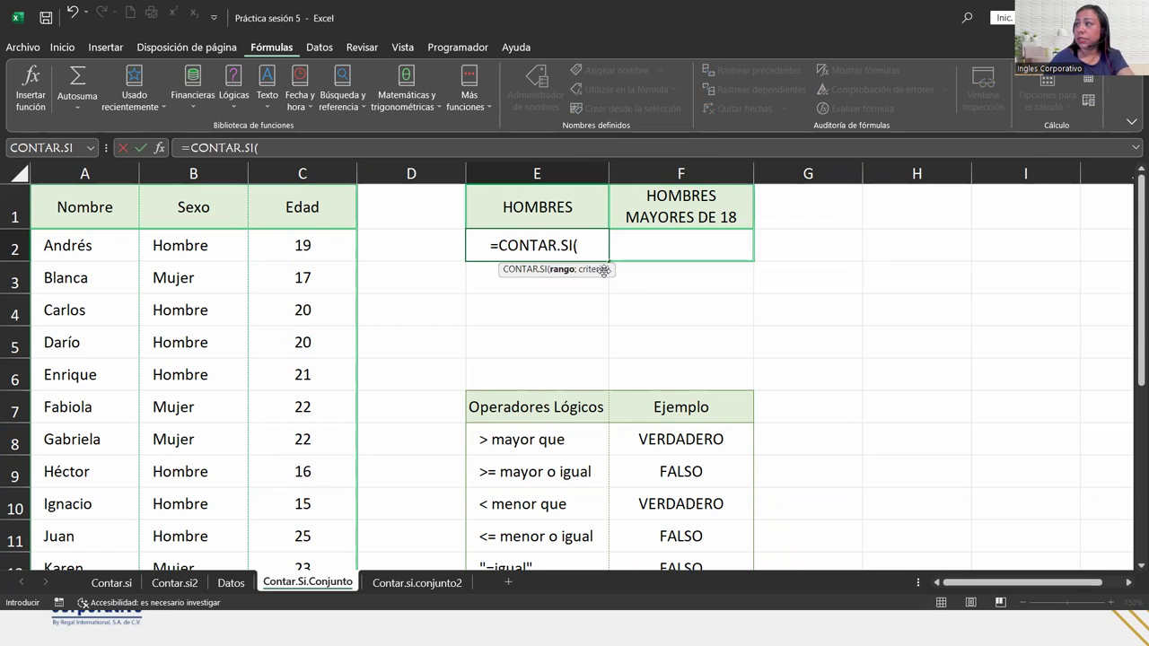
drag(206, 239, 212, 529)
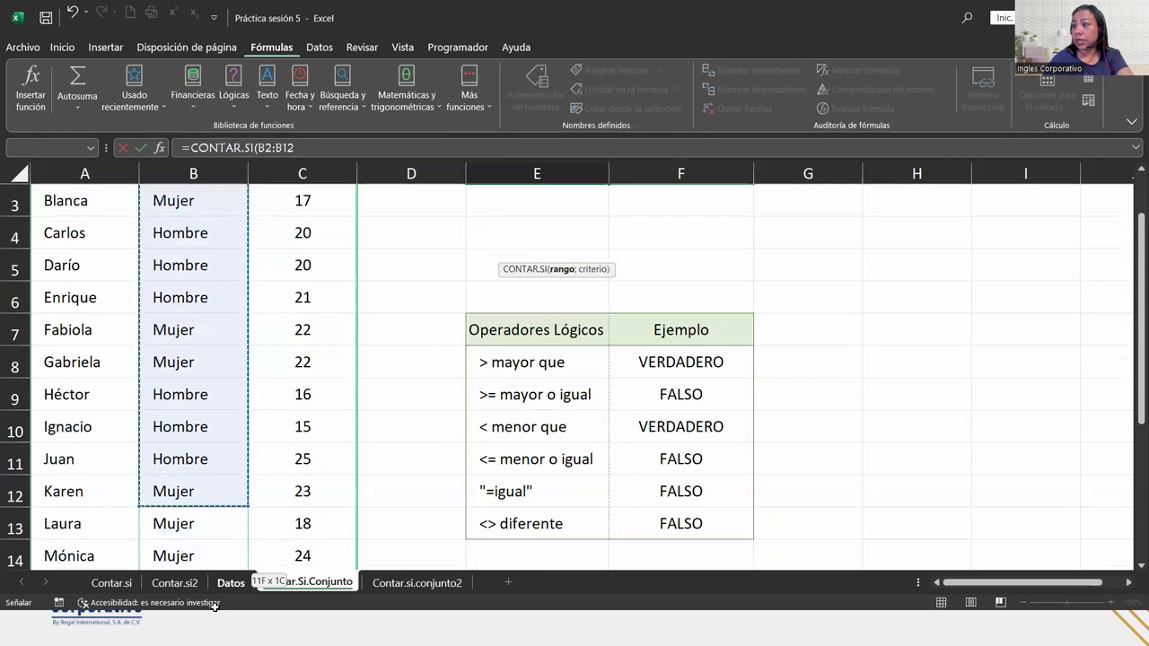
scroll(502, 359, up, 2)
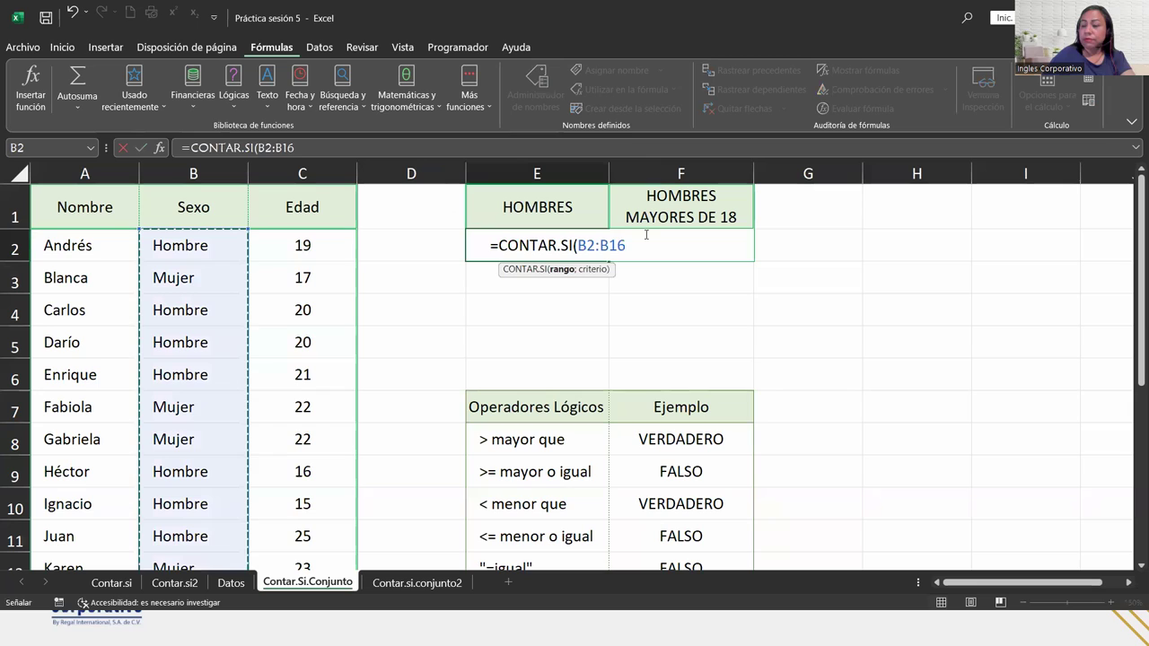
text(;)
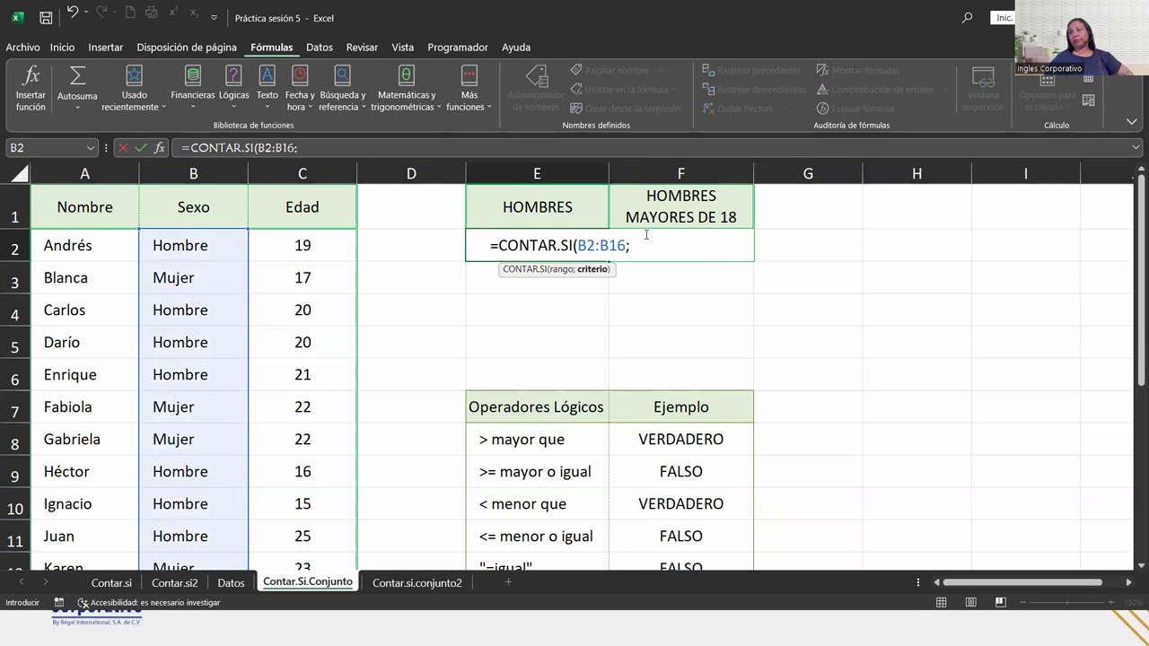
click(552, 188)
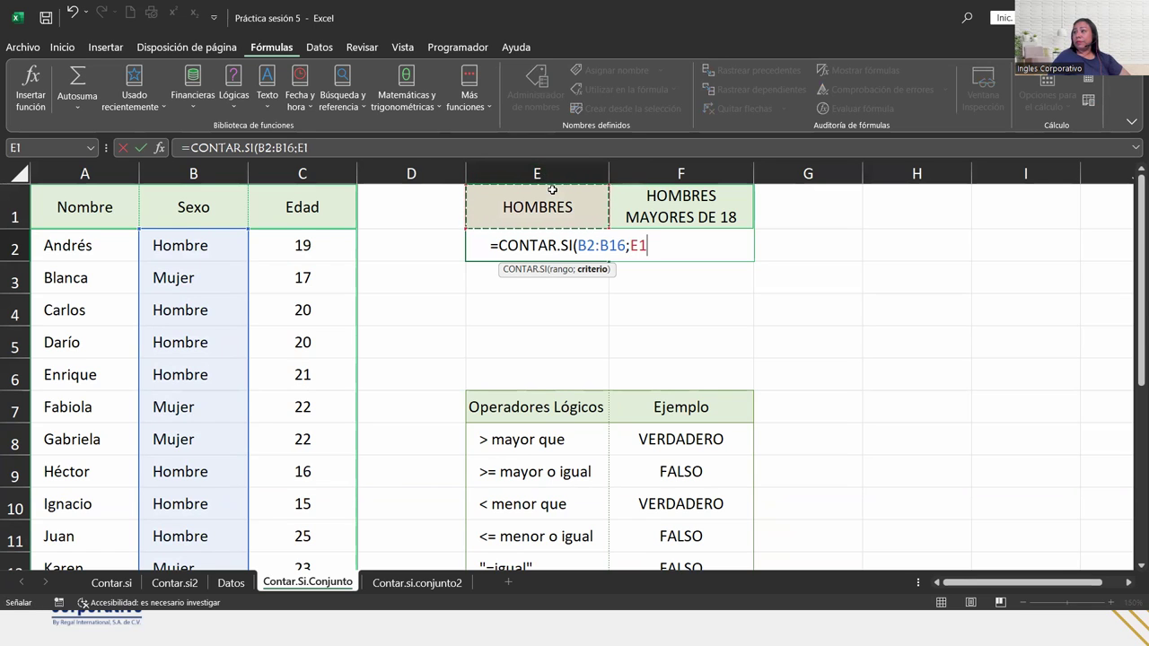
text())
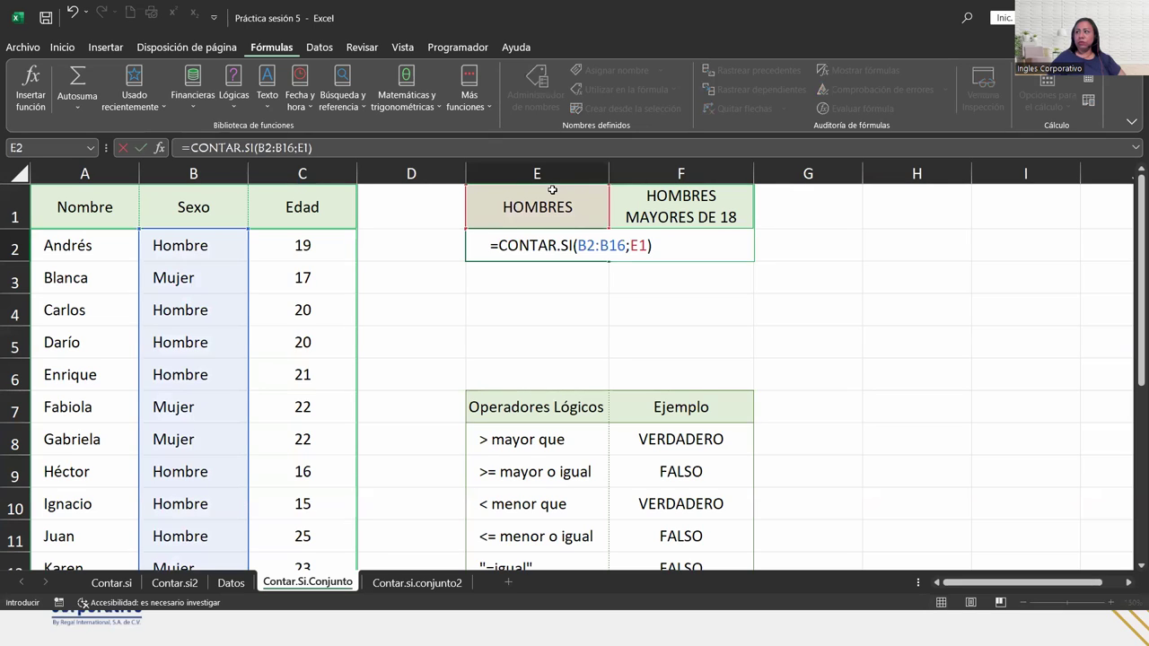
key(Return)
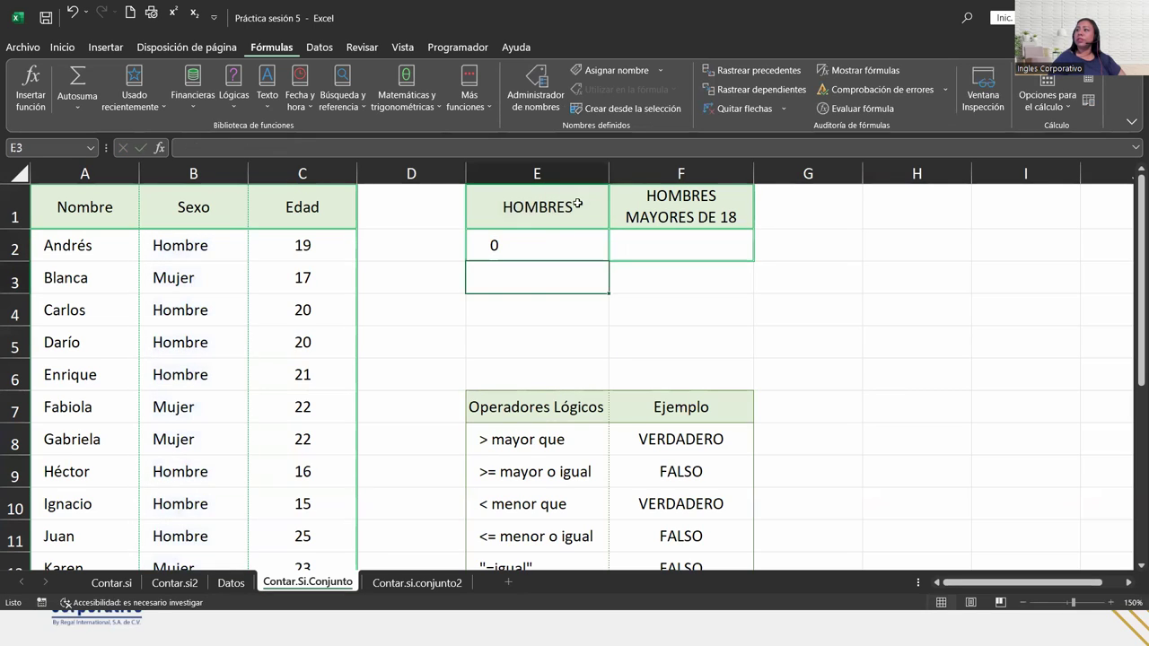
Step: Change the E1 header from HOMBRES to HOMBRE to match the Hombre entries in column B
double_click(584, 207)
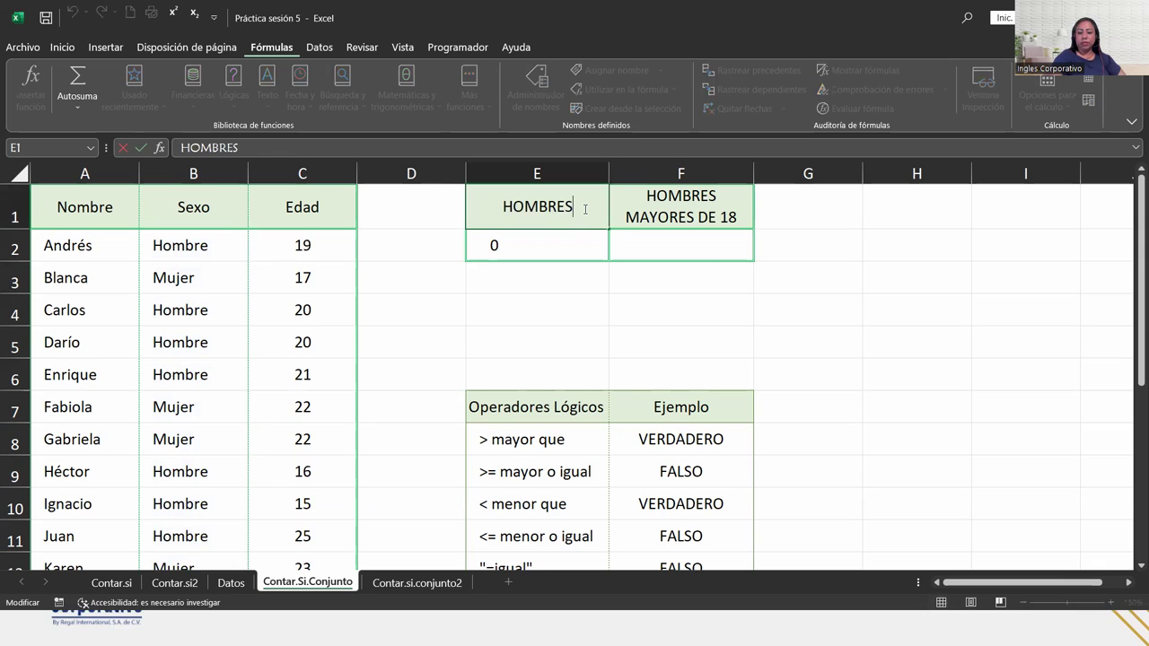
key(BackSpace)
key(Return)
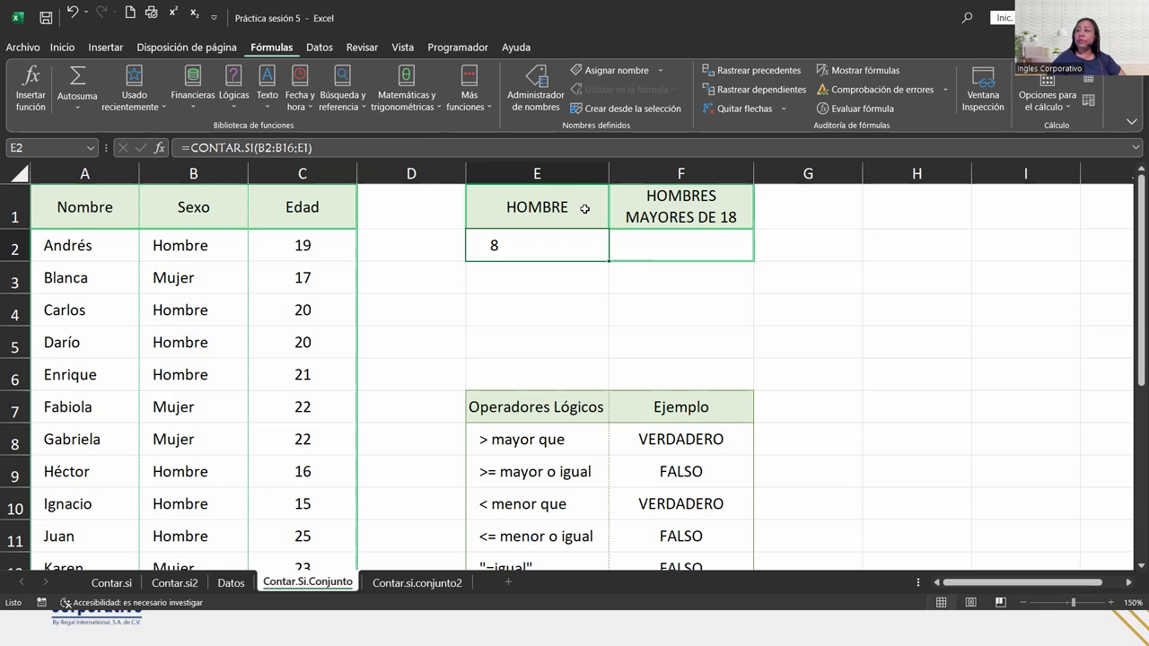
click(233, 243)
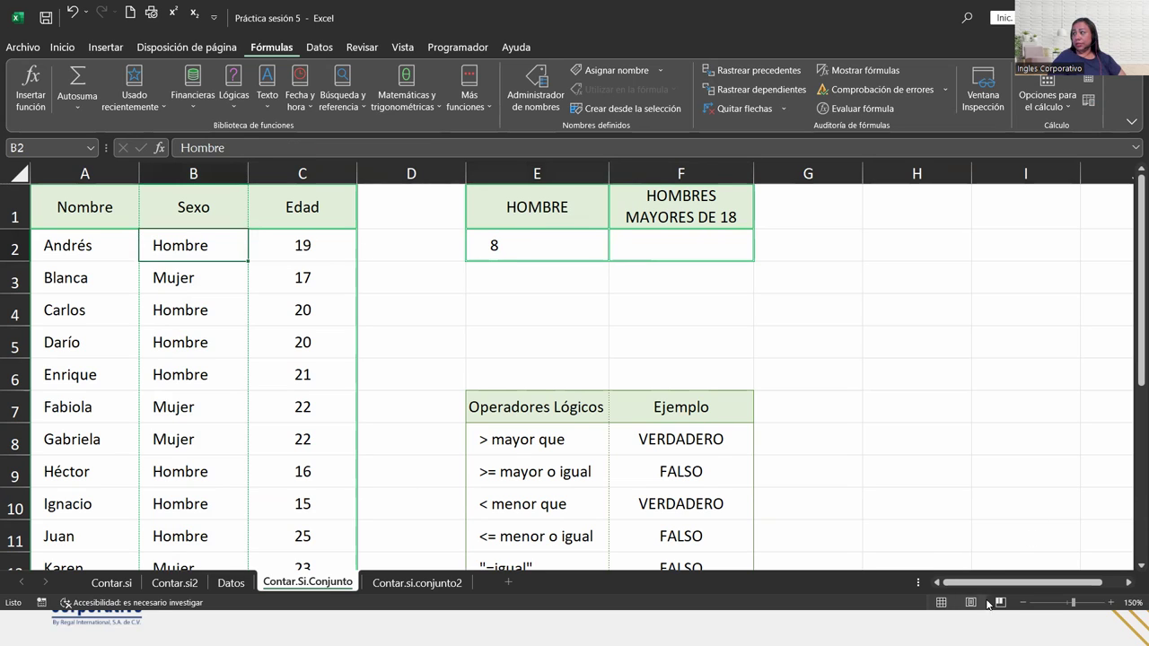
Step: Zoom the sheet out to show the whole table and select F2
click(1022, 602)
click(1023, 602)
click(1023, 602)
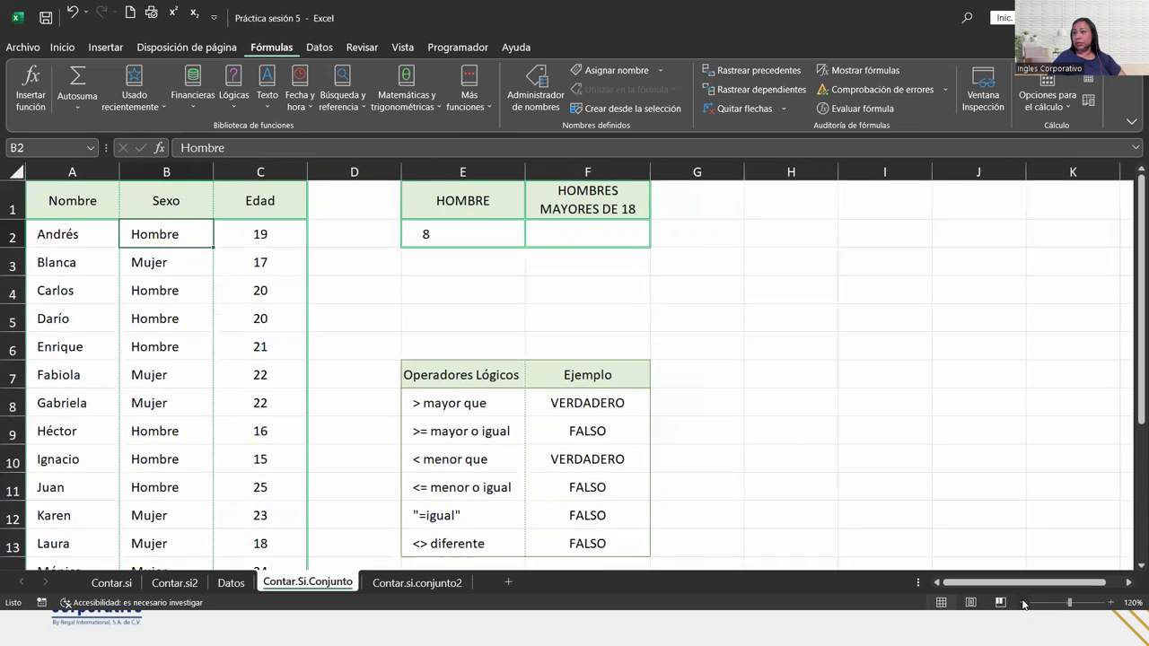
click(1023, 602)
click(1023, 602)
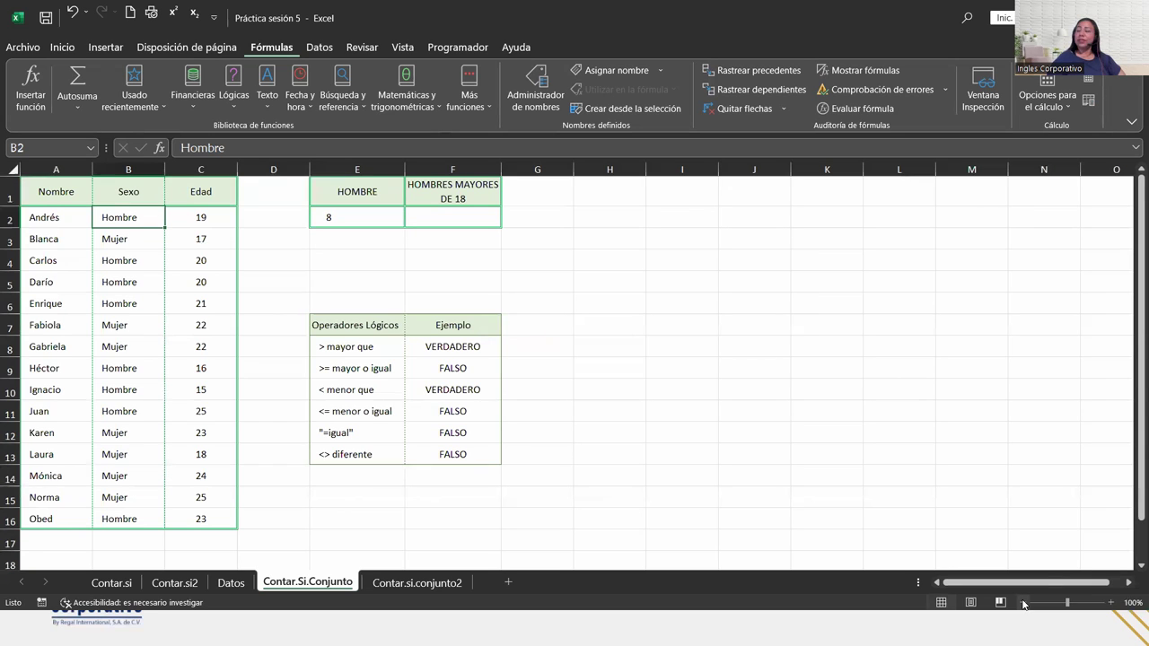
click(453, 216)
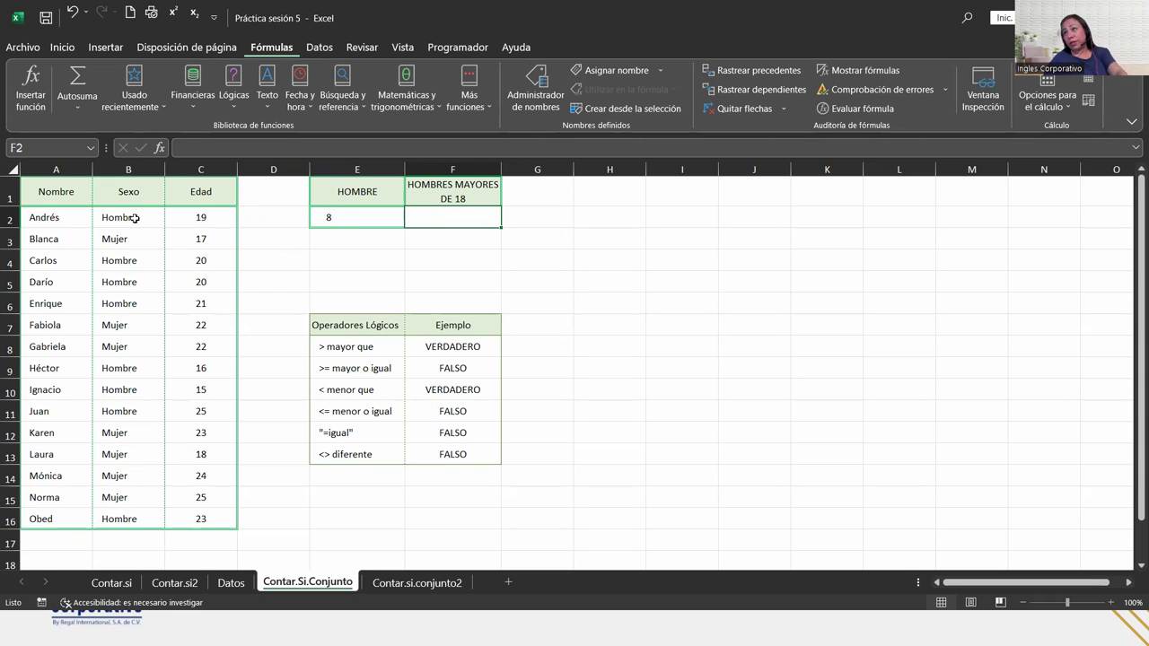
drag(133, 217, 182, 222)
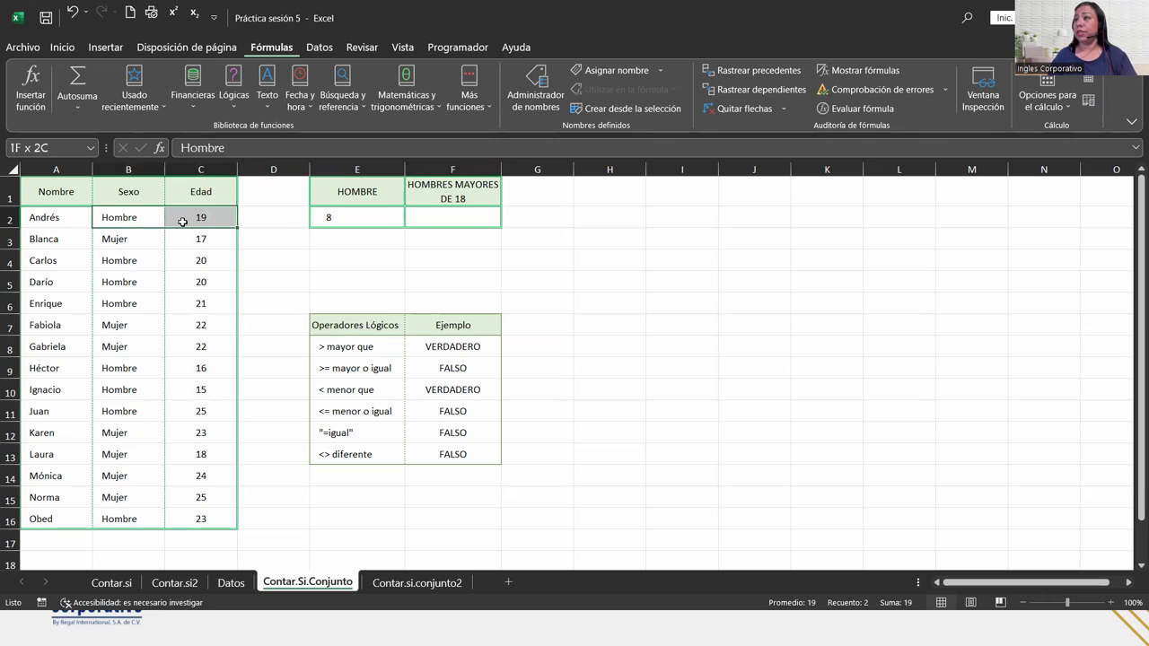
ctrl+click(150, 262)
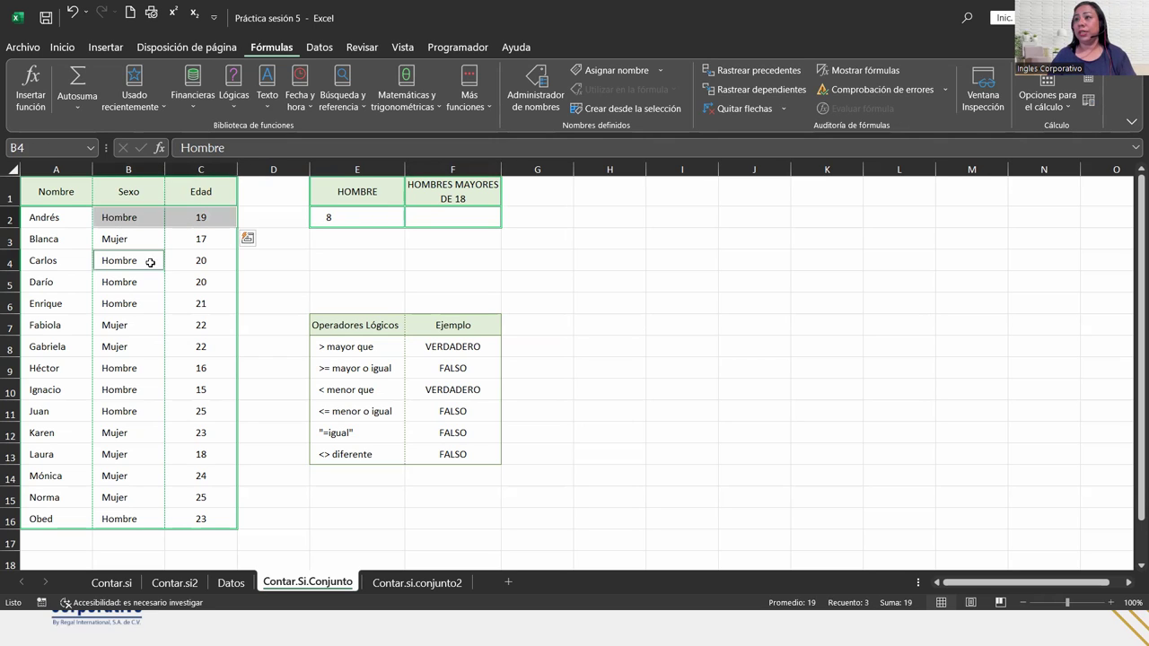
drag(150, 262, 201, 297)
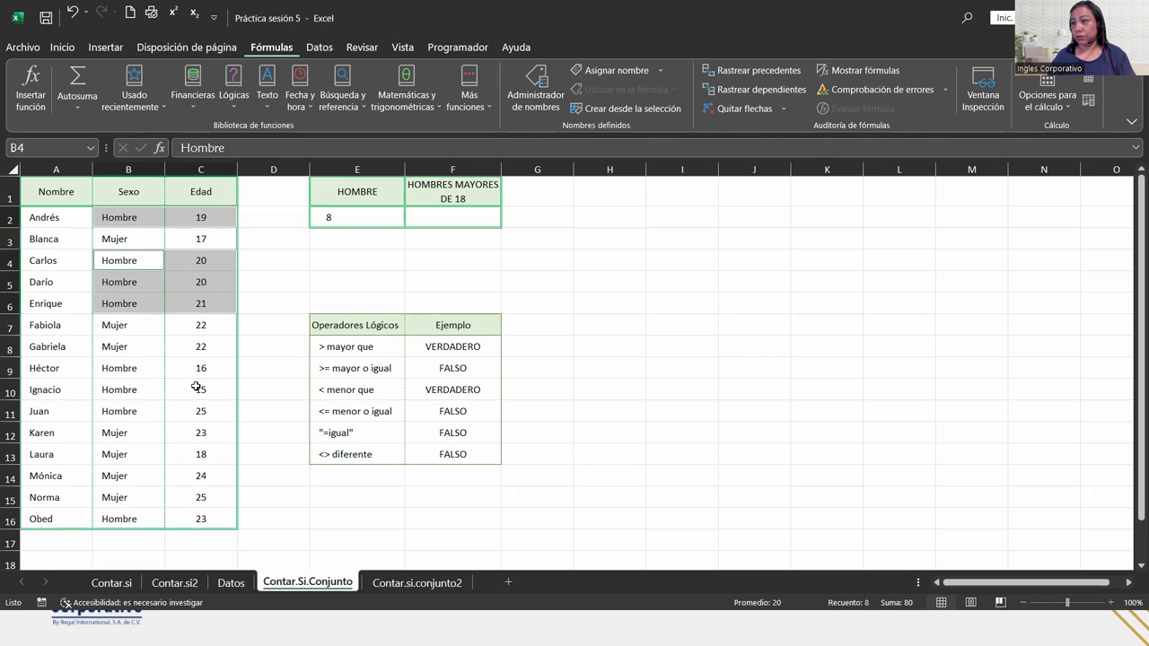
mouse_move(132, 410)
mouse_down()
mouse_move(193, 423)
mouse_move(194, 408)
mouse_up()
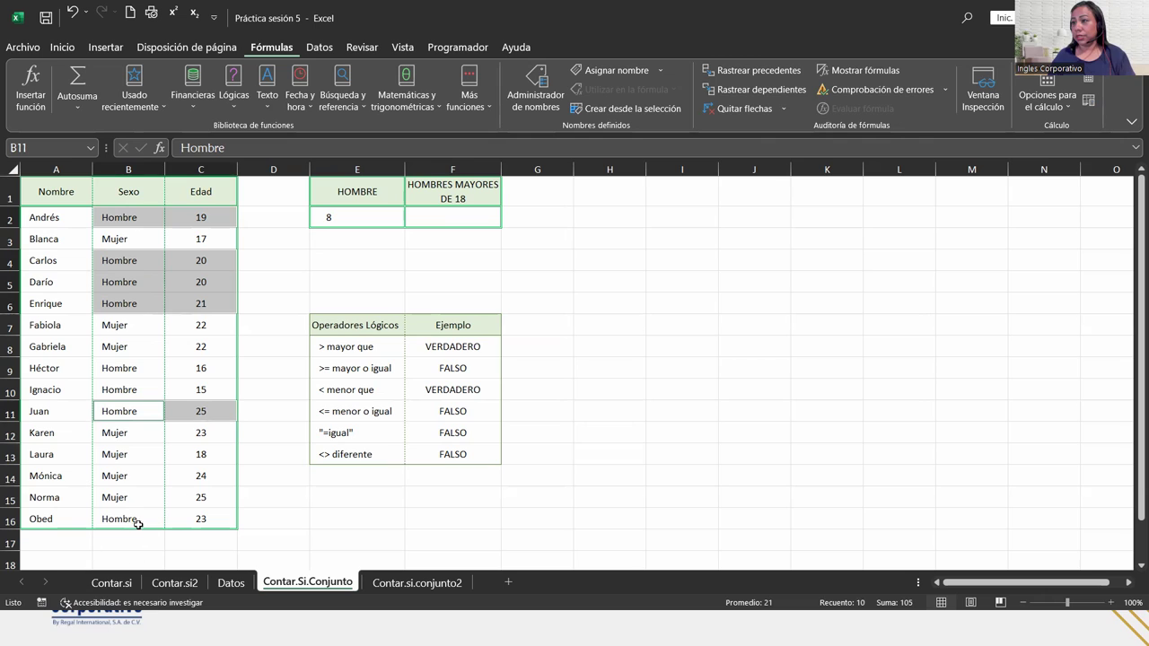
drag(138, 524, 181, 519)
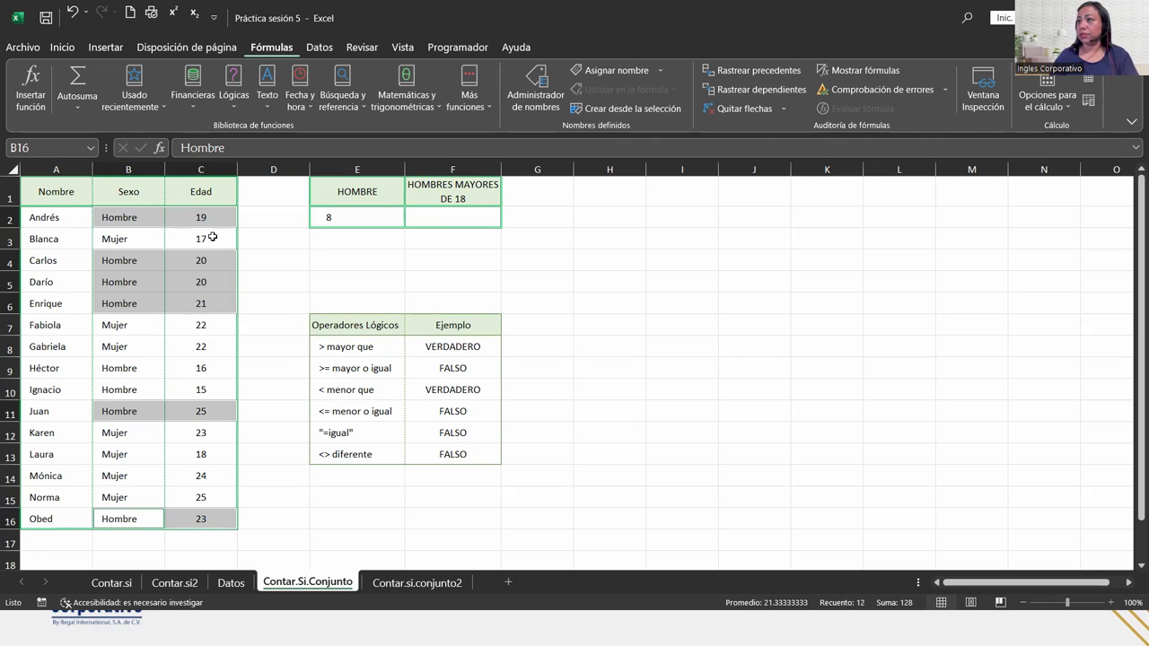
Step: Insert CONTAR.SI.CONJUNTO into F2 from Fórmulas > Más funciones > Estadísticas
click(445, 223)
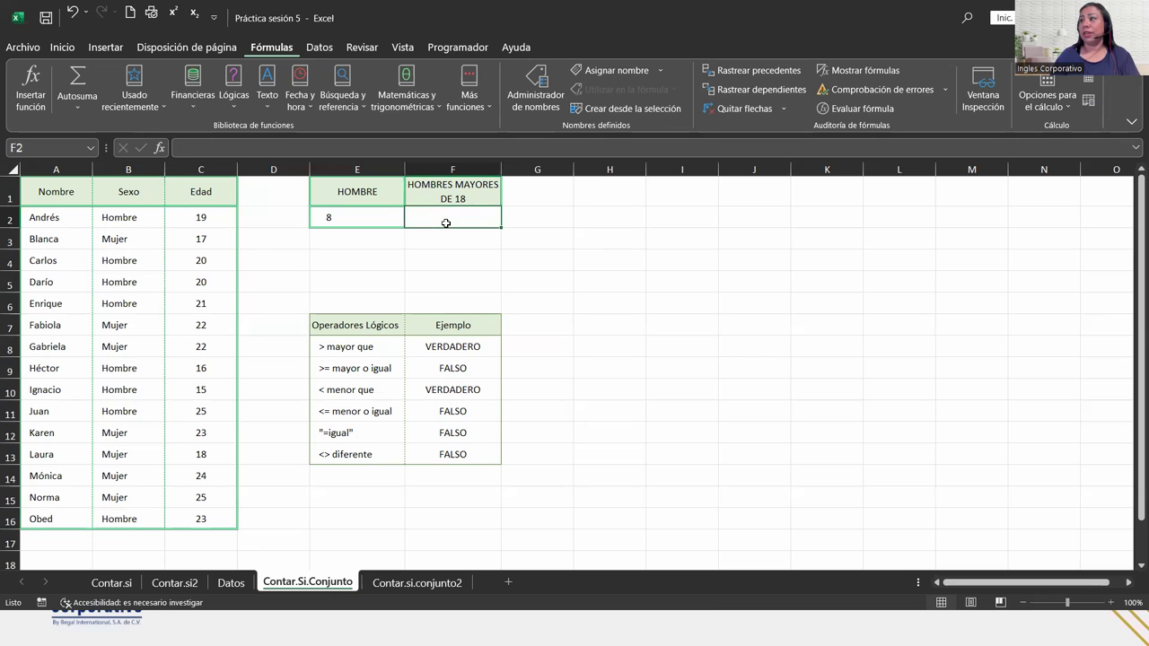
click(469, 97)
mouse_move(493, 128)
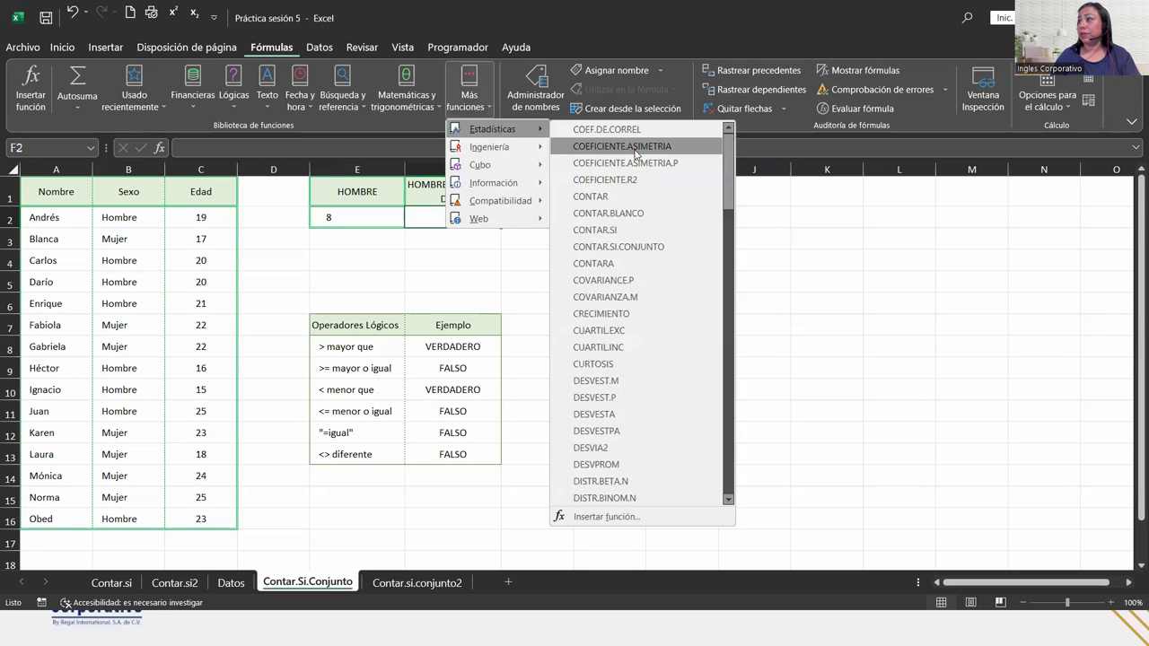
click(671, 247)
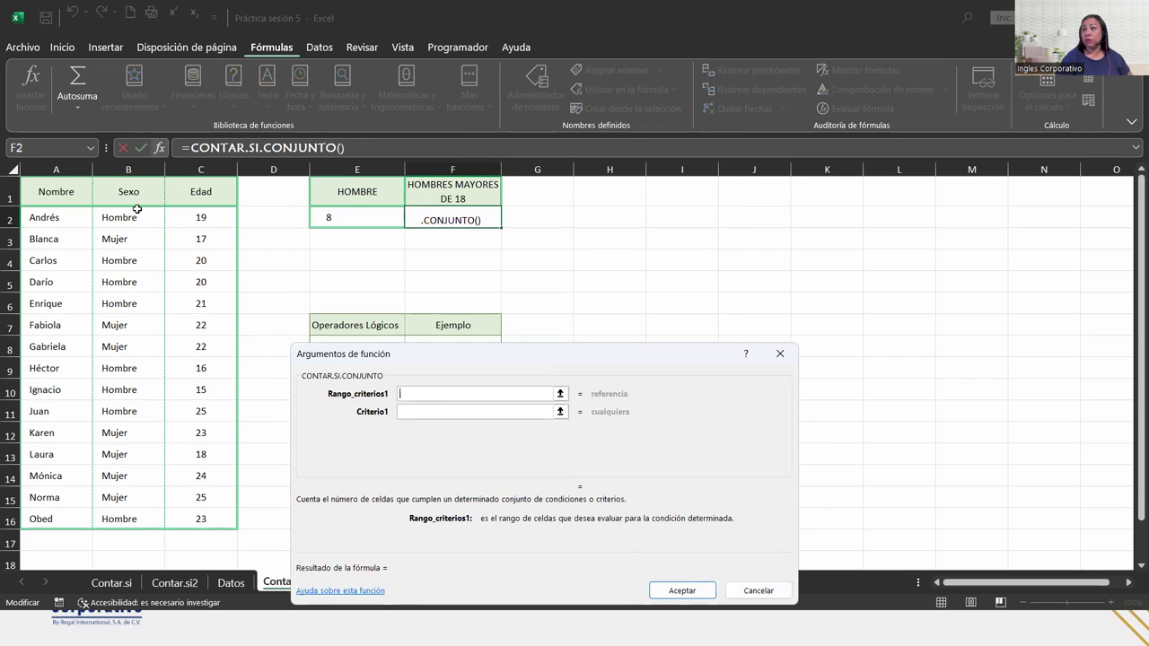
Step: Set Rango_criterios1 to B2:B16 and Criterio1 to E1, previewing 8
drag(137, 209, 152, 520)
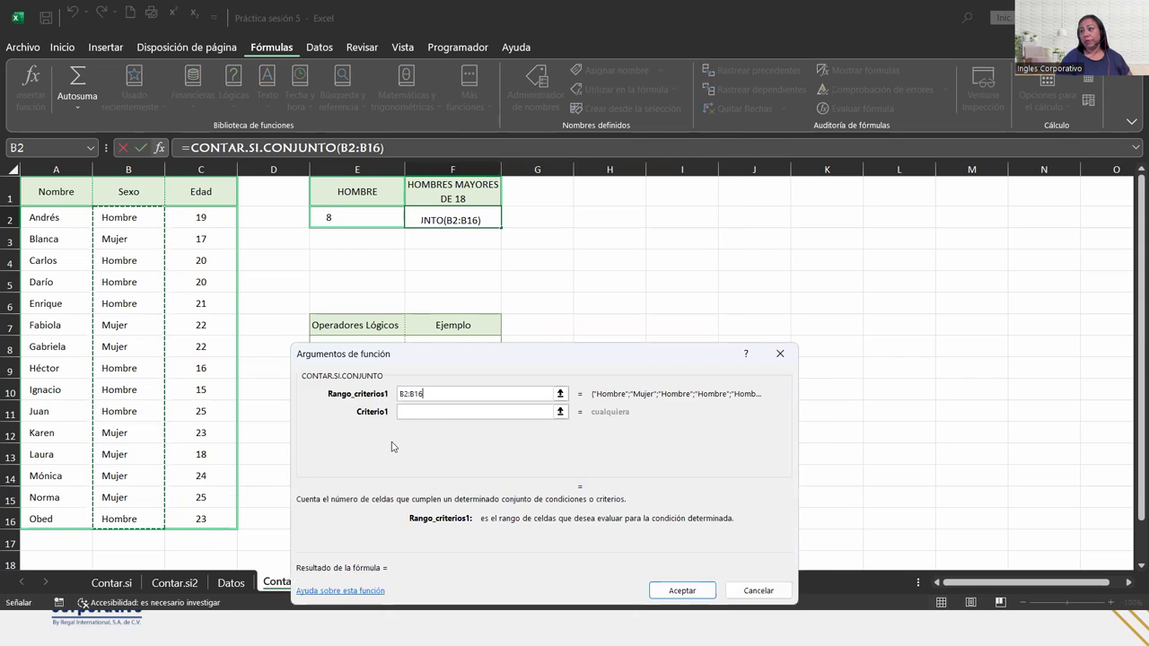
click(437, 409)
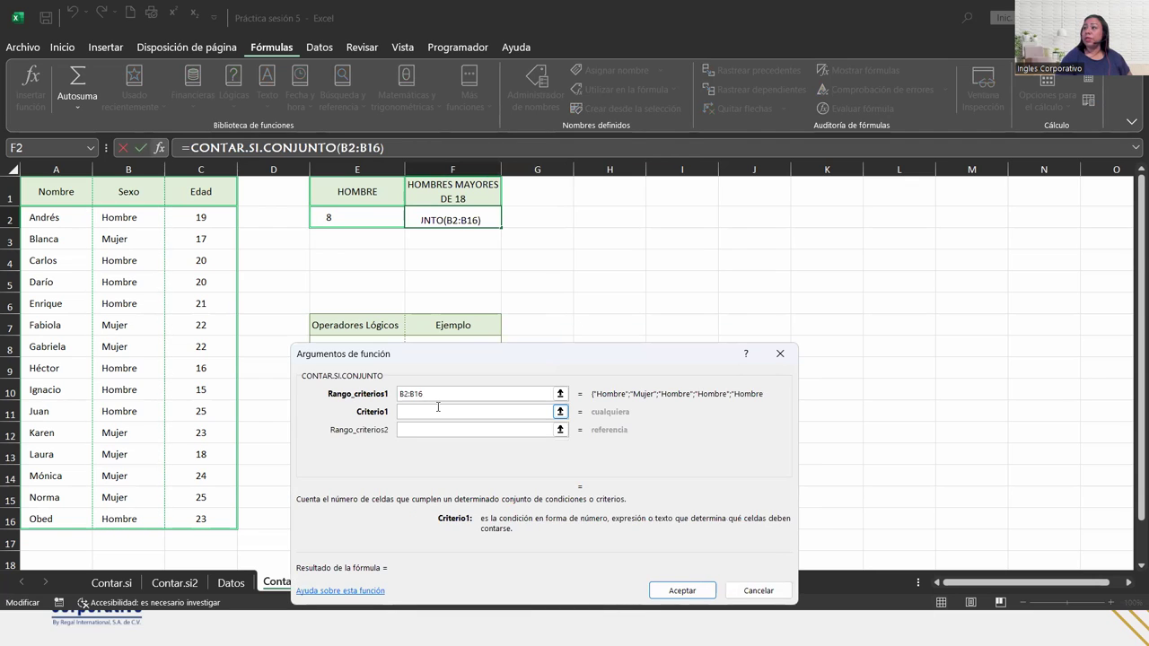
click(335, 197)
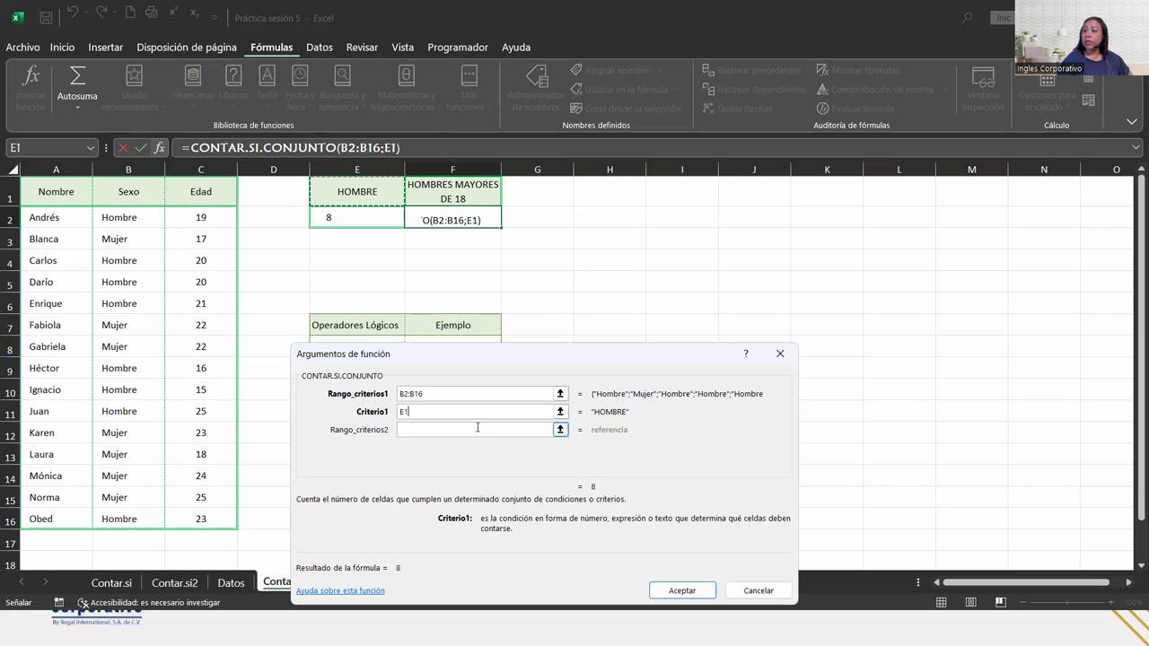
click(409, 429)
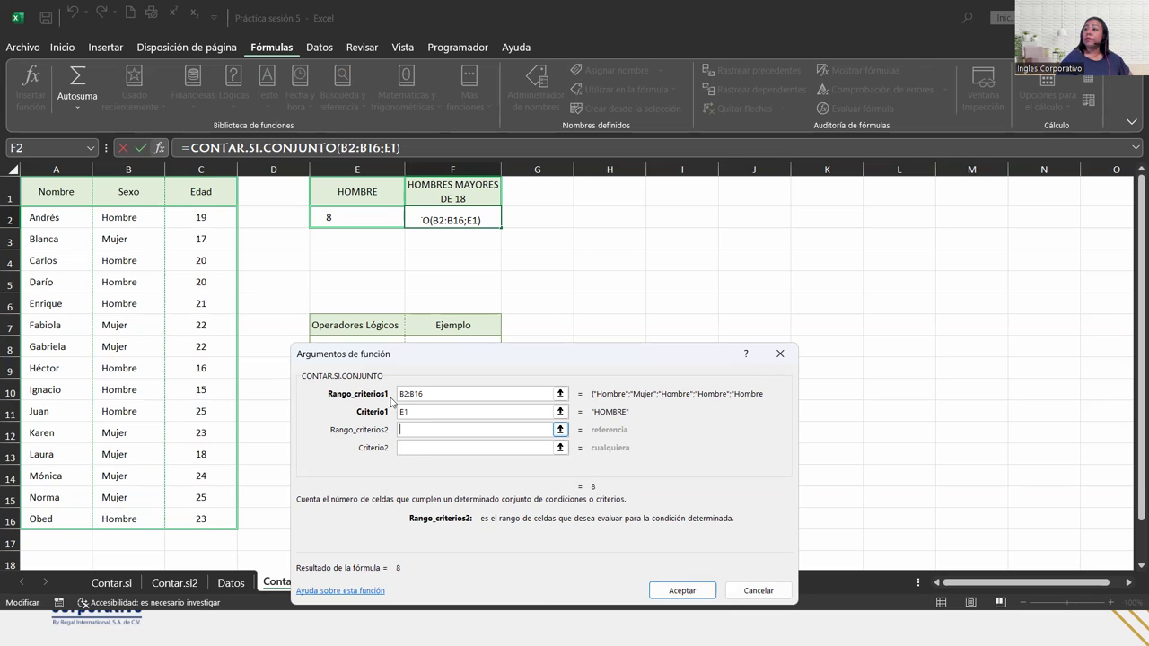
Step: Add C2:C16 with criterion >=18 as the second condition and accept, giving 6
drag(193, 225, 215, 521)
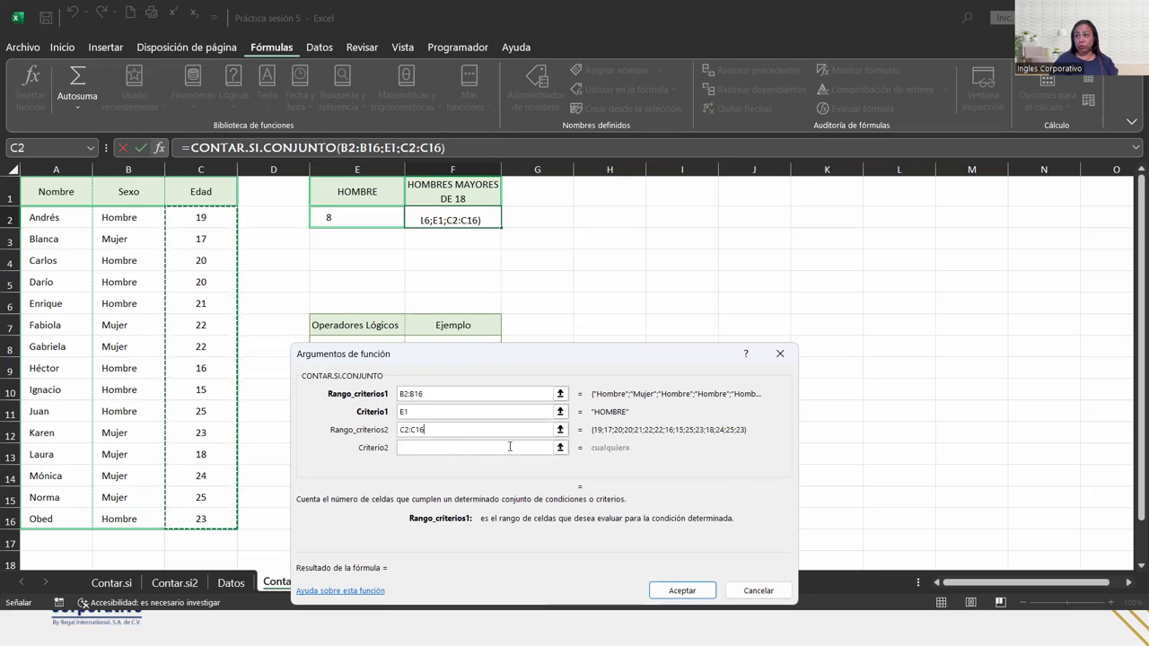
click(467, 448)
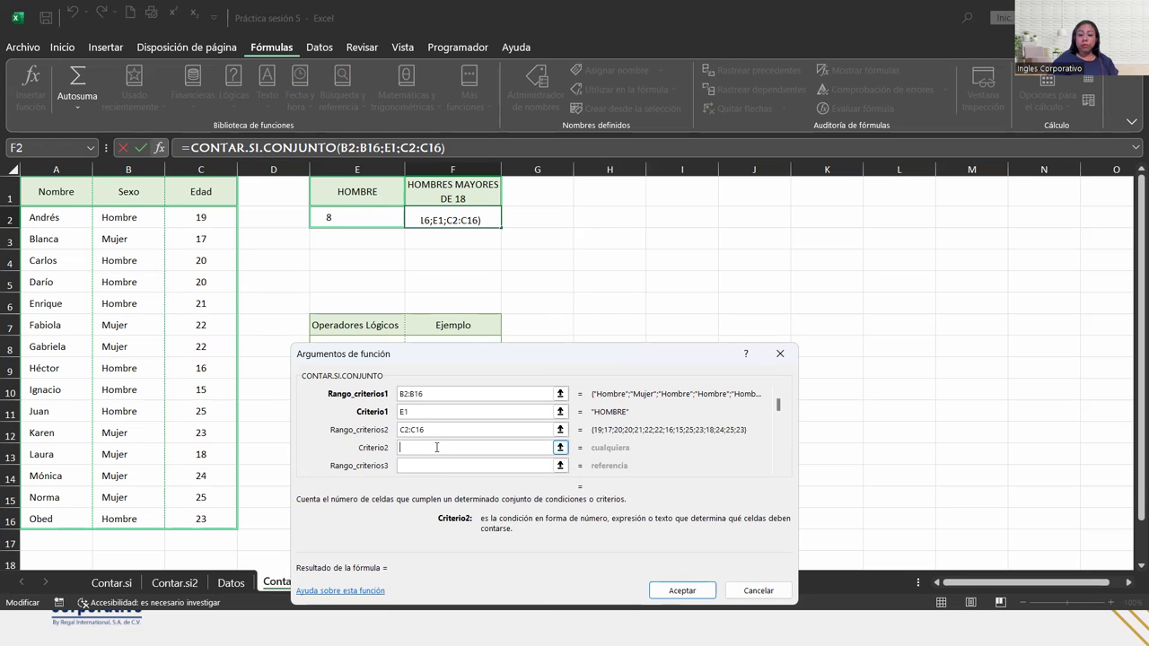
text(>=18)
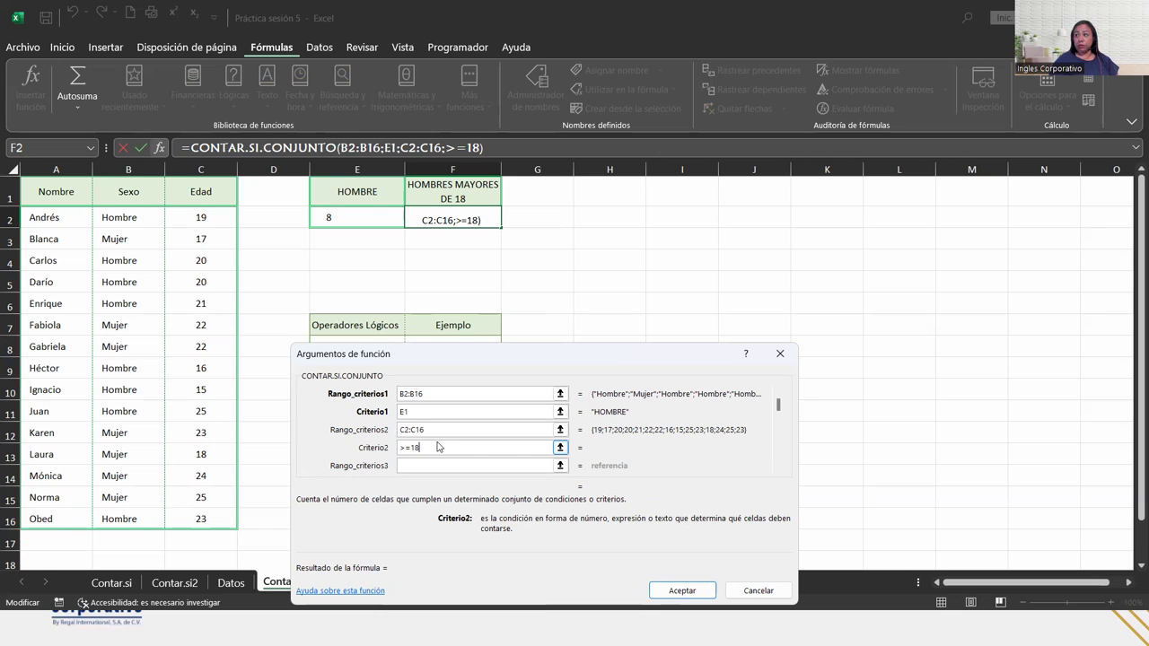
click(688, 591)
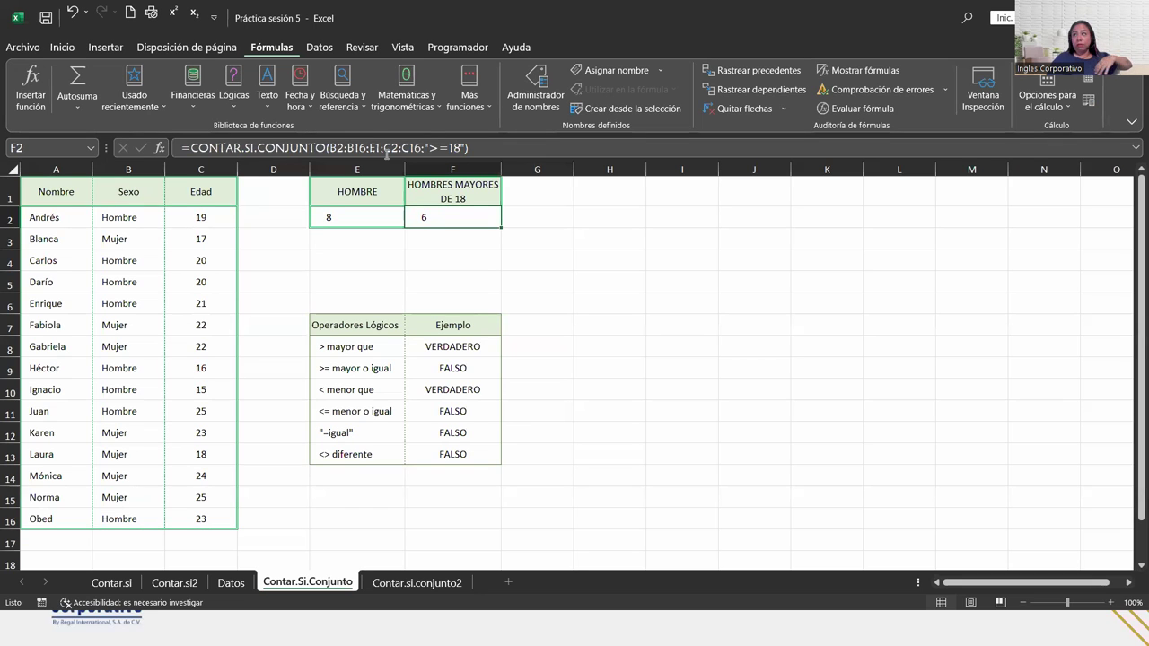
Step: Review the F2 formula's range and criterion arguments and re-enter it, keeping 6
double_click(440, 217)
click(548, 237)
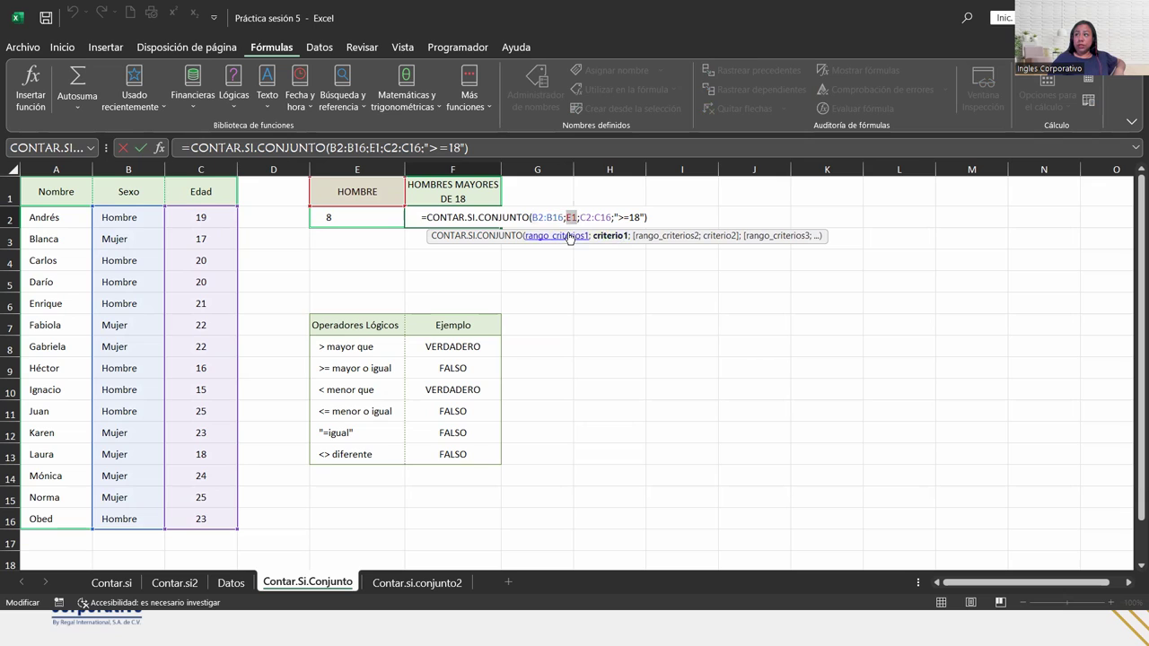
click(610, 236)
click(556, 236)
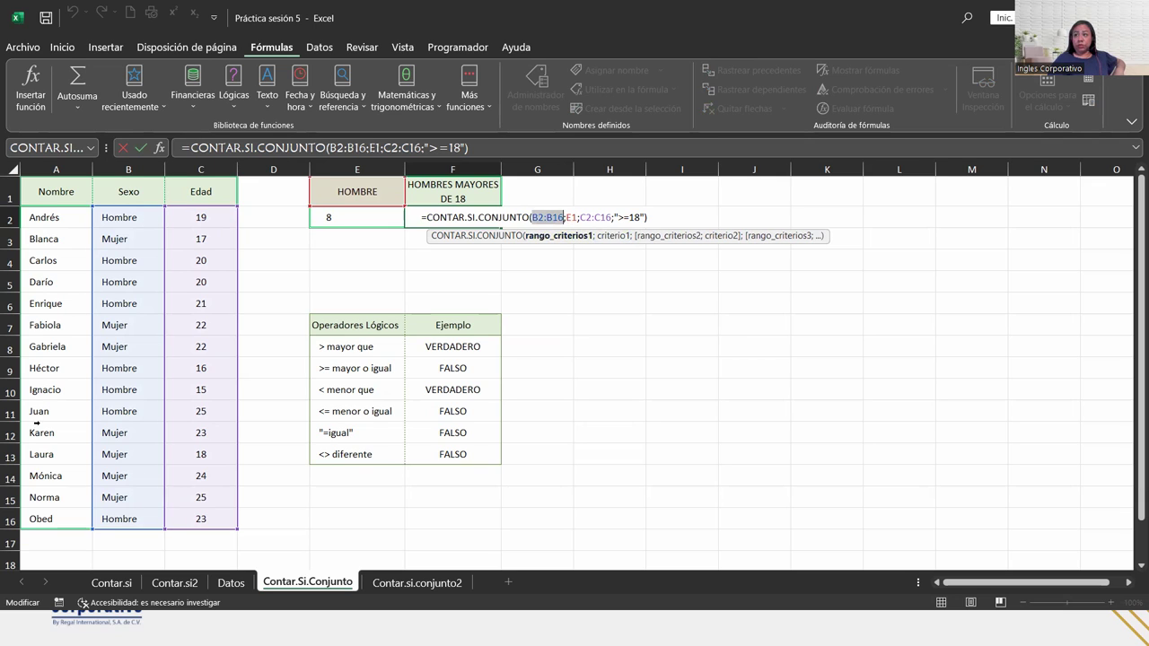
key(Return)
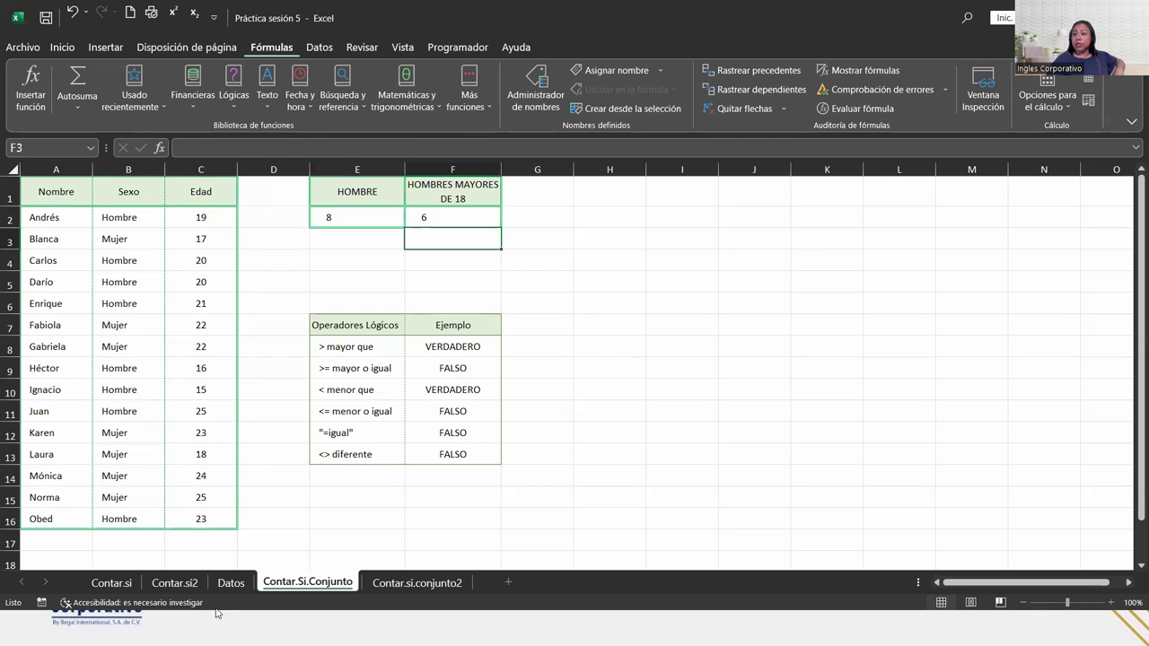
Step: On the Contar.si sheet, start a CONTAR.SI.CONJUNTO function in D4
click(112, 583)
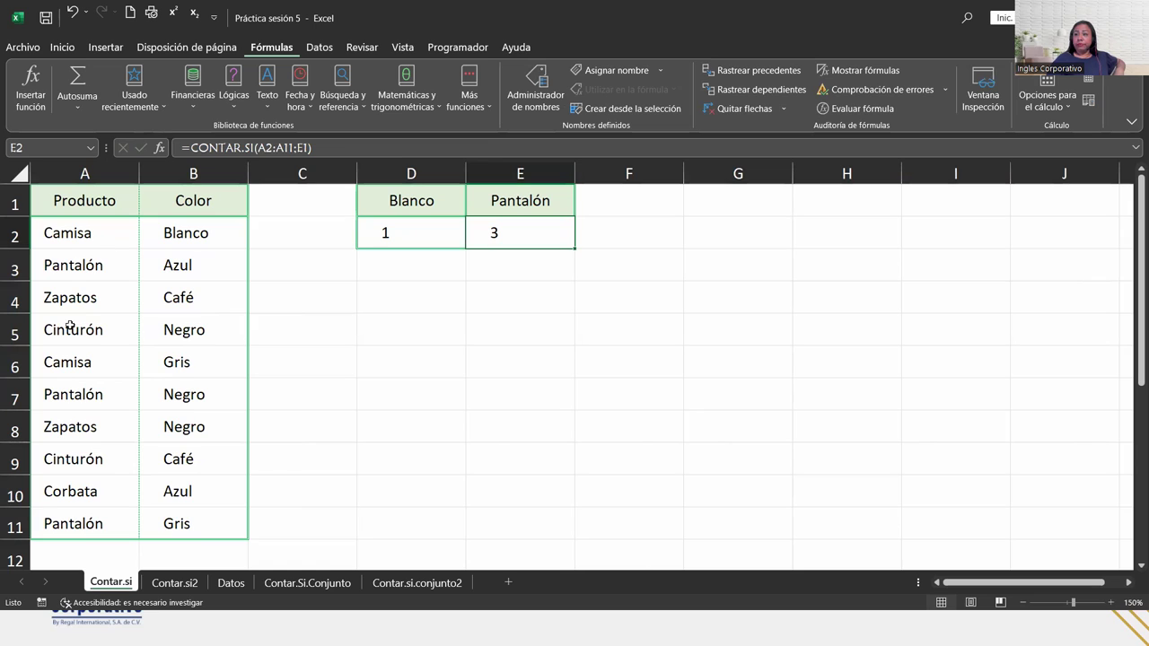
click(454, 300)
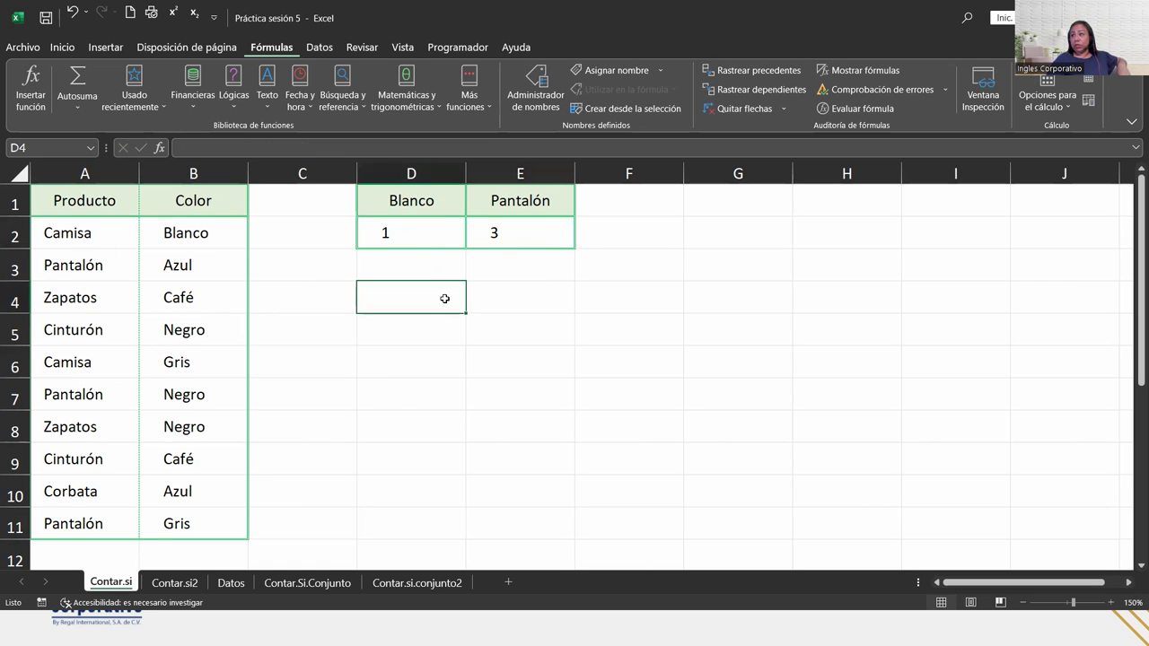
text(=cn)
key(BackSpace)
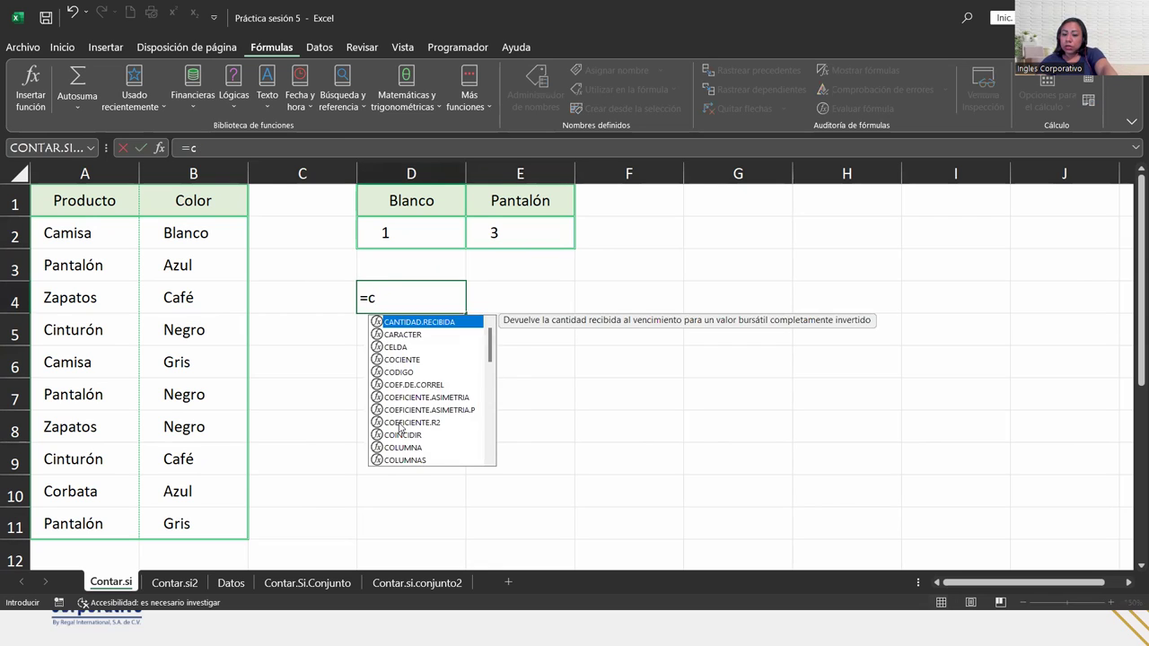
text(on)
key(Down)
key(Down)
key(Down)
key(Down)
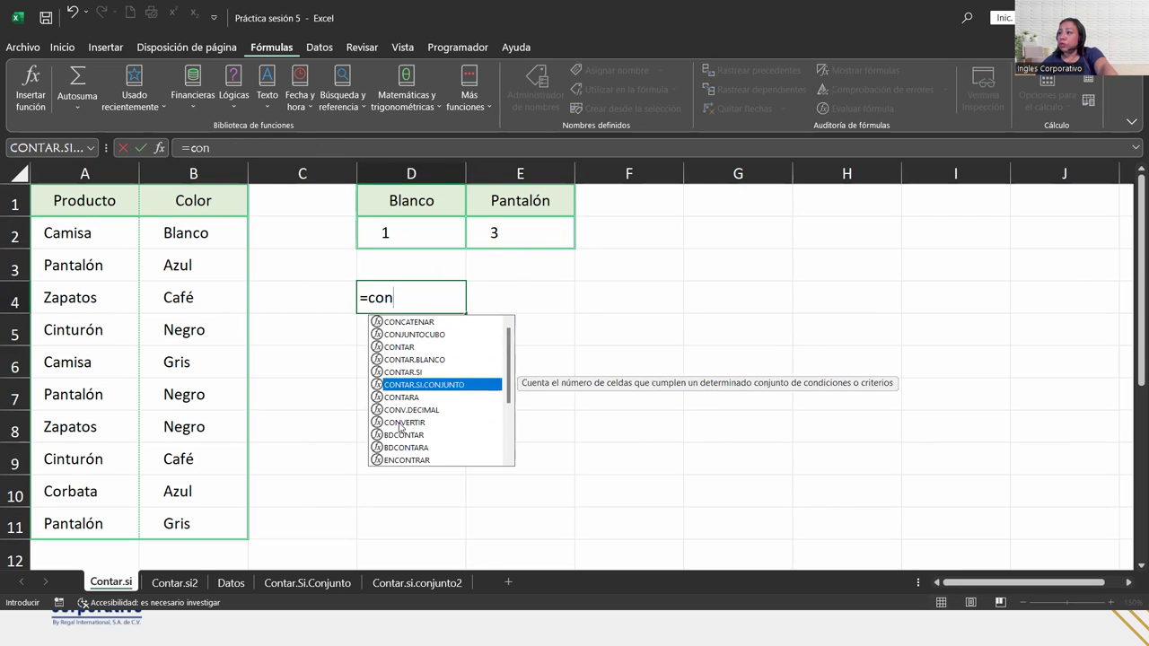
key(Tab)
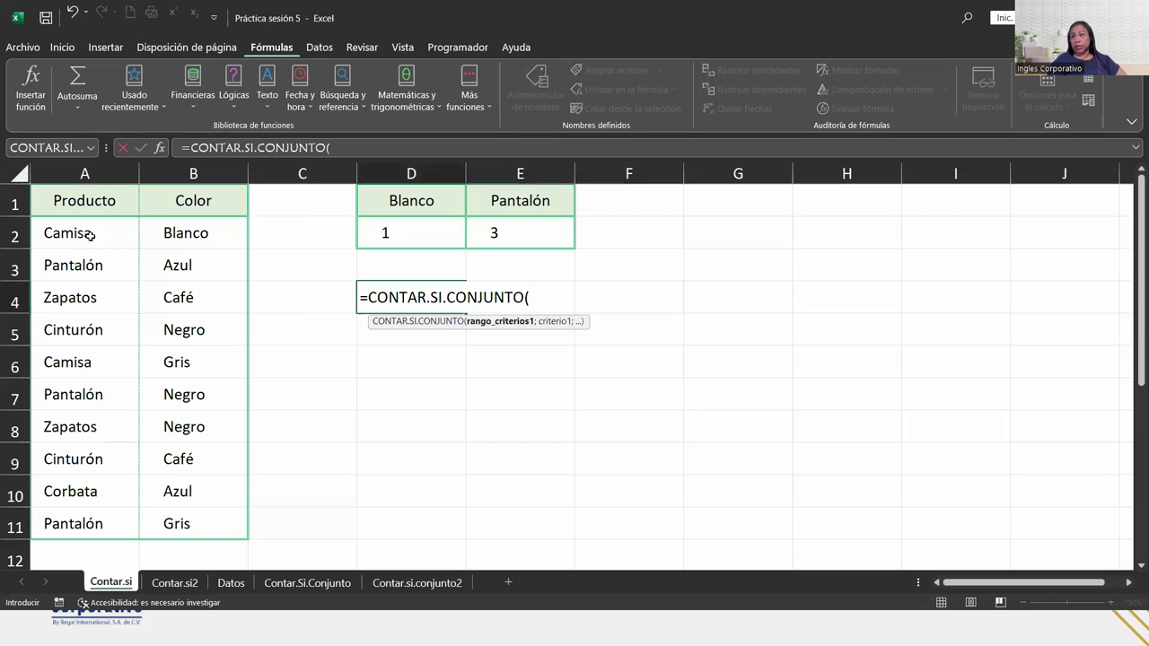
Step: Complete D4 as =CONTAR.SI.CONJUNTO(A2:A11;"Camisa";A2:A11;"Pantalón"), which returns 0
drag(89, 235, 81, 514)
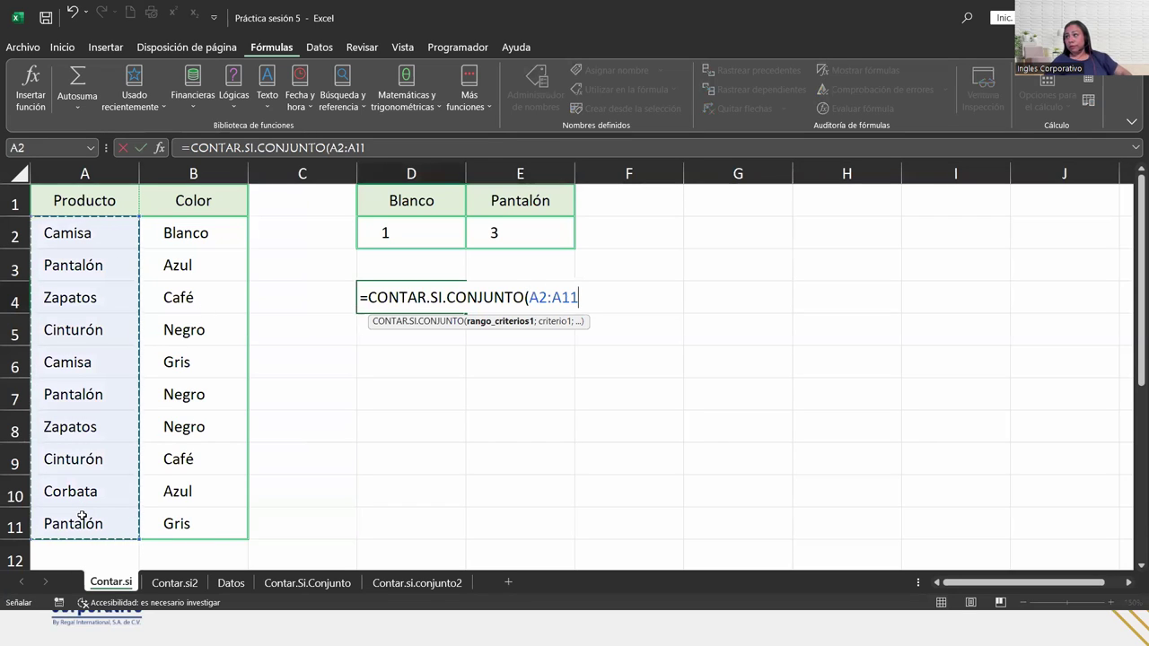
text(;)
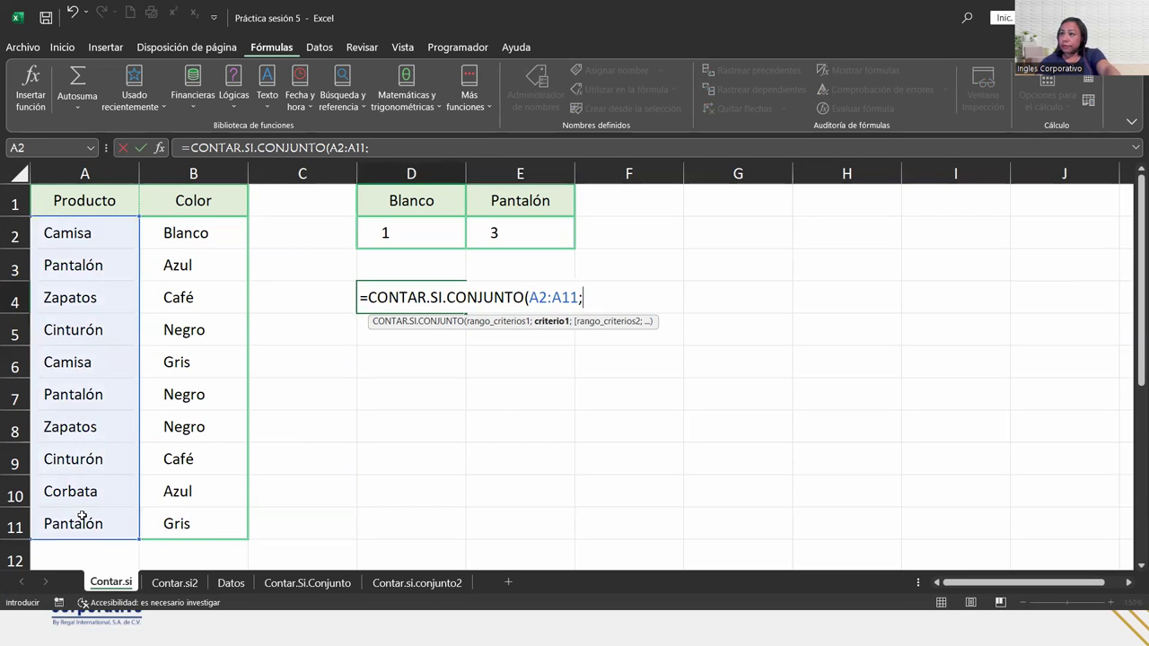
text(#Camia)
key(BackSpace)
key(BackSpace)
key(BackSpace)
key(BackSpace)
key(BackSpace)
key(BackSpace)
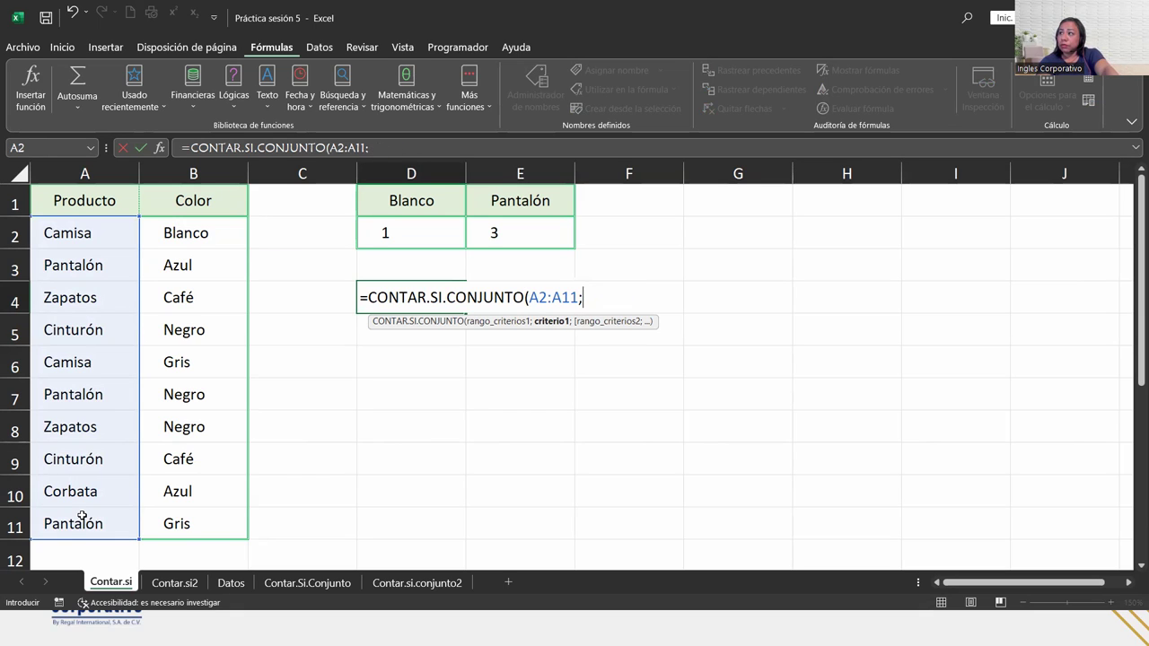
text("Camisa";)
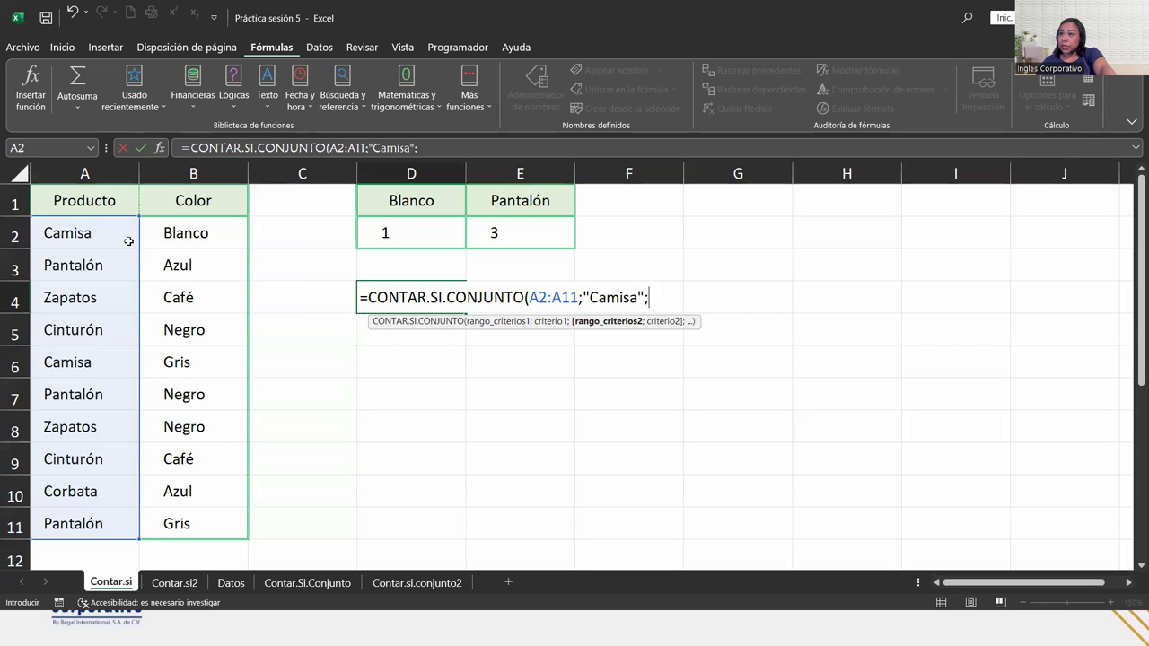
drag(95, 229, 104, 524)
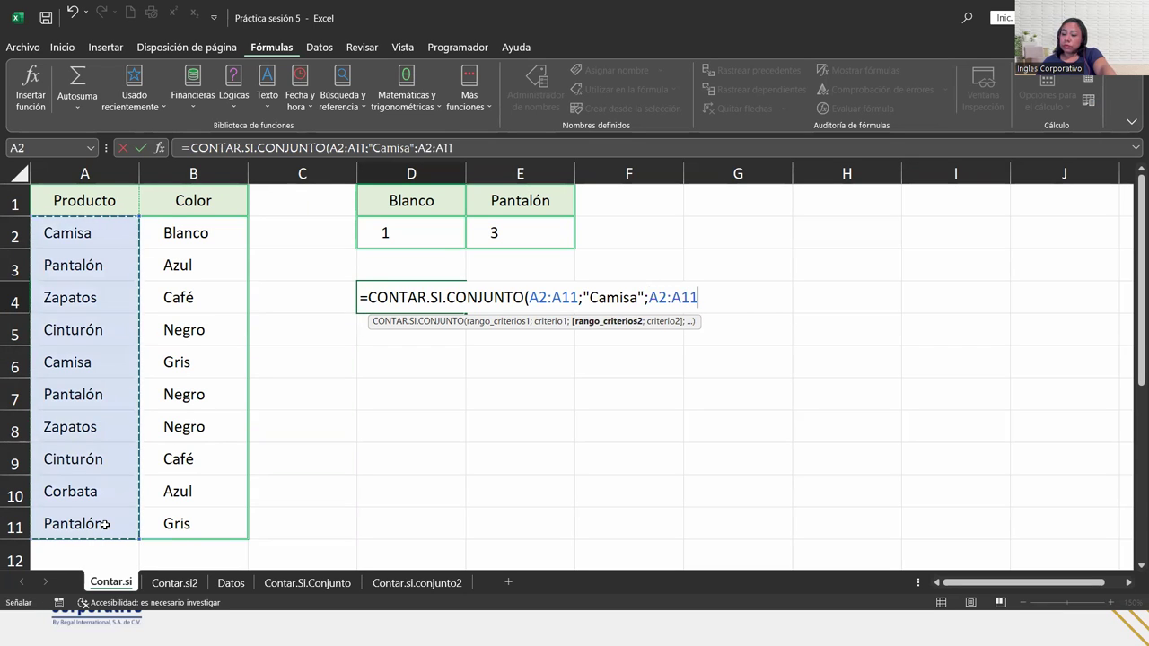
text(;"Pantal)
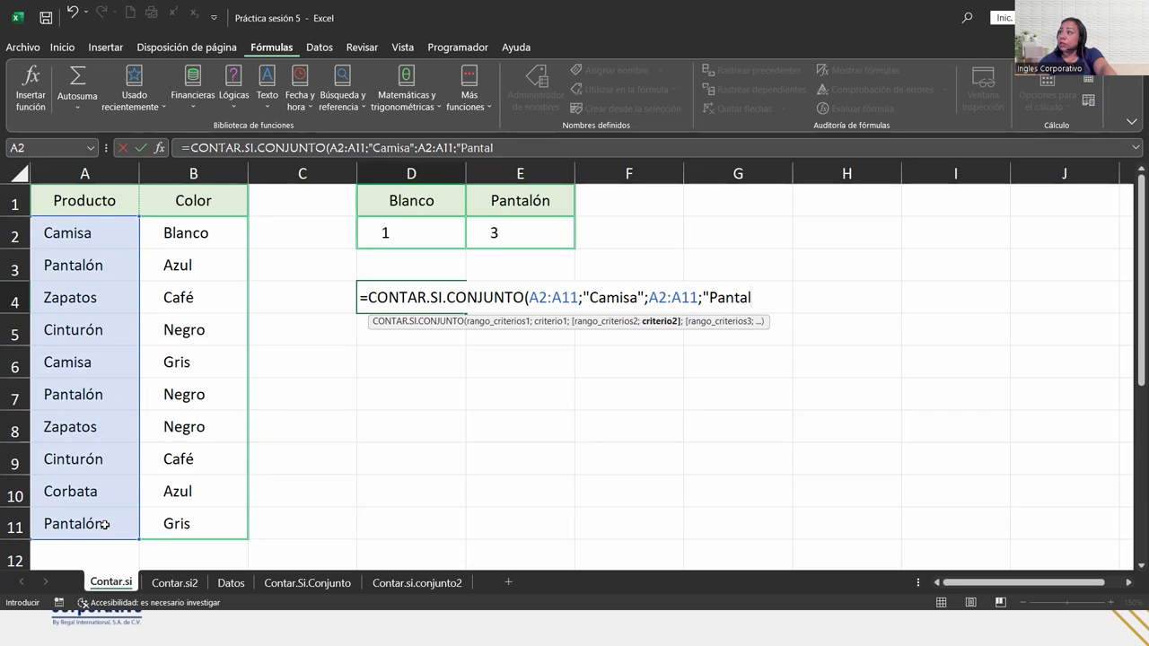
text(ón"))
key(Return)
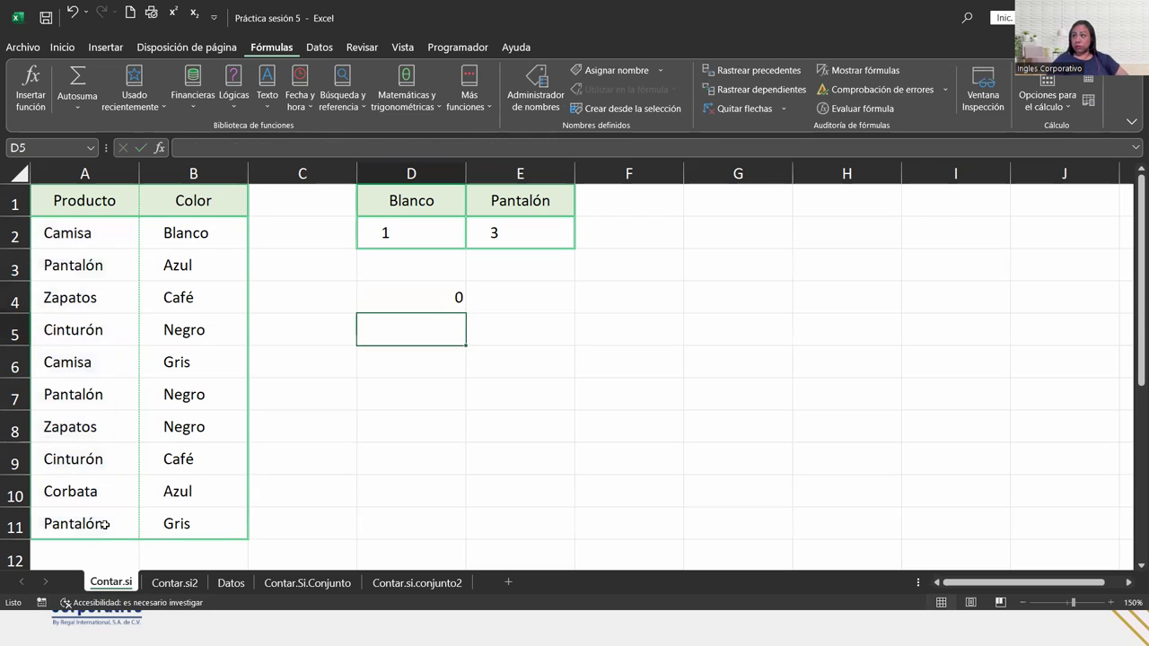
Step: Reopen the D4 formula, inspect its second criteria range, and re-enter it unchanged
click(448, 302)
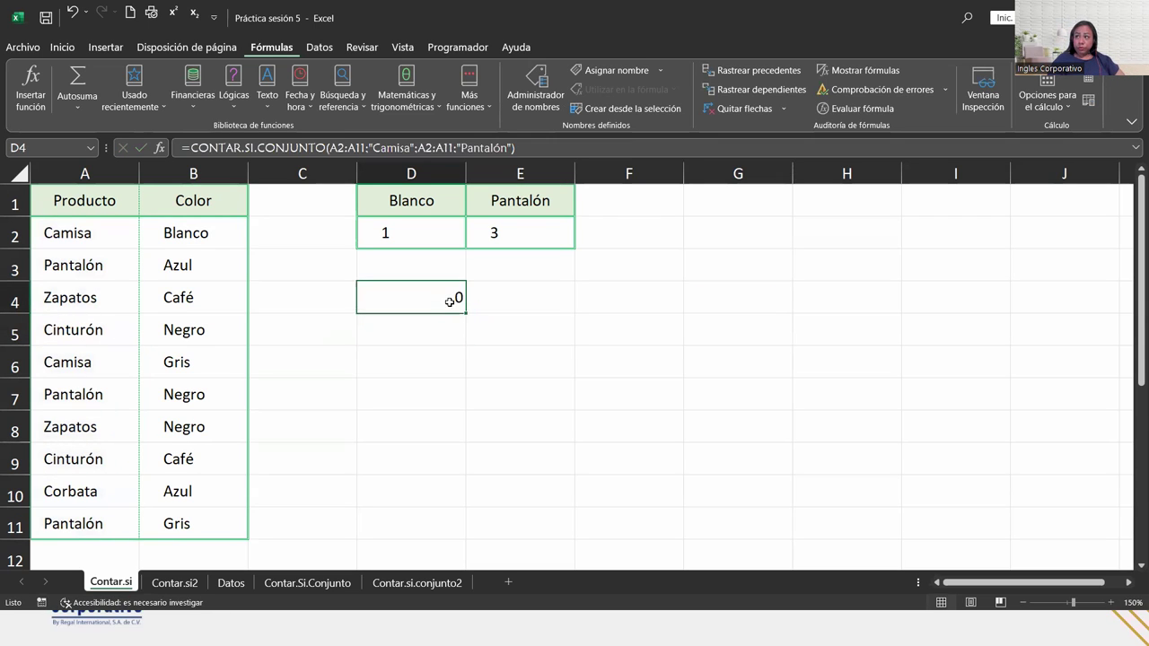
double_click(427, 297)
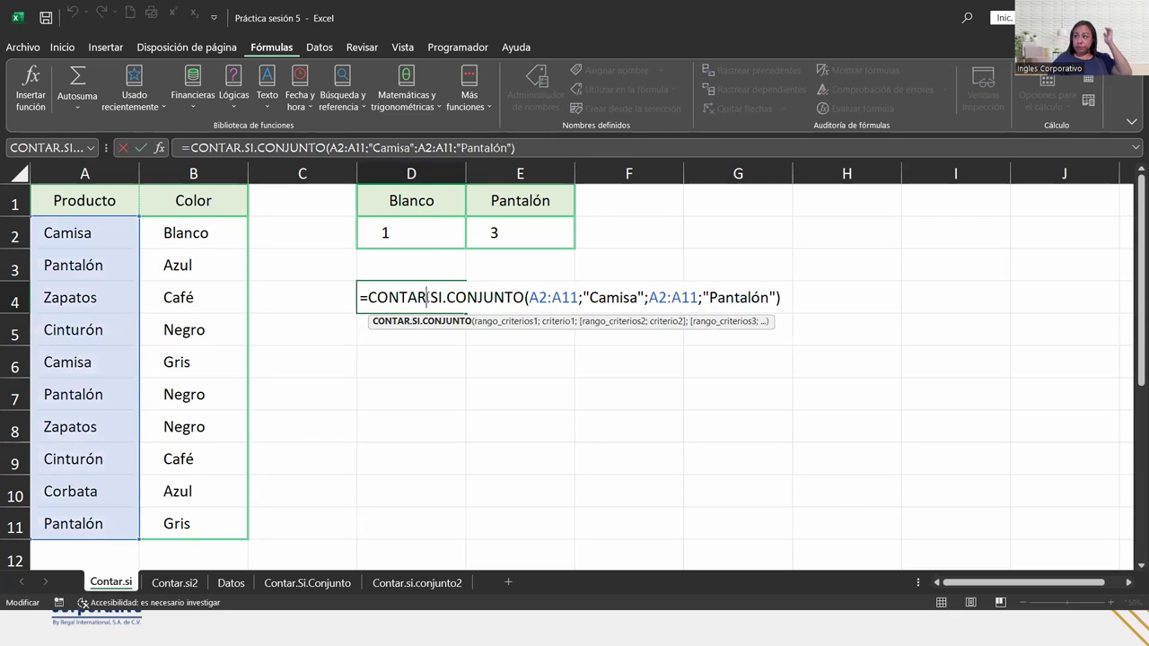
click(679, 297)
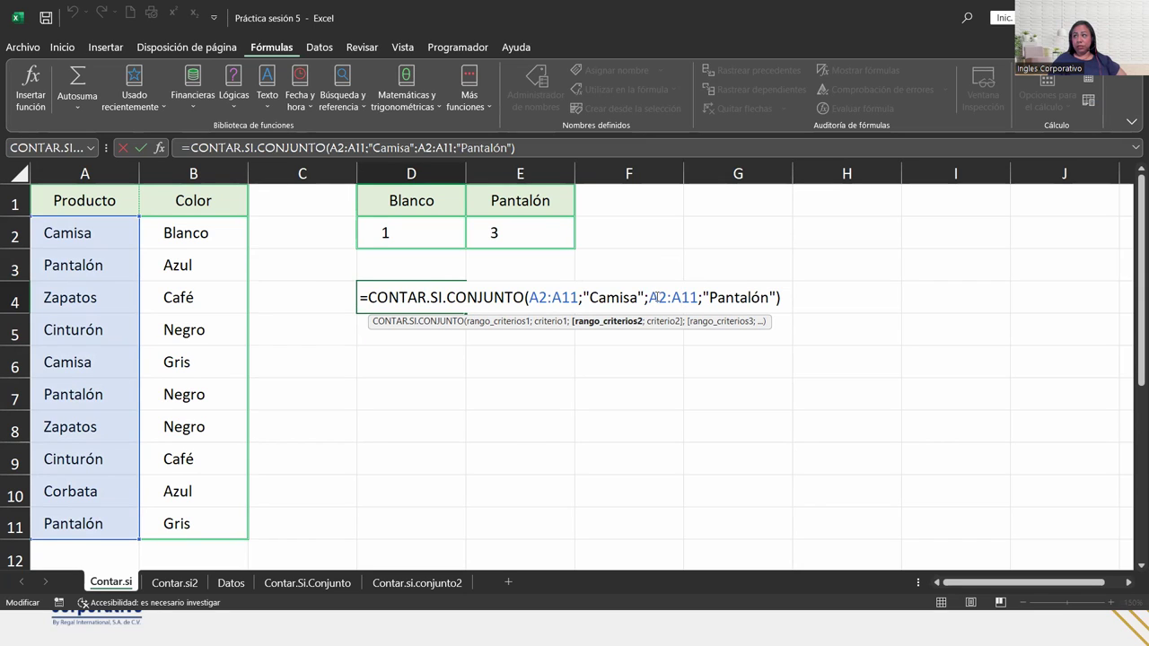
click(791, 287)
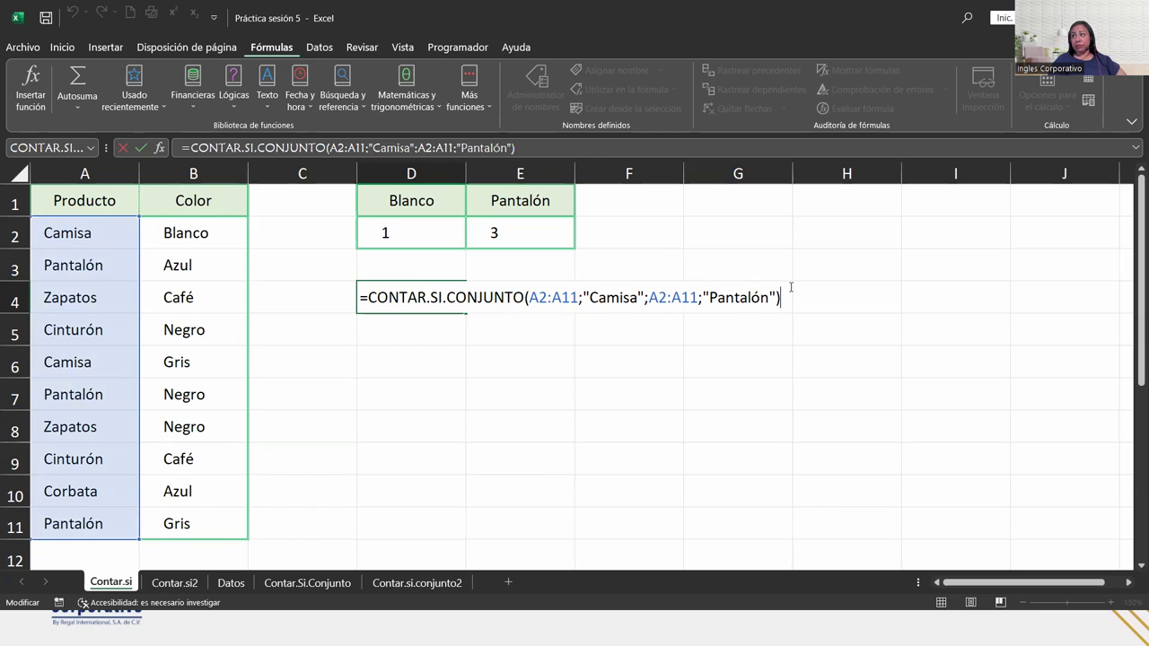
key(Return)
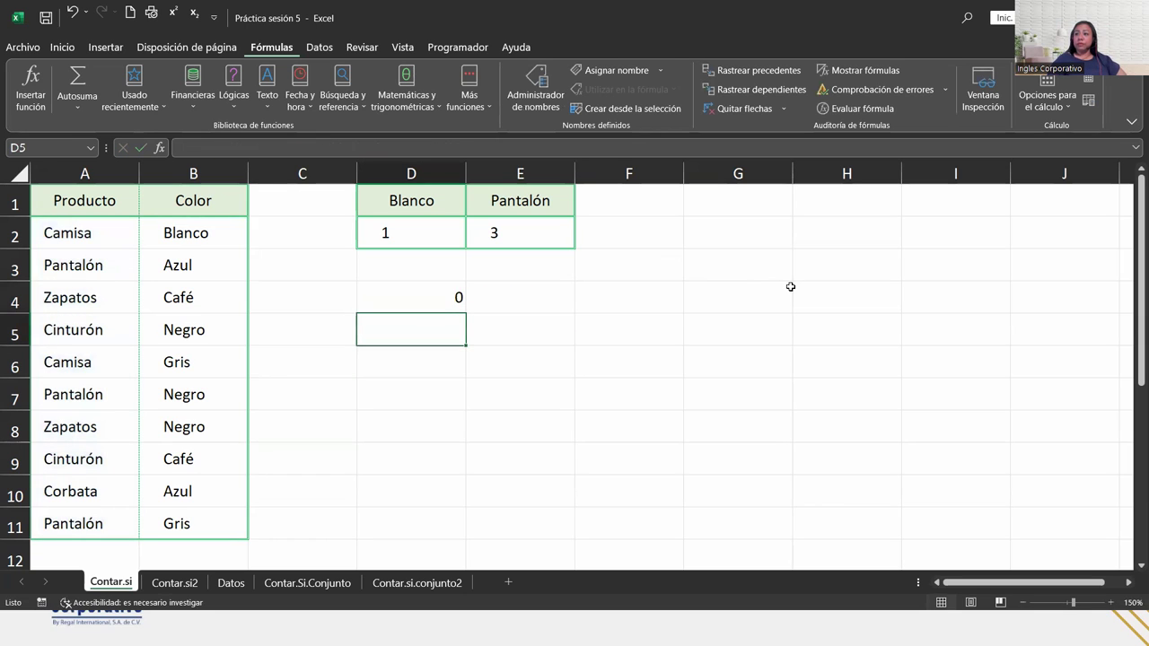
Step: Delete the formula from D4 on the Contar.si sheet
click(420, 307)
key(Delete)
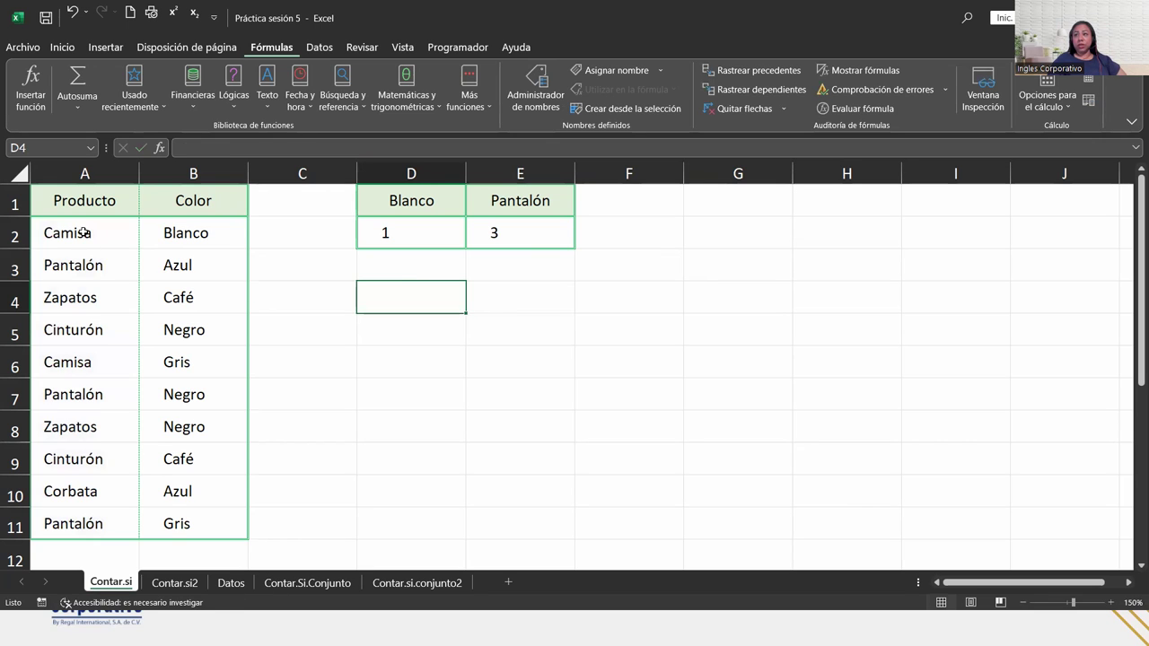
drag(83, 232, 92, 513)
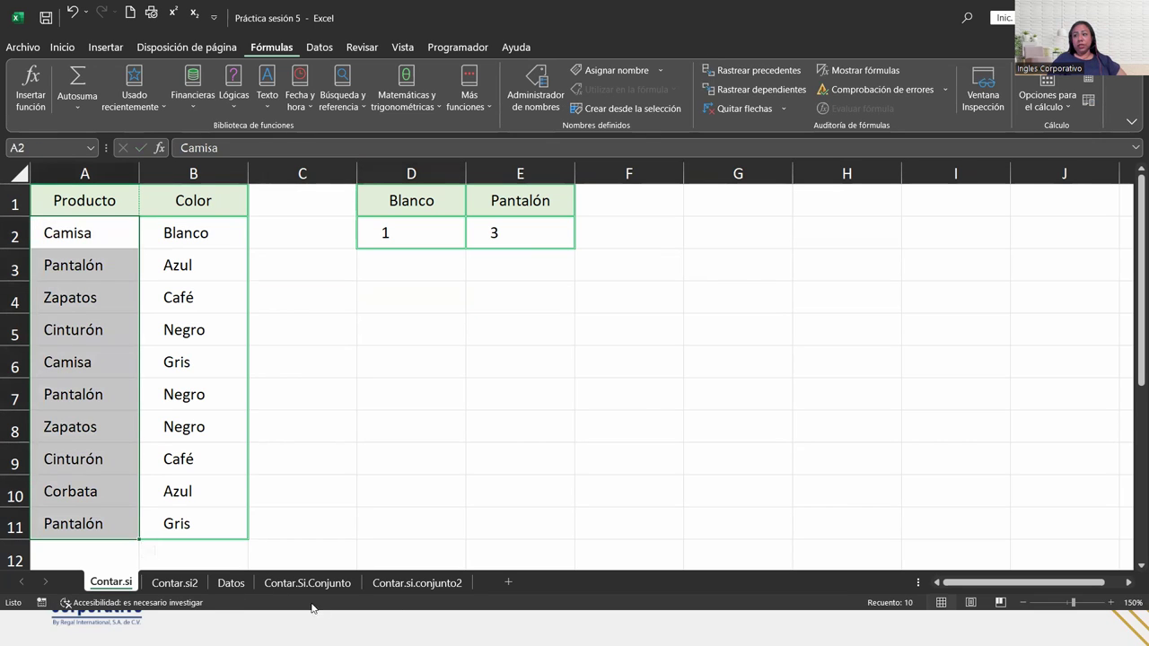
Step: Return to the Contar.Si.Conjunto sheet and zoom in on the Operadores Lógicos table
click(283, 583)
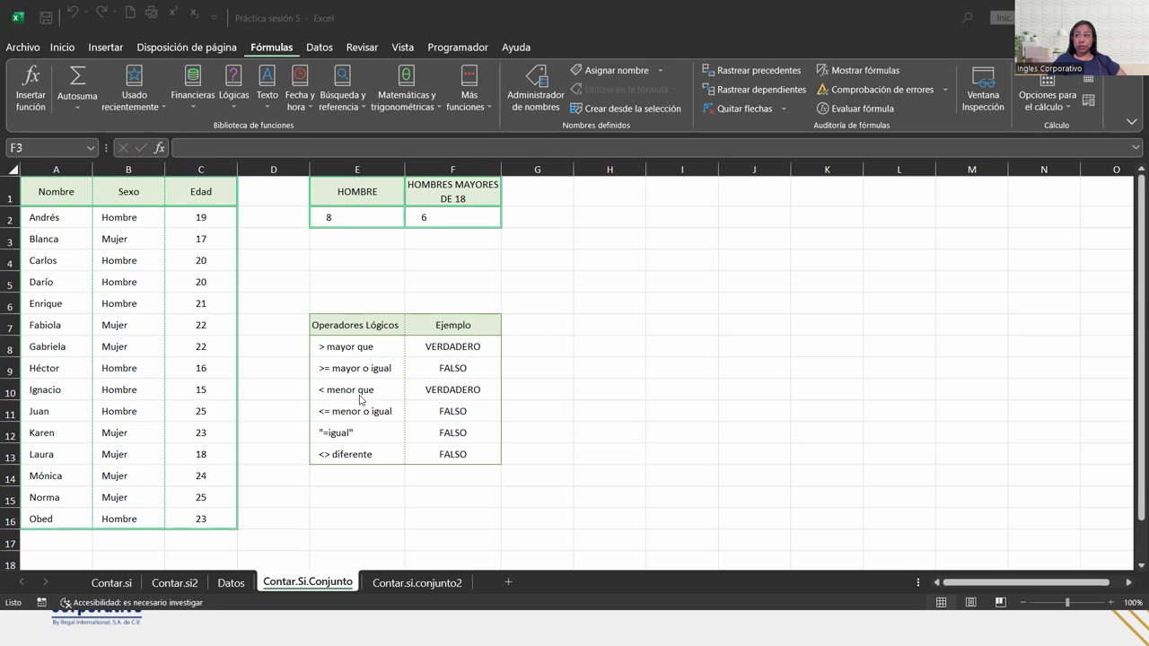
click(377, 350)
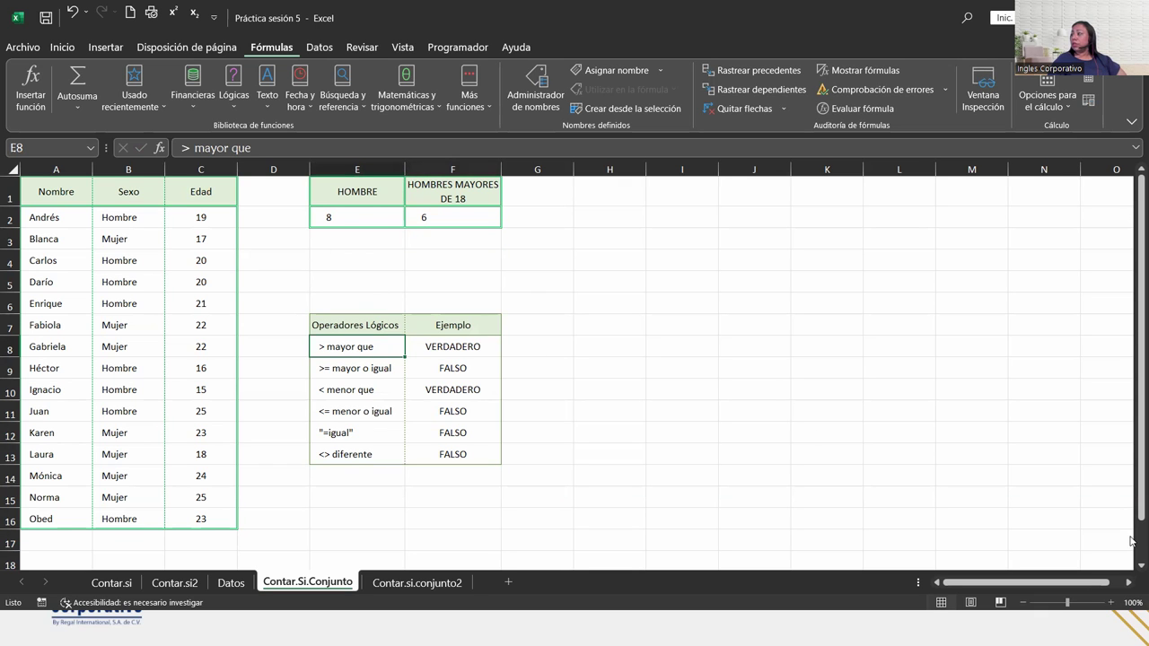
click(1111, 602)
click(1111, 602)
Step: Inspect the =10>8 example formula in F8, then turn on Mostrar fórmulas
click(1110, 602)
click(1111, 602)
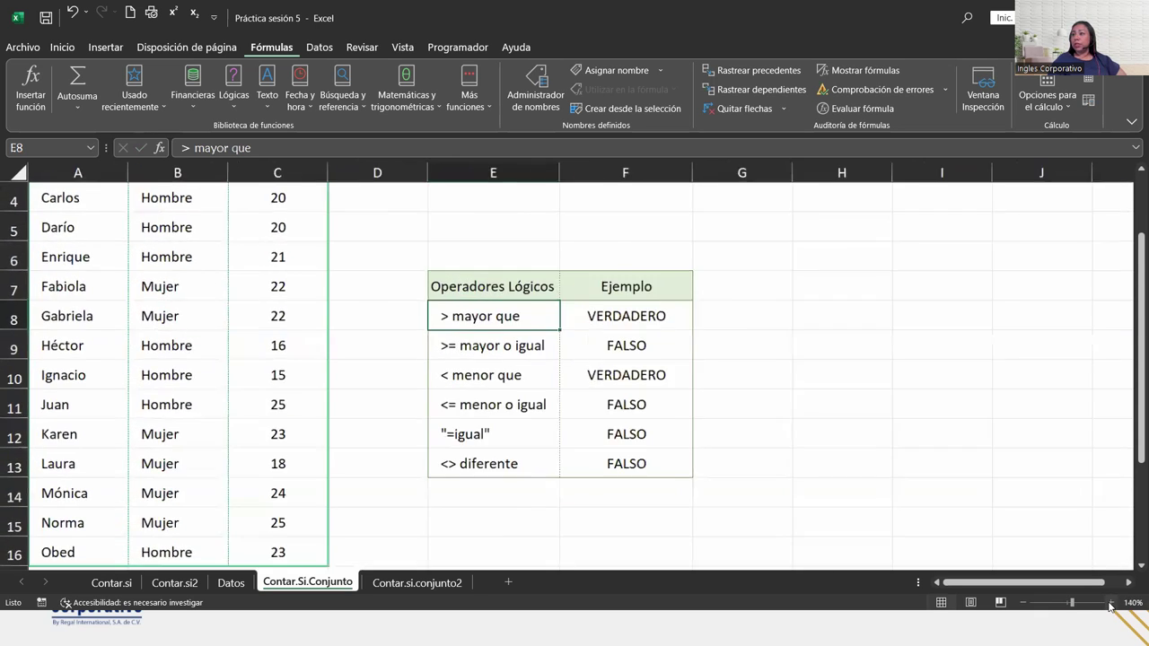
click(1111, 602)
click(1111, 602)
scroll(754, 406, up, 1)
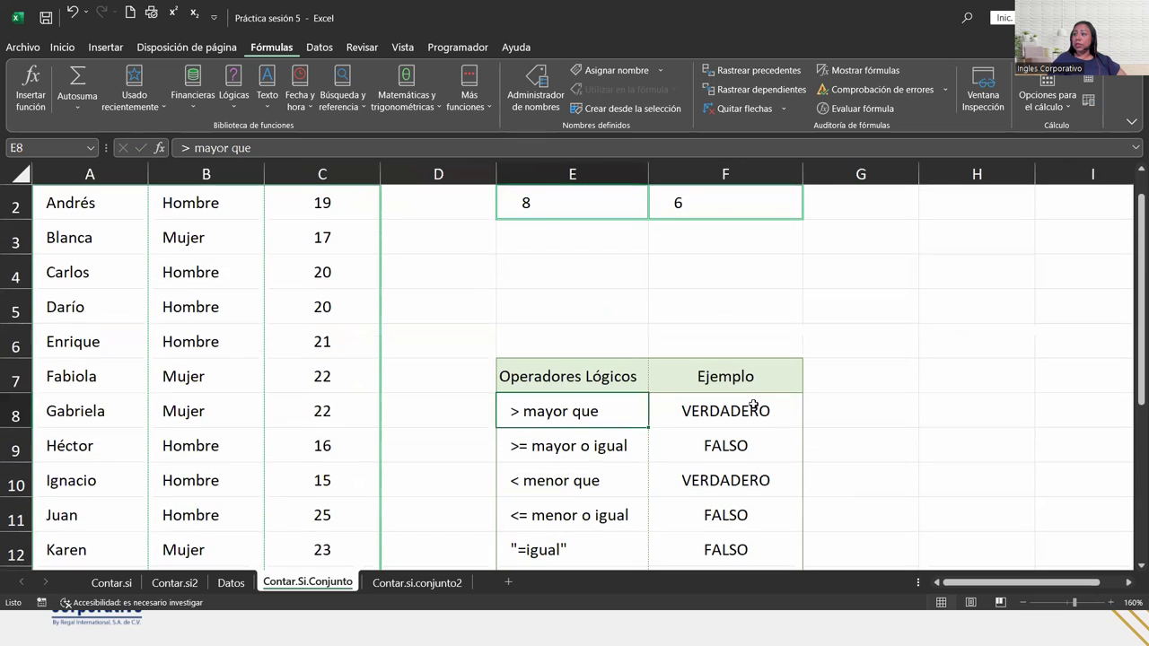
scroll(754, 405, down, 1)
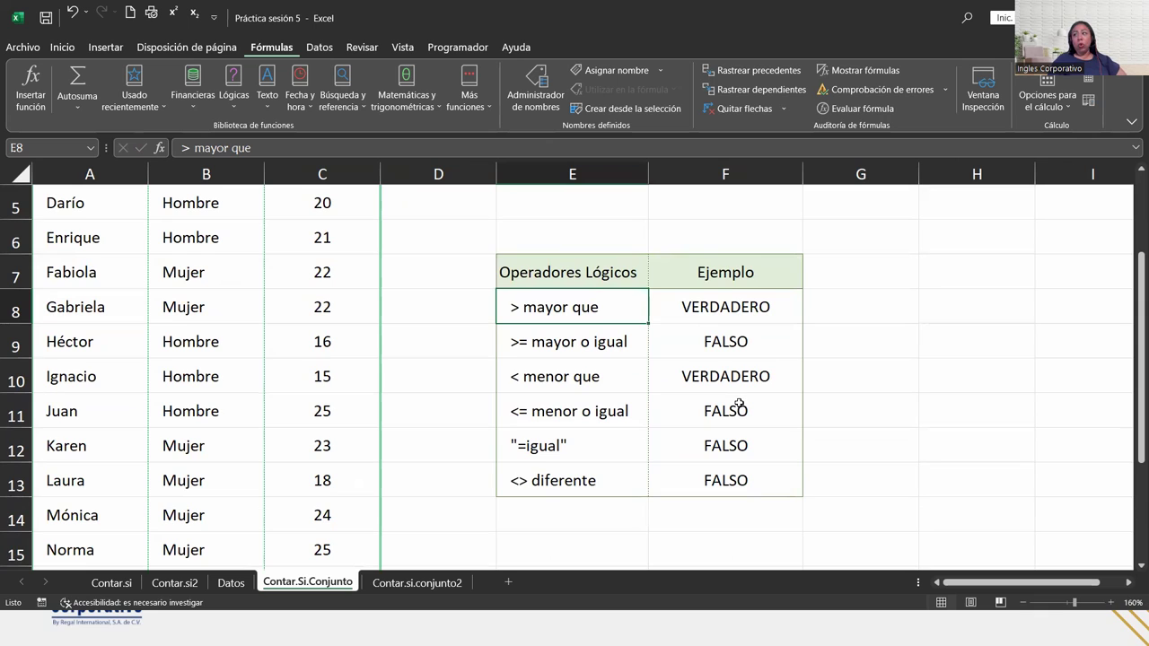
click(765, 306)
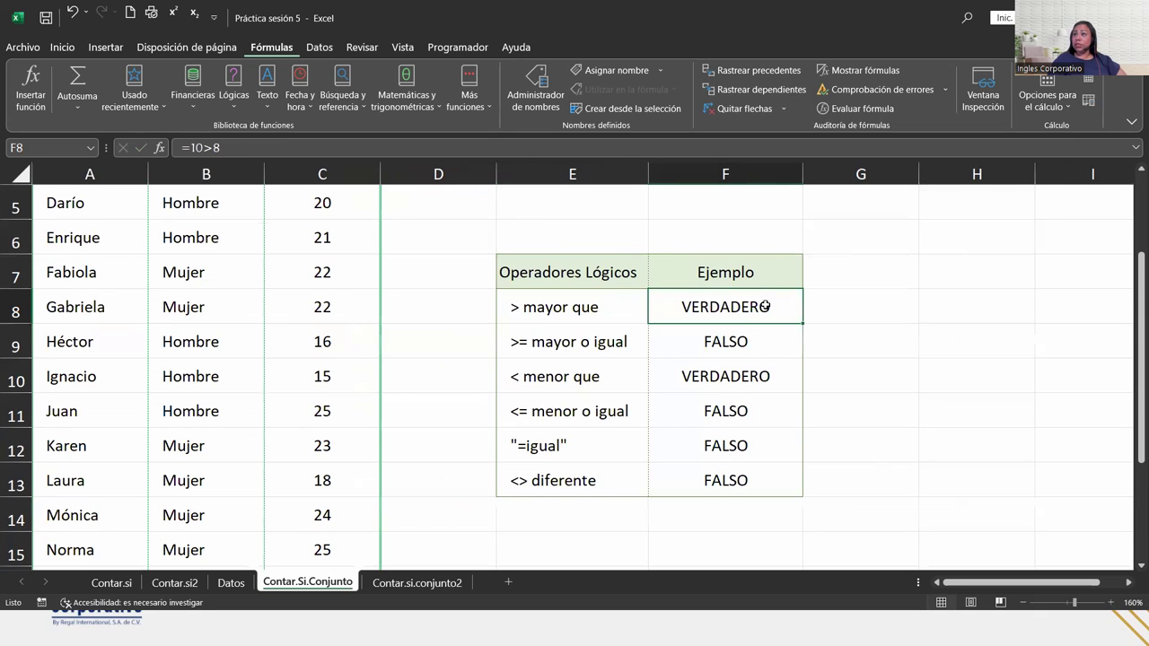
double_click(765, 306)
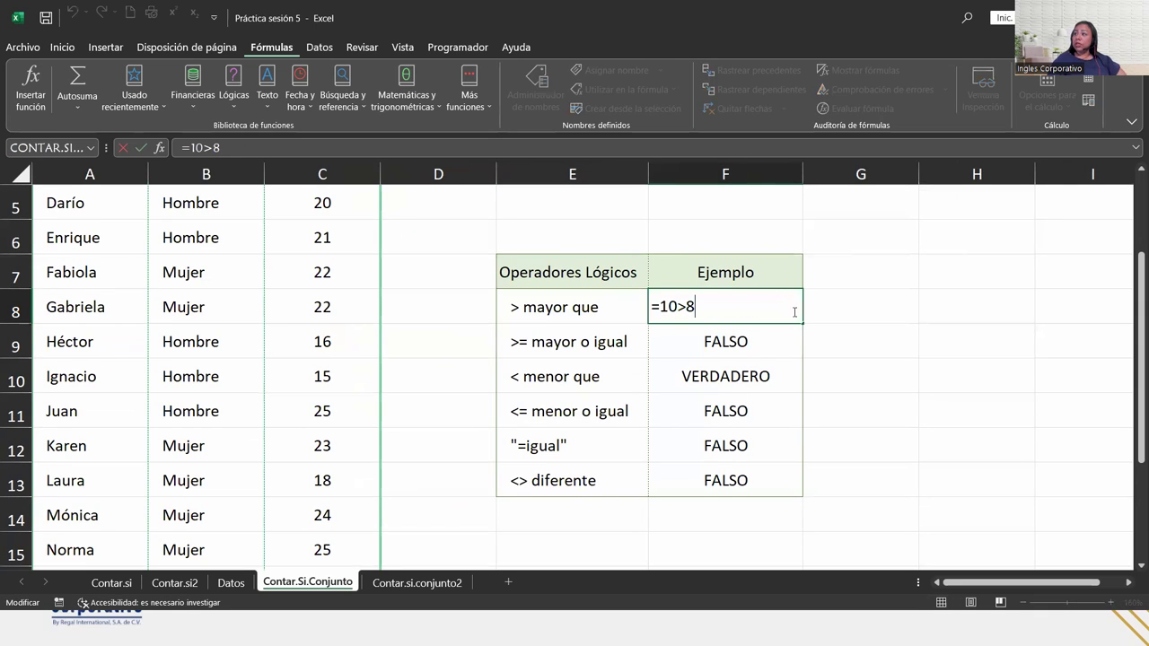
click(875, 319)
click(793, 310)
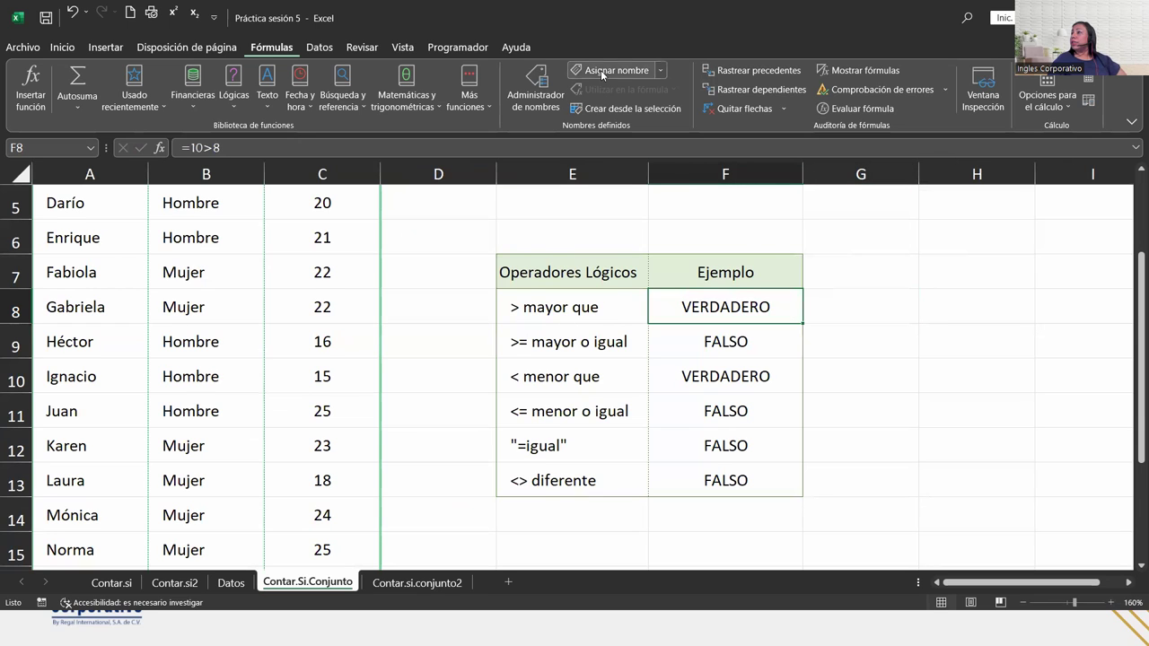
click(857, 70)
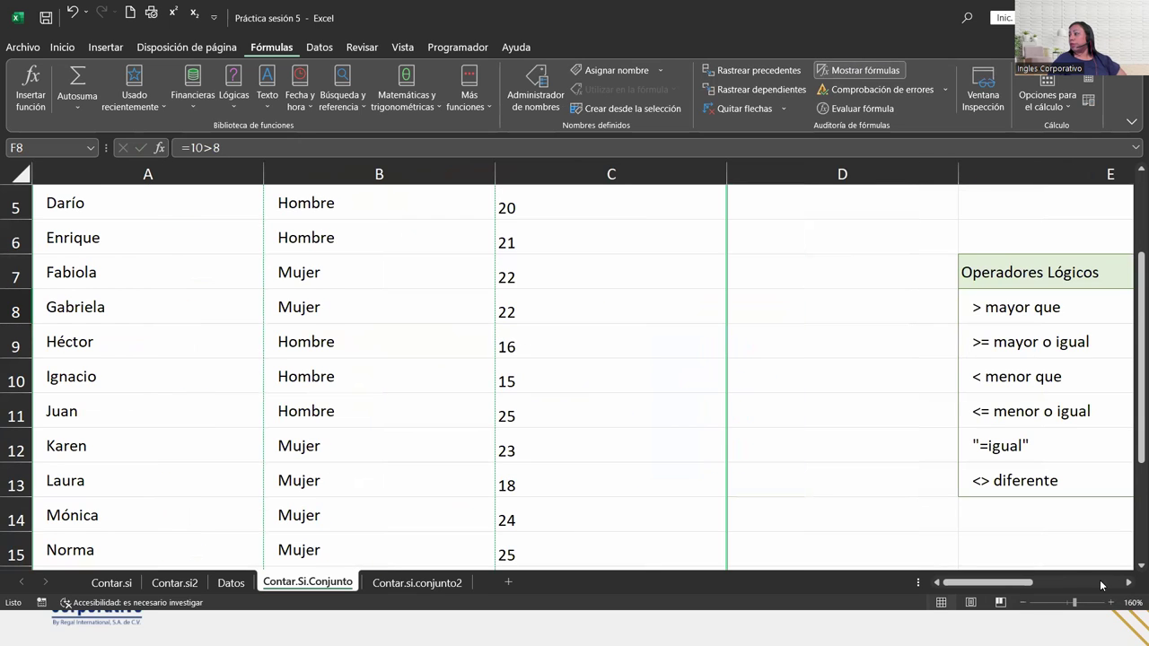
Step: Review the example formulas in F9, F10 and F11 without changing them
click(1128, 582)
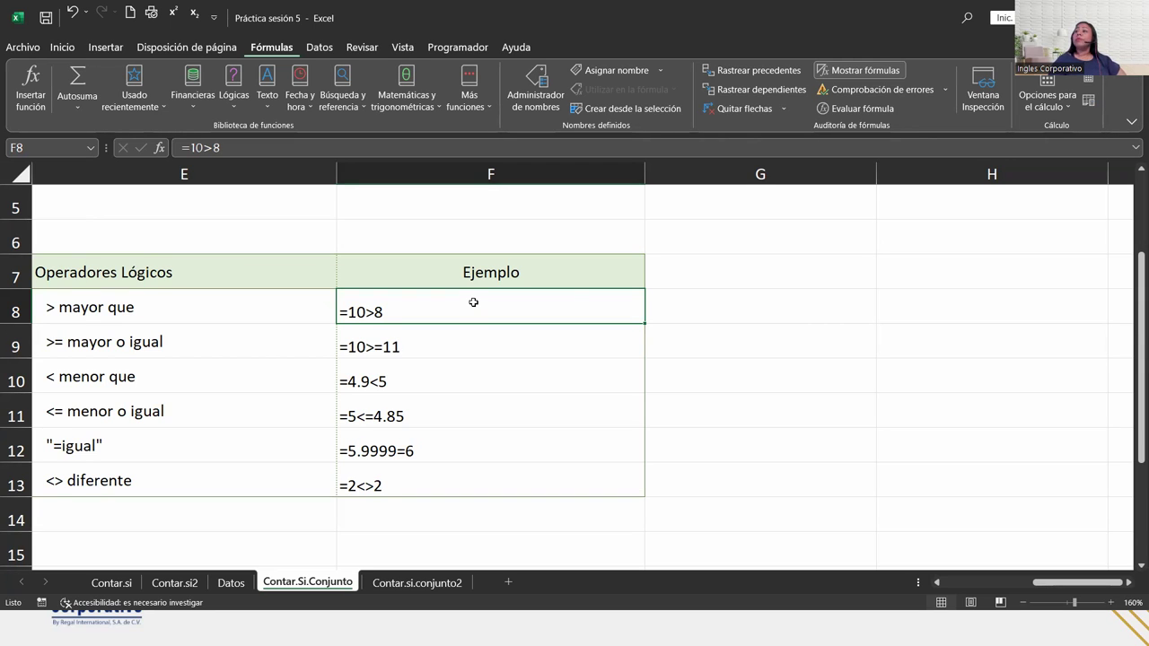
click(464, 345)
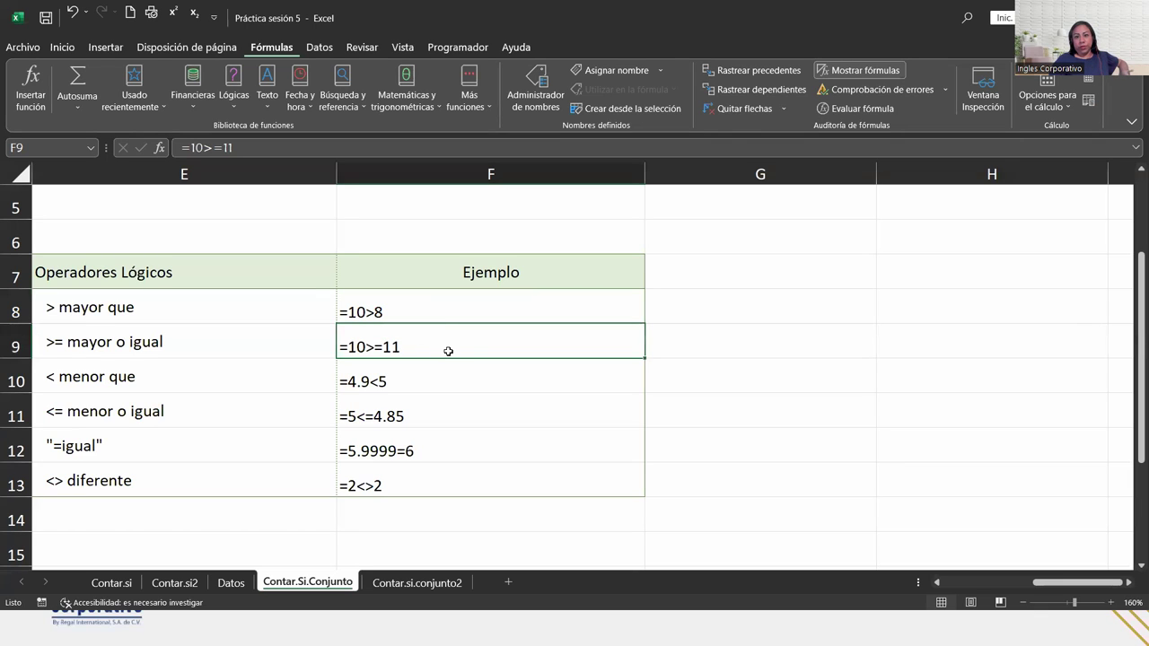
double_click(439, 384)
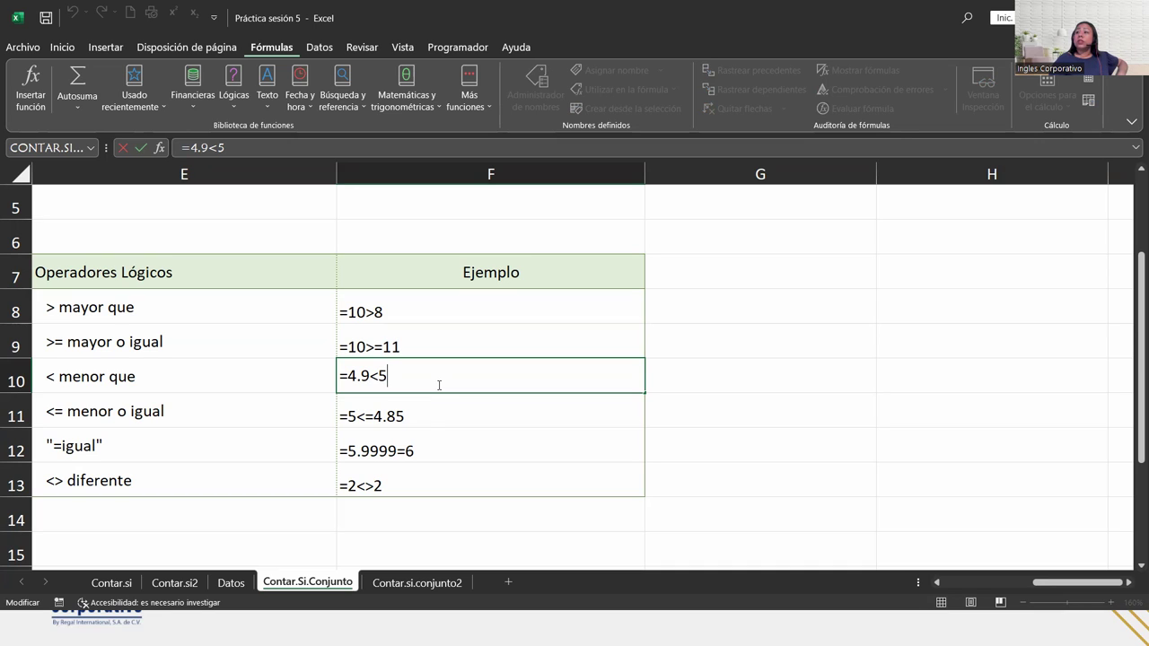
click(424, 414)
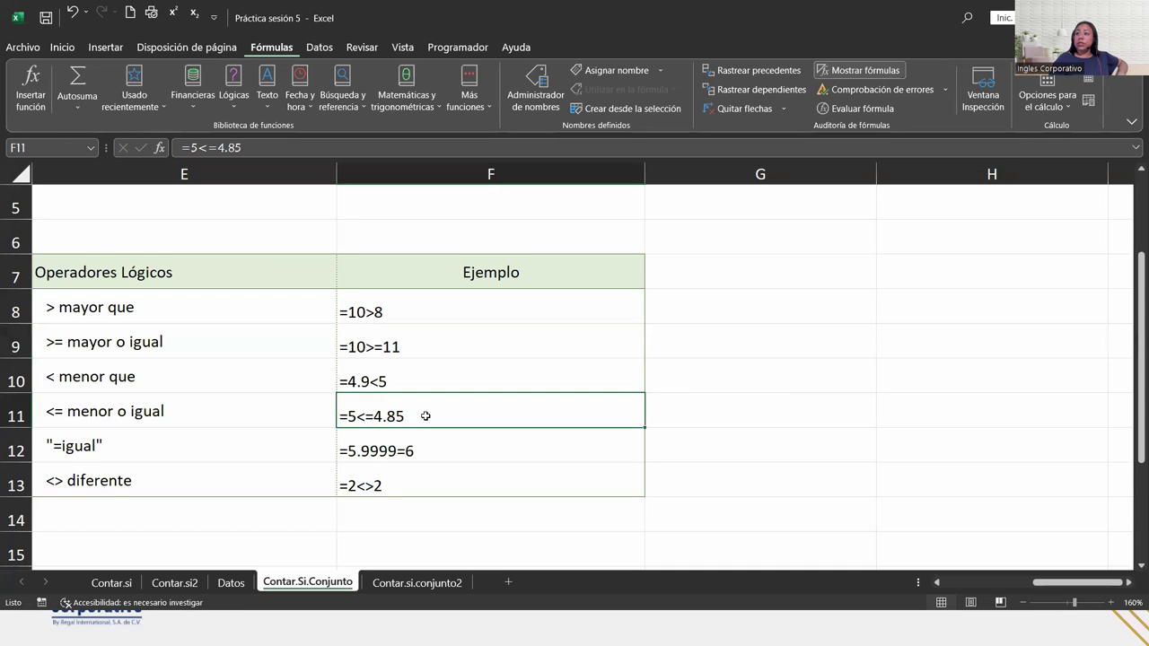
double_click(425, 415)
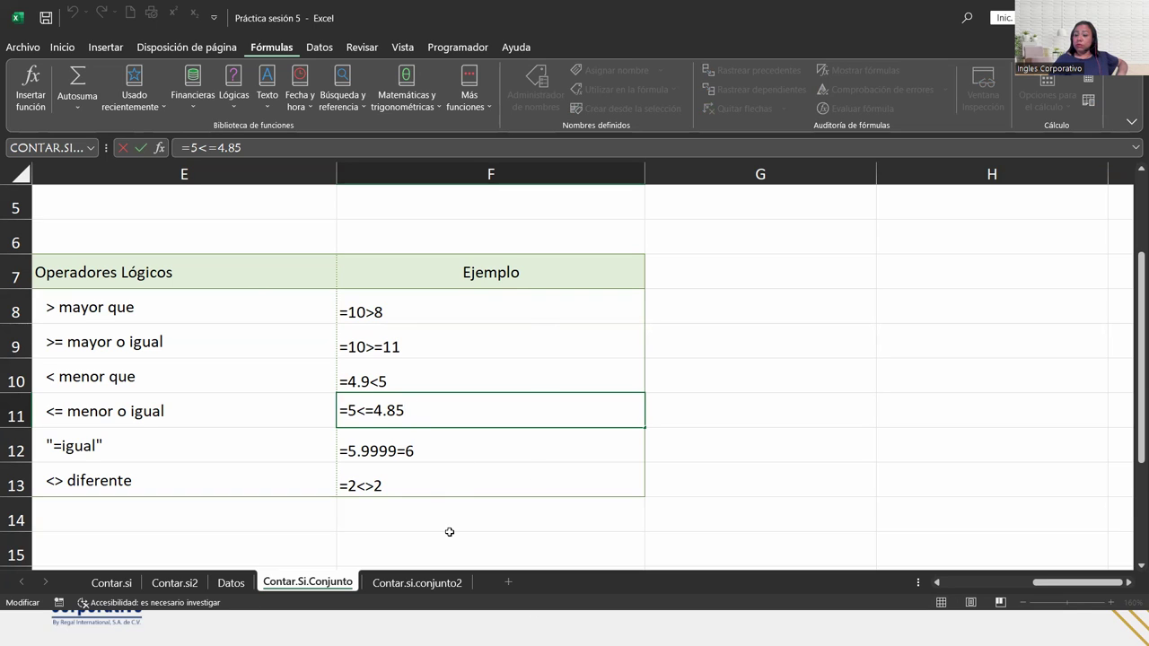
key(Return)
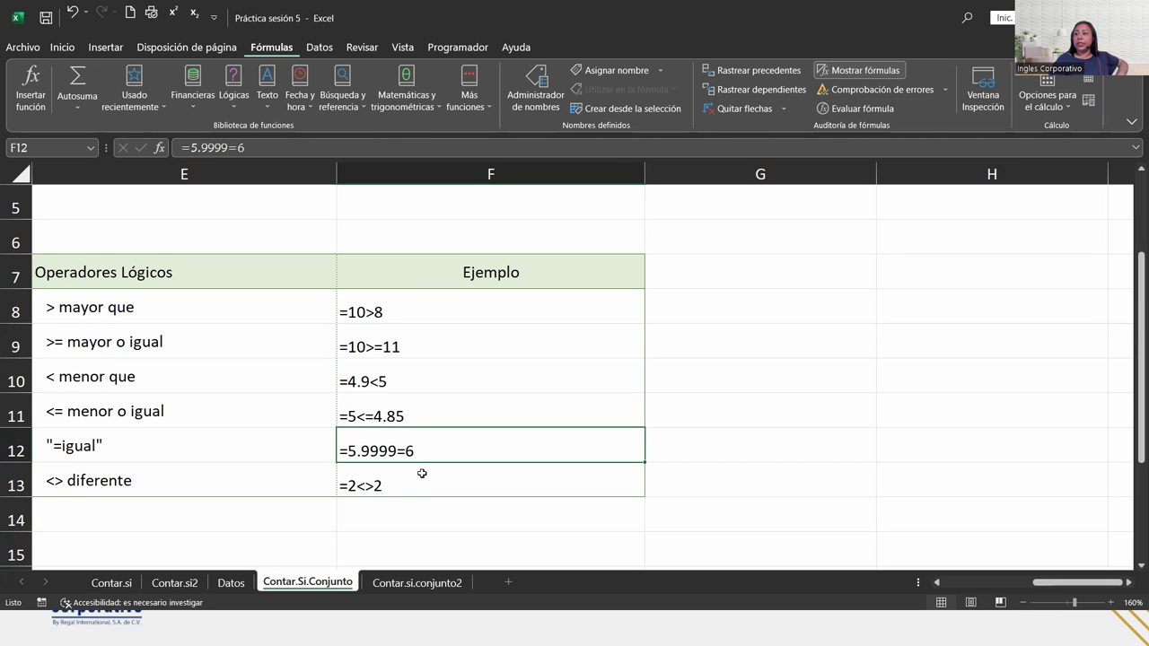
Step: Check the =2<>2 formula in F13, then turn Mostrar fórmulas off to show results
click(420, 488)
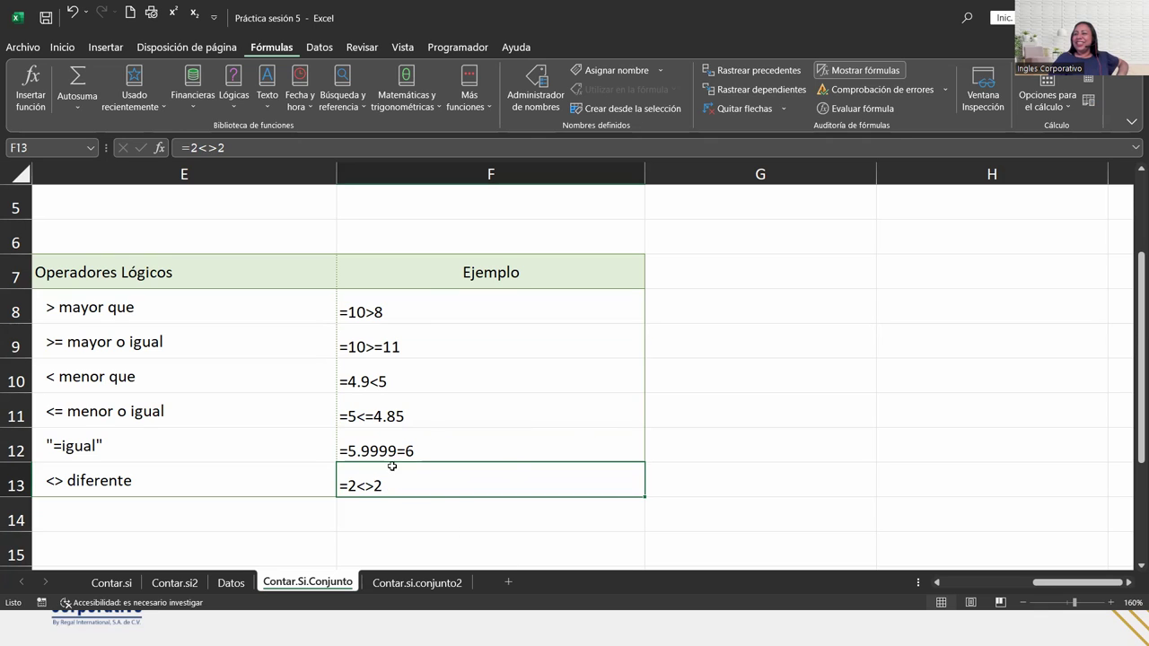
double_click(362, 481)
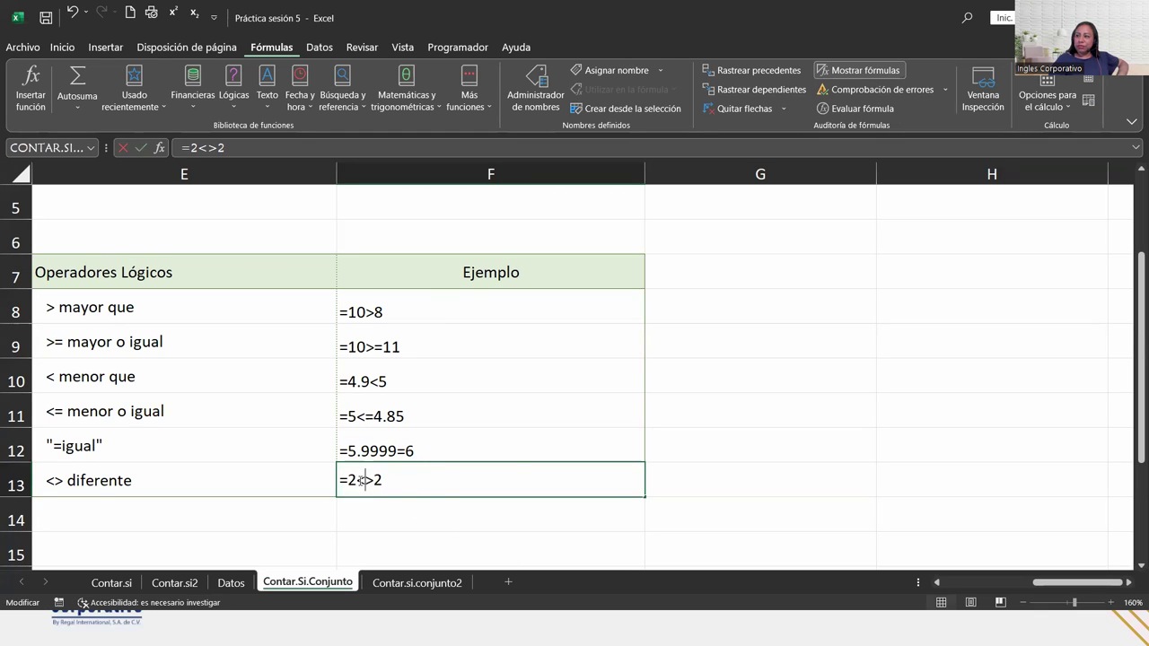
drag(357, 481, 375, 481)
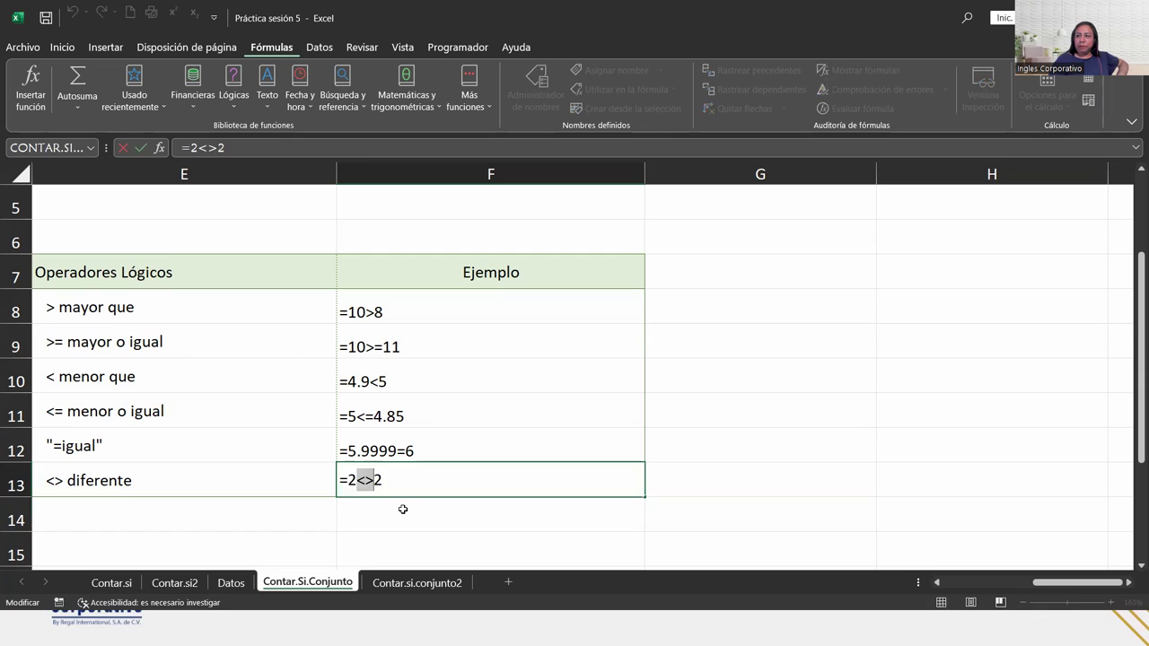
key(Return)
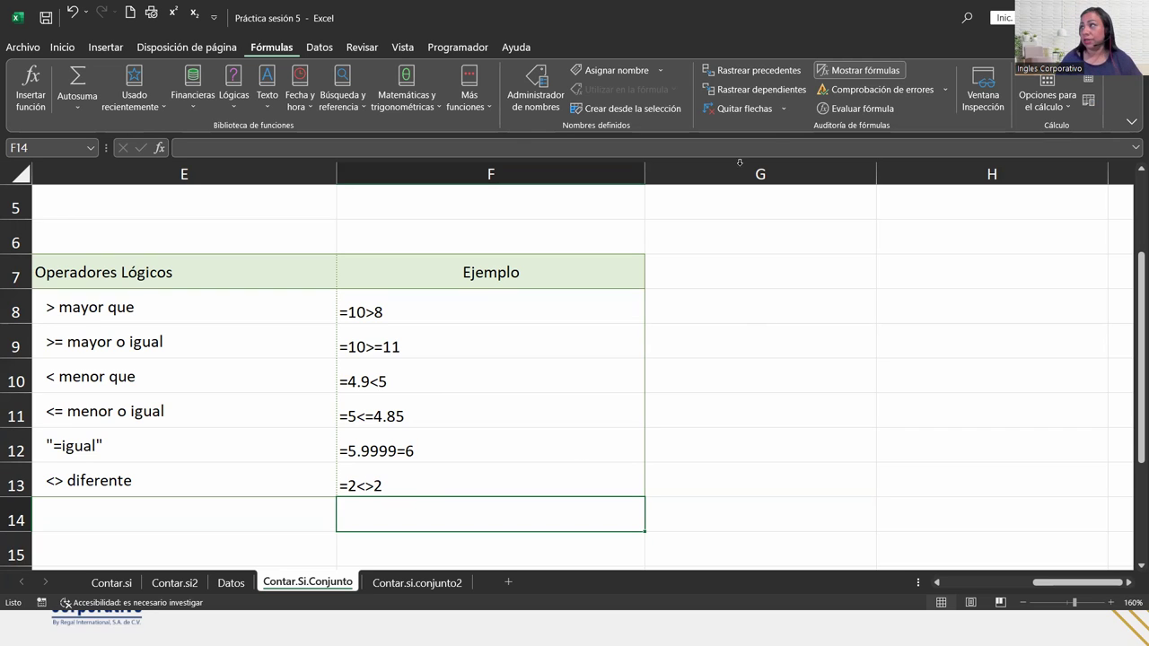
click(878, 69)
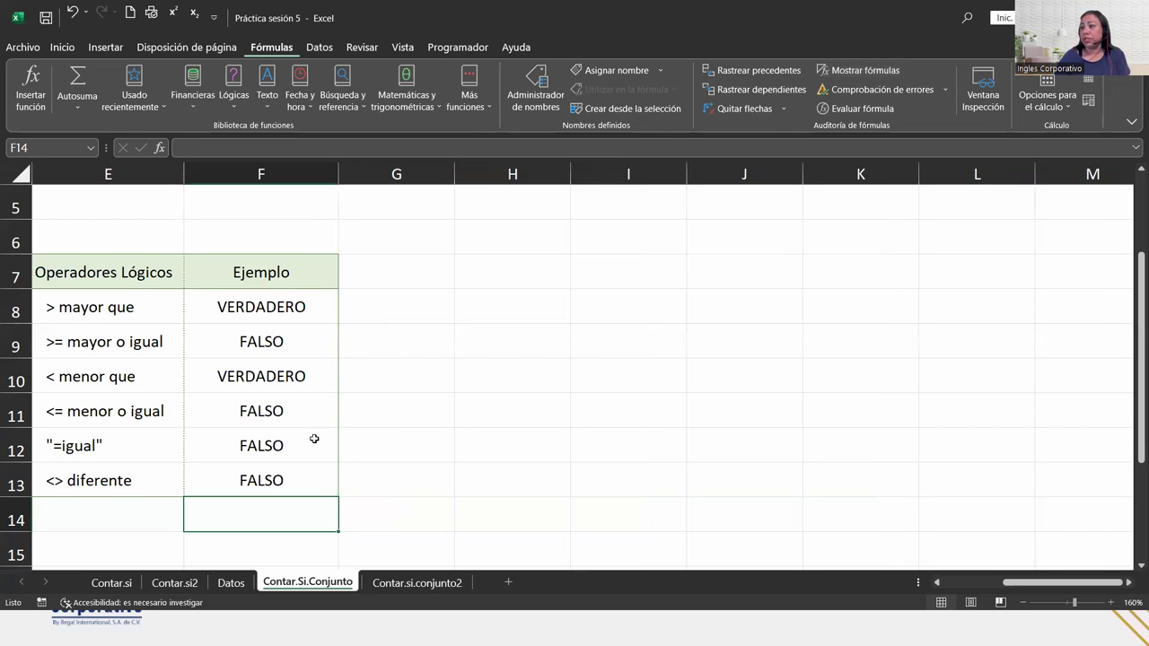
Step: Review the operator example results from F13 up to F8, then switch to the Contar.si.conjunto2 sheet
click(282, 472)
click(277, 452)
click(288, 411)
click(285, 384)
click(274, 330)
click(276, 303)
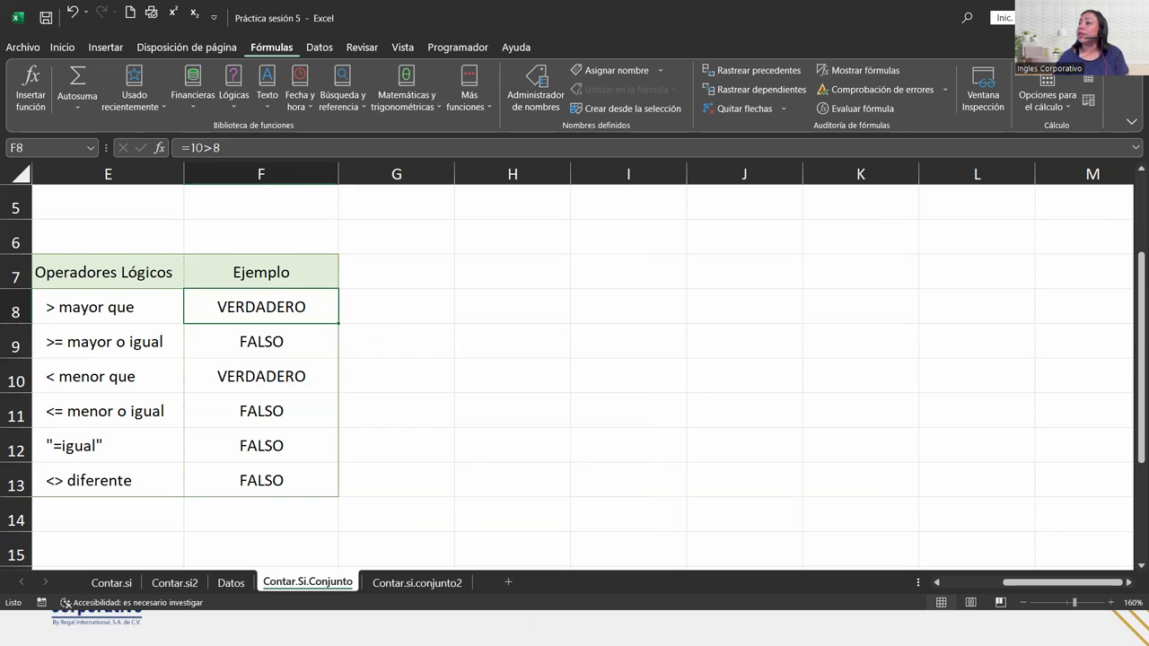
click(418, 584)
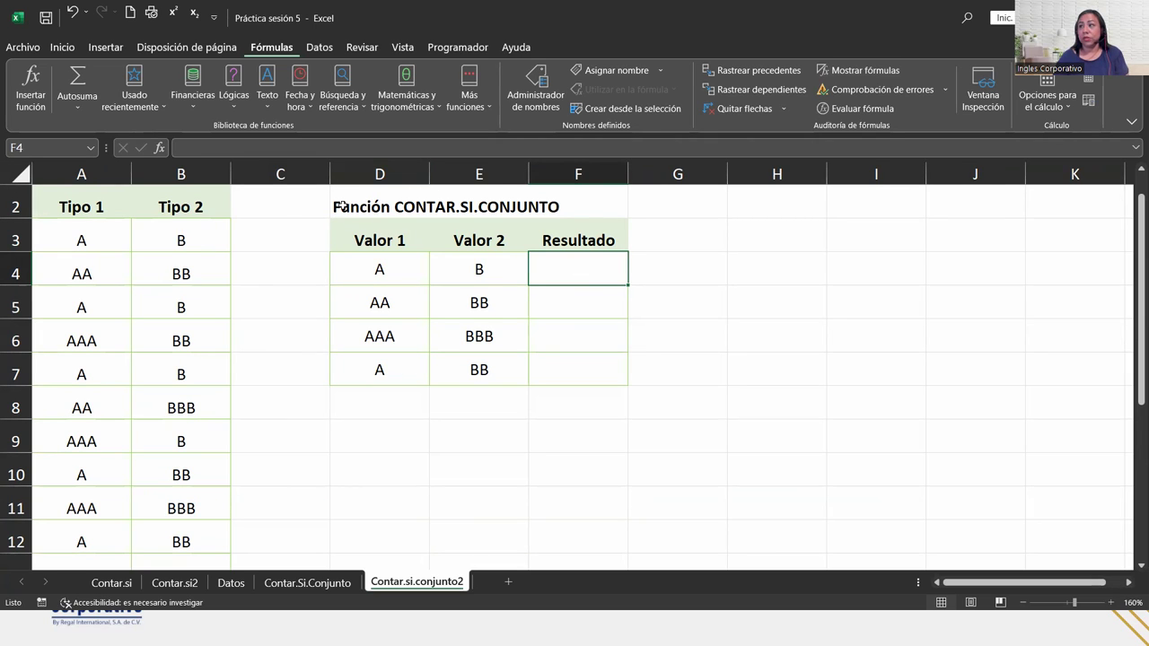
click(375, 270)
click(467, 266)
click(573, 257)
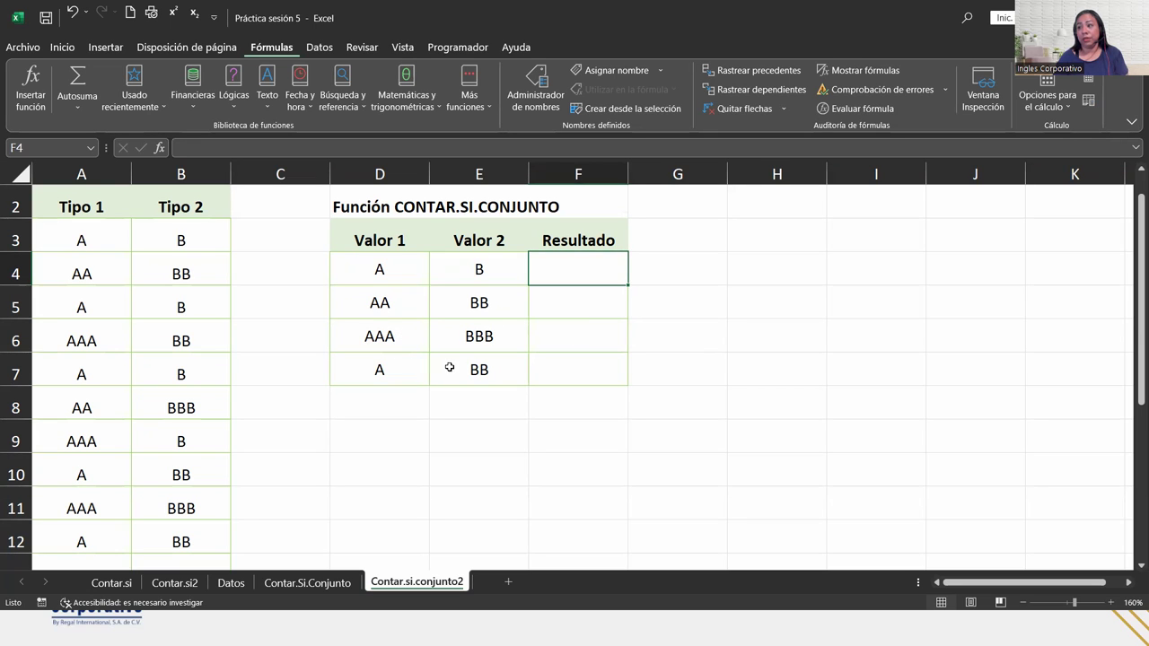
click(539, 303)
click(546, 262)
click(554, 300)
click(558, 265)
drag(577, 320, 574, 302)
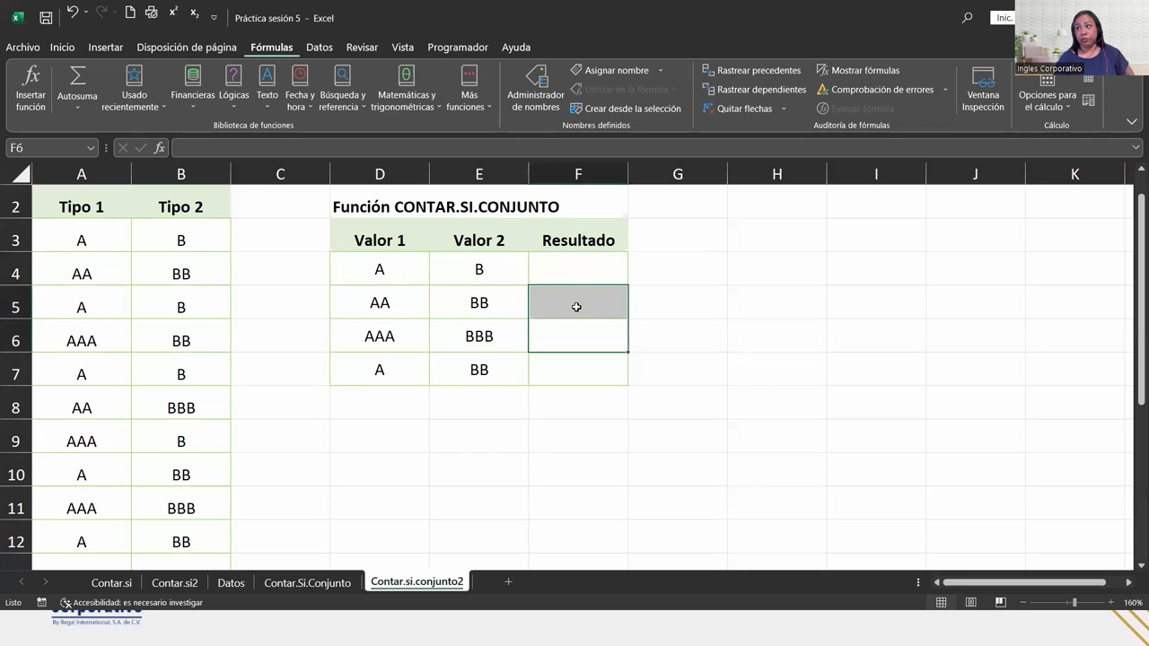
click(574, 271)
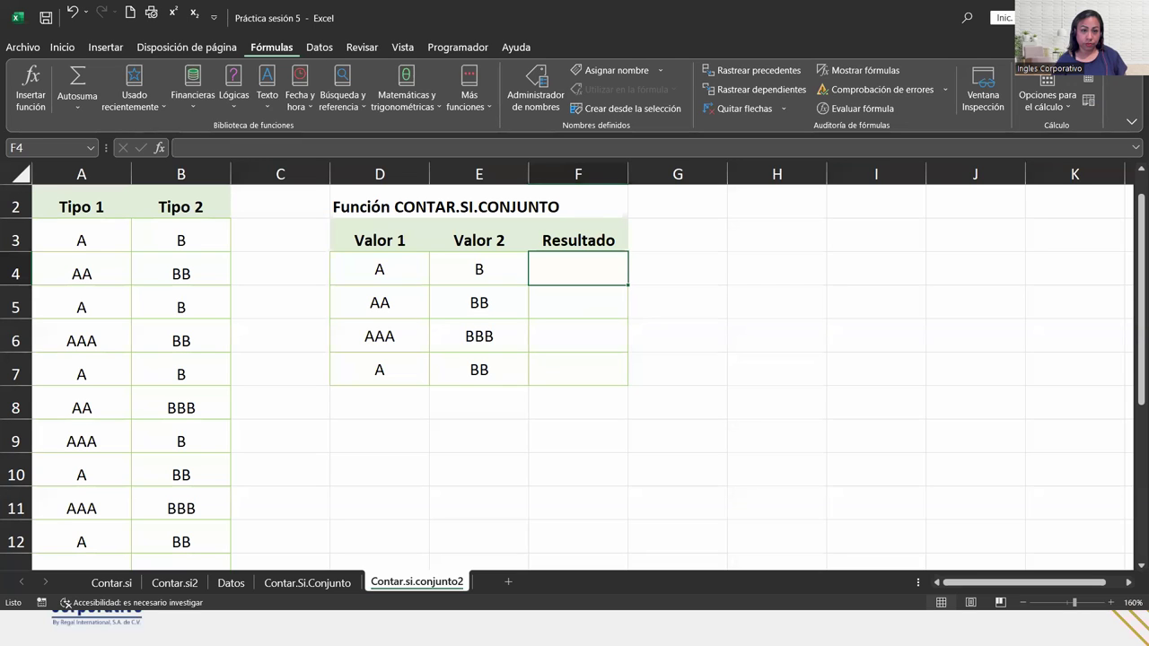
key(alt+Tab)
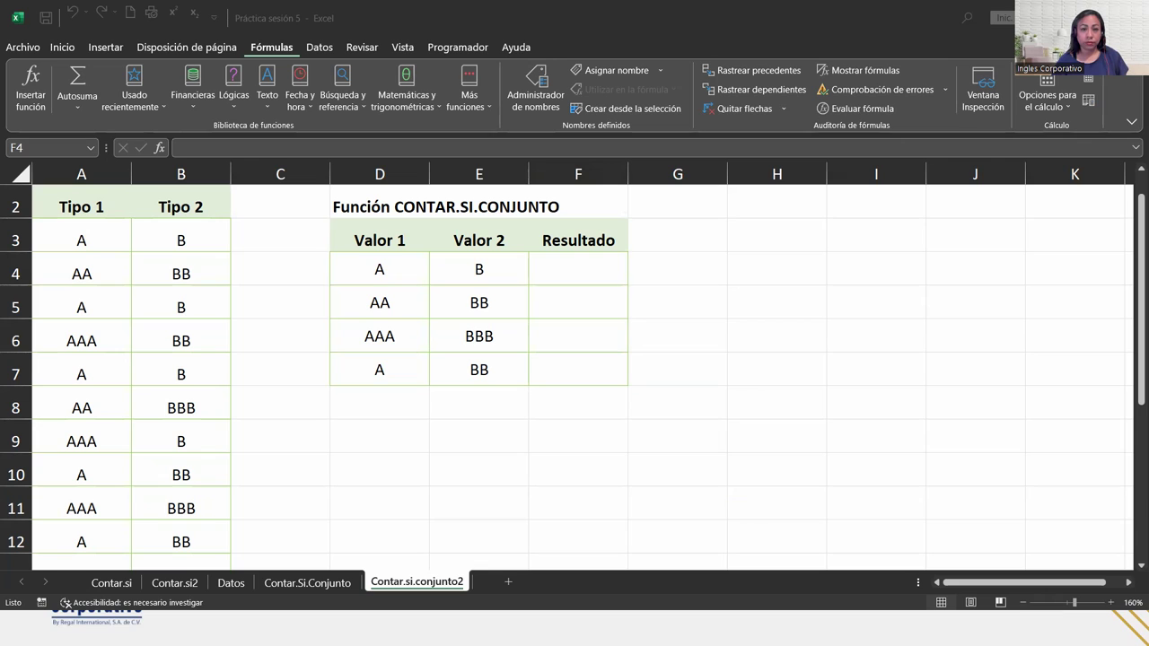
key(F2)
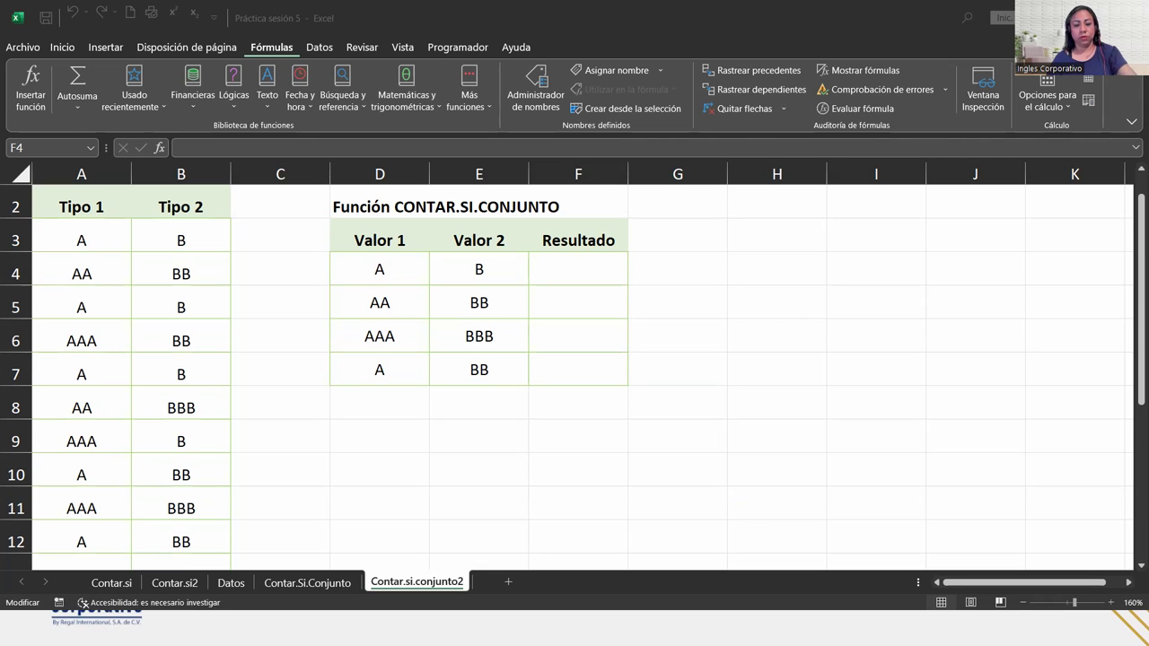
key(Escape)
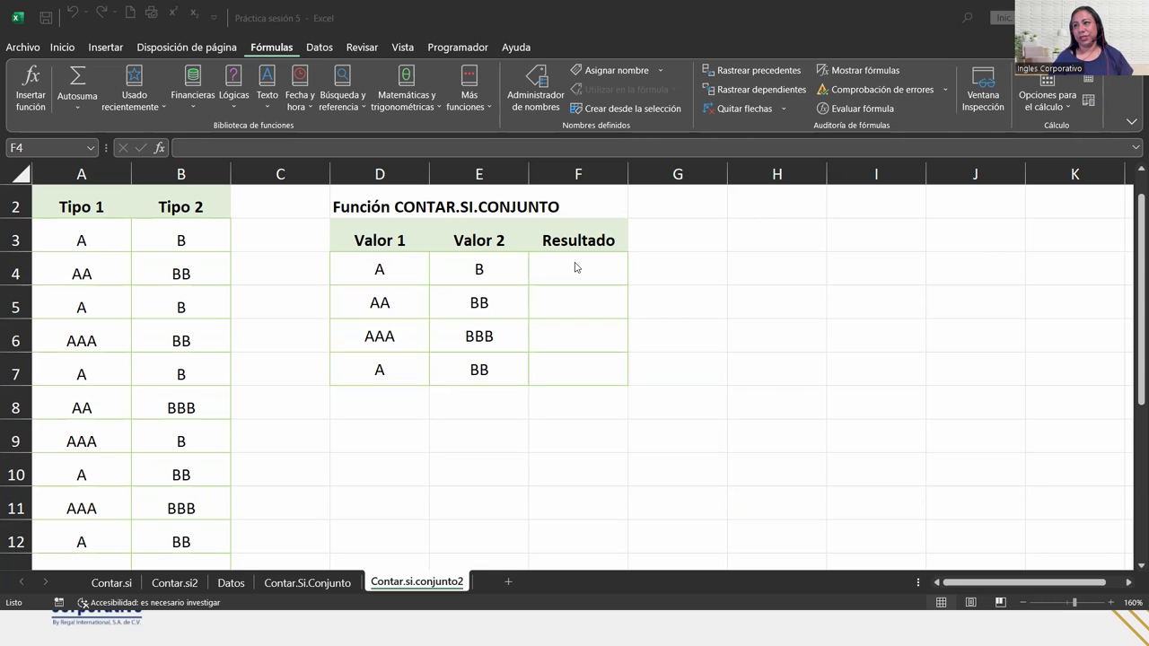
key(F2)
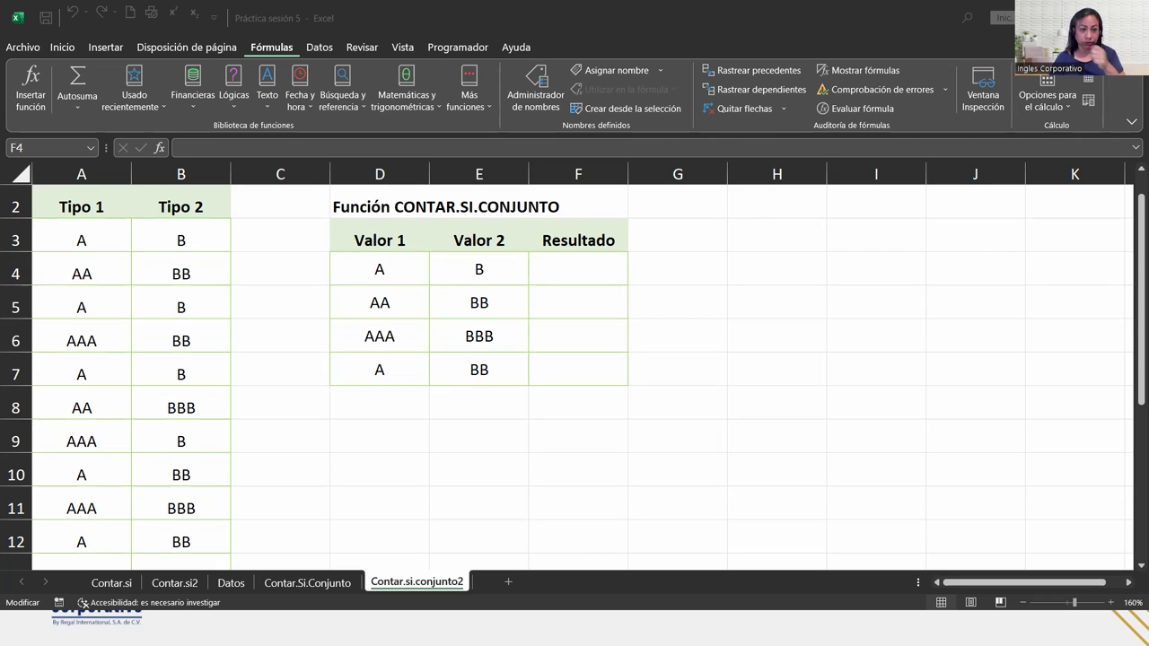
key(Escape)
Step: Enter =CONTAR.SI.CONJUNTO($A$3:$A$17;D4;$B$3:$B$17;E4) in F4, giving a count of 4
click(552, 270)
double_click(552, 270)
text(=CONTAR.SI.CONJUNTO($A$3:$A$17;D4;$B$3:$B$17;E4))
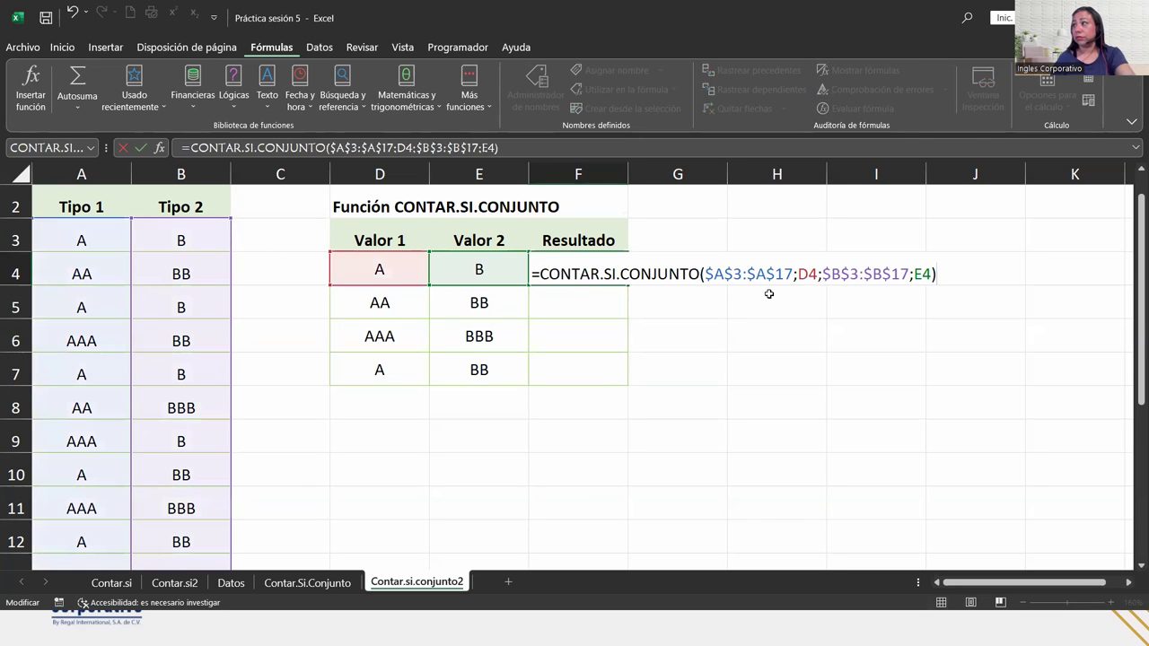
key(Return)
Step: Fill the F4 formula down to F7, producing counts 2, 1 and 4
click(607, 273)
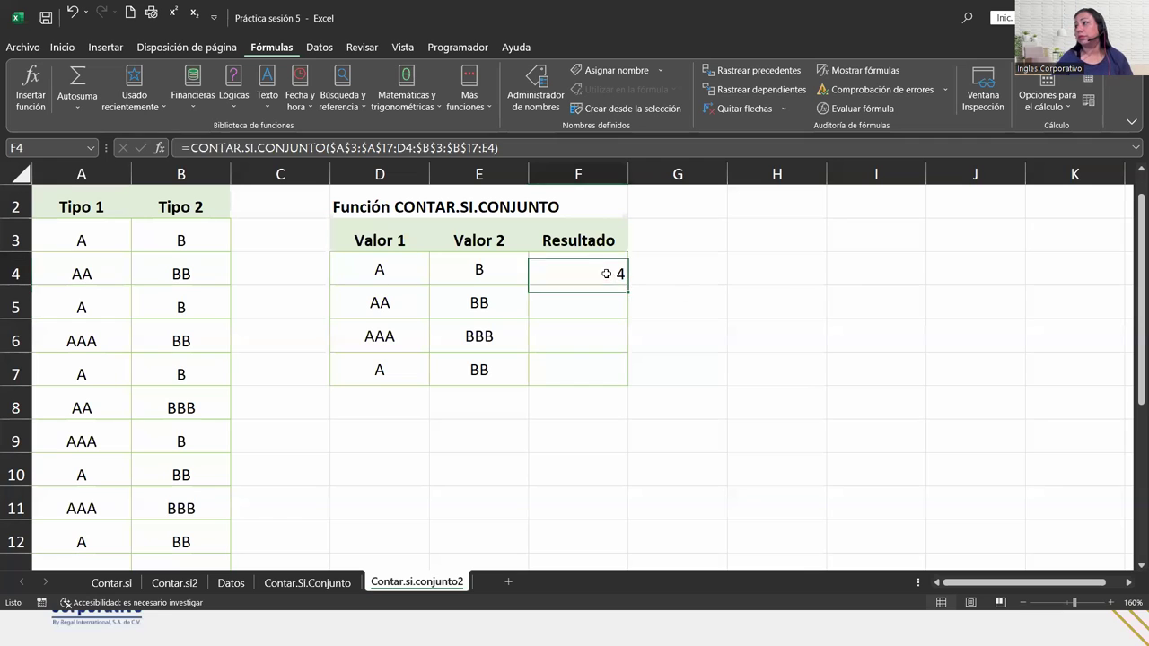
drag(627, 291, 629, 385)
click(545, 337)
click(548, 273)
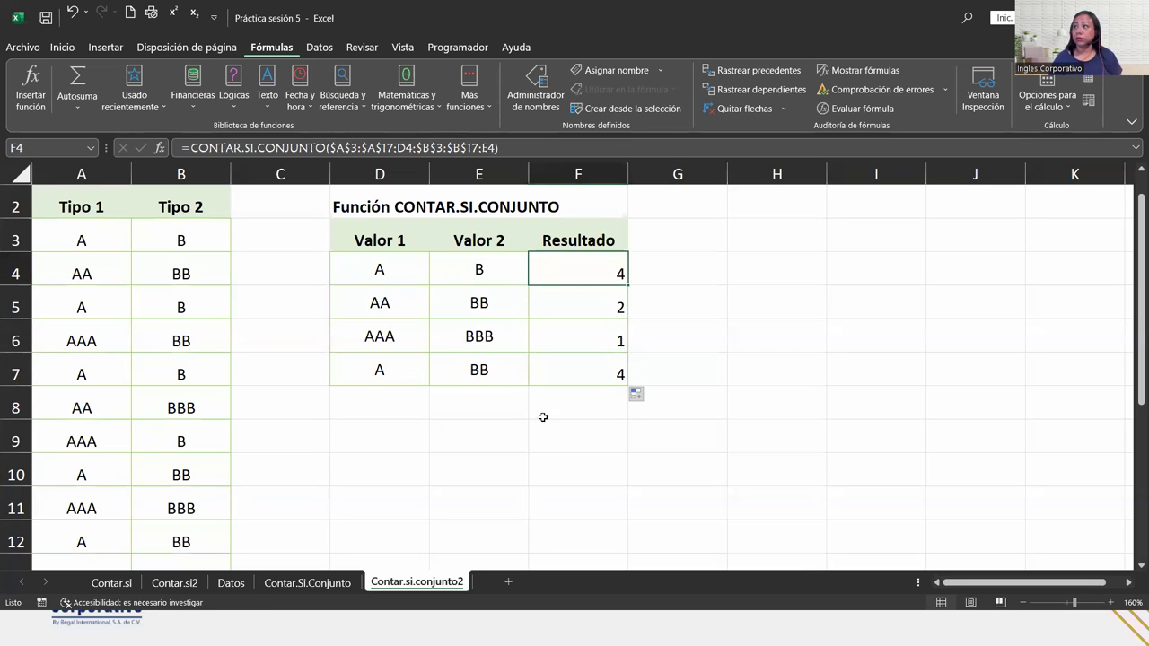
click(545, 433)
click(479, 461)
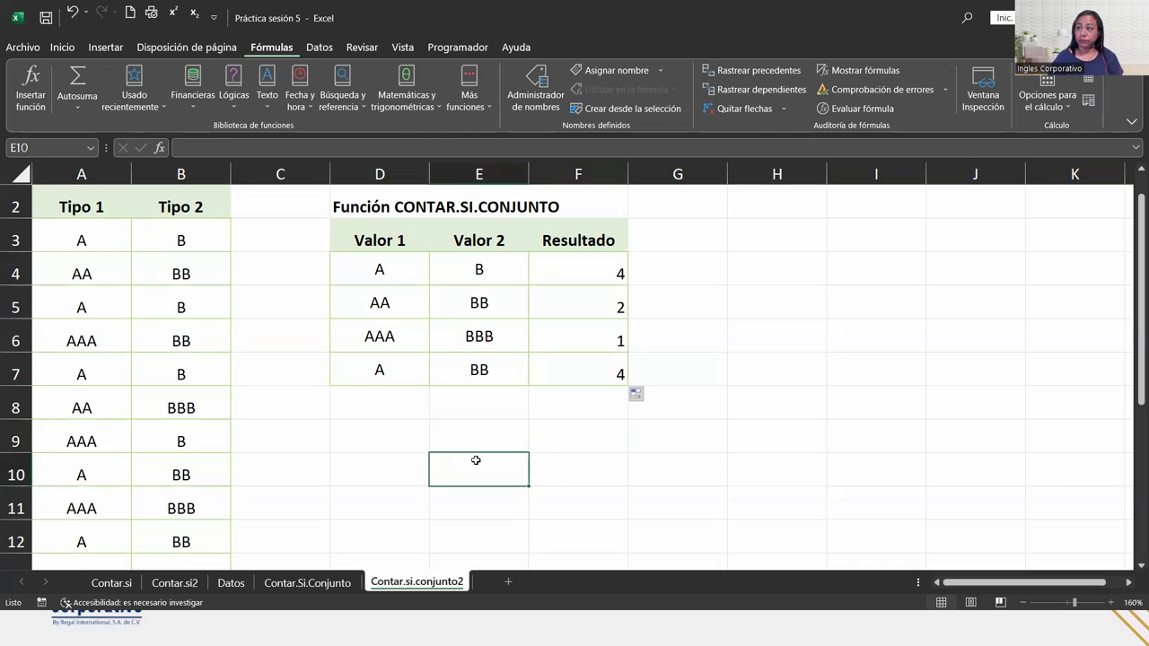
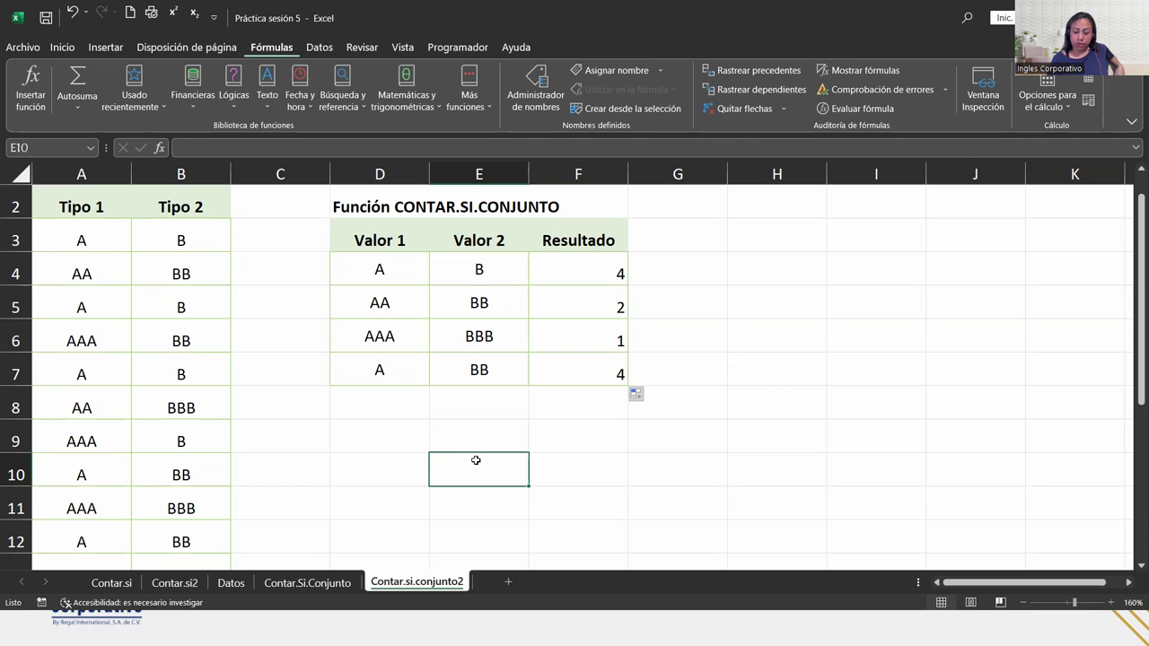
Step: Select cell G4 on the Contar.si.conjunto2 sheet for the new counting formula
click(655, 263)
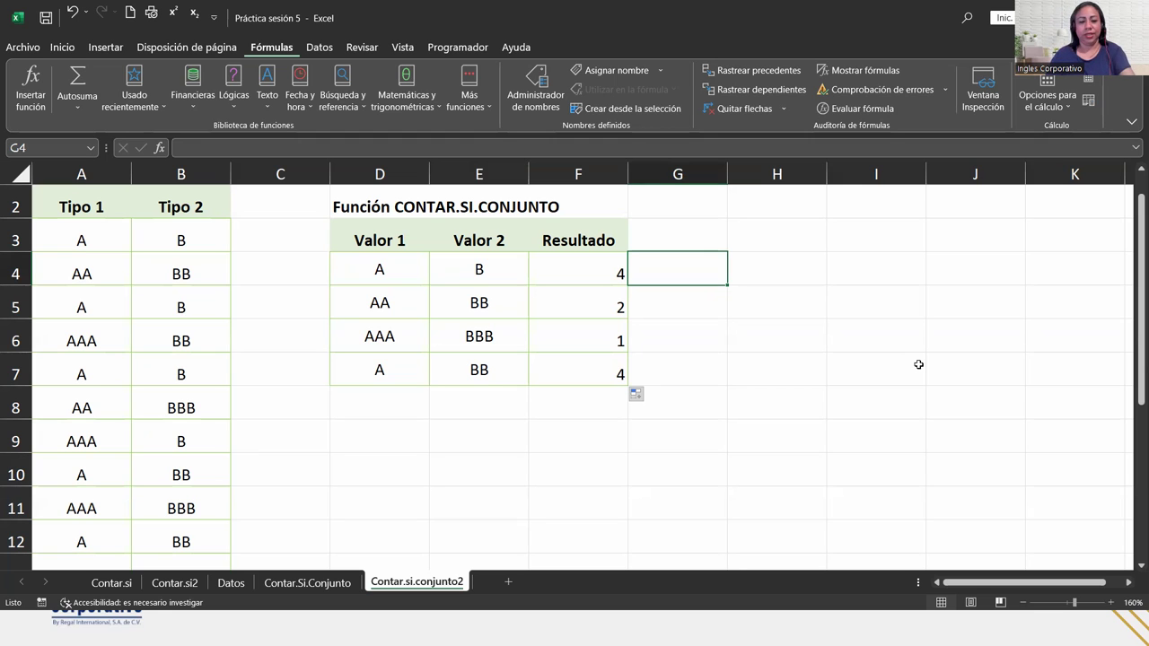
Step: Enter =CONTAR.SI.CONJUNTO(A3:A17;D4;B3:B17;E4 in G4, leaving it unclosed
text(=co)
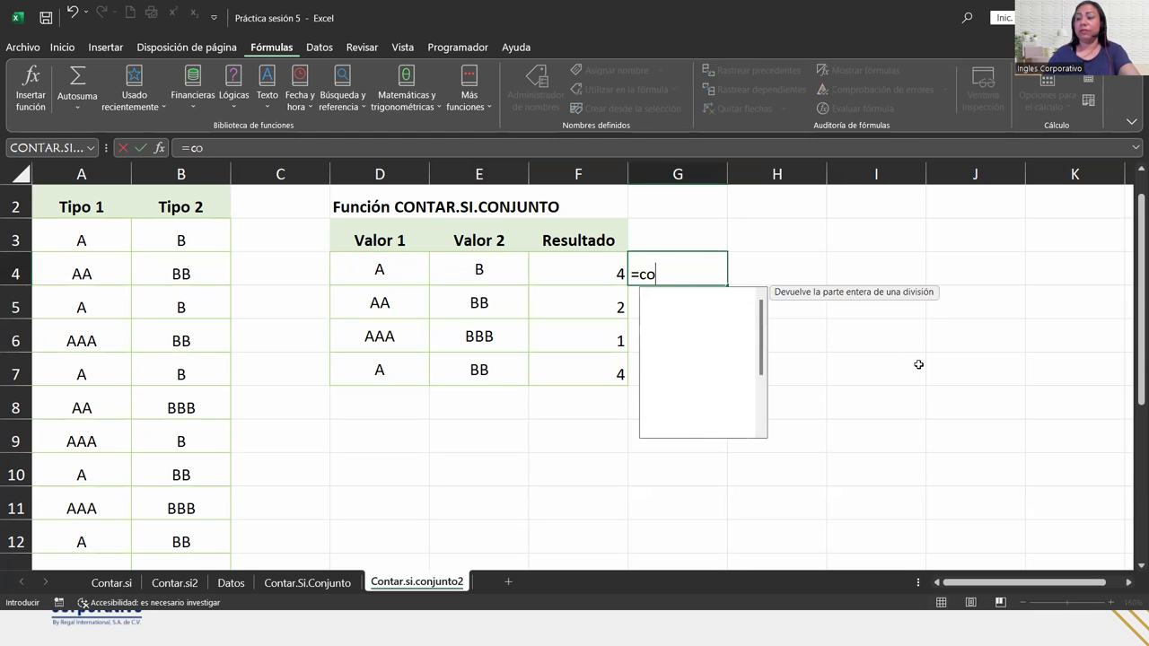
text(ntar)
key(Down)
key(Down)
key(Down)
key(Tab)
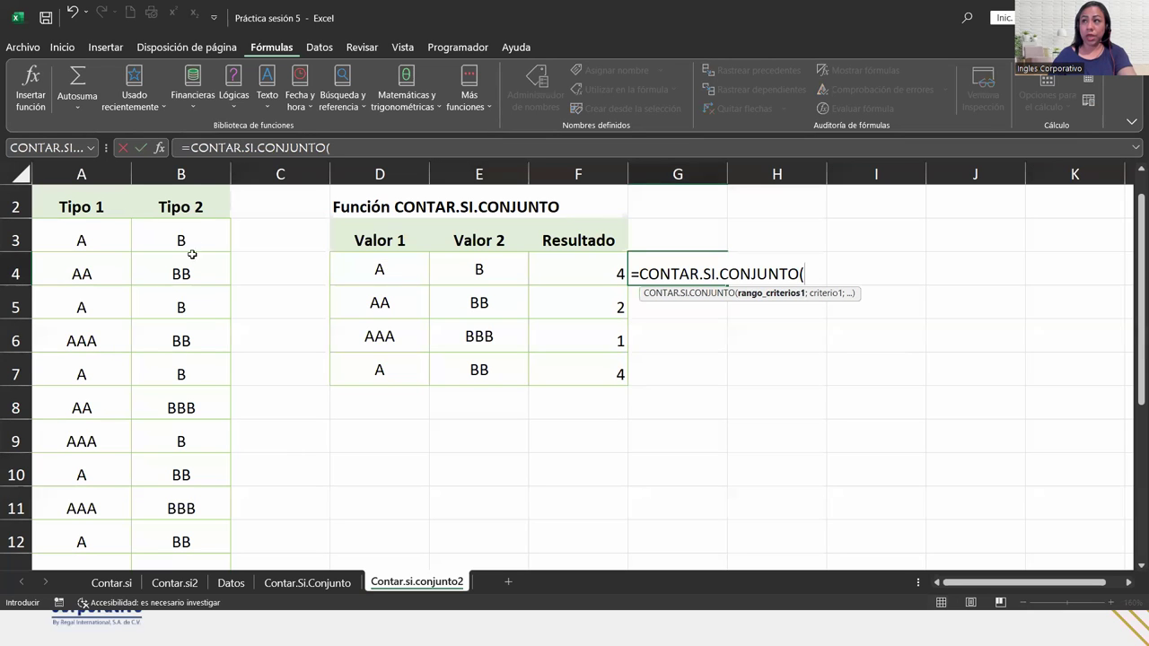
mouse_move(93, 242)
mouse_down()
mouse_move(126, 549)
mouse_move(89, 511)
mouse_up()
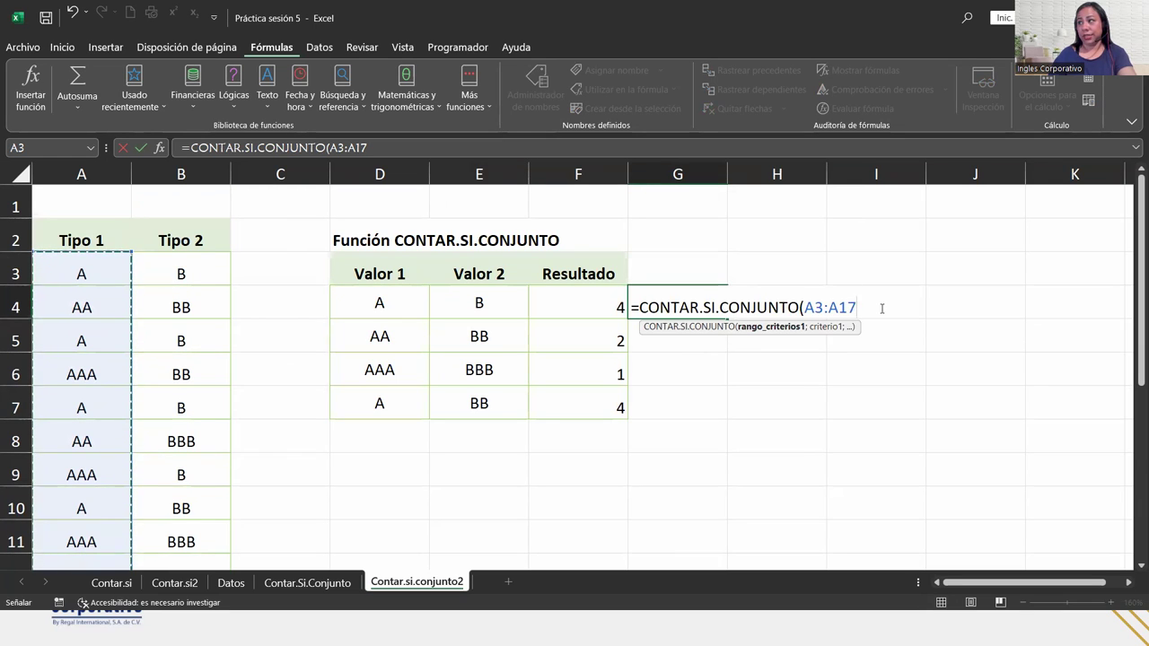
text(;)
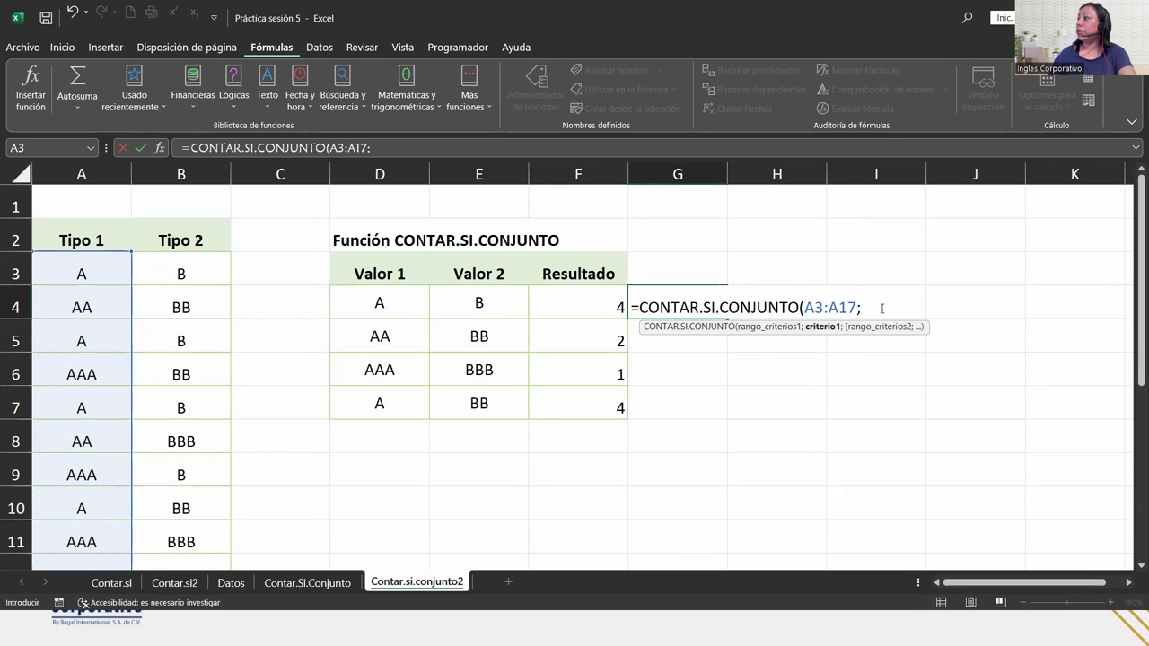
click(384, 307)
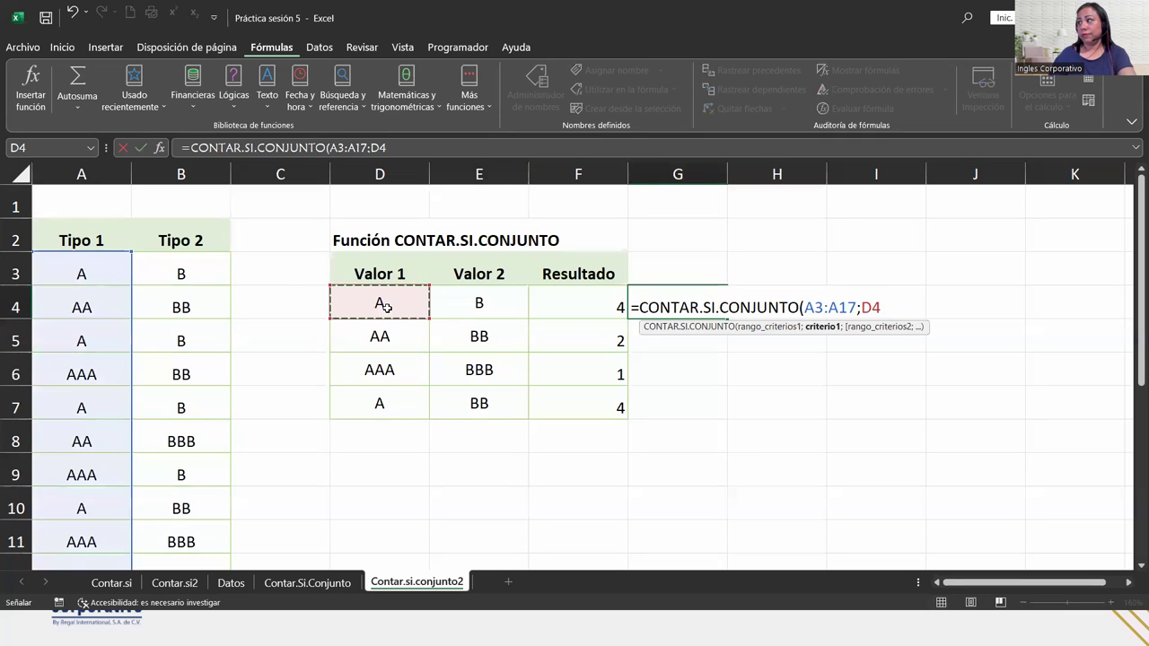
text(;)
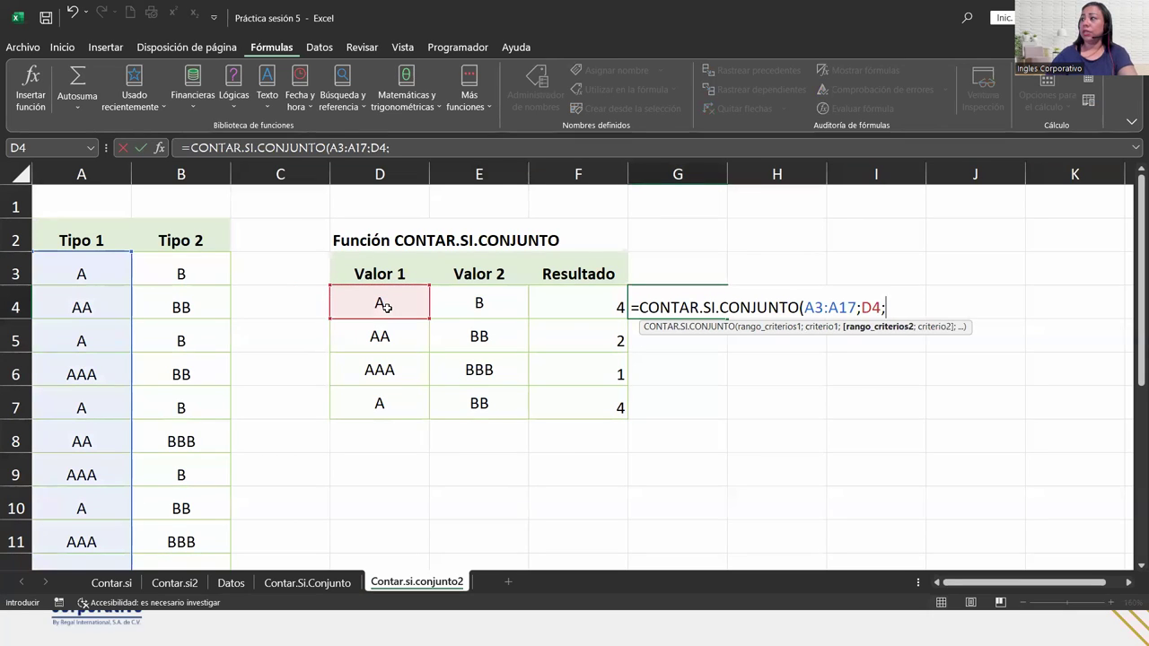
mouse_move(191, 269)
mouse_down()
mouse_move(192, 609)
mouse_move(184, 507)
mouse_up()
scroll(717, 405, up, 3)
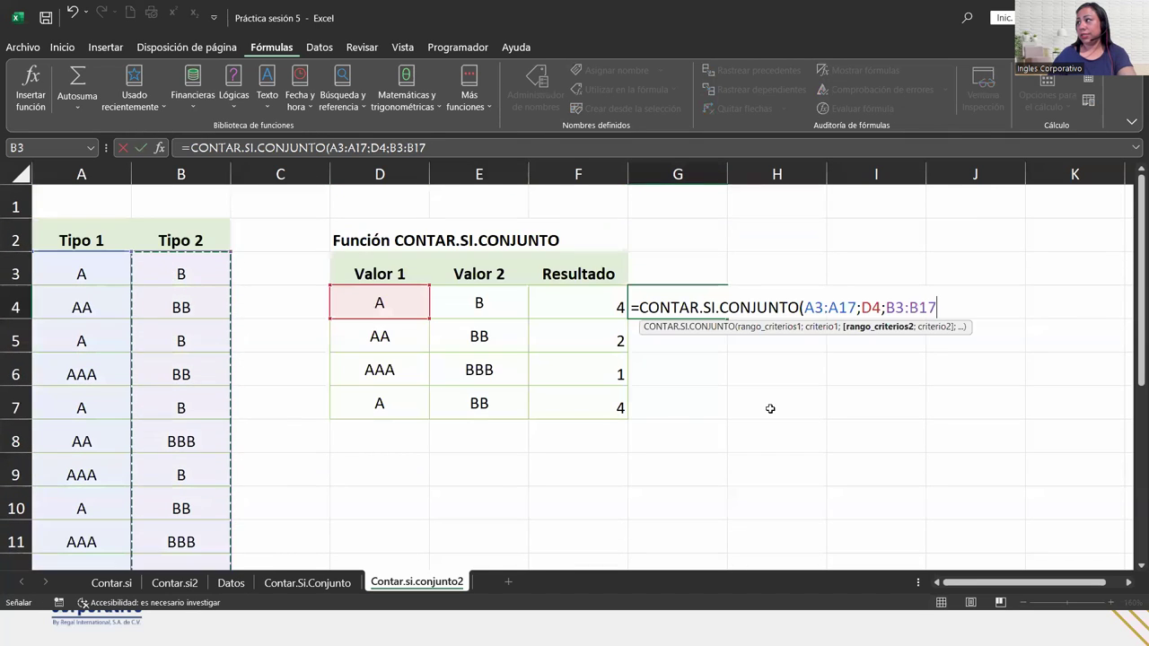
text(;)
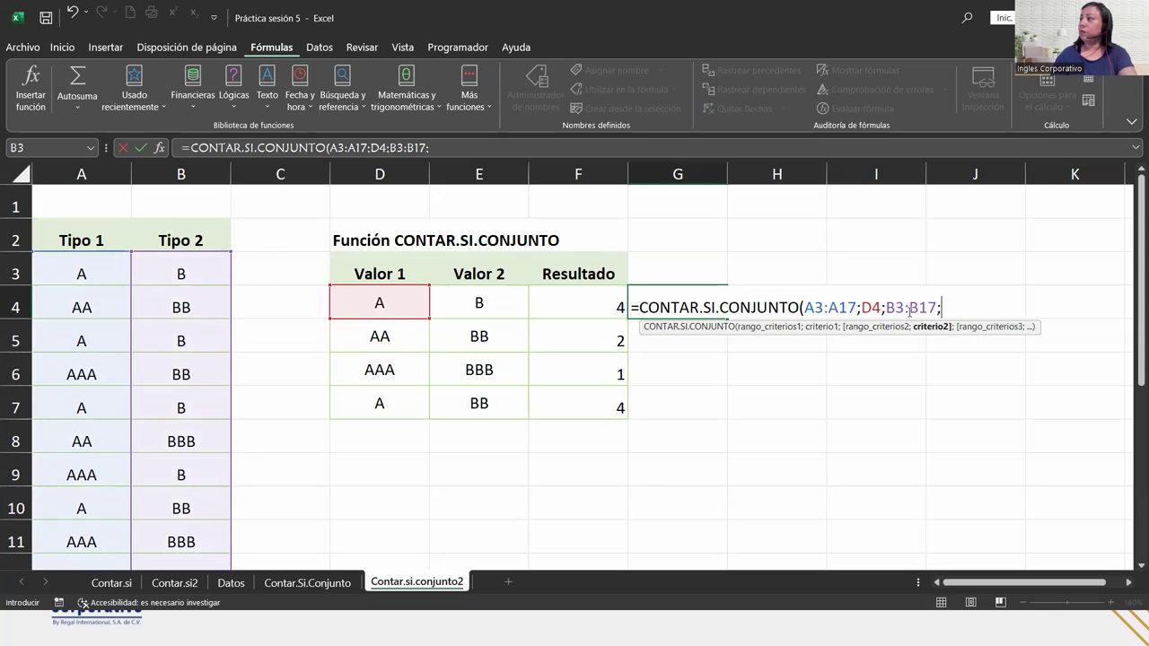
click(507, 297)
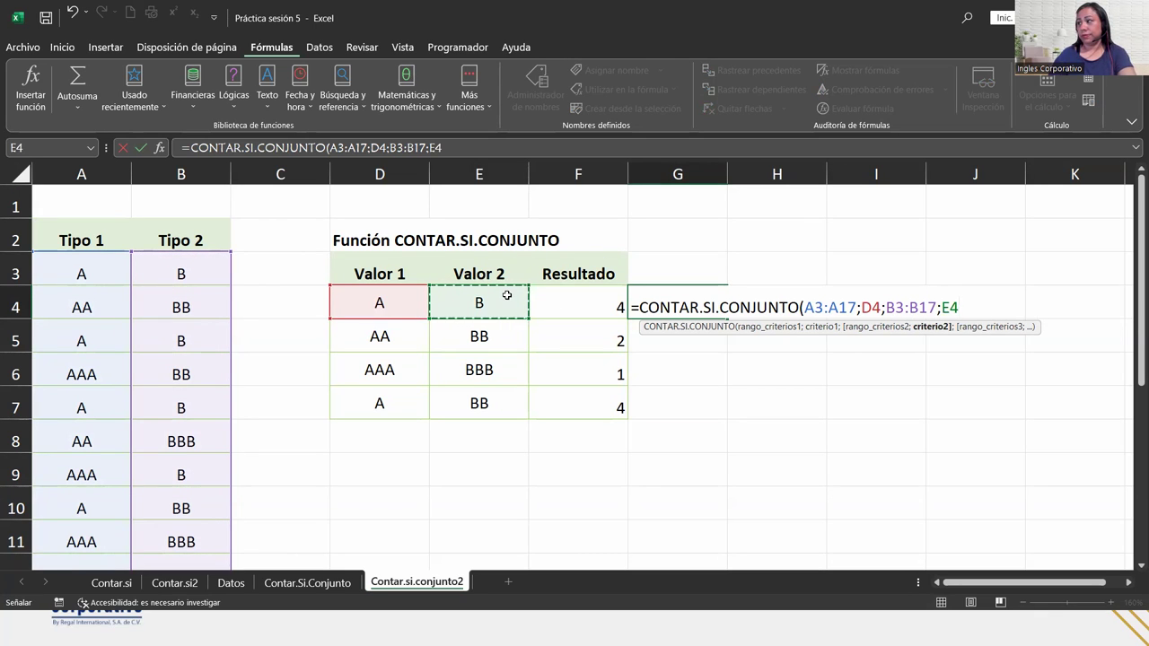
Step: Close the CONTAR.SI.CONJUNTO formula in G4 and commit it, returning 4
text())
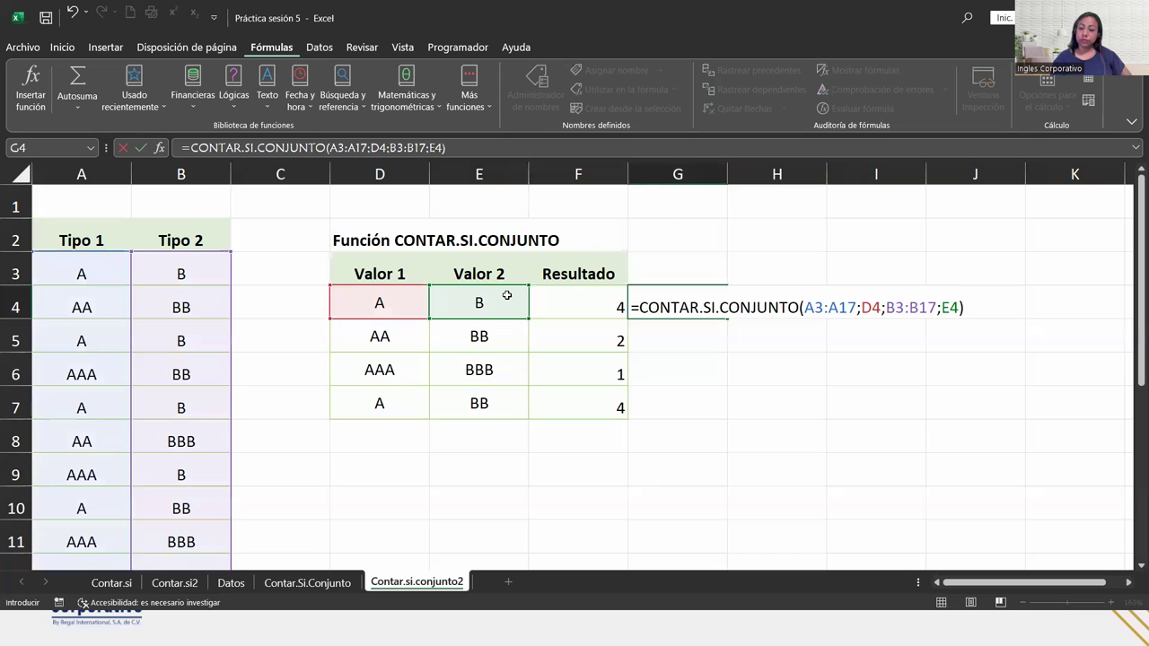
key(Return)
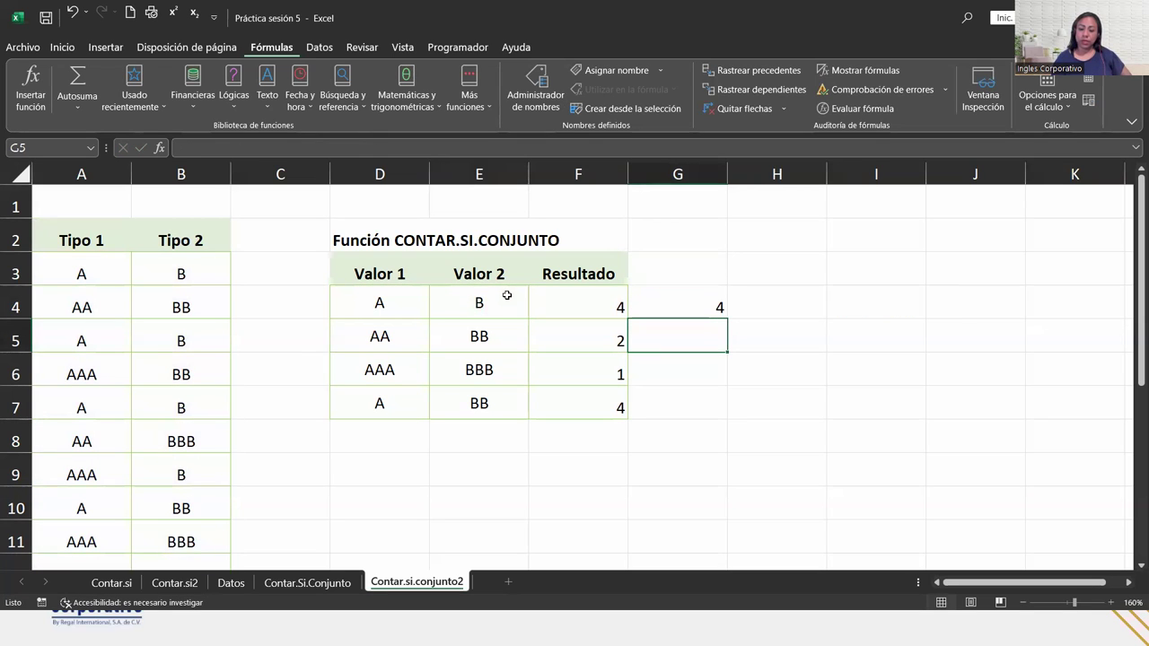